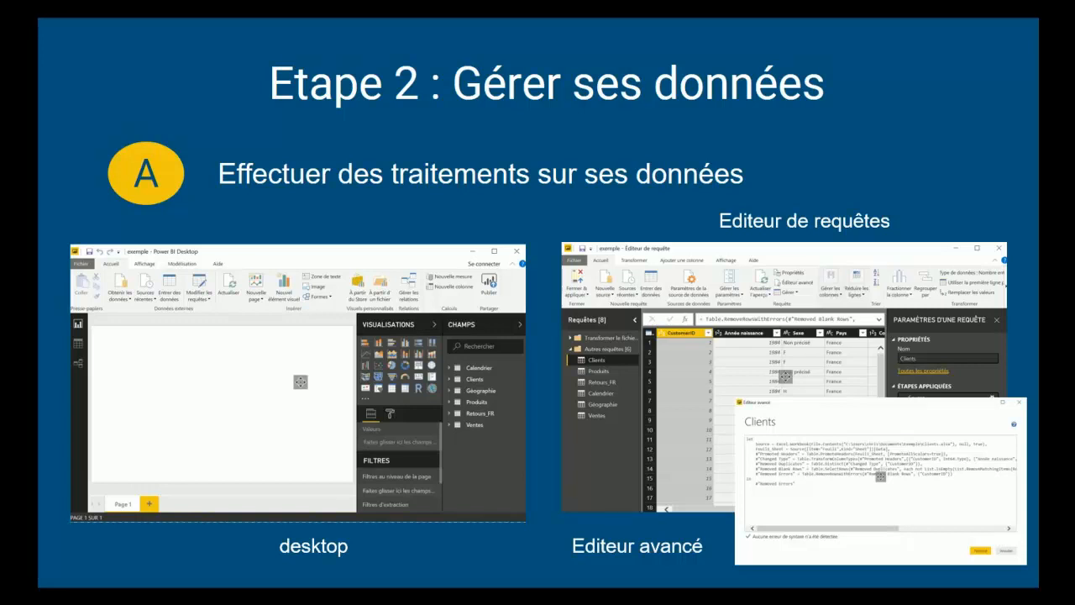
key("Right")
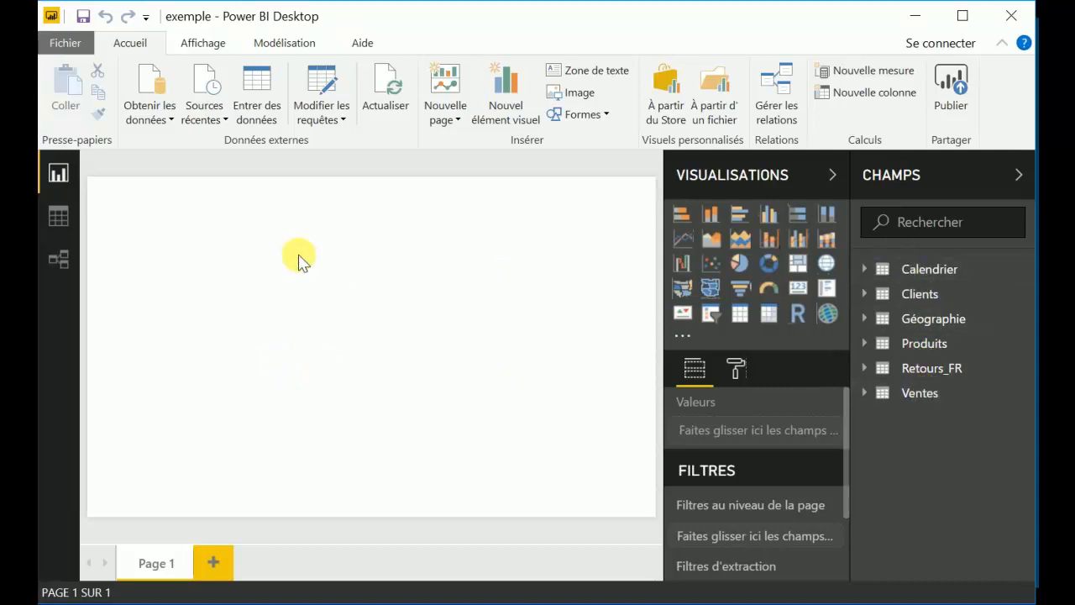
In the data view, set the data type of the Géographie table's Zip column to Texte.
left_click(59, 220)
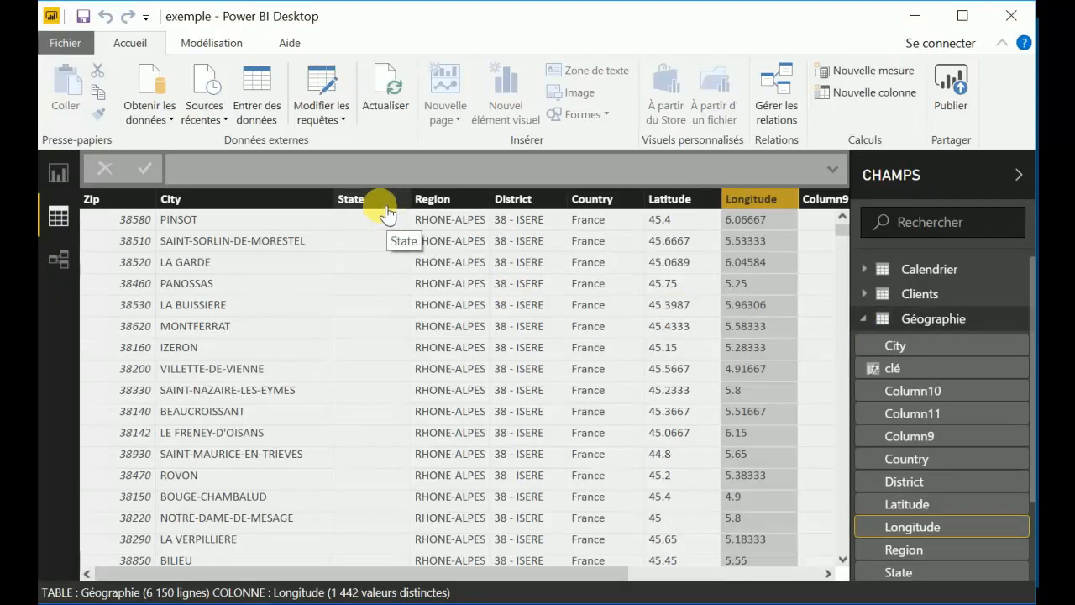
left_click(210, 46)
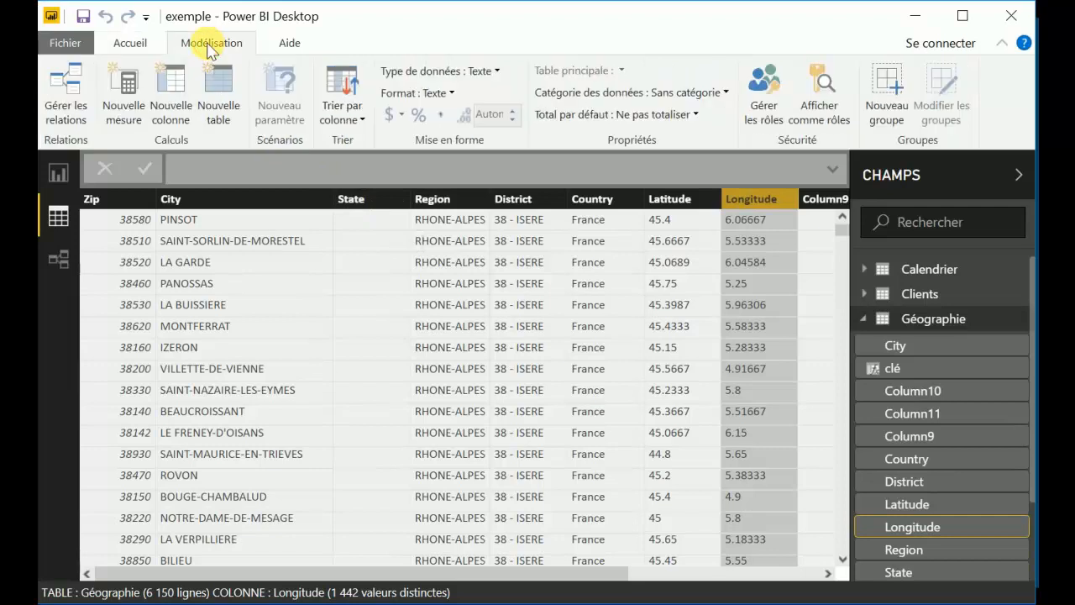
left_click(356, 119)
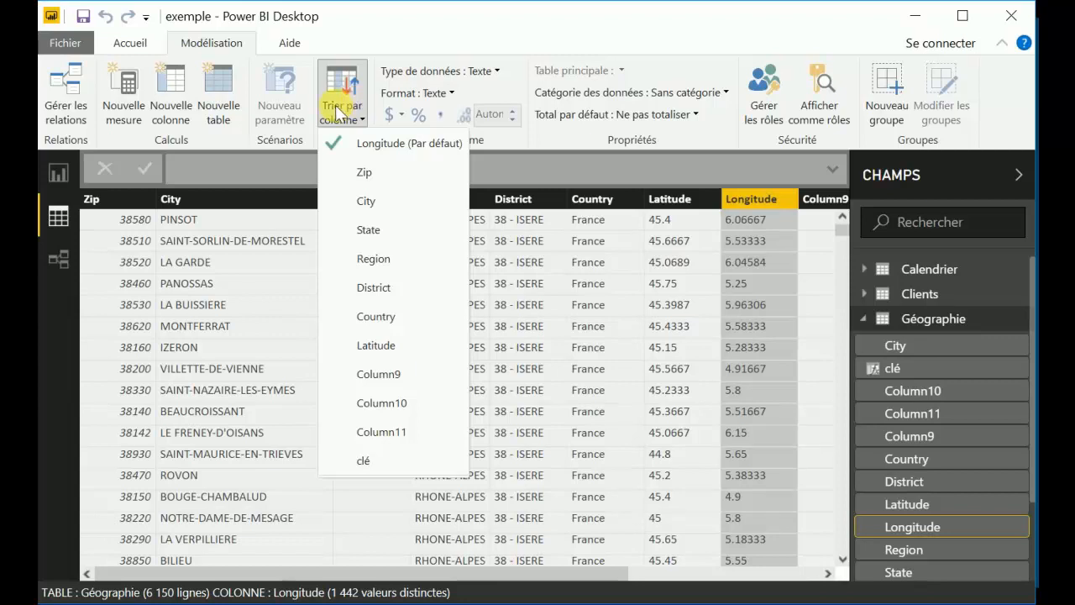
left_click(124, 196)
left_click(125, 197)
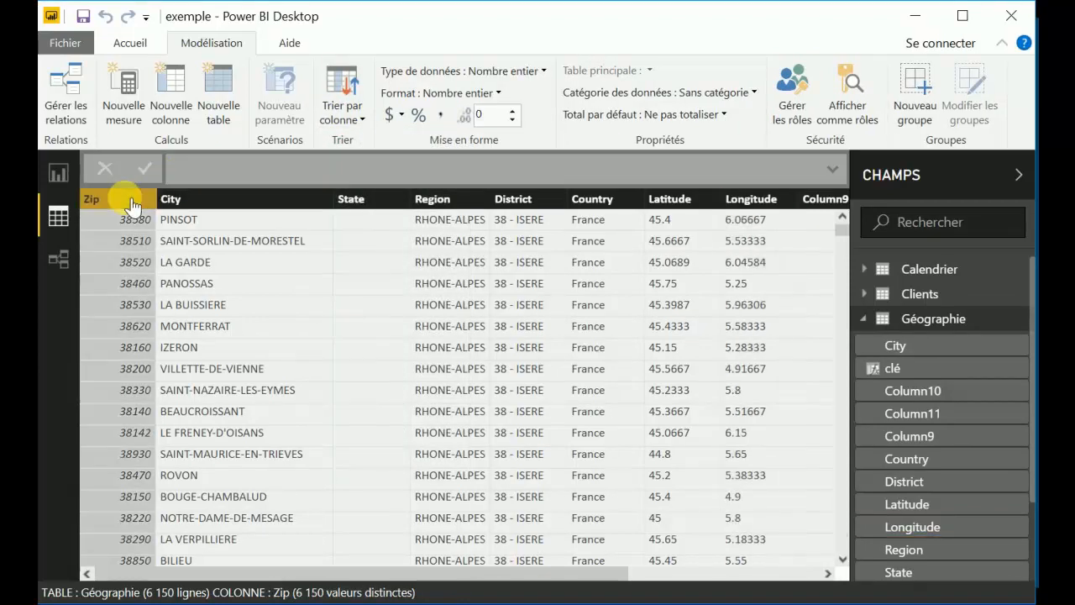
left_click(500, 72)
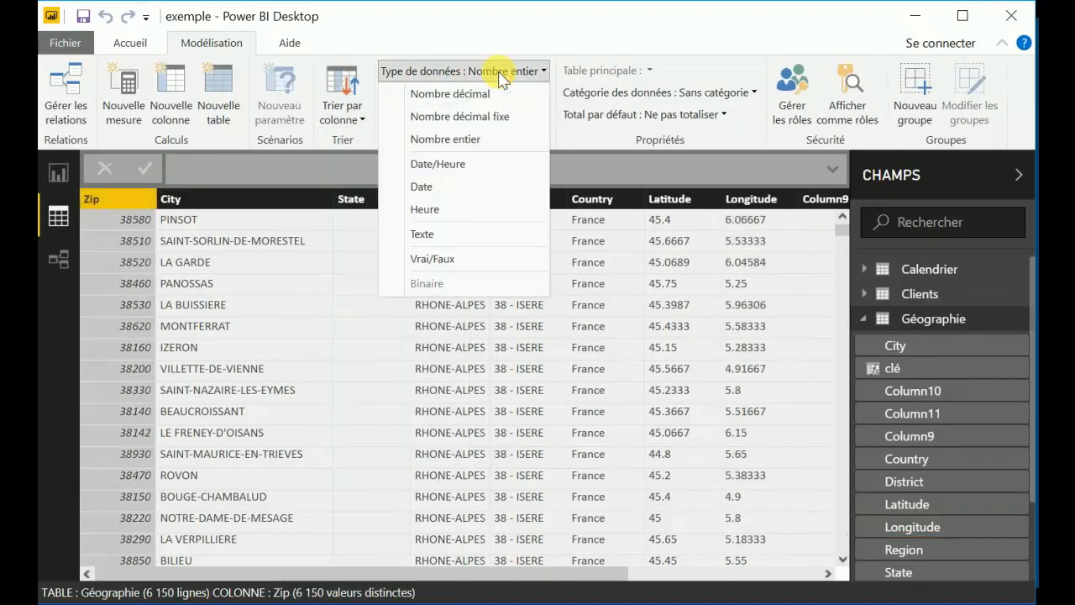
left_click(428, 234)
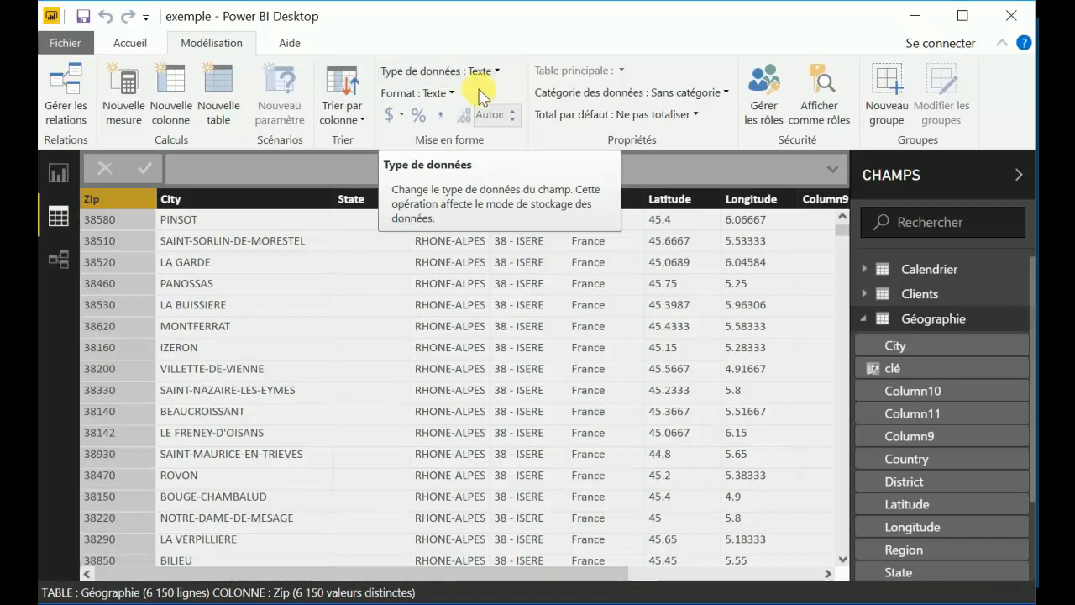
left_click(441, 94)
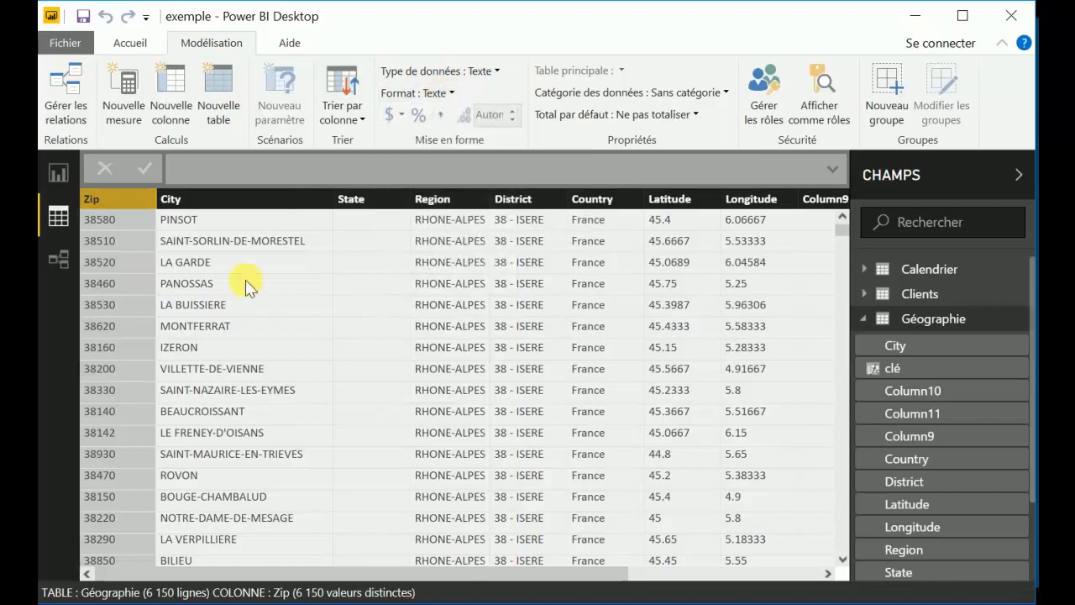
Format the Montant HT column of the Ventes table as the currency € Euro (123 €).
left_click(865, 318)
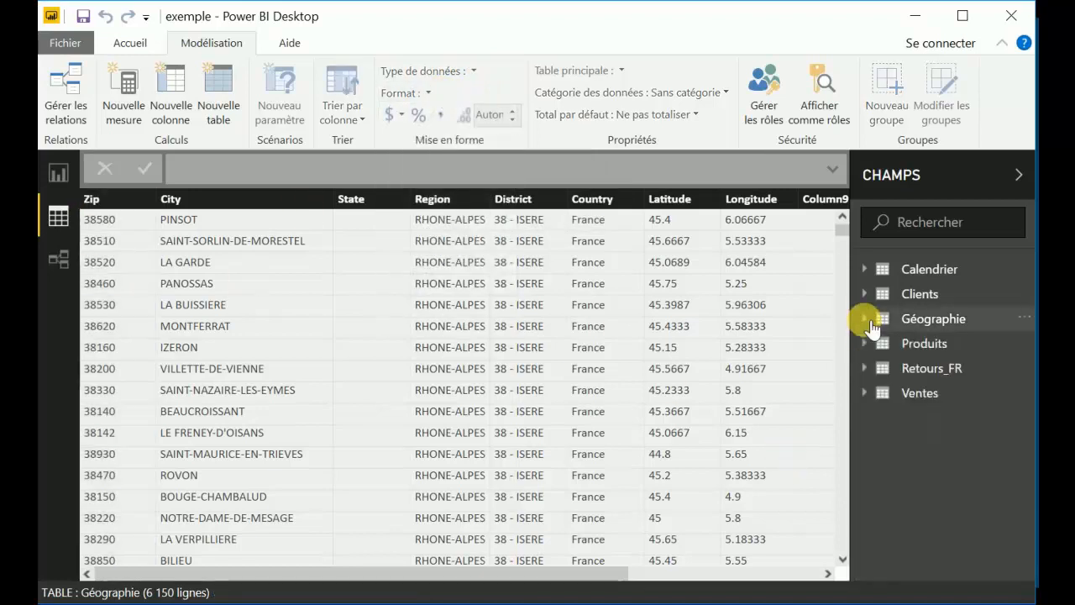
left_click(919, 392)
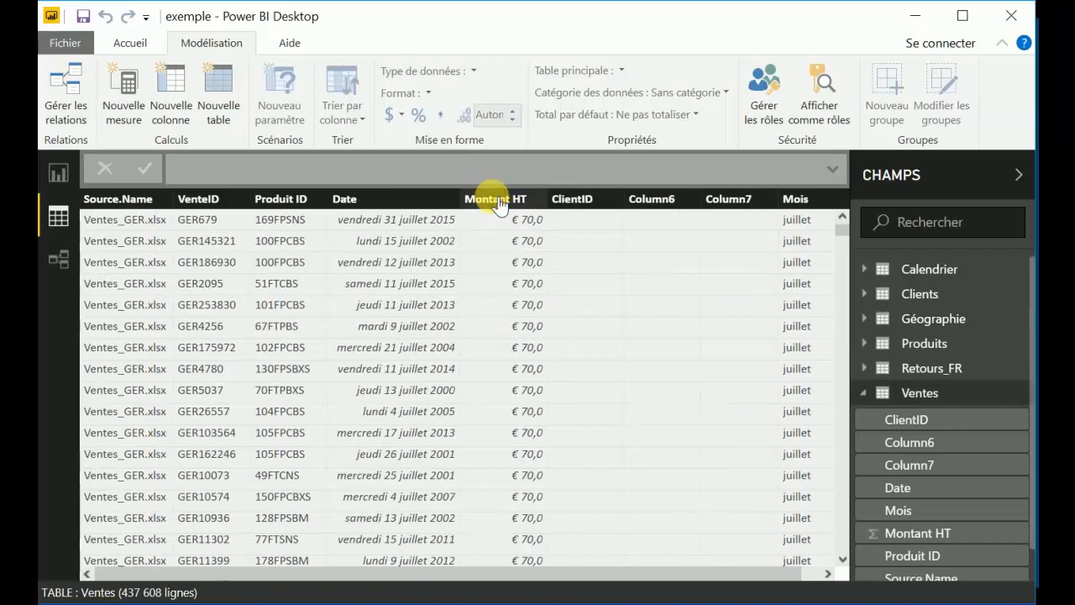
left_click(509, 202)
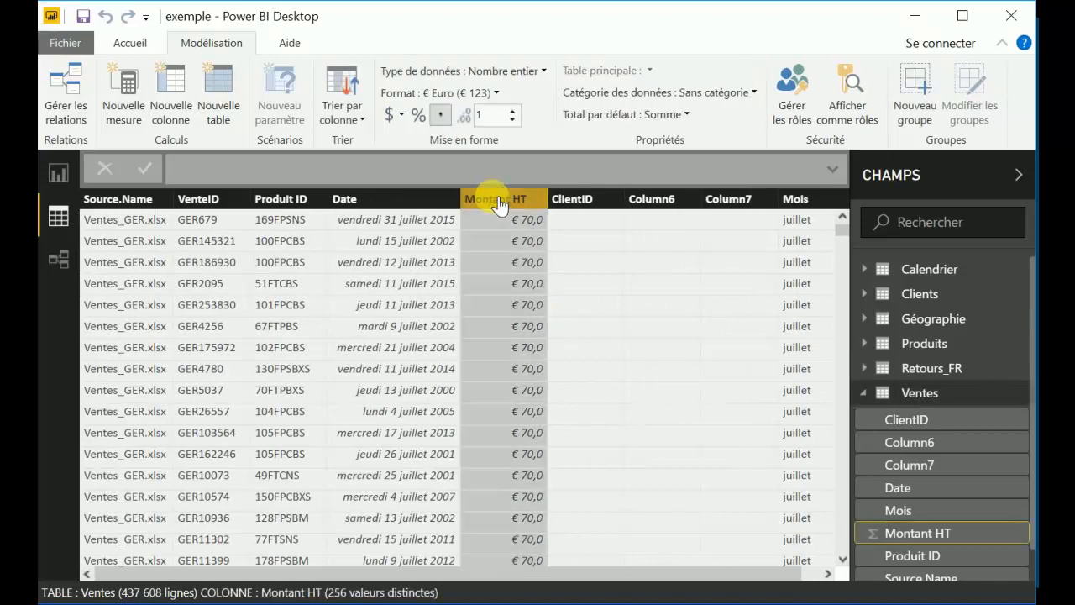
left_click(402, 115)
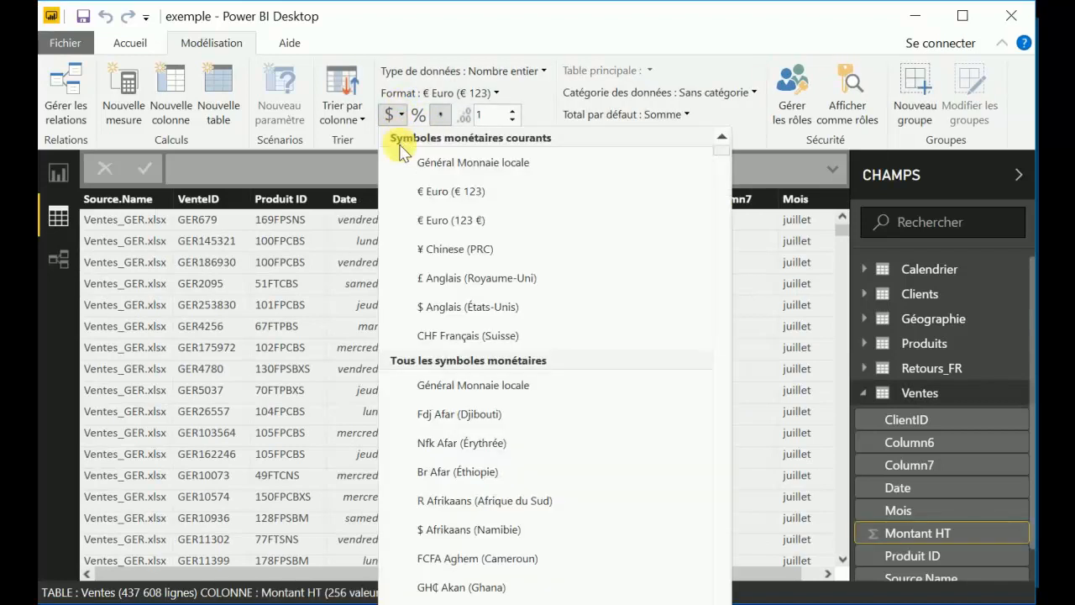
left_click(448, 220)
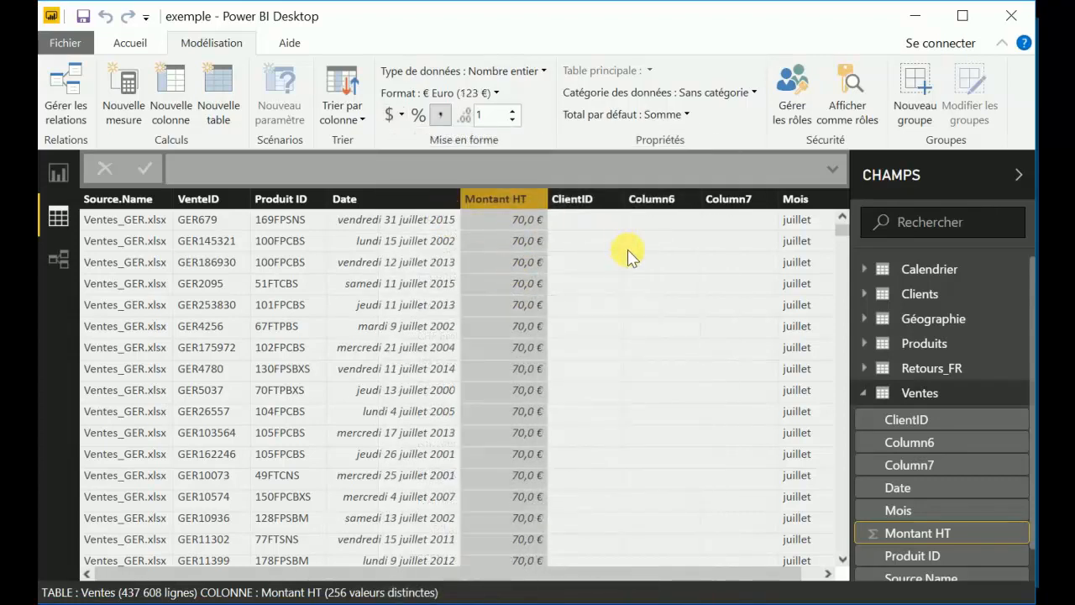
Set the display format of the Ventes table's Date column to 14/03/2001 (dd/MM/yyyy).
left_click(396, 197)
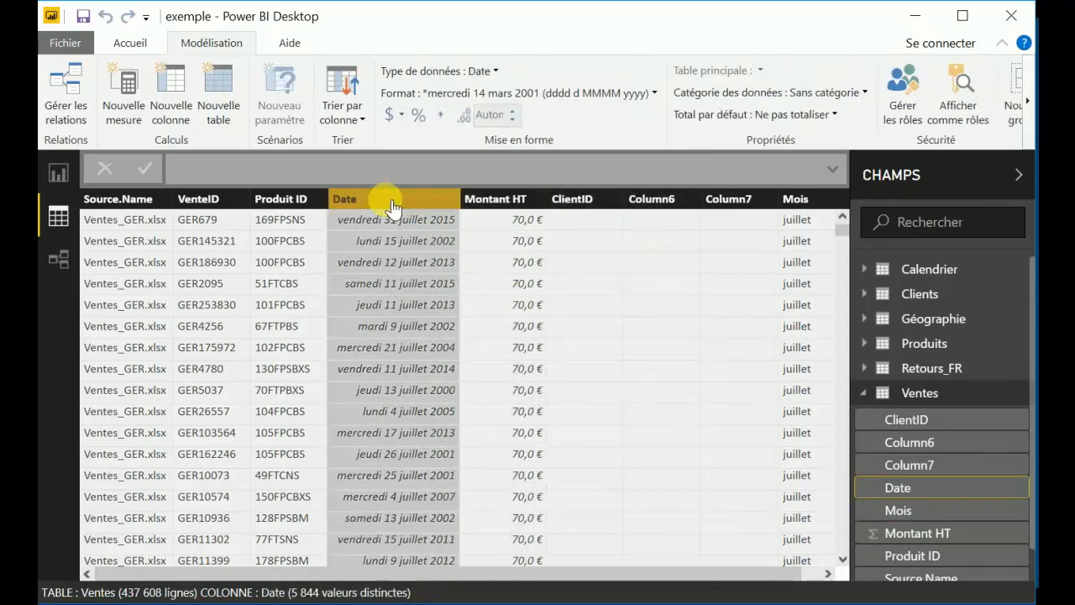
left_click(636, 93)
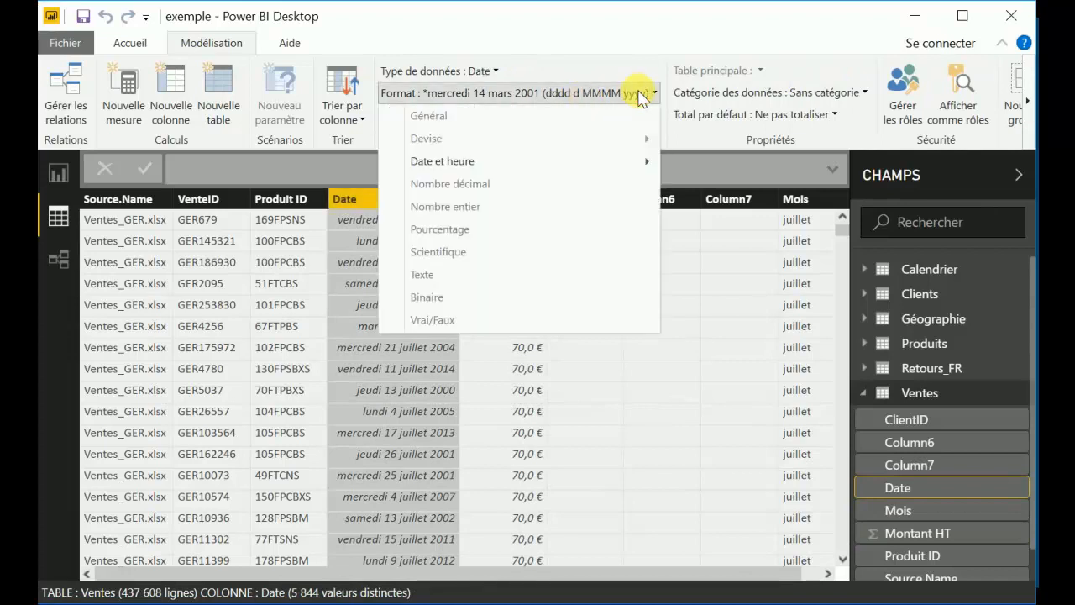
mouse_move(558, 162)
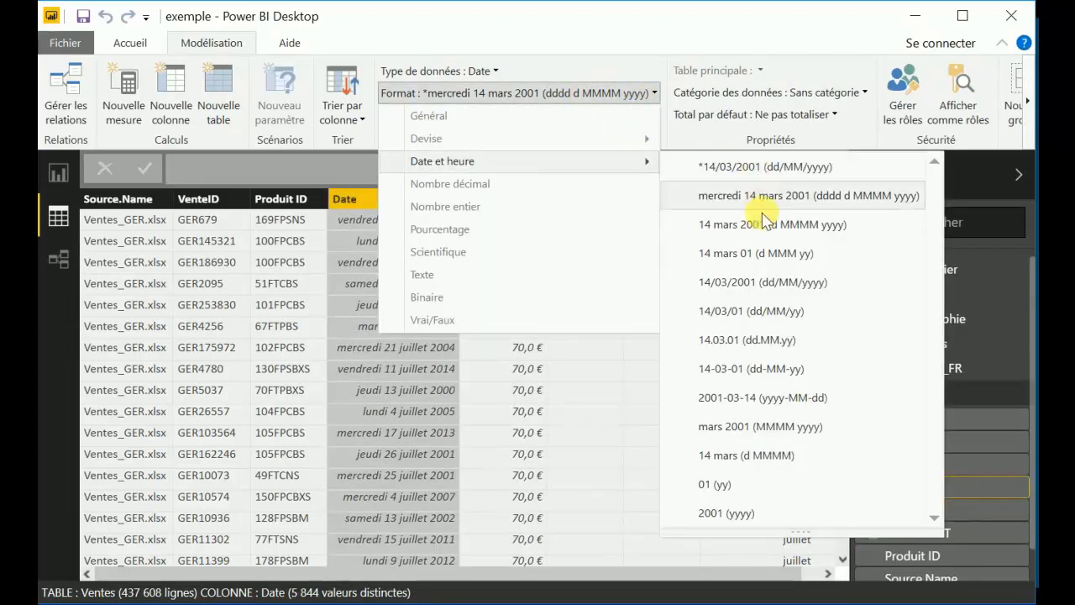
left_click(761, 282)
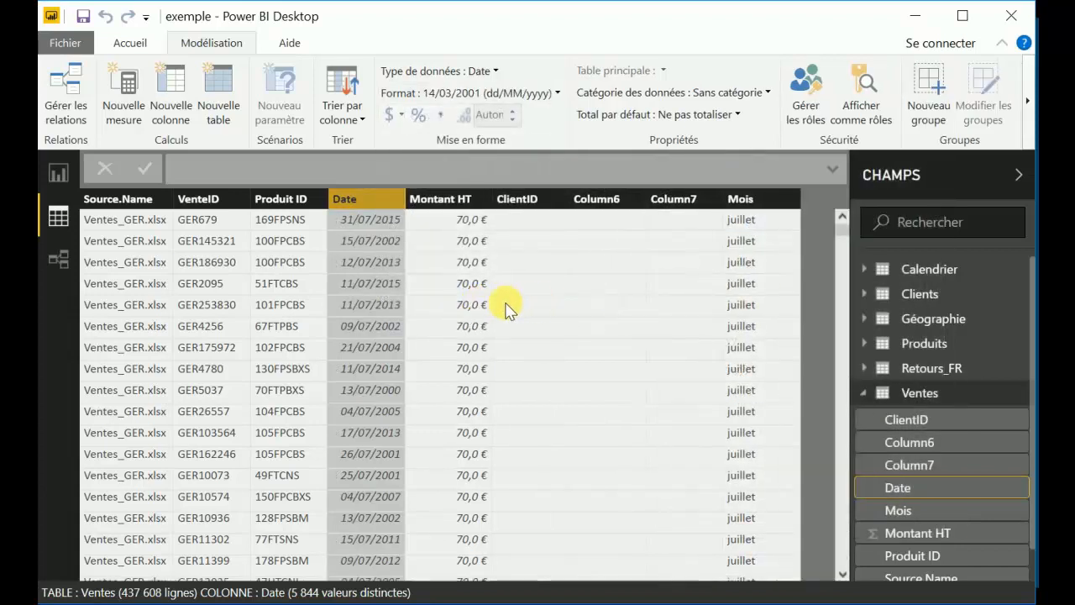
View the table relationships diagram, and set the data category of the Géographie table's Country column to Pays.
left_click(59, 260)
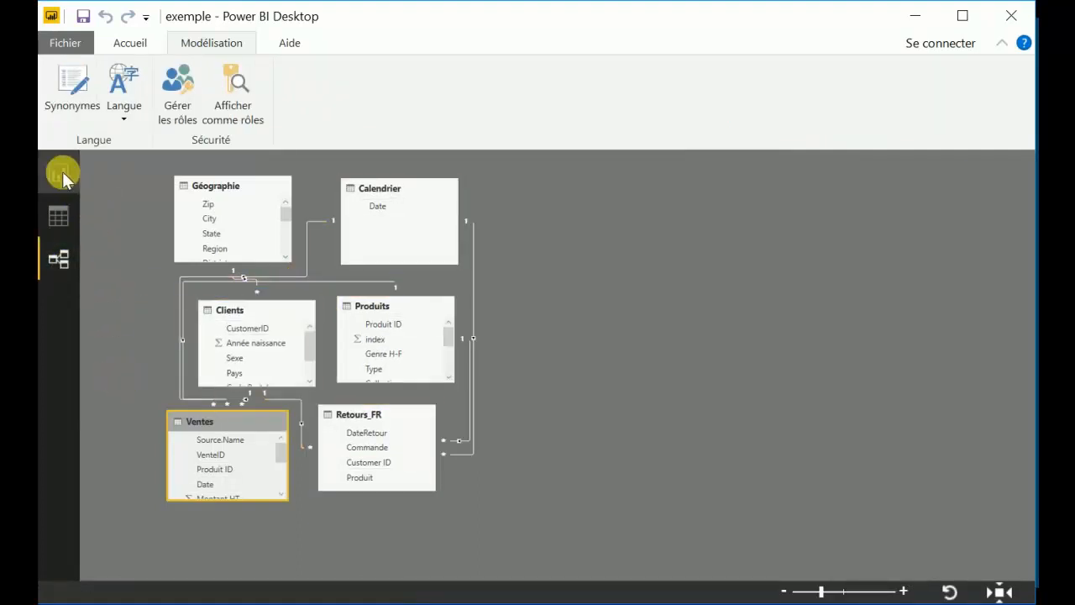
left_click(60, 216)
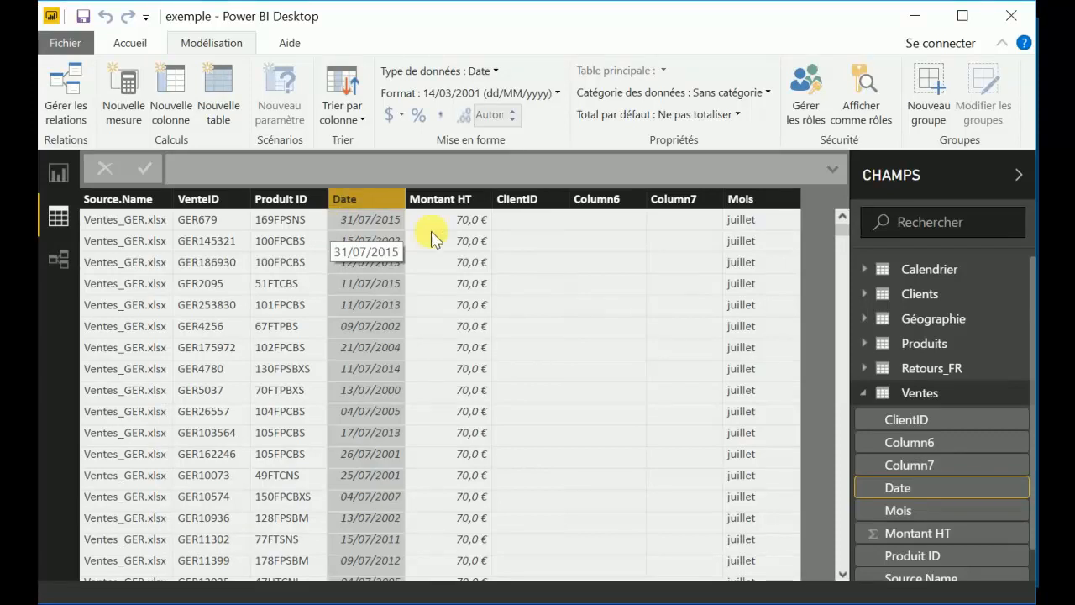
left_click(865, 393)
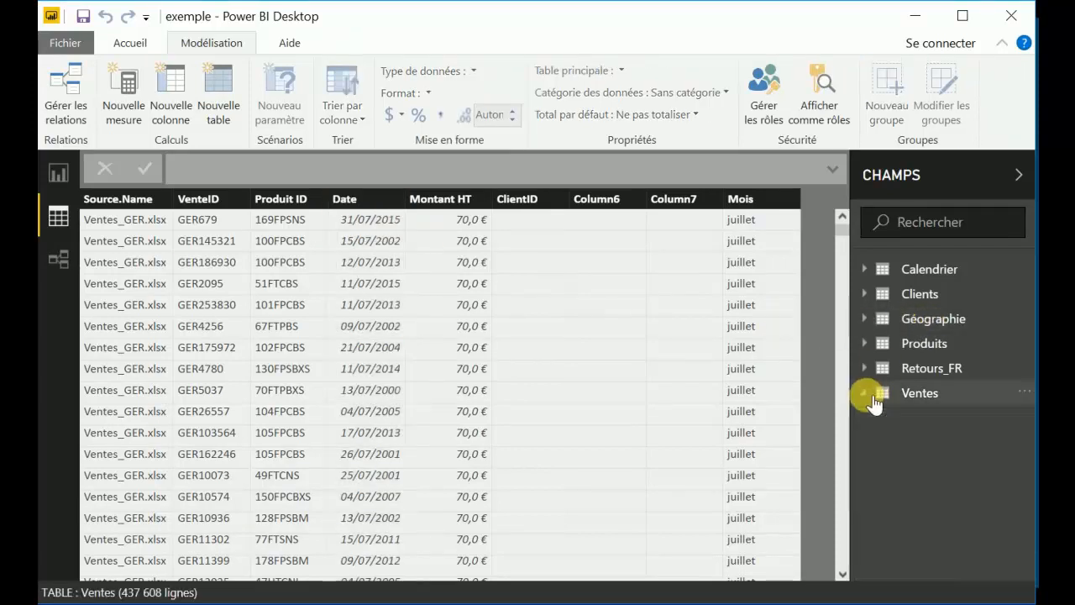
left_click(924, 318)
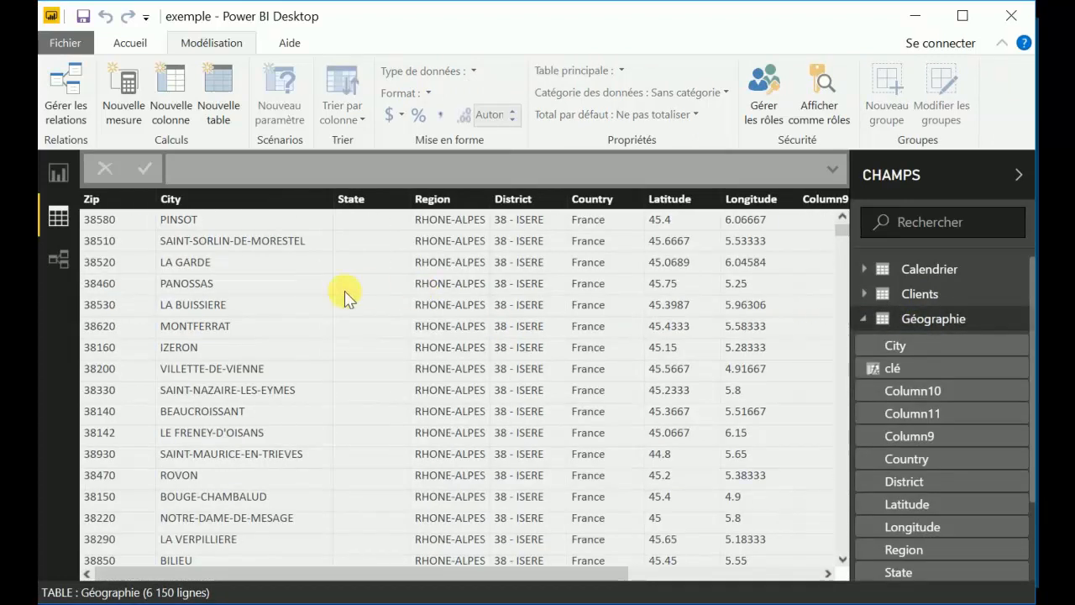
left_click(596, 204)
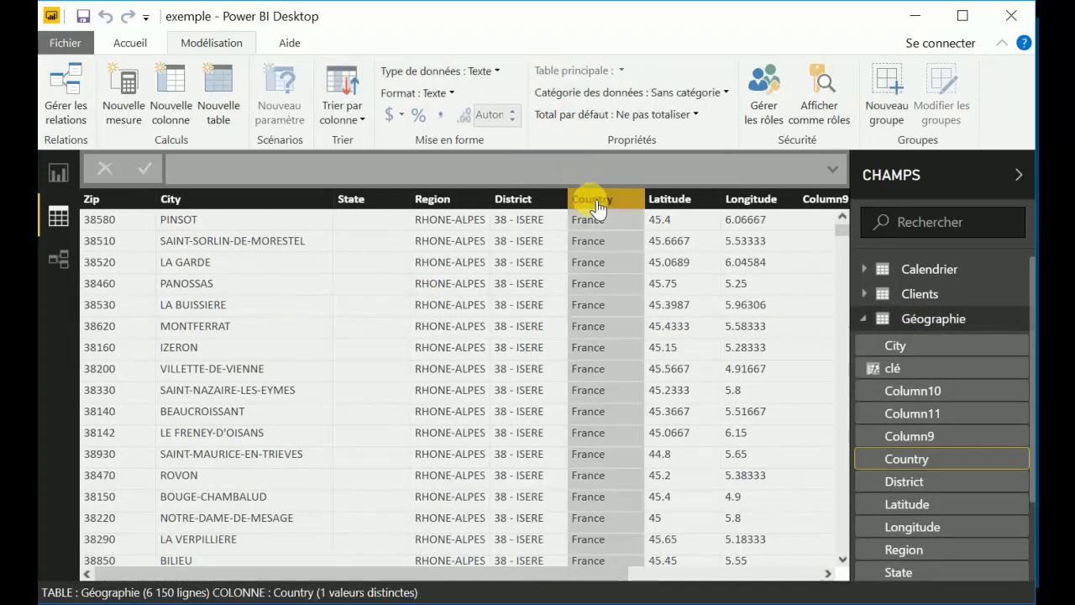
left_click(690, 92)
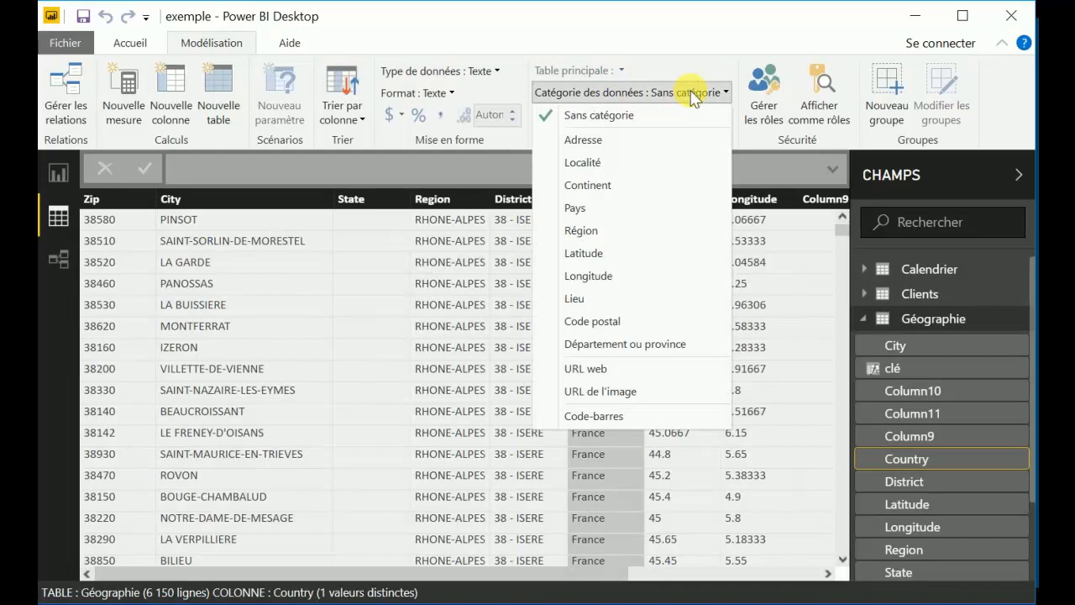
left_click(588, 205)
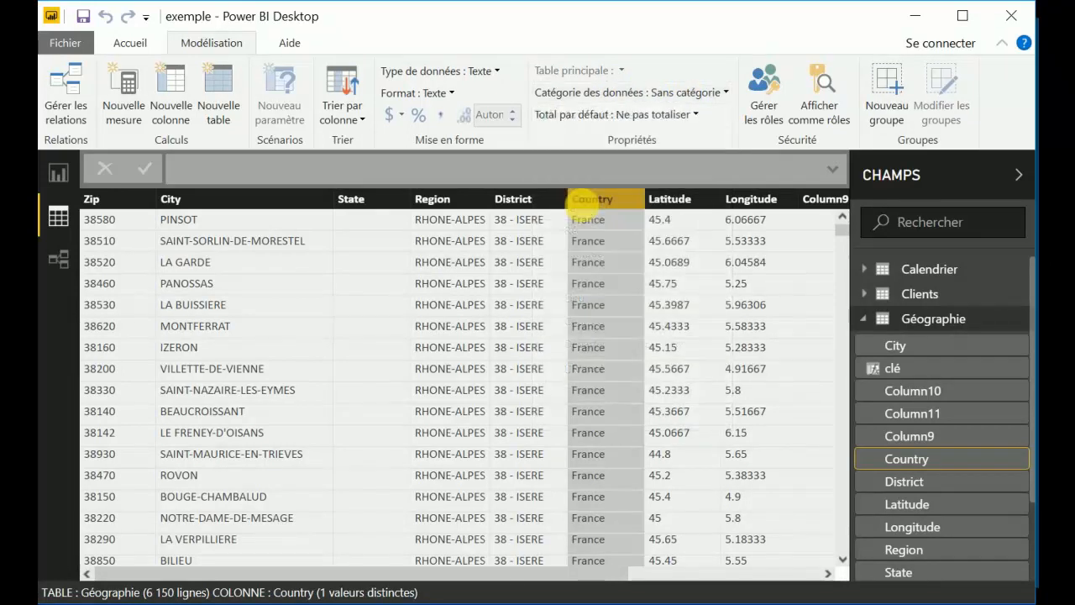
Categorize the Géographie table's City column as Localité and its Zip column as Code postal.
left_click(276, 206)
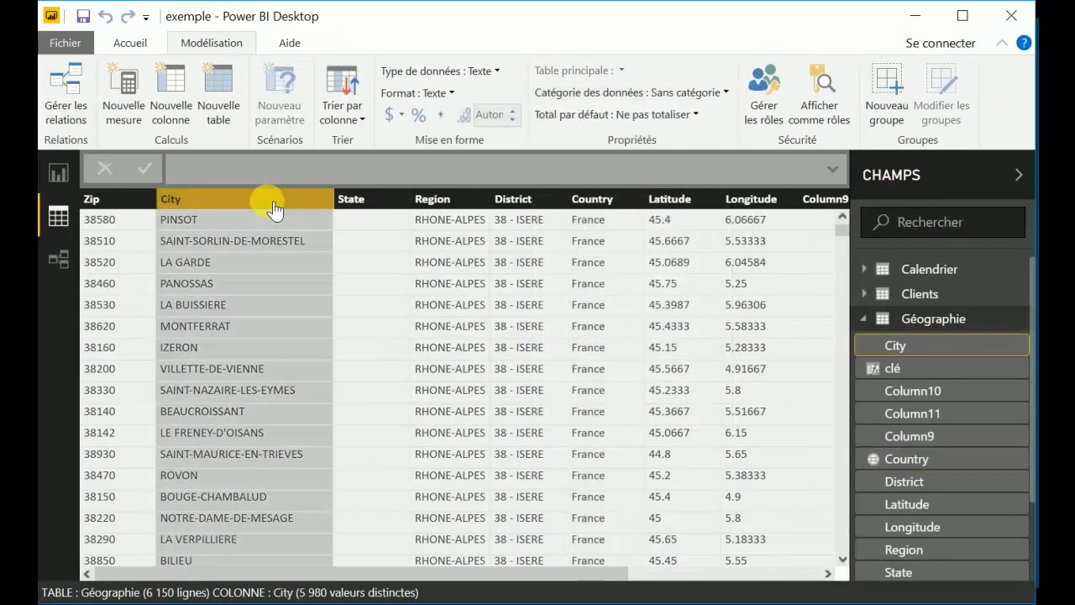
left_click(677, 90)
left_click(614, 163)
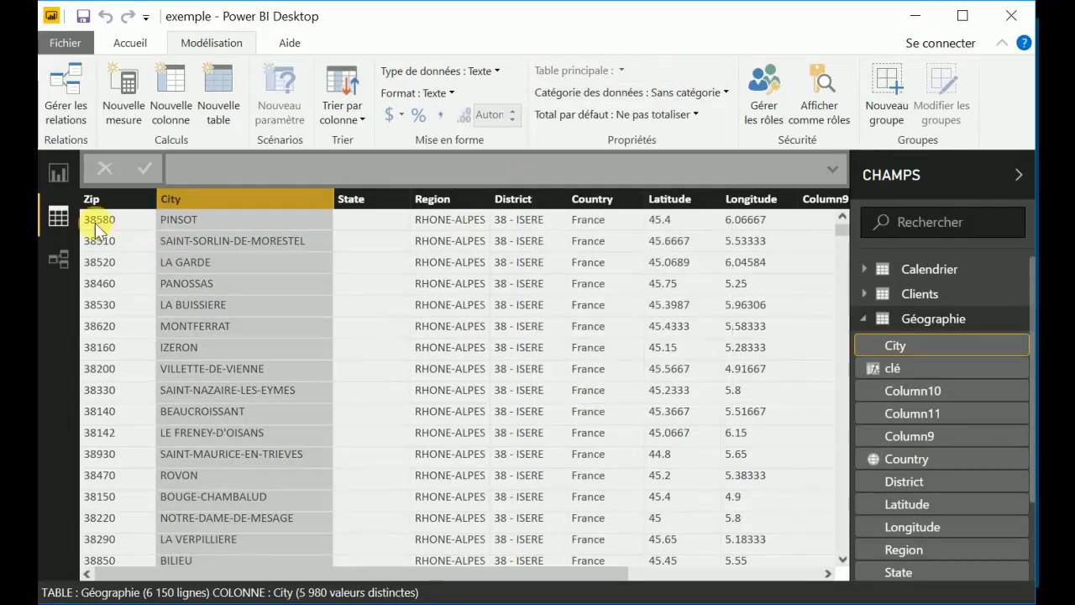
left_click(94, 199)
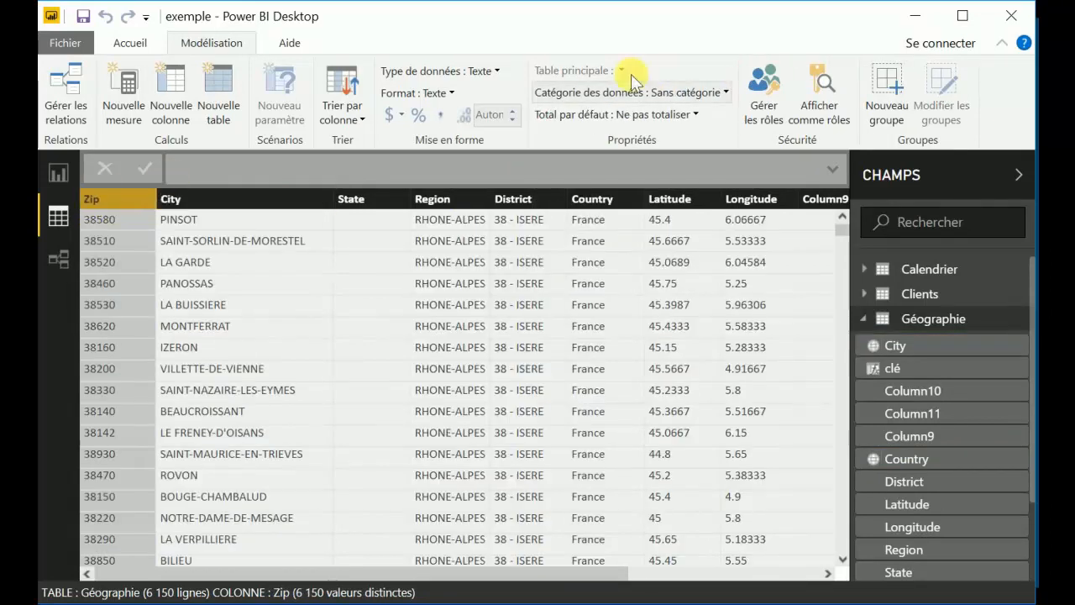
left_click(684, 91)
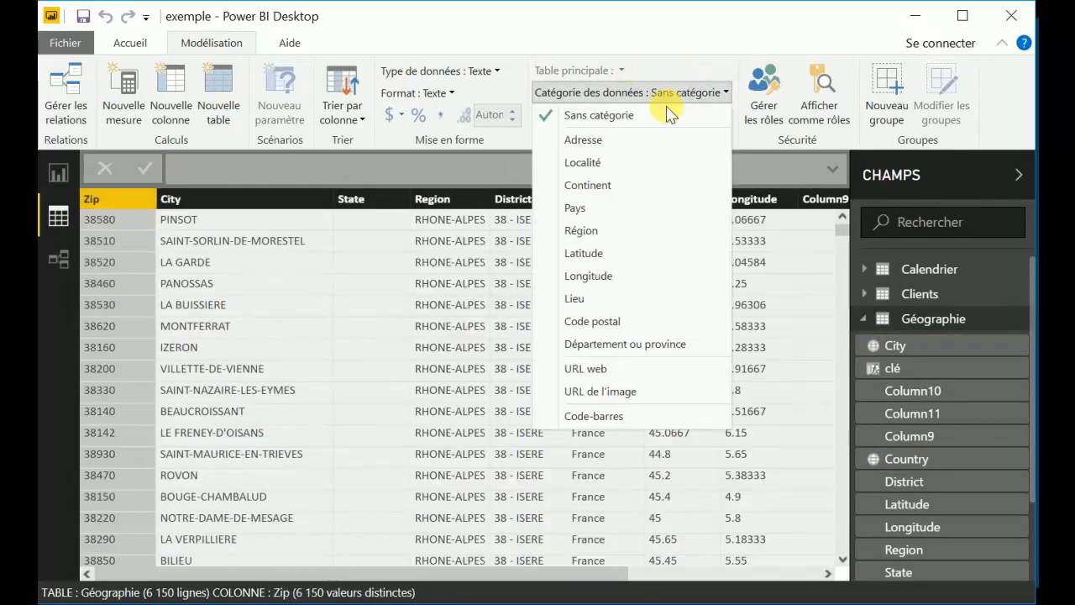
left_click(598, 322)
Assign the Latitude data category to the Latitude column and the Longitude category to the Longitude column.
left_click(685, 203)
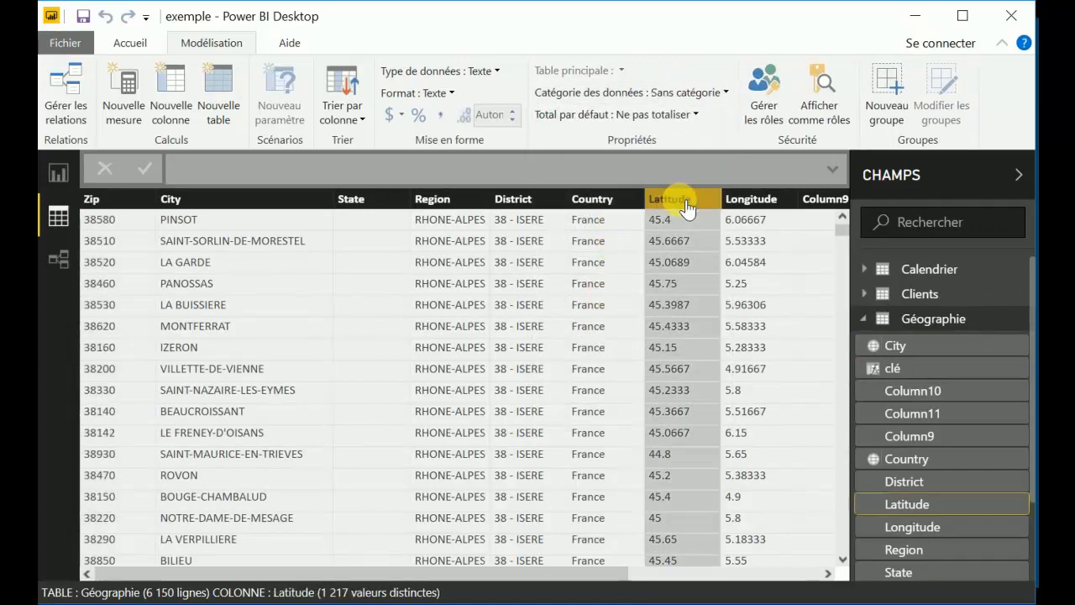
left_click(693, 93)
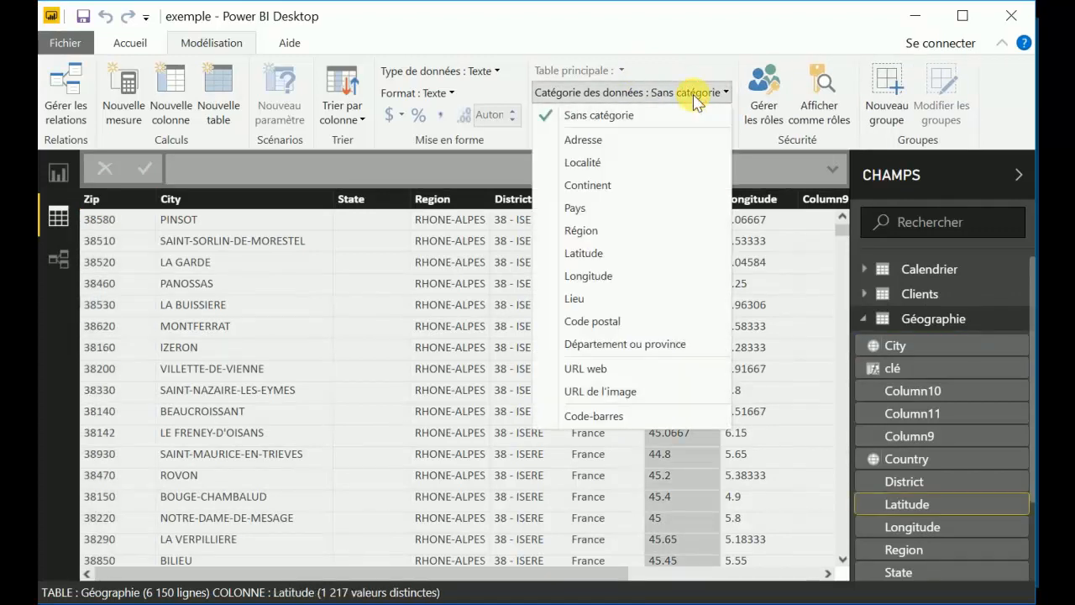
left_click(580, 252)
left_click(750, 204)
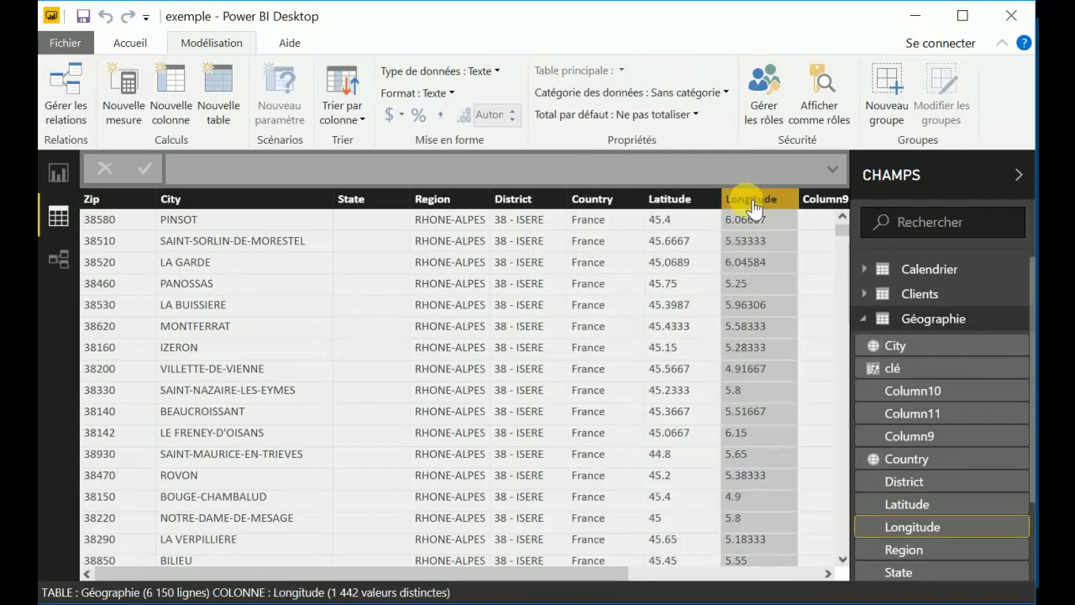
left_click(696, 92)
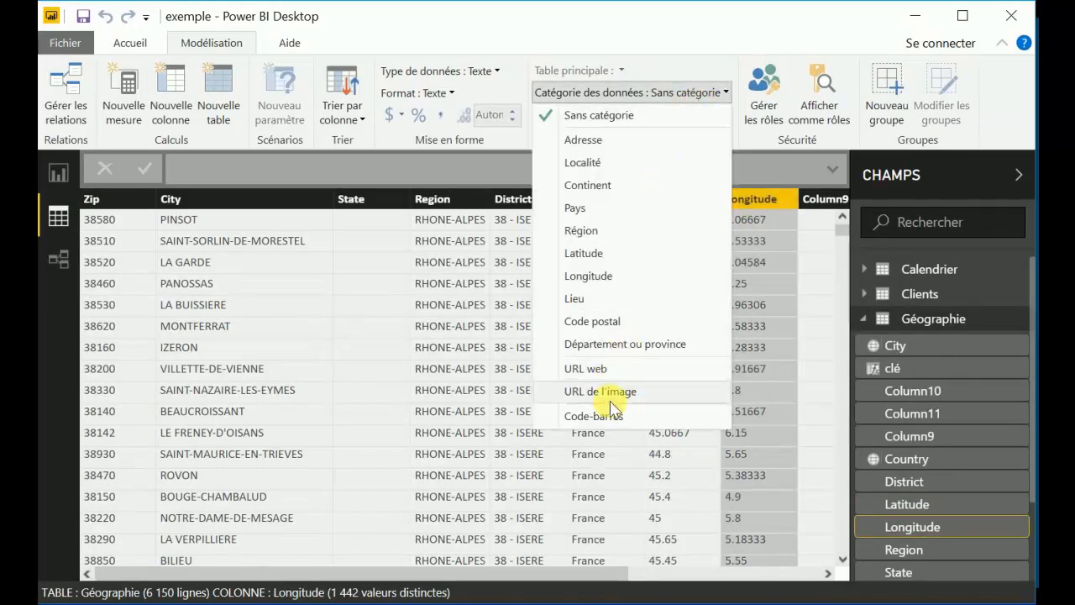
left_click(588, 277)
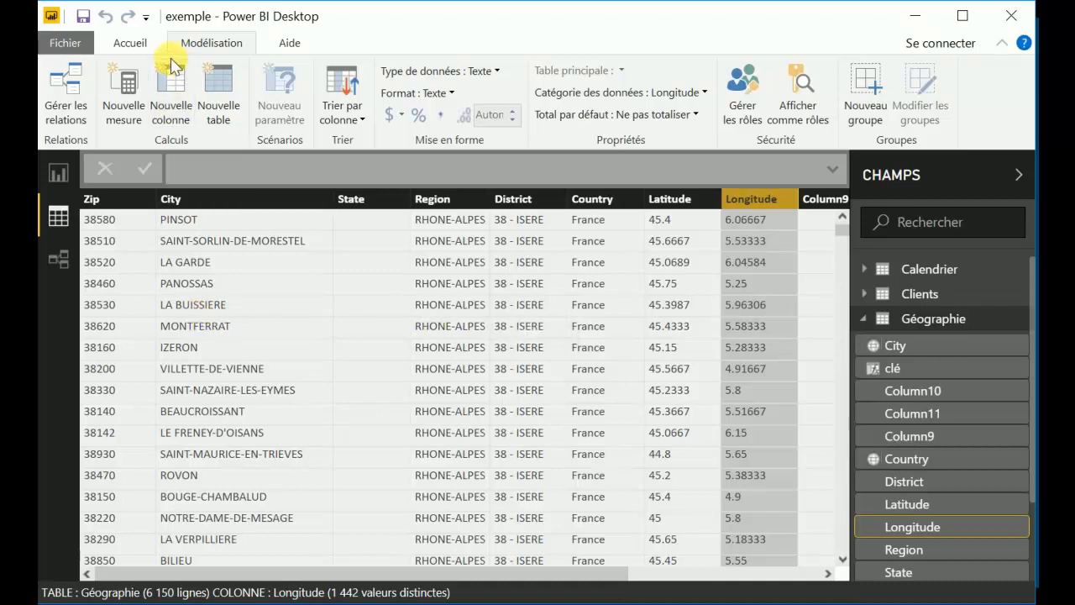
Start a calculated column in the Géographie table and look through the function suggestions for sum and date.
left_click(173, 87)
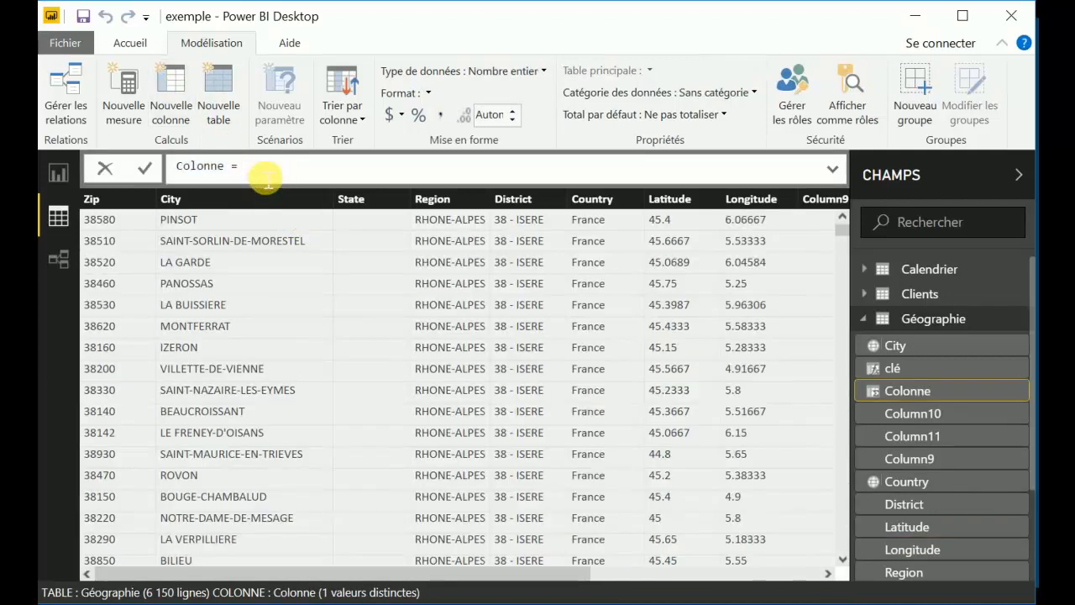
type("sum")
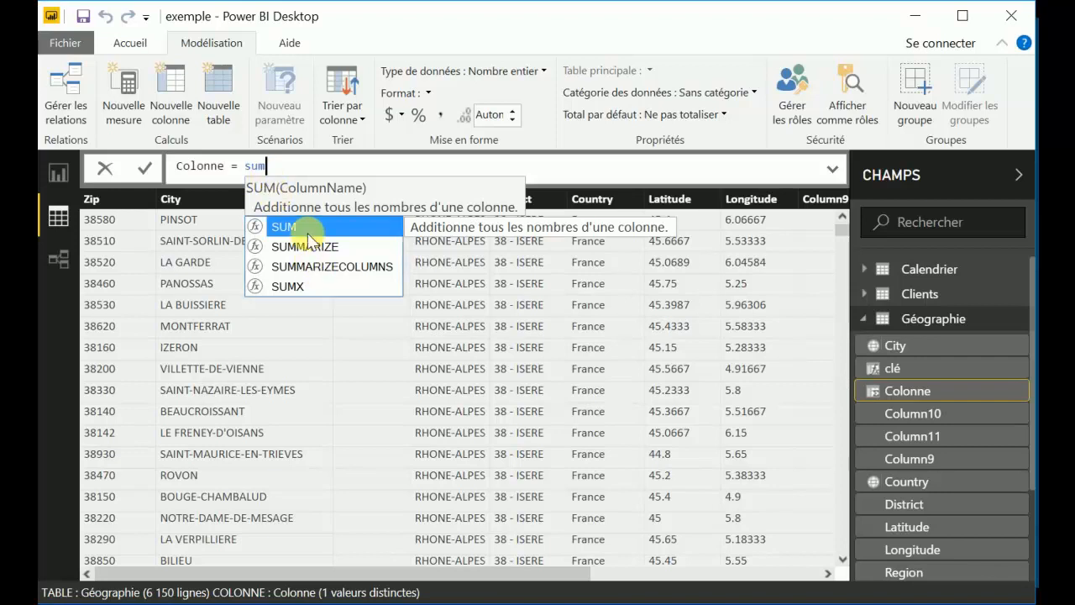
key("BackSpace")
key("BackSpace")
key("BackSpace")
type("date")
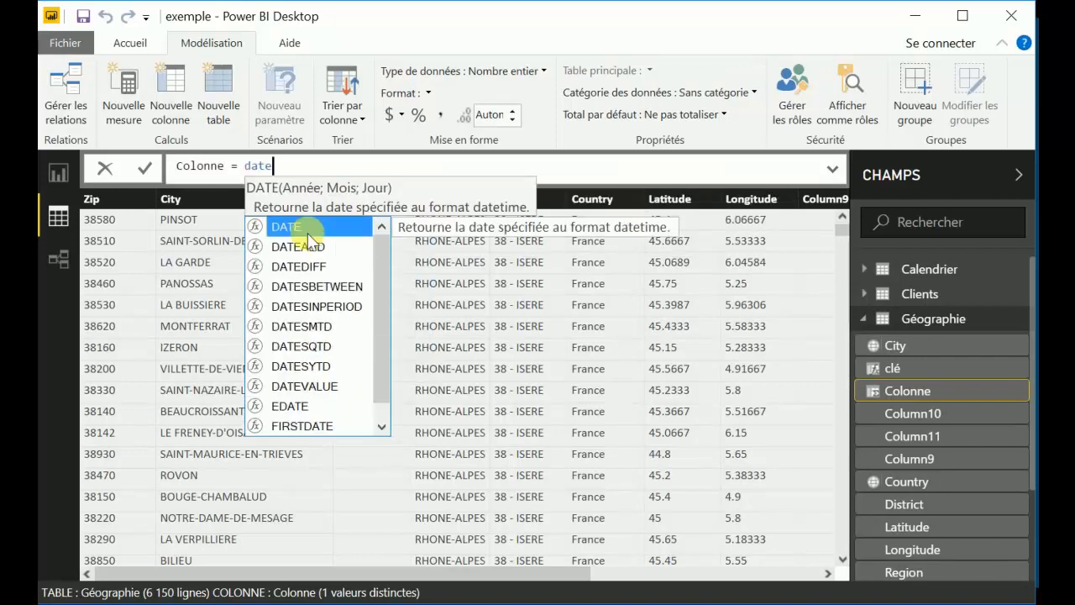
key("Down")
key("Down")
key("Down")
key("Down")
key("Up")
key("Up")
key("Up")
key("Up")
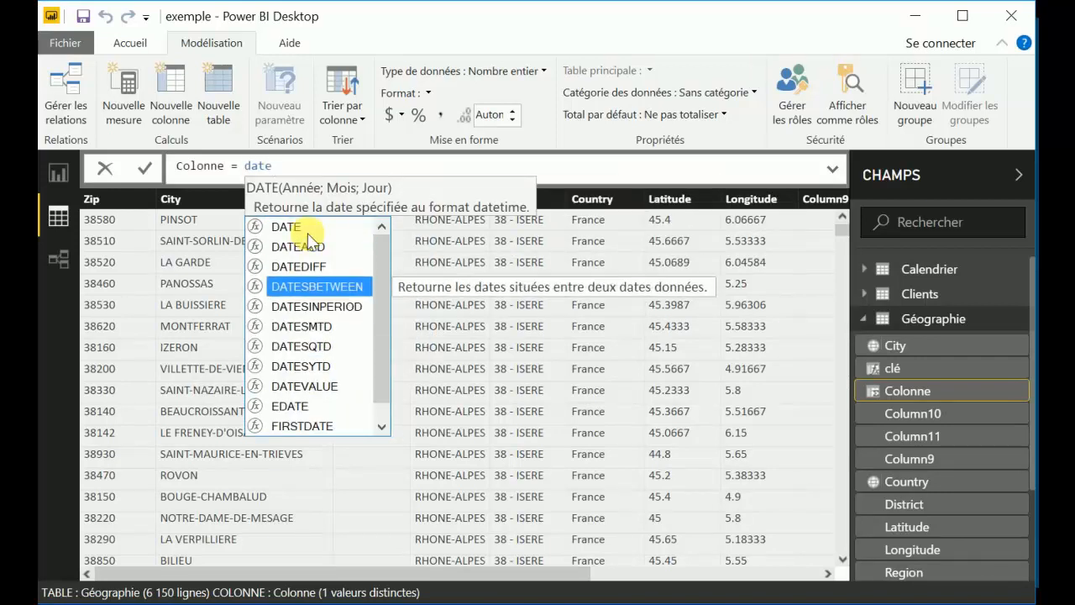
key("BackSpace")
key("BackSpace")
key("BackSpace")
key("BackSpace")
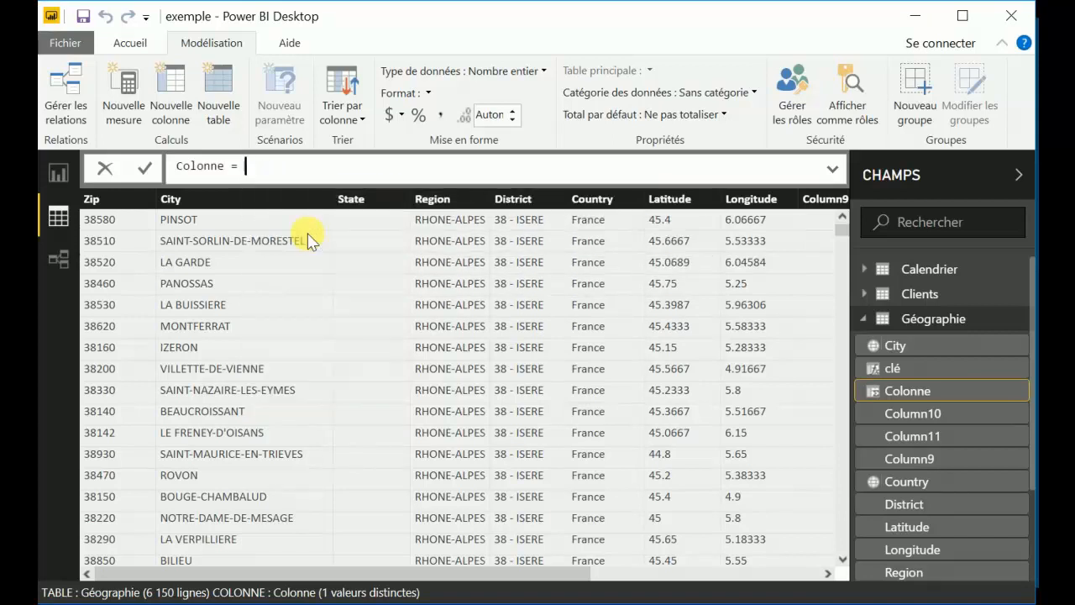
Name the new Géographie column nommage_héhéhé and define it as the constant text "test".
left_click_drag(224, 166, 174, 164)
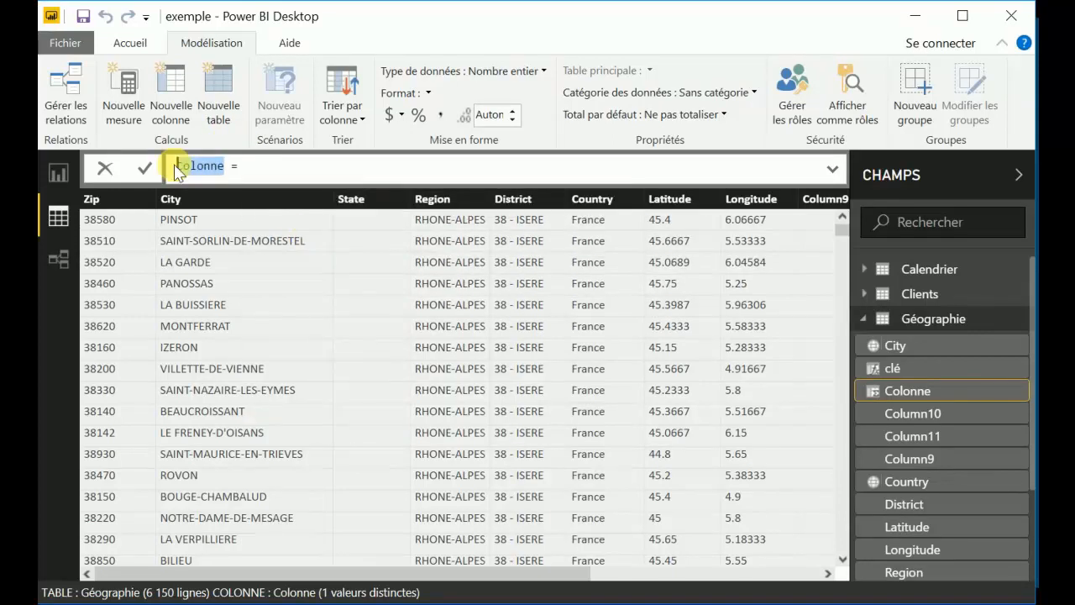
type("nommage_héhéhé = \"")
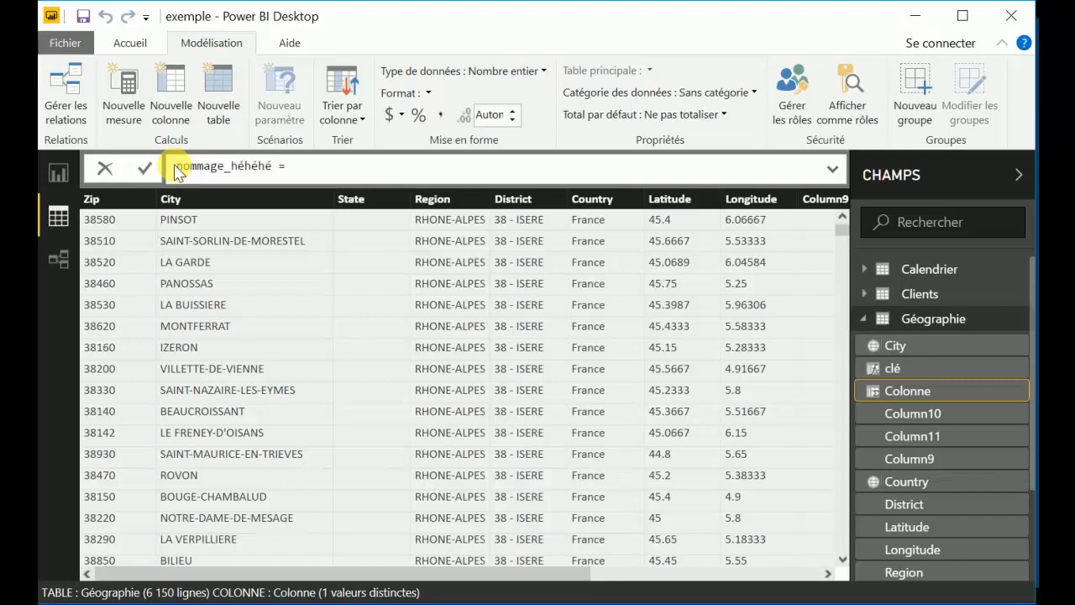
type("test\"")
key("Return")
left_click_drag(302, 575, 551, 588)
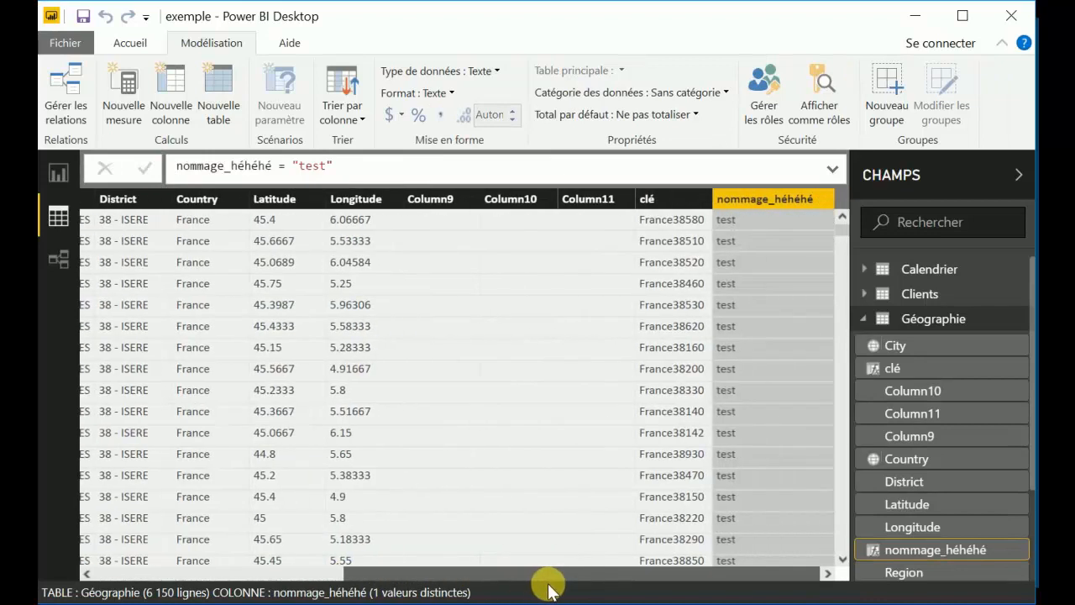
Start another calculated column in the Géographie table and begin clearing its default name.
left_click(161, 94)
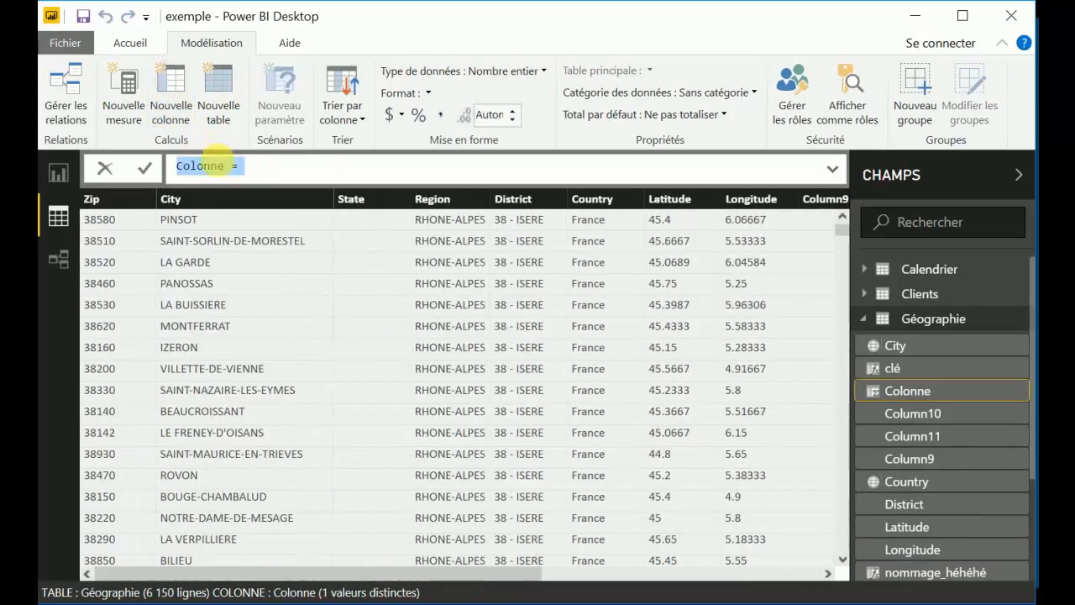
left_click(232, 171)
key("BackSpace")
key("BackSpace")
key("BackSpace")
key("BackSpace")
key("BackSpace")
key("BackSpace")
key("BackSpace")
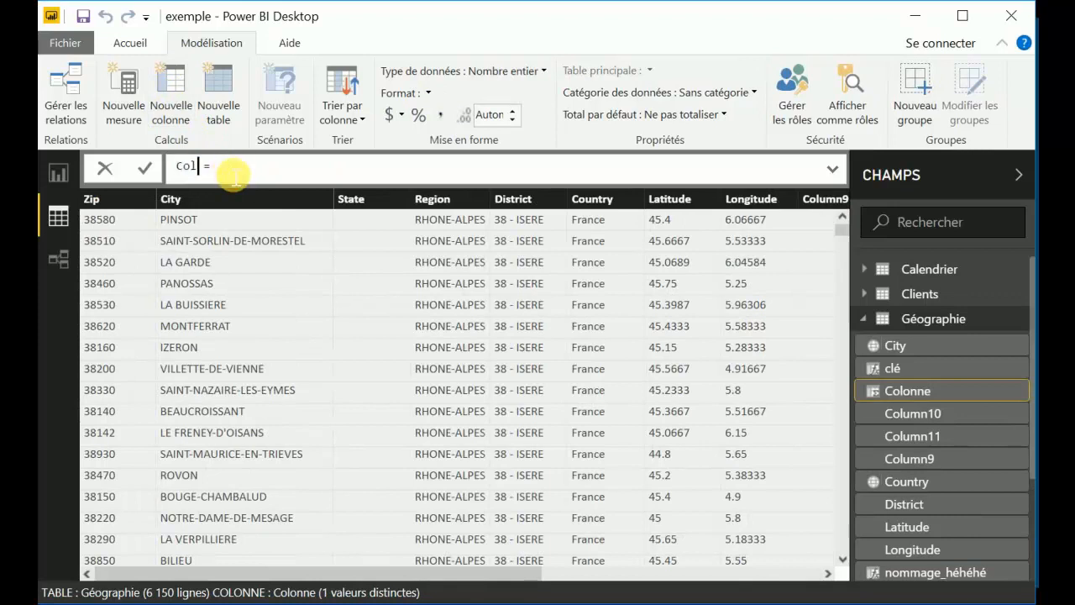
Try to define the column as exemple with a reference to the nommage_héhéhé column, and erase the draft formula.
type("exemple = nomm")
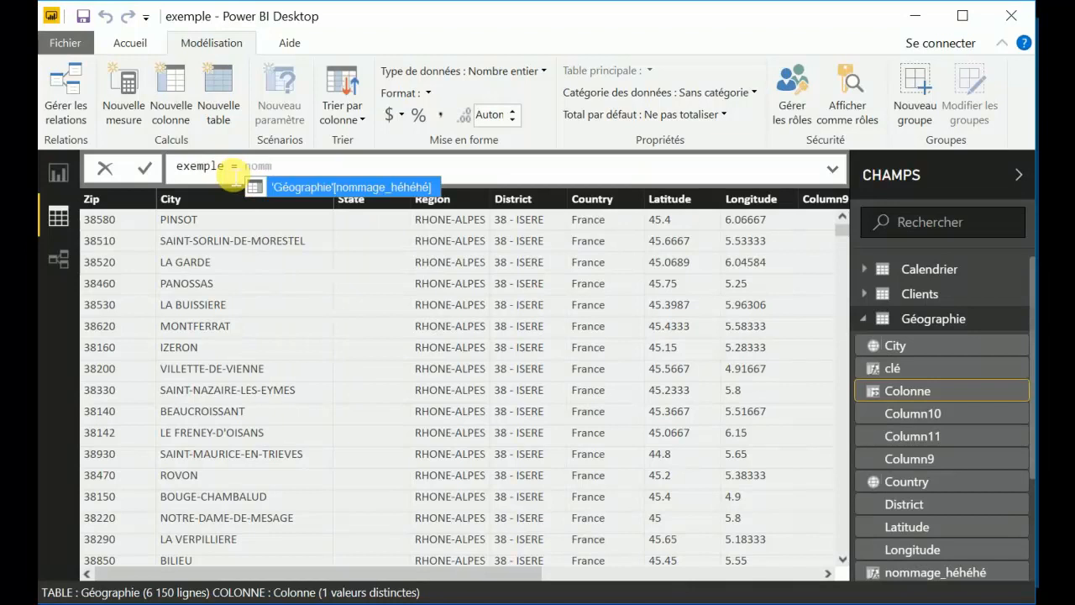
type("age_h")
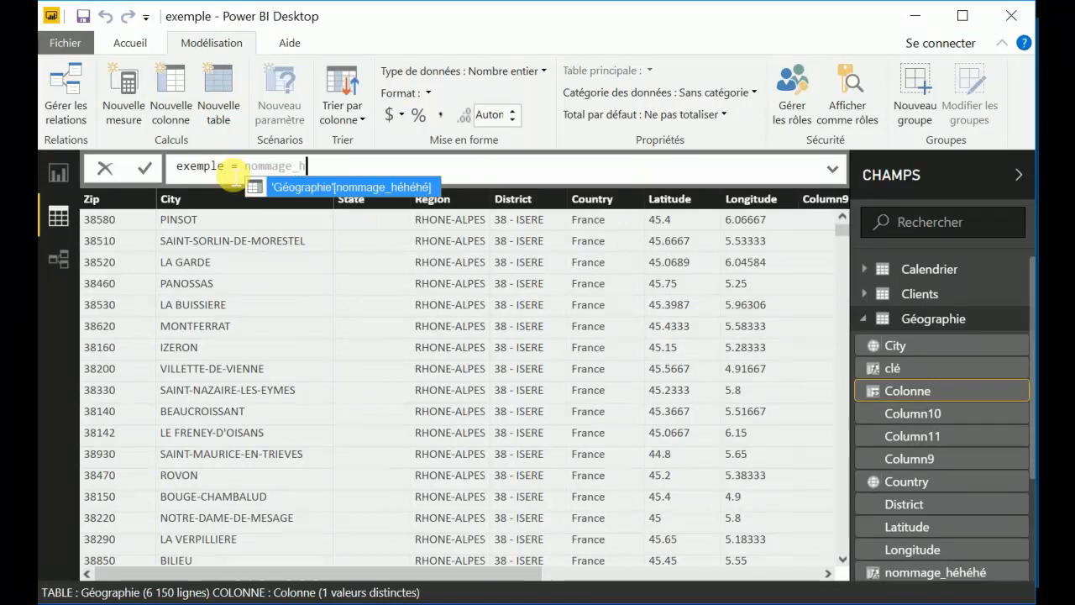
type("é")
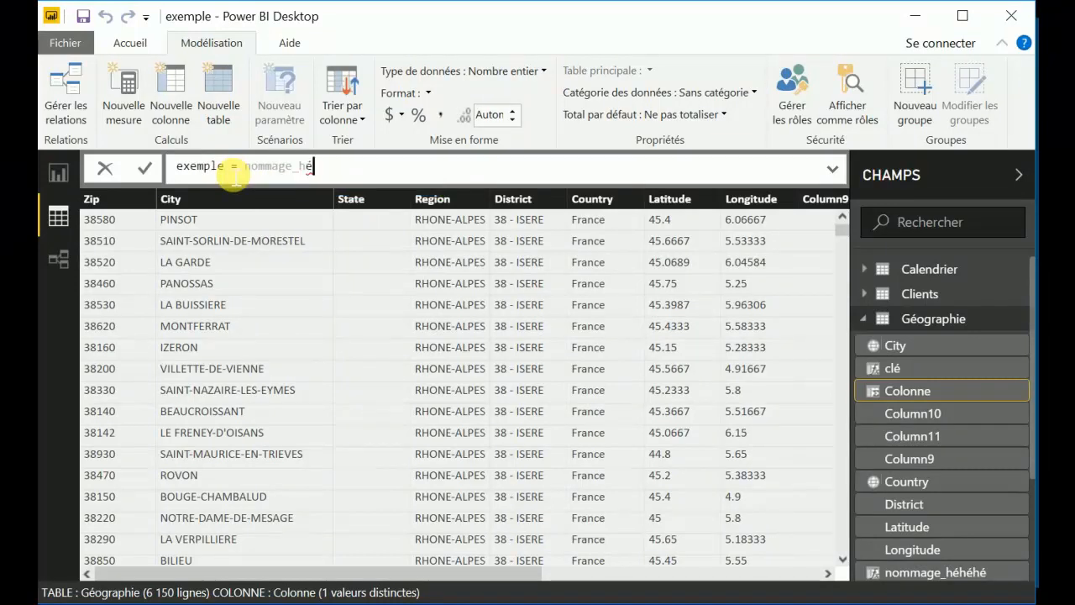
type("h")
key("BackSpace")
key("BackSpace")
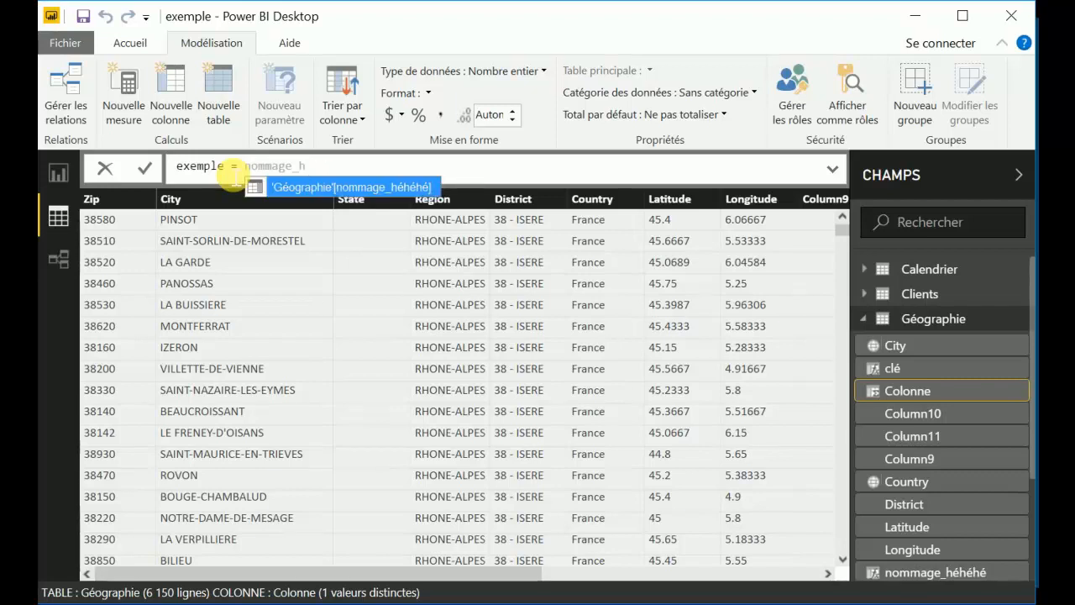
key("BackSpace")
key("BackSpace")
key("BackSpace")
key("BackSpace")
key("BackSpace")
key("BackSpace")
key("BackSpace")
key("BackSpace")
key("BackSpace")
key("BackSpace")
key("BackSpace")
key("BackSpace")
key("BackSpace")
key("BackSpace")
key("BackSpace")
key("BackSpace")
key("BackSpace")
key("BackSpace")
key("BackSpace")
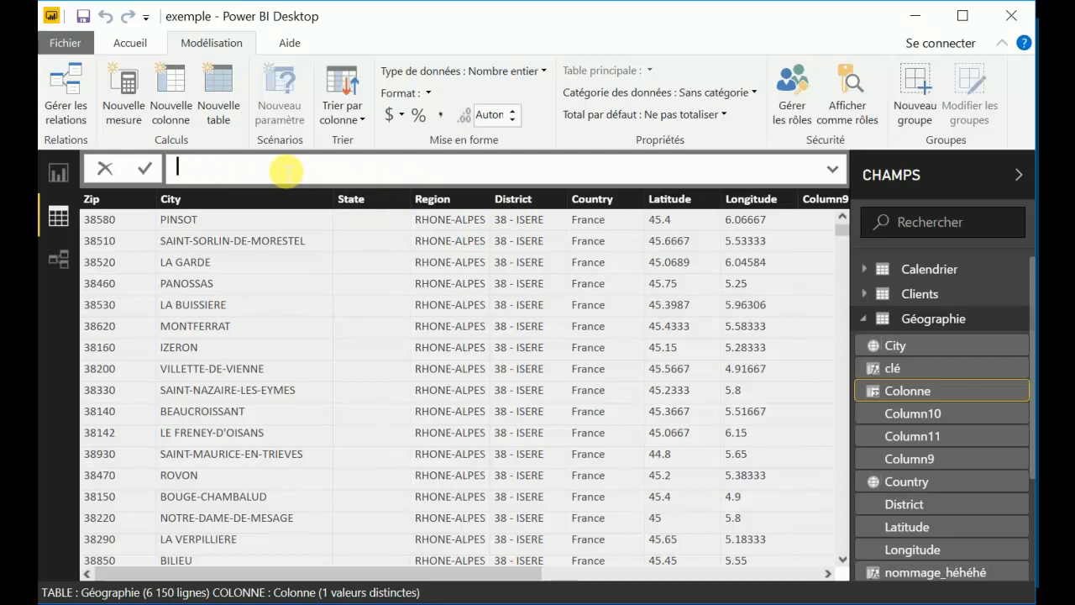
Define the new column with the formula département = left('Géographie'[District] ; 2) and check its values in the table.
type("départeme")
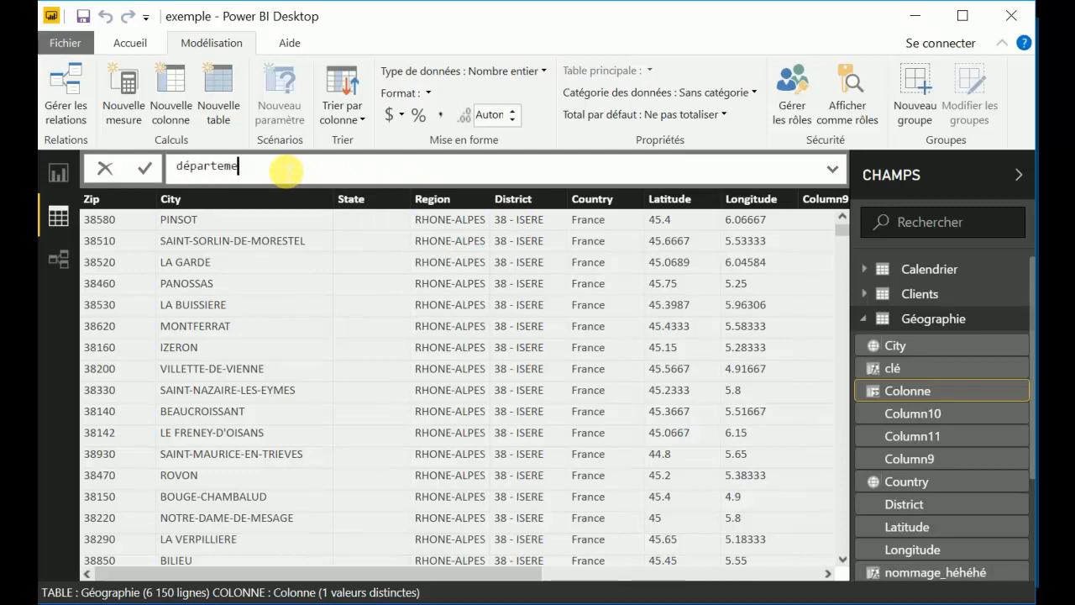
type("nnt = le")
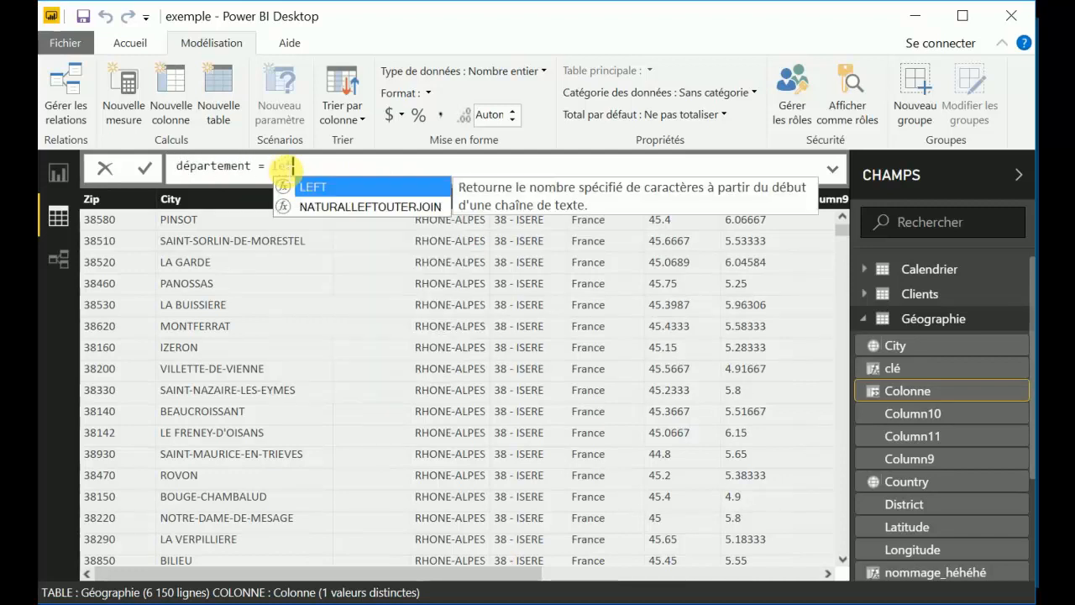
type("ft(distri")
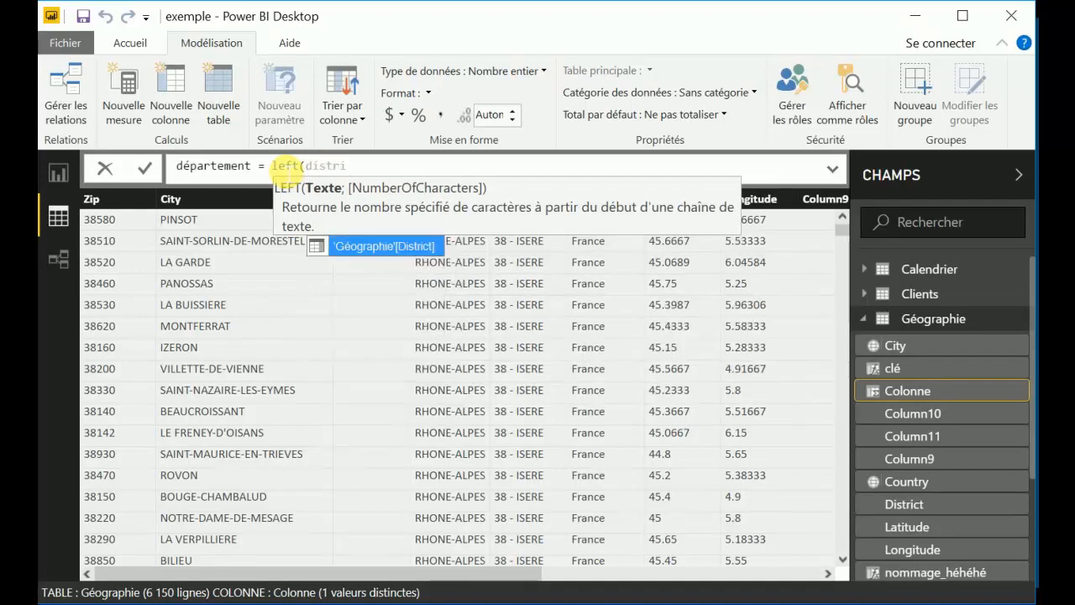
key("Tab")
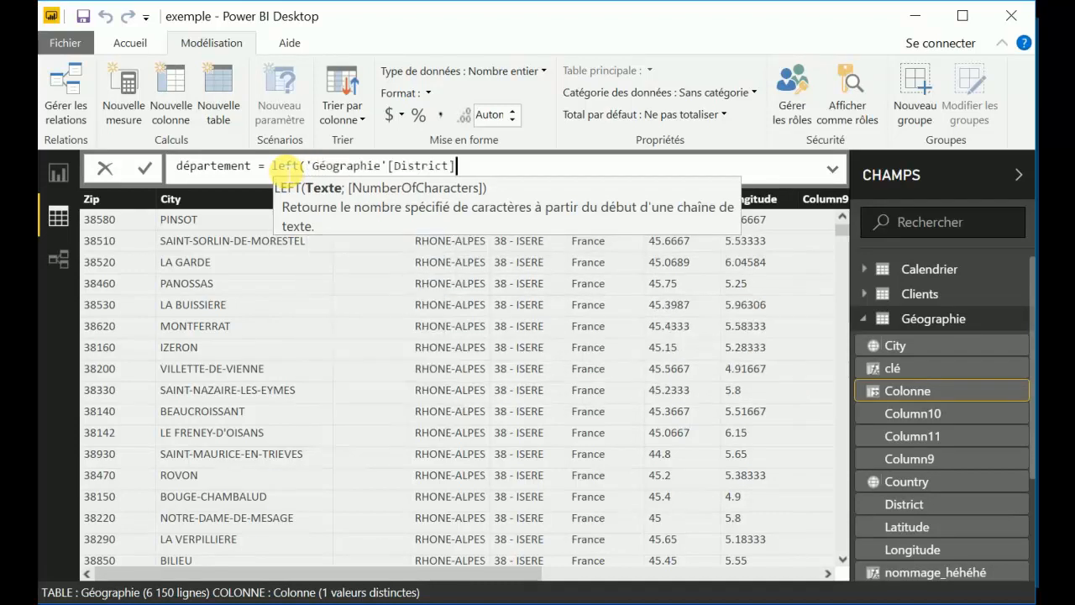
type("; 2)")
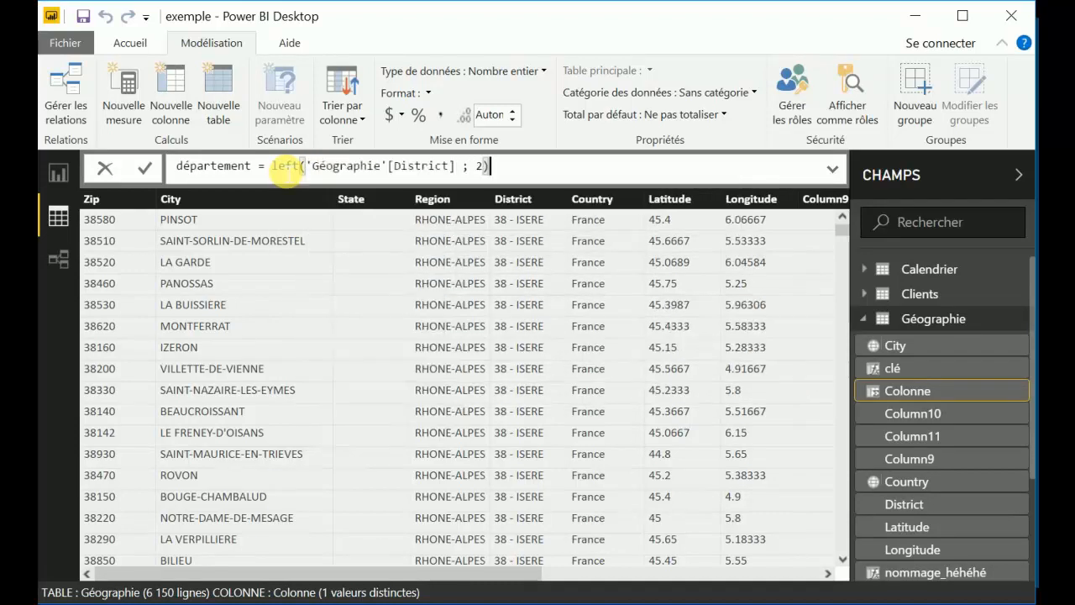
key("Return")
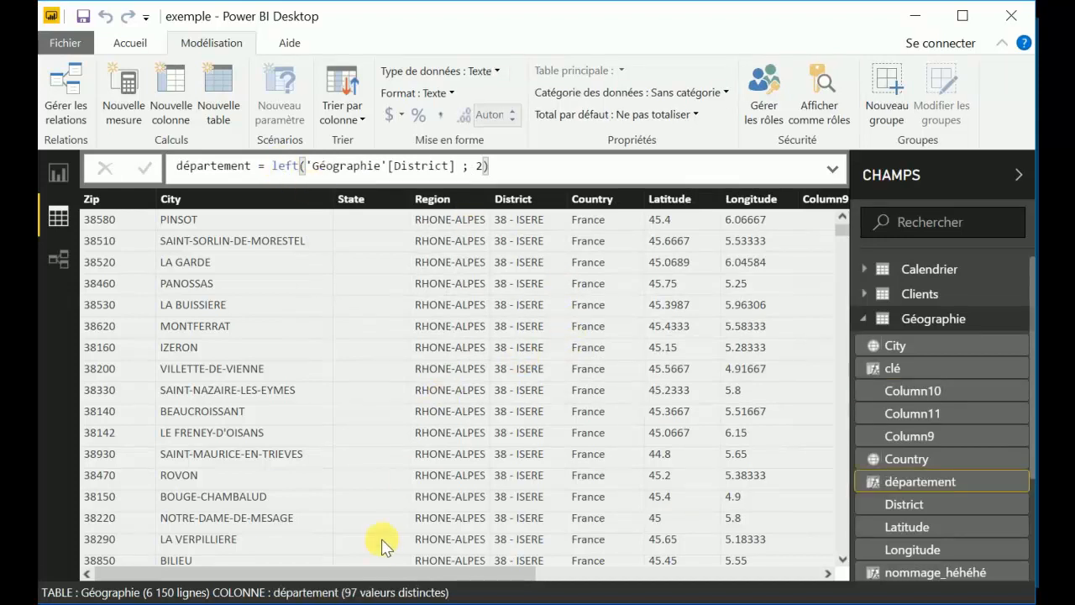
left_click_drag(420, 574, 710, 592)
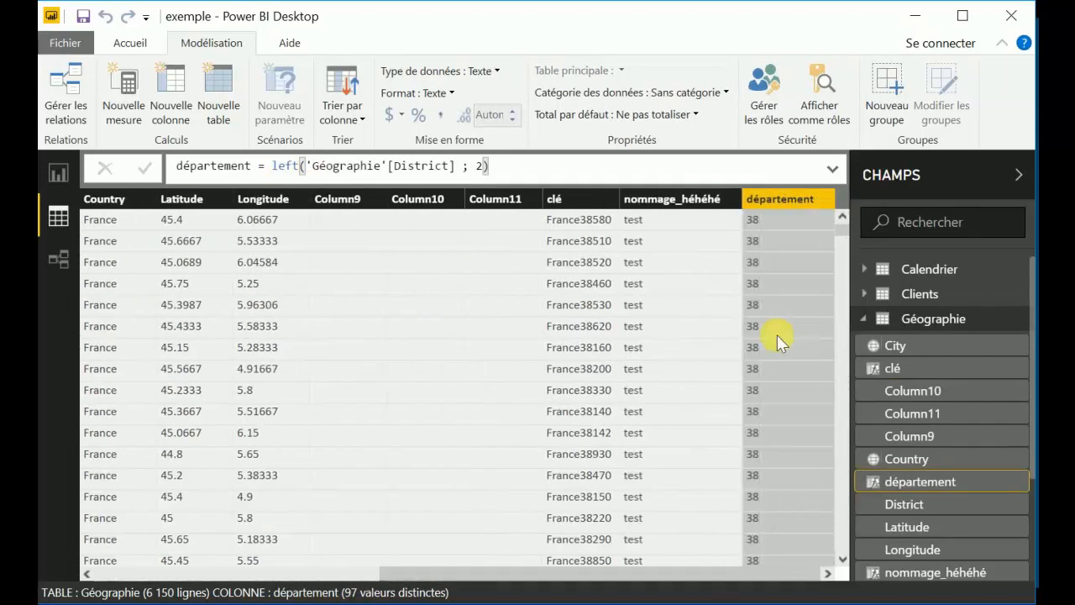
left_click_drag(563, 579, 235, 583)
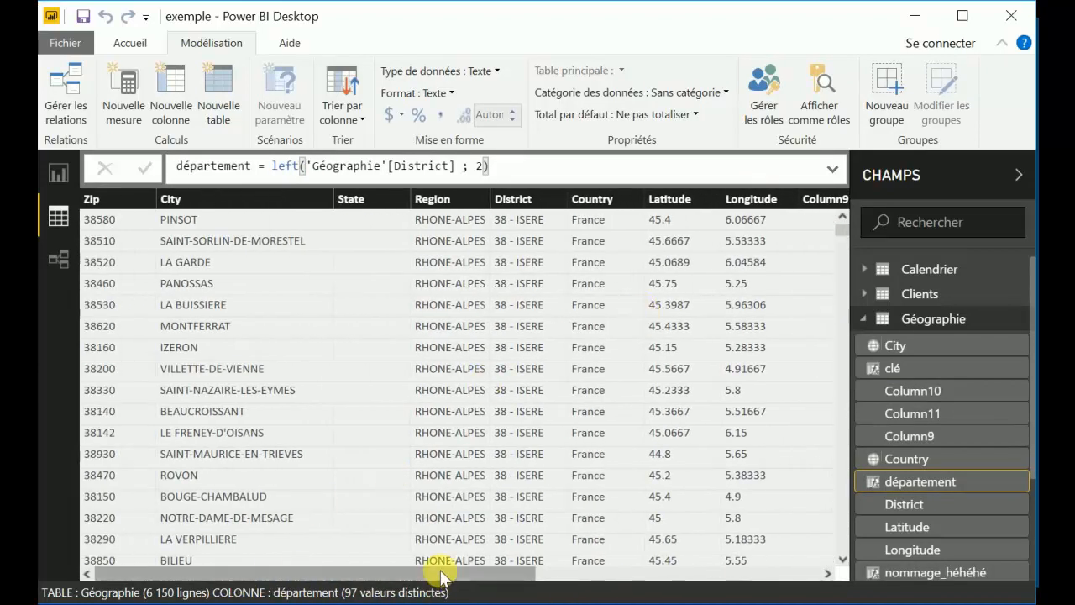
left_click_drag(523, 173, 168, 171)
Open the query editor, collapse the Transformer le fichier à partir de Ventes group and select the Produits query.
left_click(130, 46)
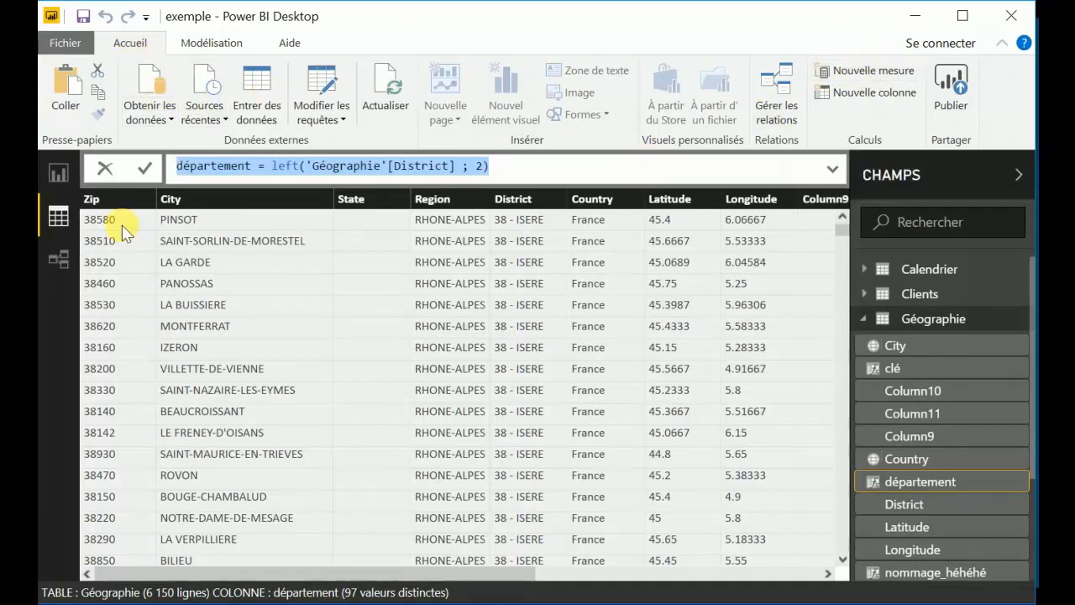
left_click(57, 217)
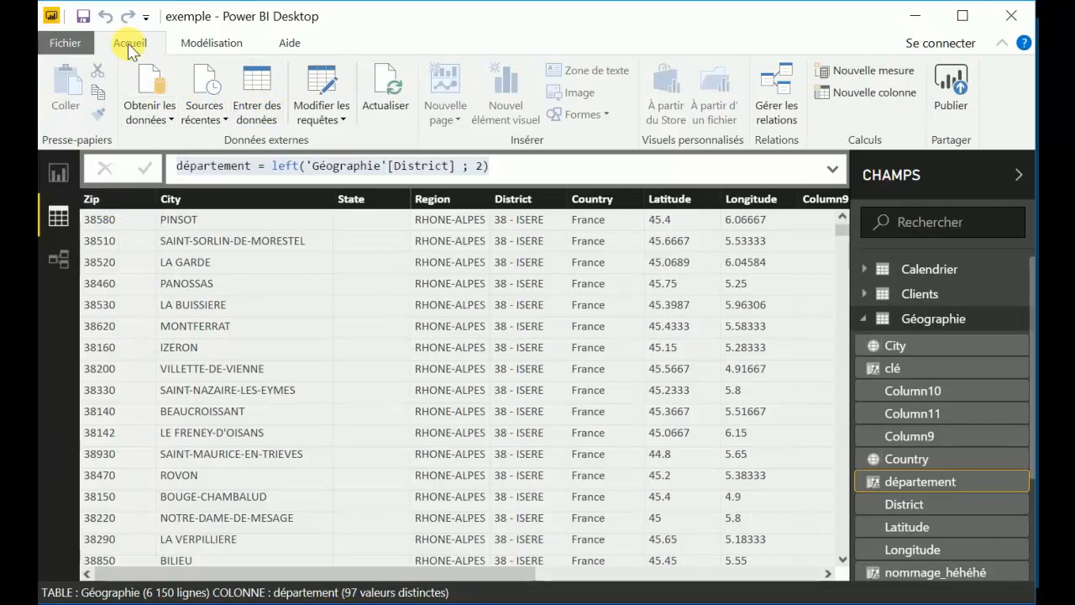
left_click(324, 79)
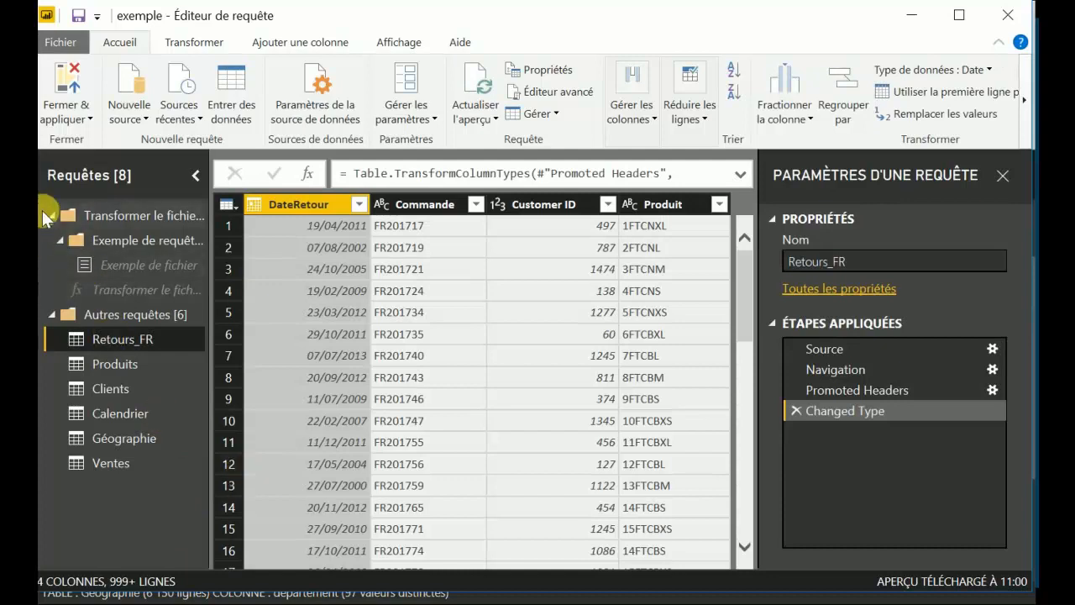
left_click(48, 214)
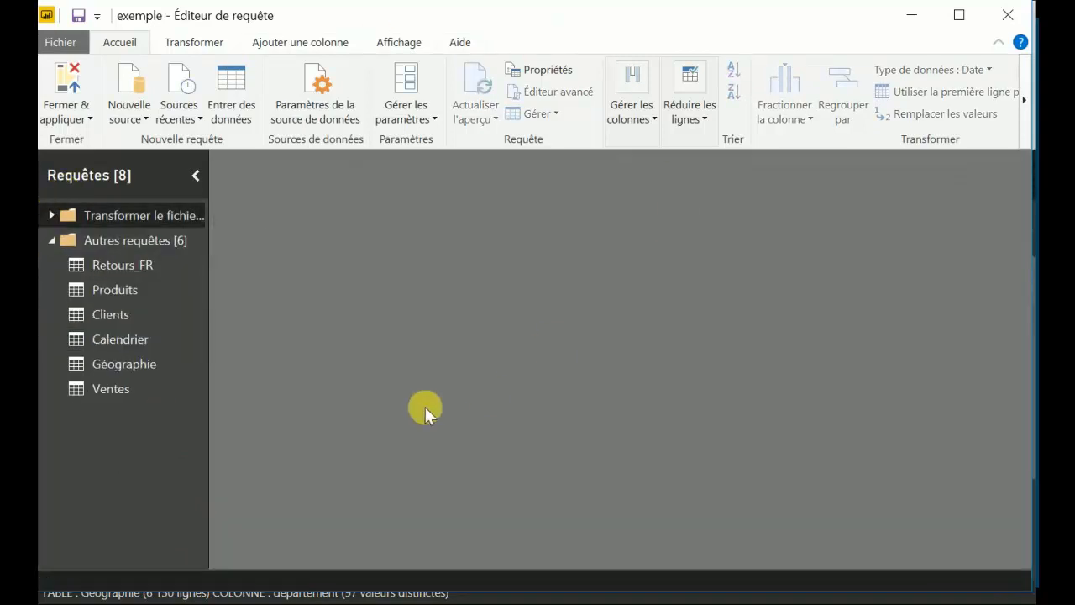
left_click(115, 287)
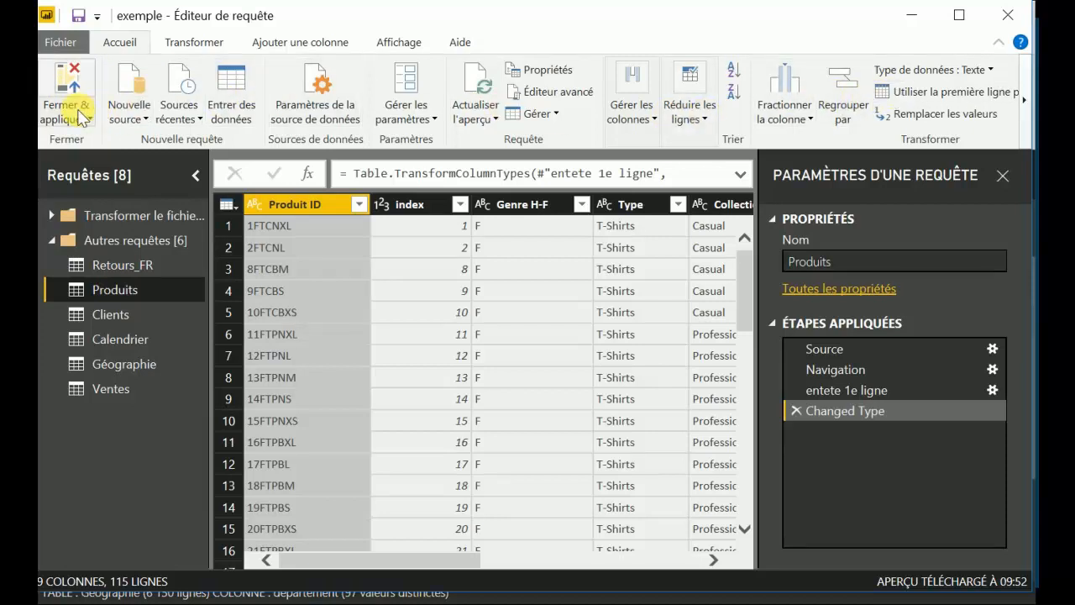
left_click(176, 42)
left_click(275, 42)
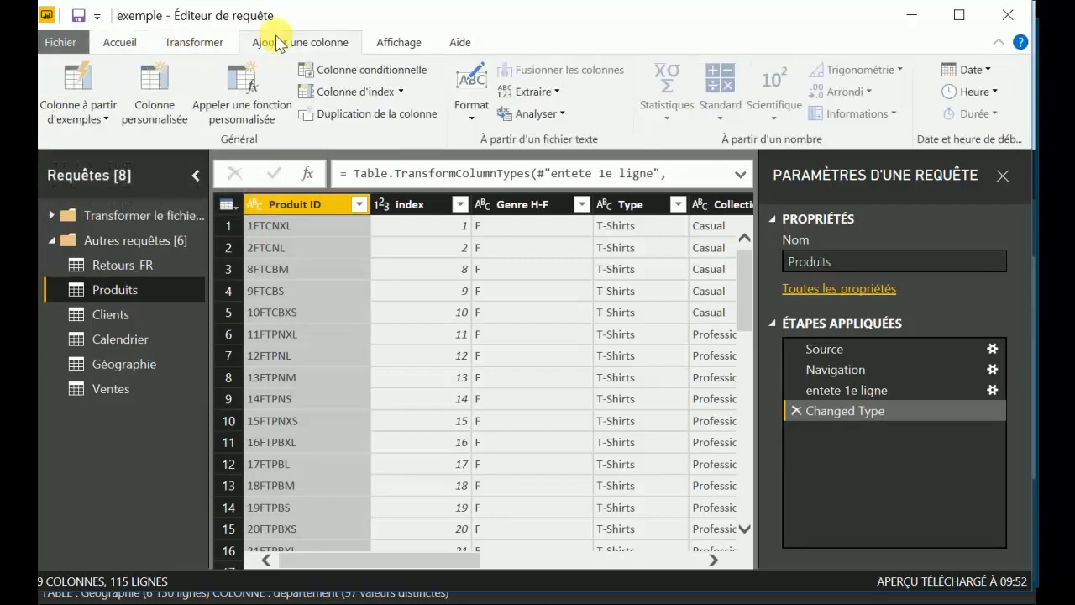
left_click(375, 44)
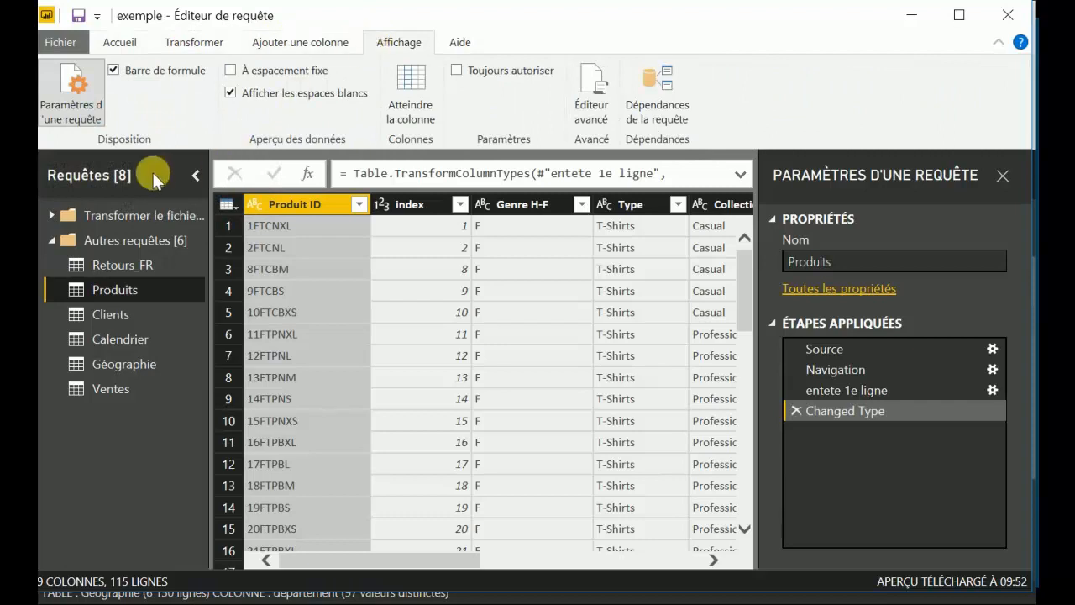
left_click(119, 42)
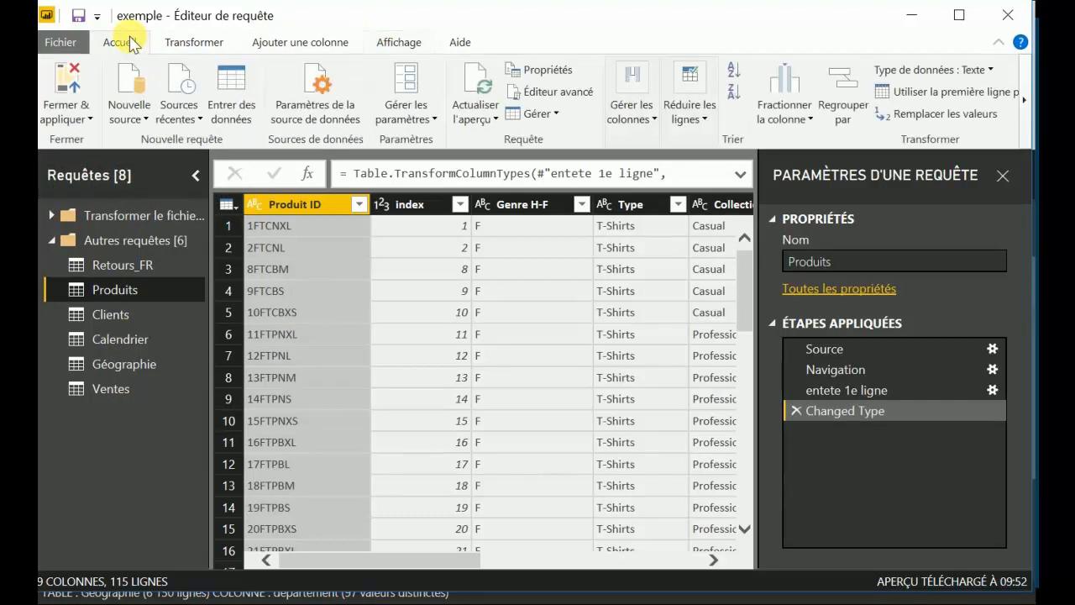
Try to move the Produits query to a new group named "tables de faits", and cancel creating the group.
right_click(159, 289)
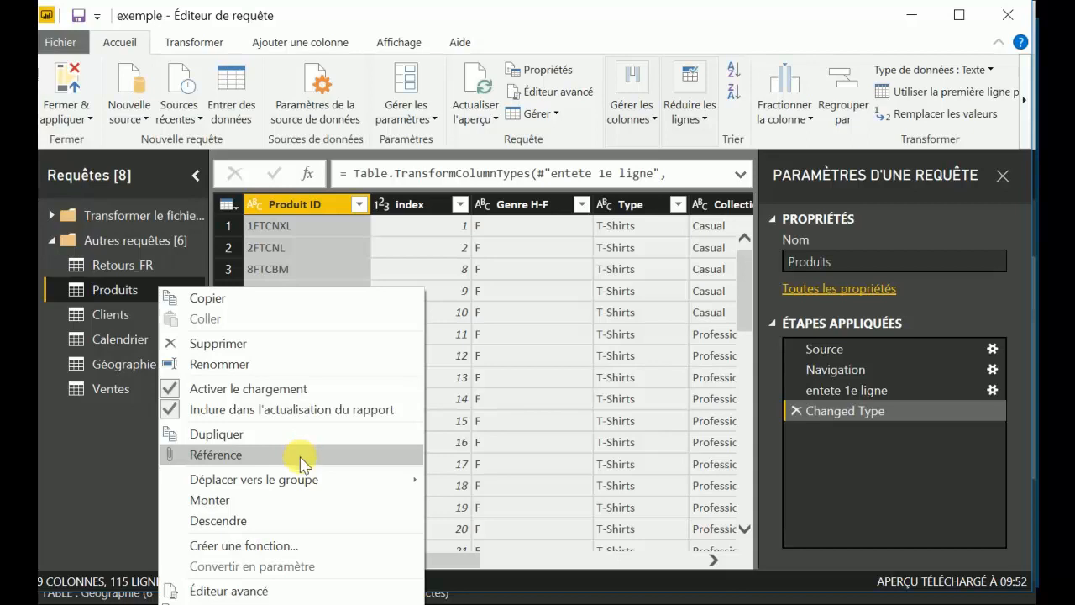
mouse_move(336, 485)
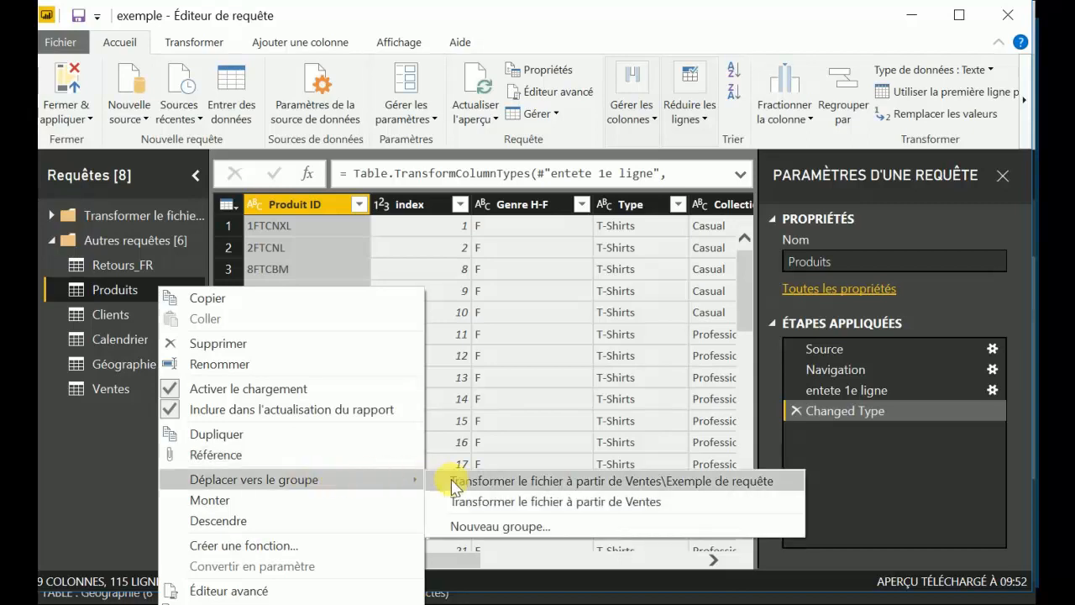
left_click(479, 527)
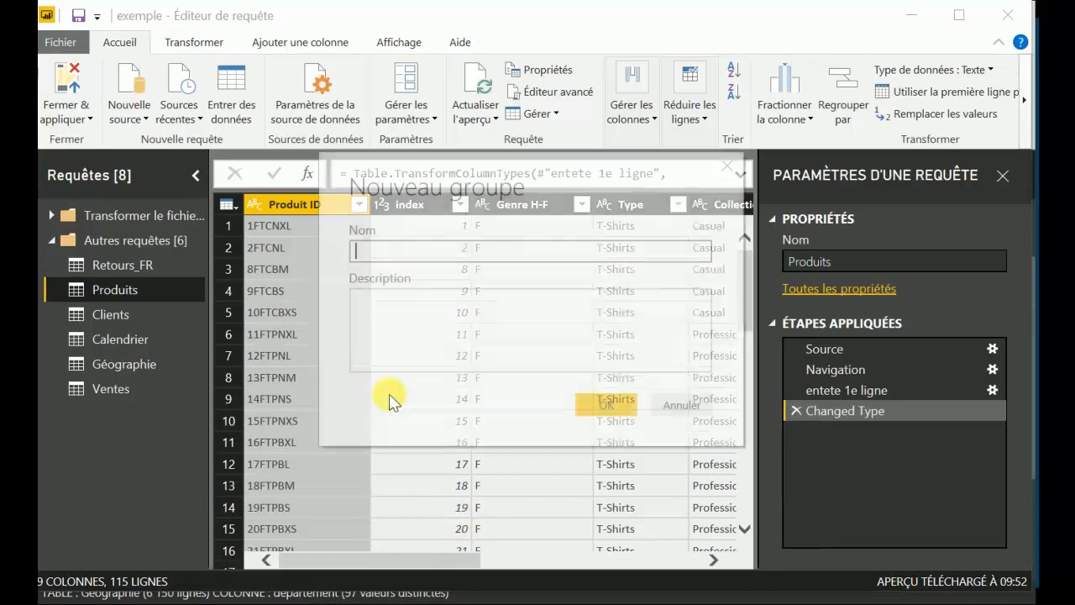
type("tables de faits")
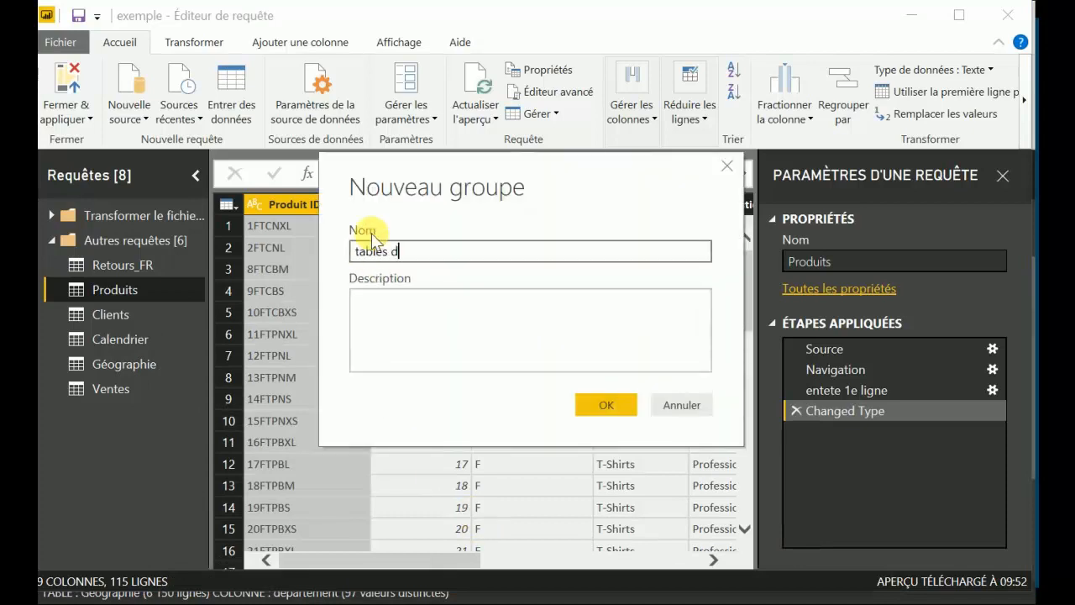
left_click(678, 404)
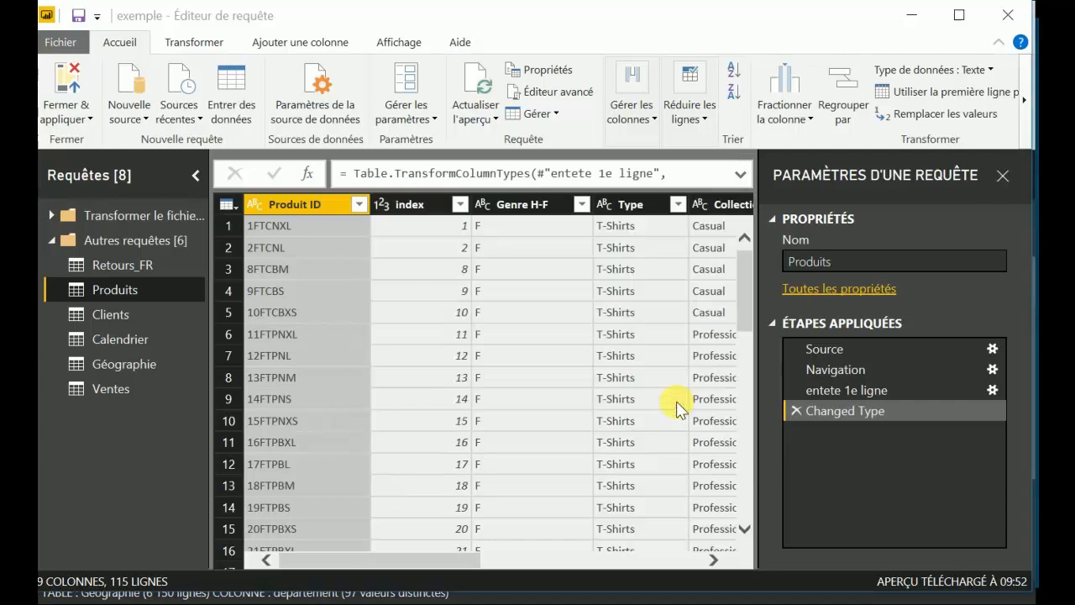
Move the Produits query up one place, above Retours_FR.
right_click(136, 290)
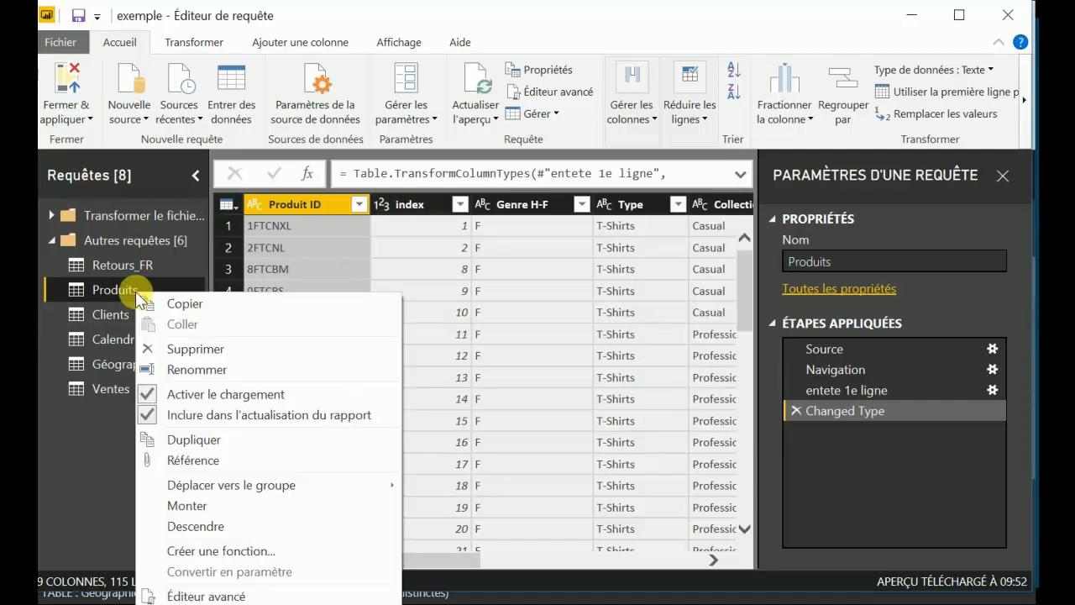
left_click(204, 507)
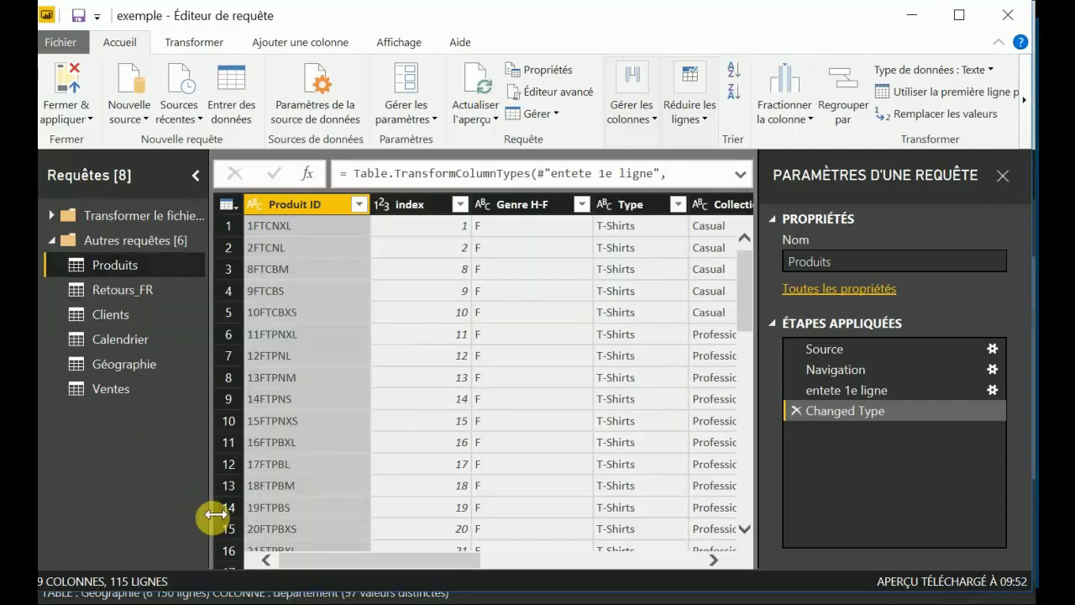
Try to create a function from the Produits query, and cancel creating it.
right_click(141, 261)
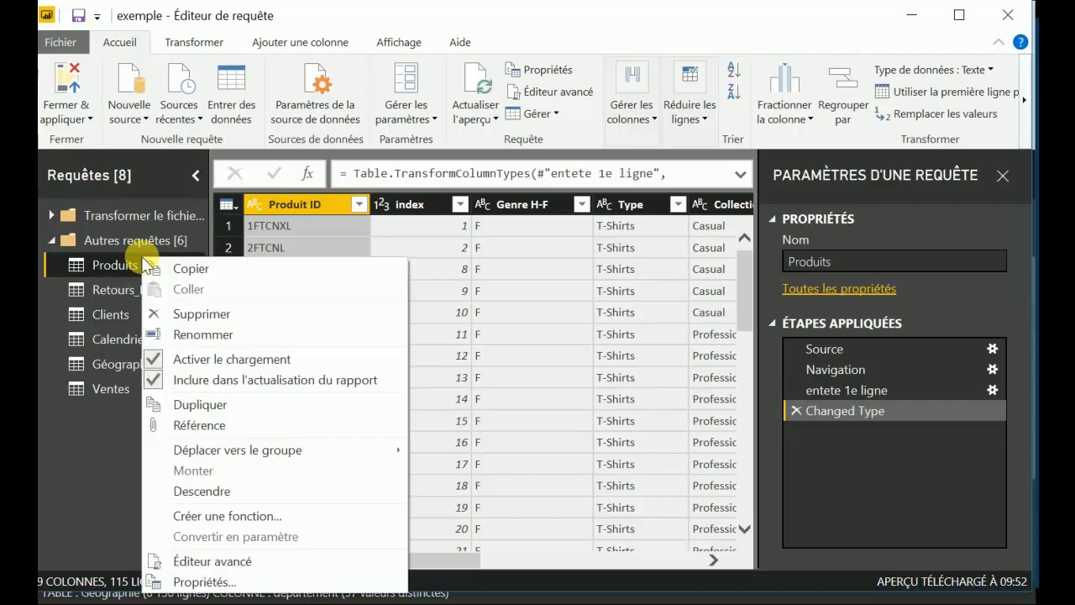
left_click(209, 517)
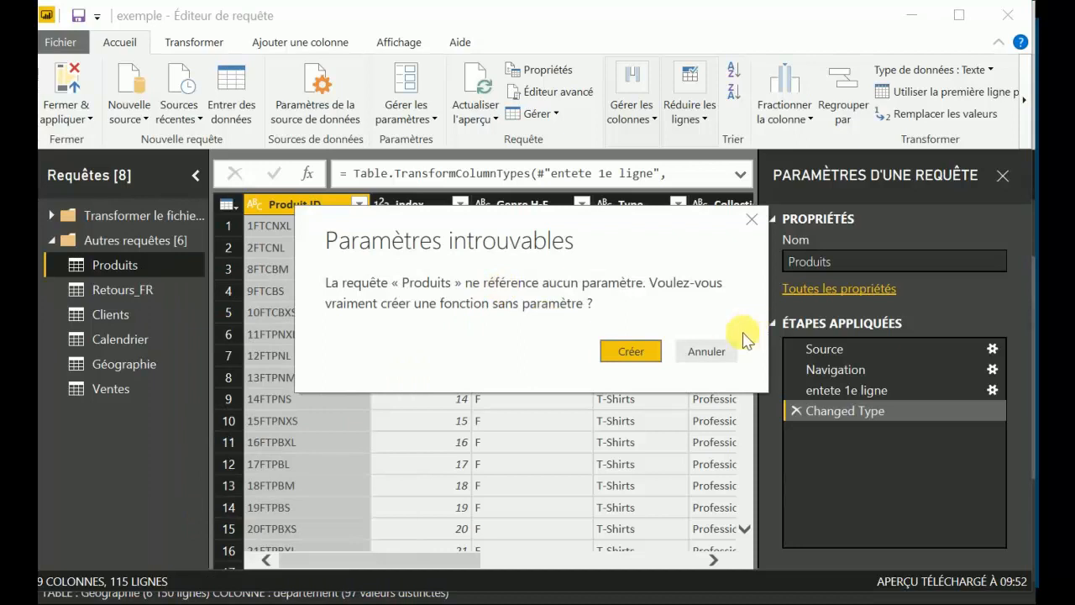
left_click(699, 349)
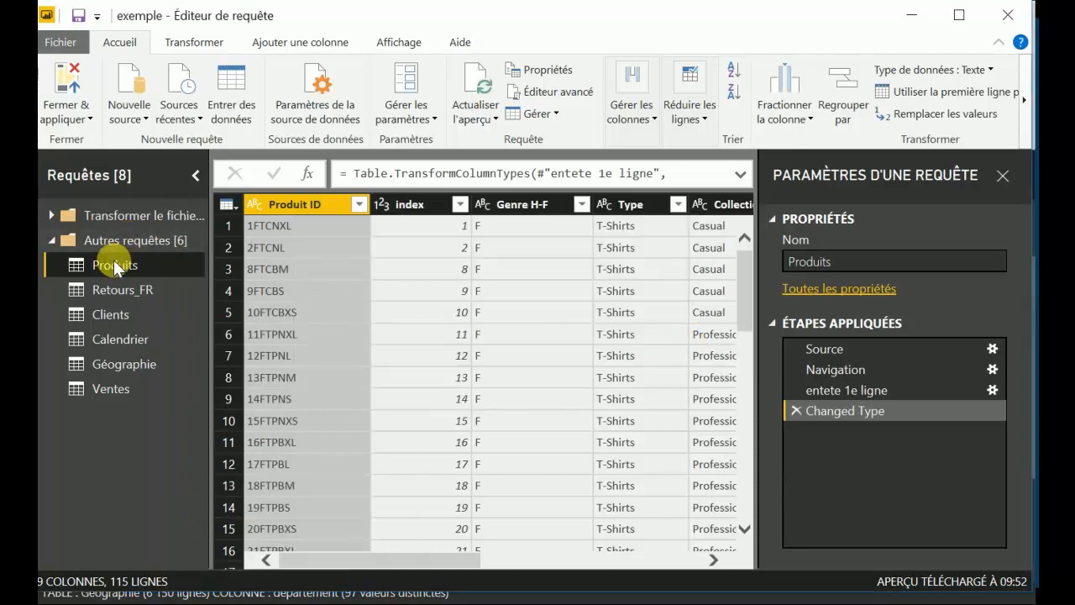
Examine the Produits query's code in the advanced editor, comparing its step names with the applied steps, and cancel without changes.
right_click(113, 265)
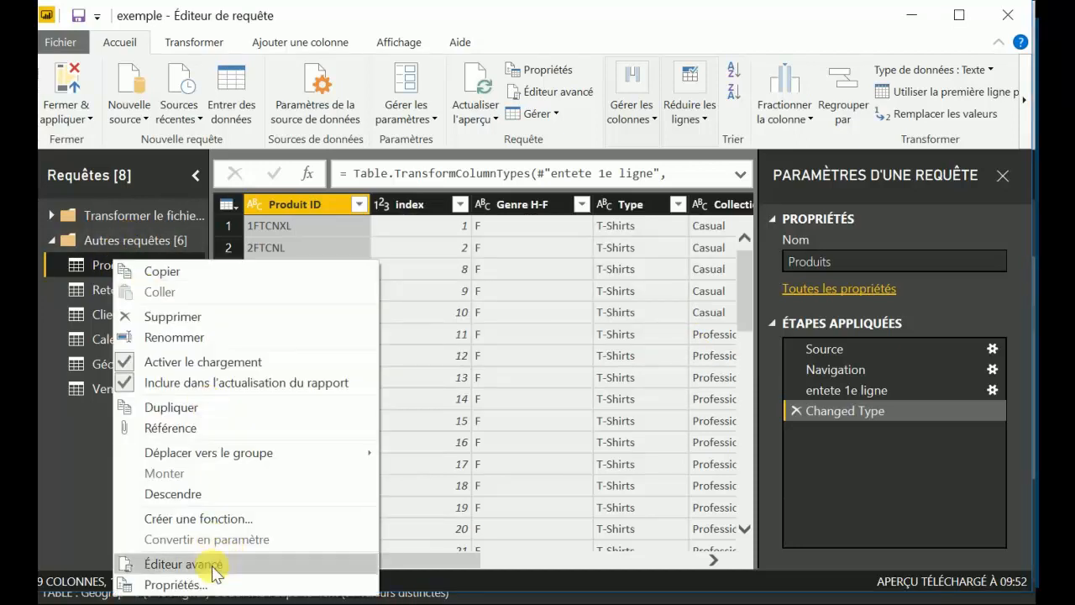
left_click(242, 565)
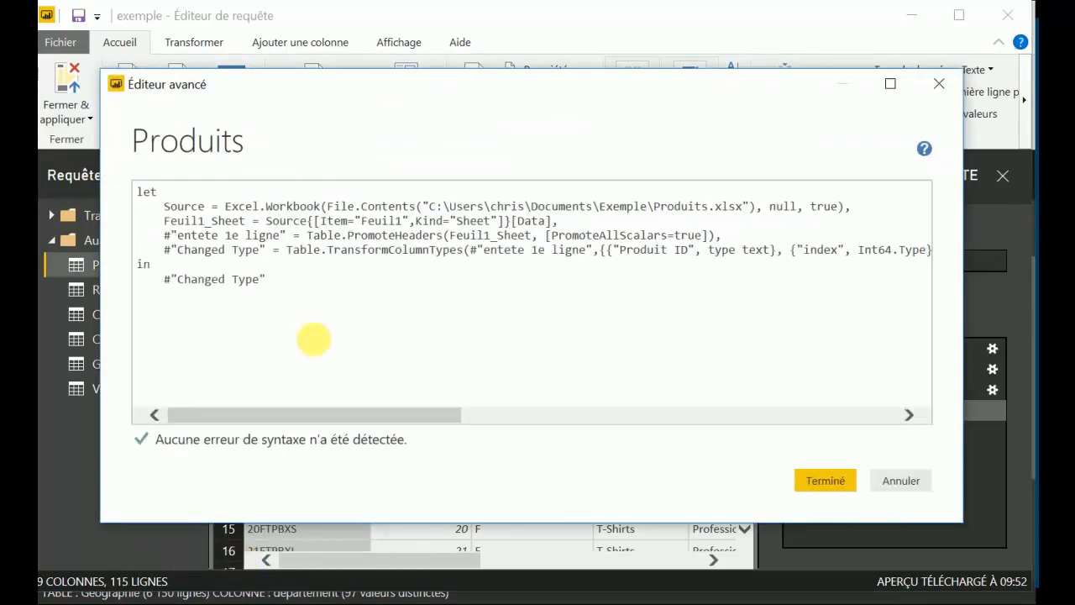
left_click_drag(272, 253, 145, 211)
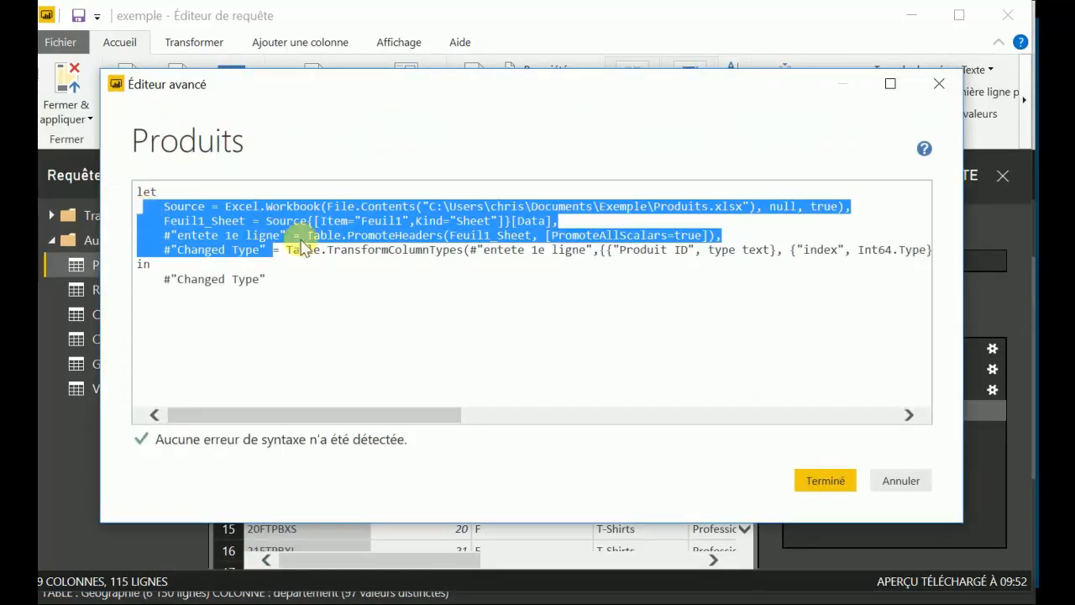
left_click(398, 299)
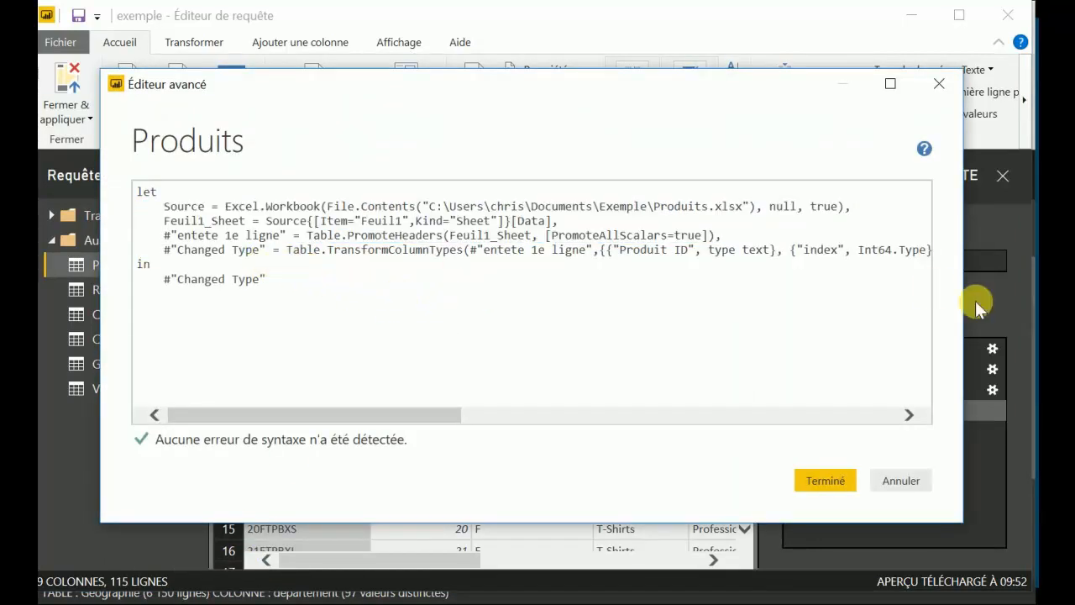
left_click_drag(945, 306, 761, 331)
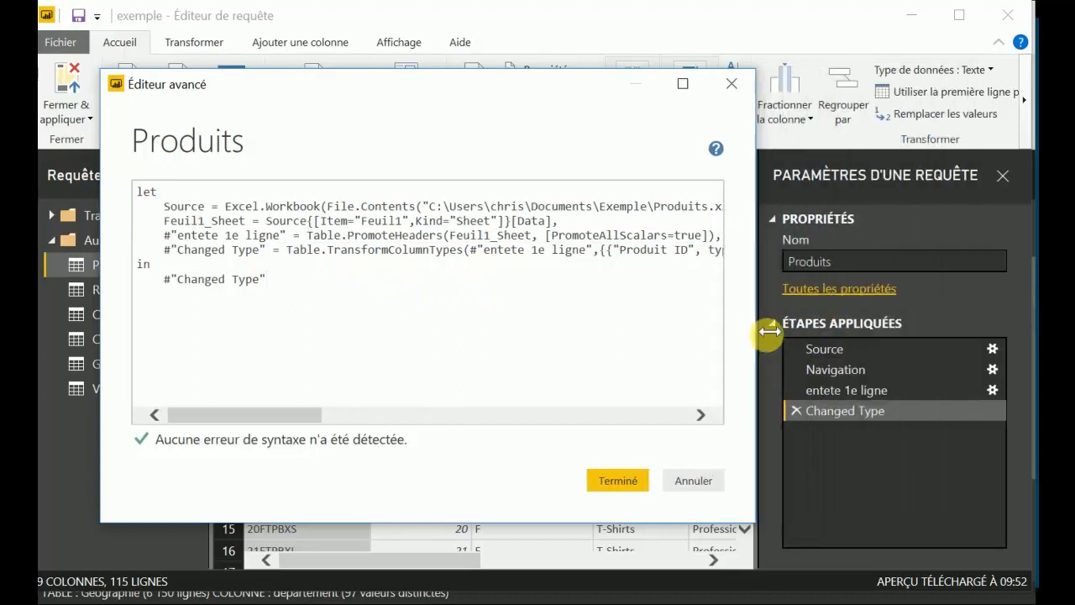
left_click_drag(267, 250, 176, 252)
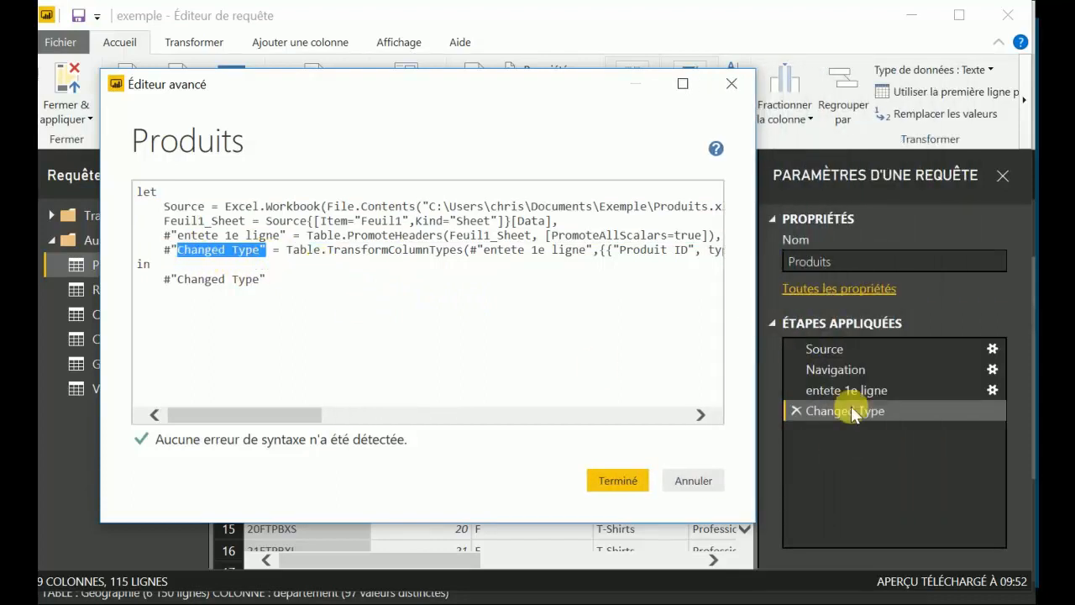
left_click_drag(279, 235, 178, 236)
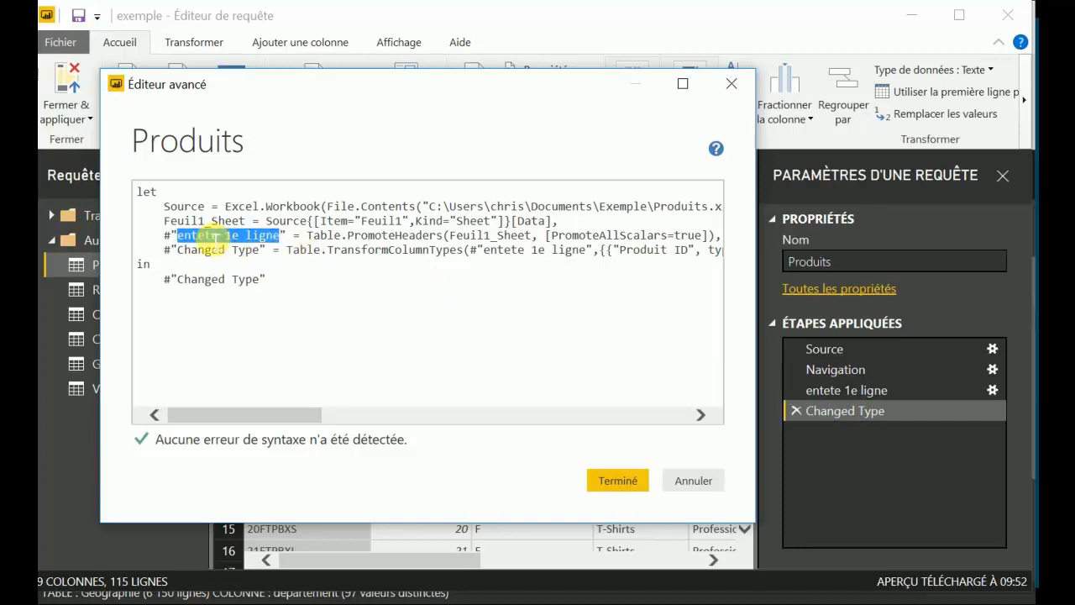
left_click(694, 480)
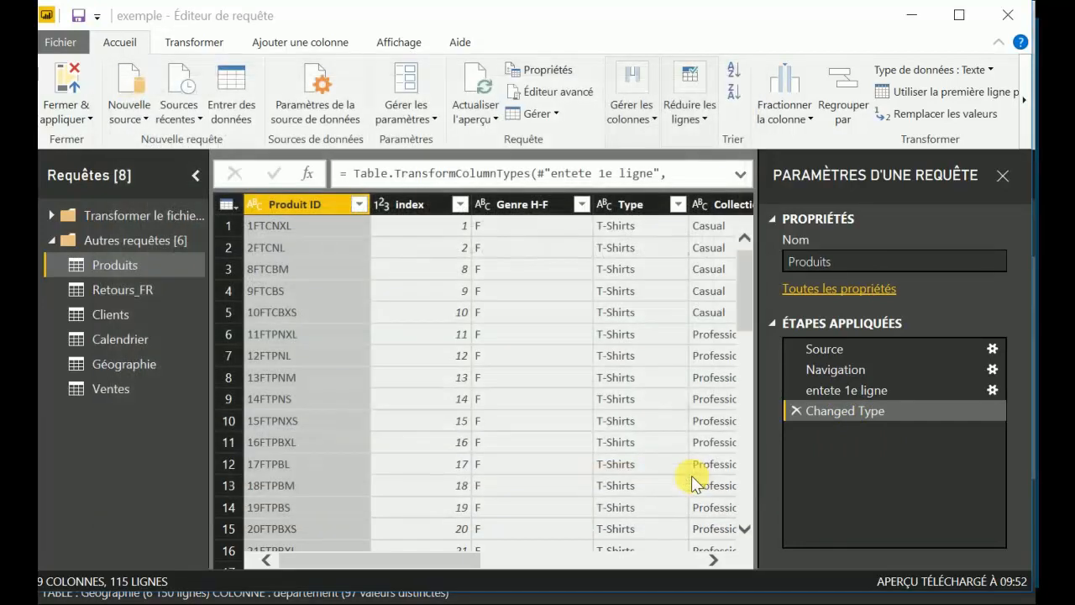
Replace the description in the Produits query's properties with "lalala" and confirm.
right_click(145, 262)
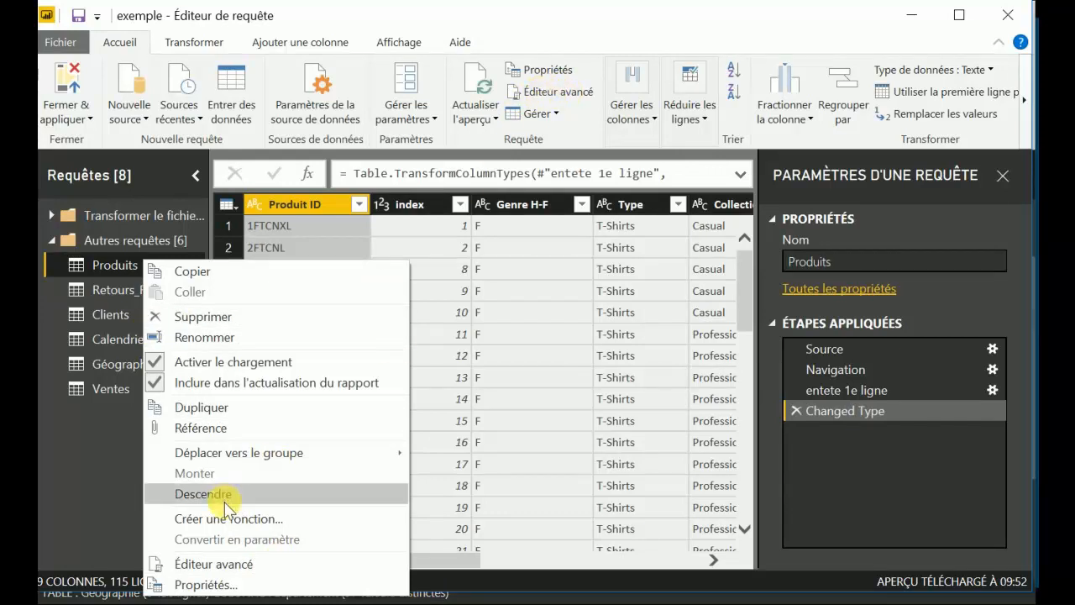
left_click(229, 585)
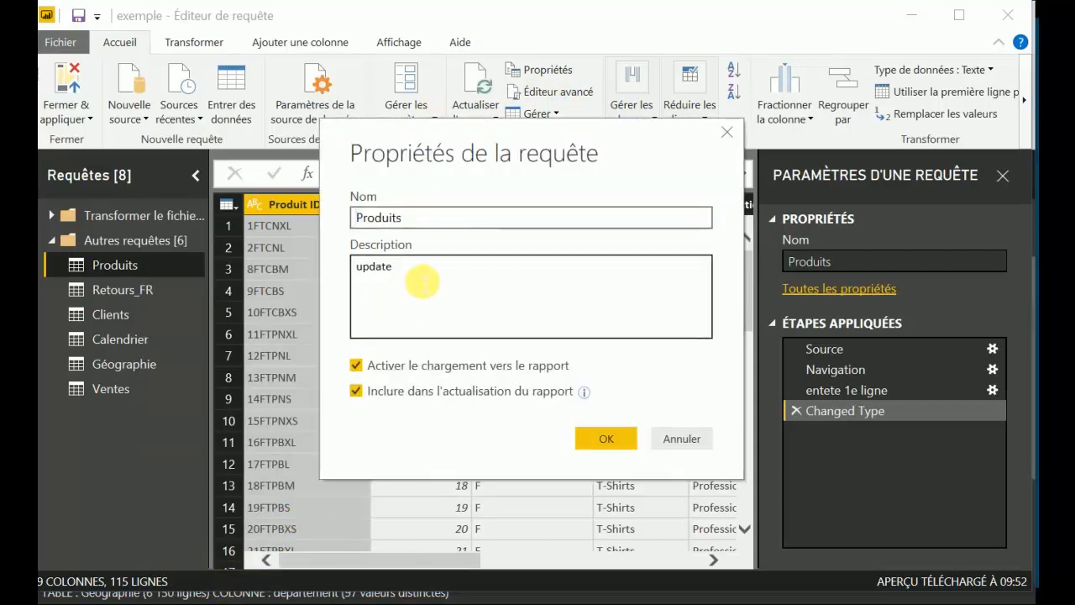
left_click_drag(423, 278, 346, 280)
key("BackSpace")
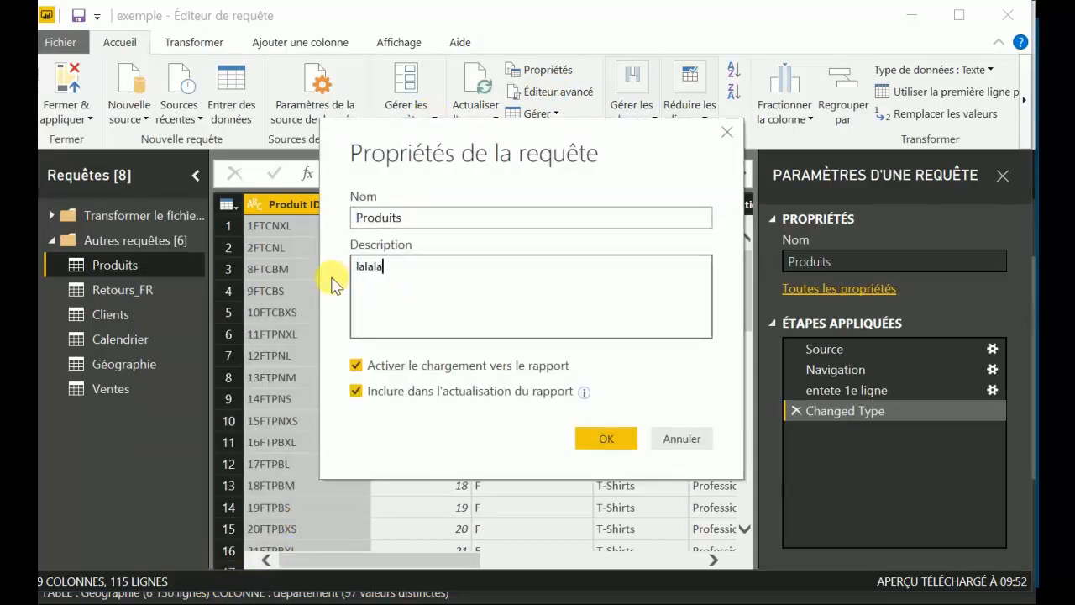
left_click(417, 221)
double_click(418, 221)
left_click(607, 438)
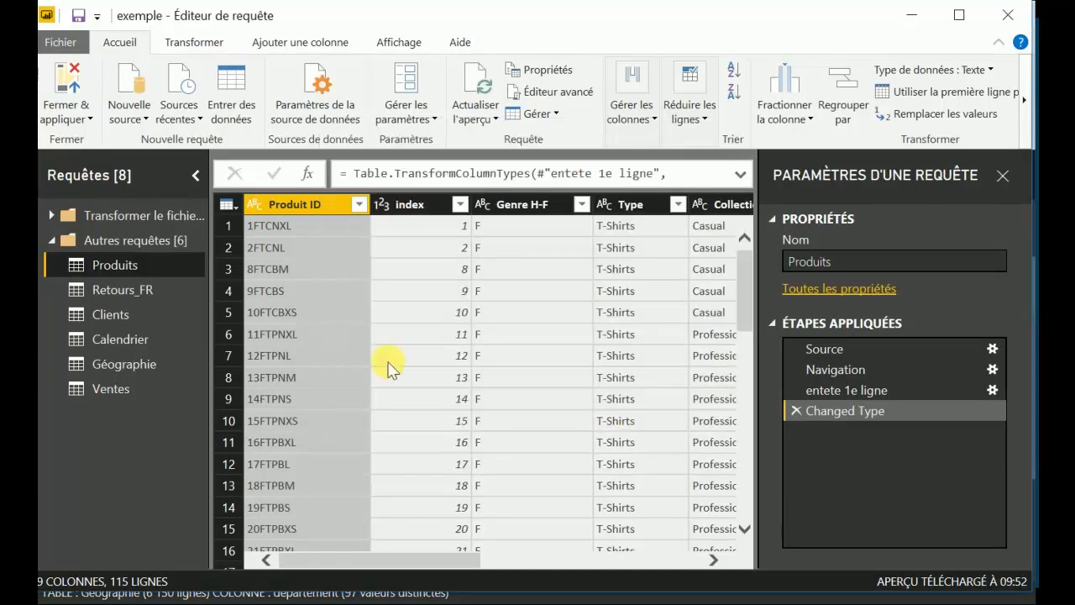
mouse_move(150, 264)
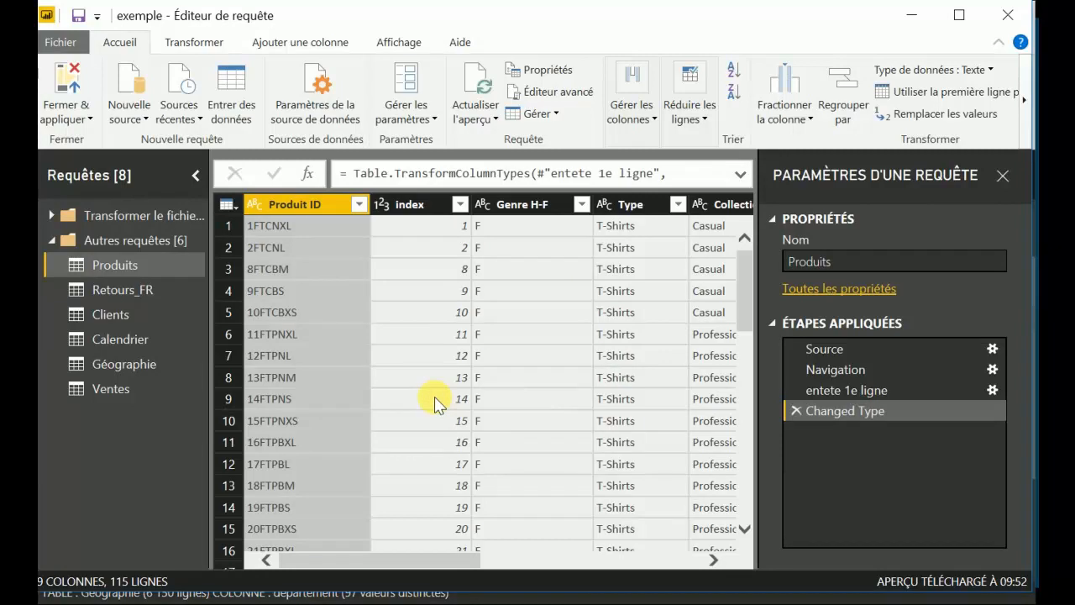
Browse the Ventes query's rows and filter its VenteID column to keep only FR10.
left_click(153, 386)
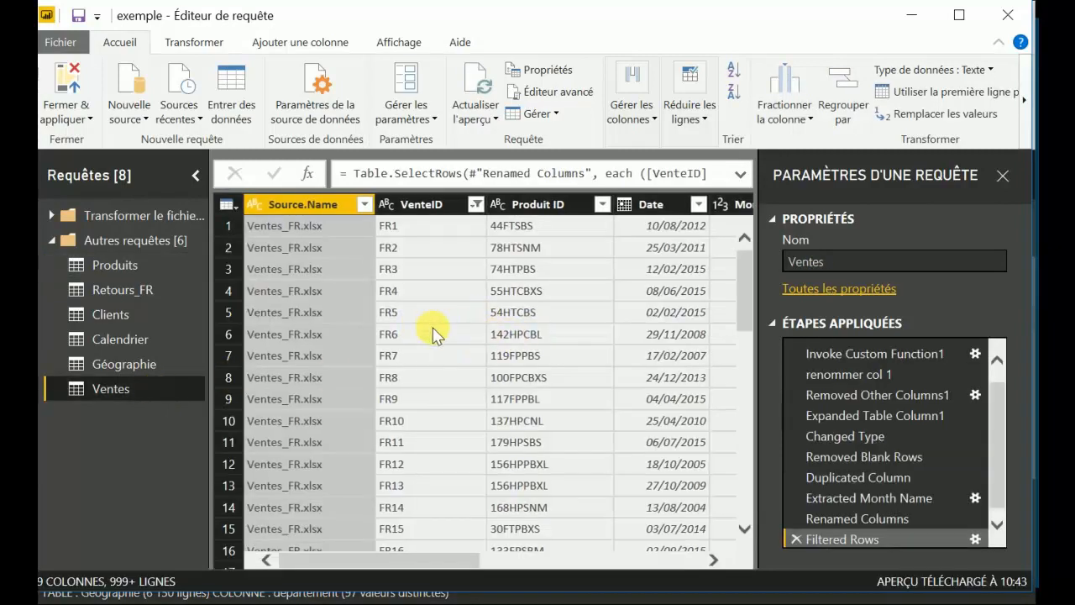
scroll(431, 329, "right", 3)
scroll(432, 328, "right", 1)
scroll(433, 329, "left", 3)
left_click_drag(745, 252, 737, 535)
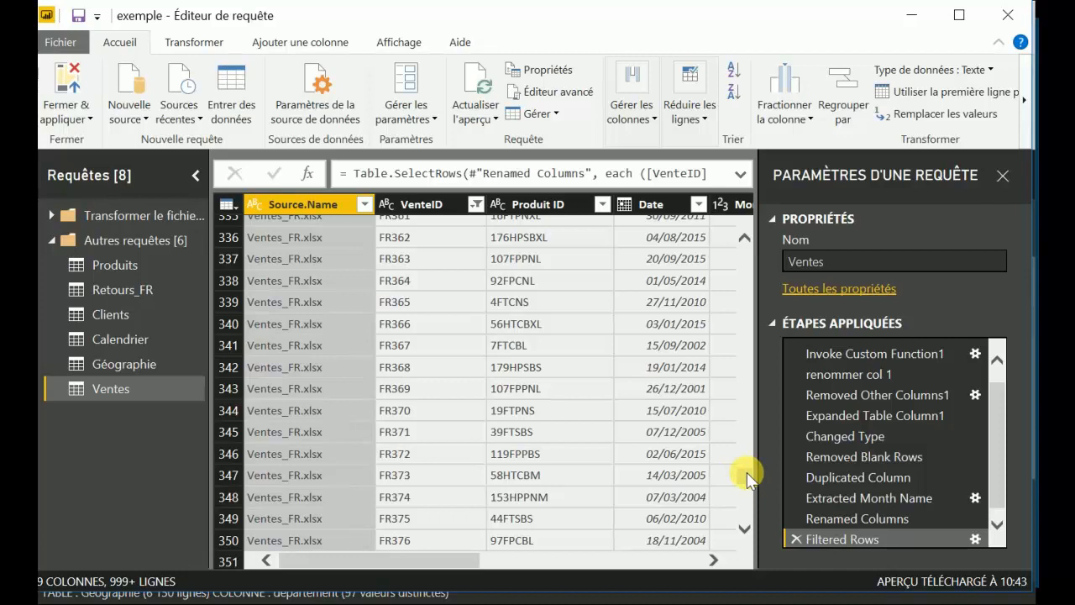
left_click_drag(747, 472, 748, 228)
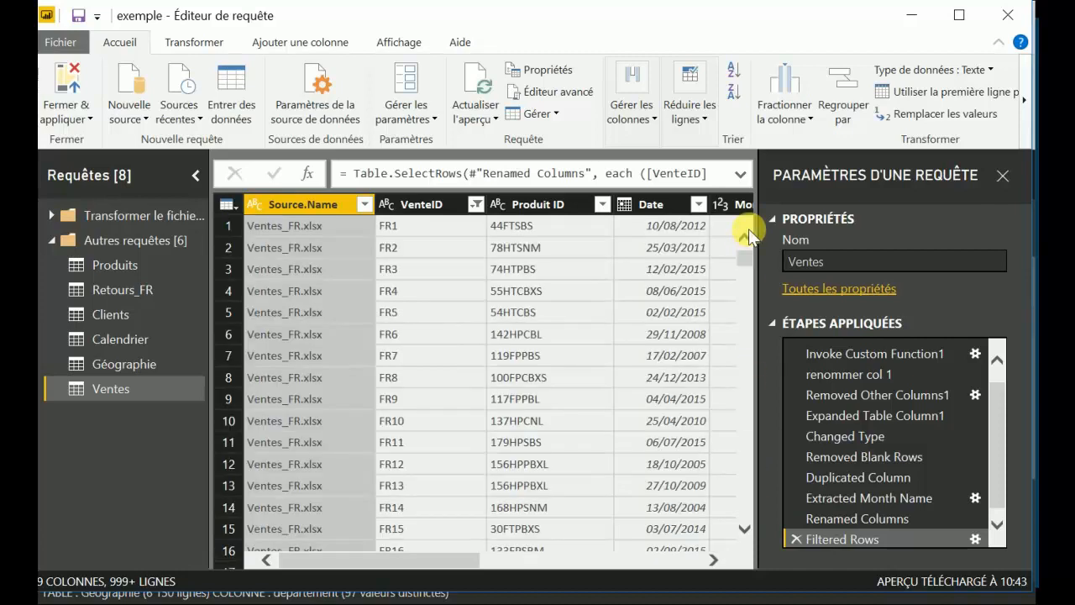
left_click(445, 203)
left_click(475, 203)
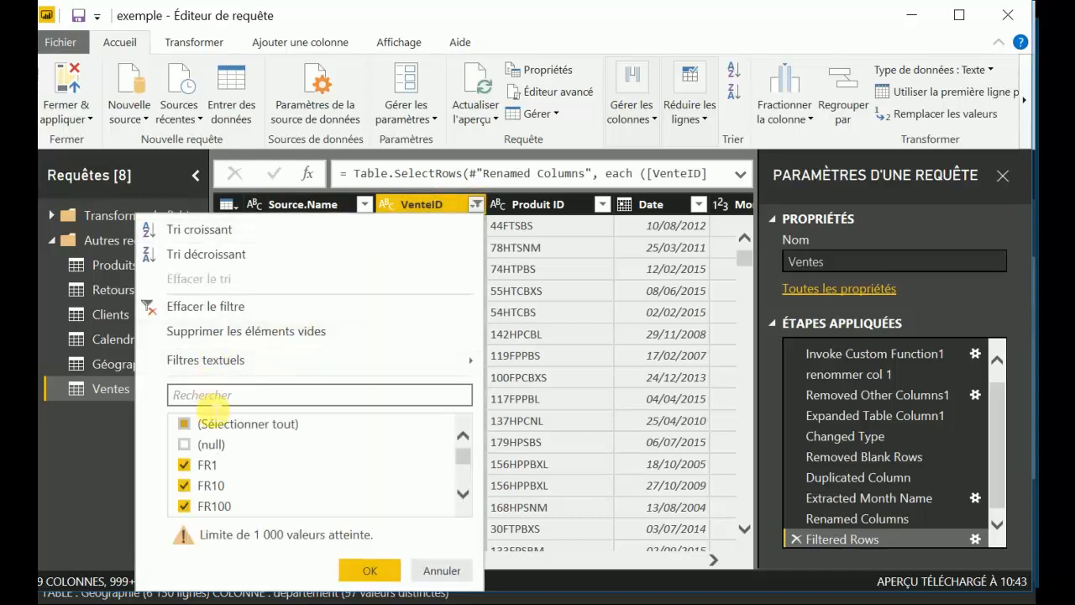
left_click(185, 424)
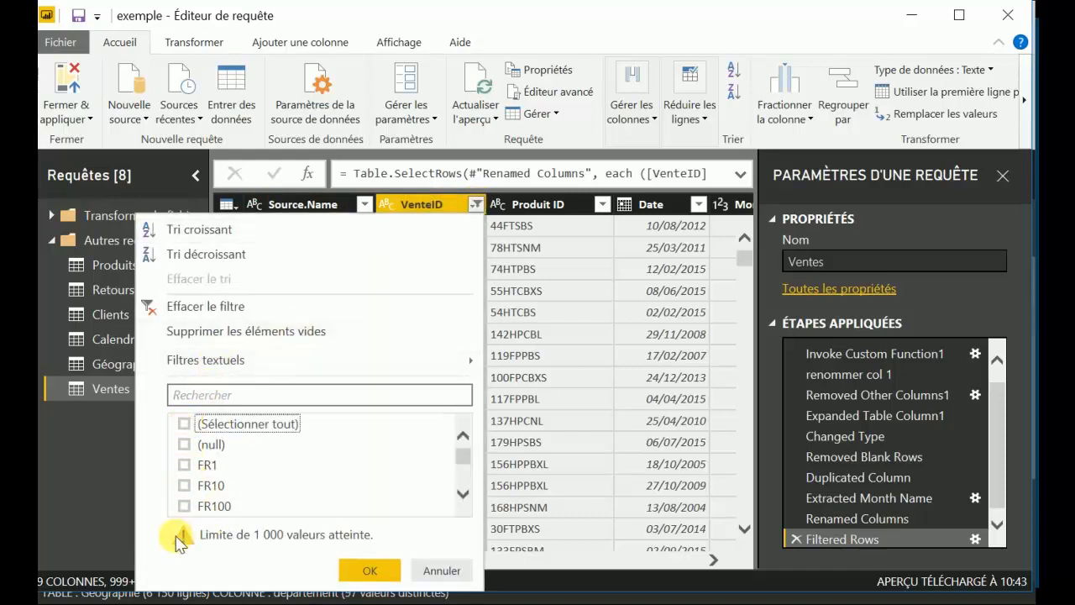
left_click(185, 485)
left_click(363, 570)
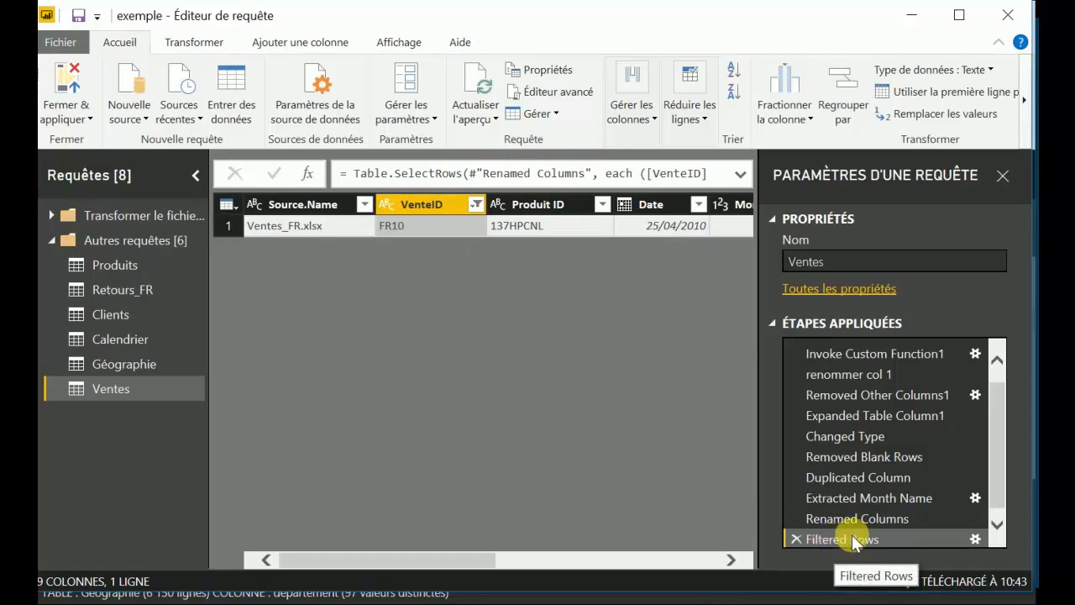
Close the query editor while applying the changes, collapse the Géographie table and display the Ventes table.
left_click(65, 82)
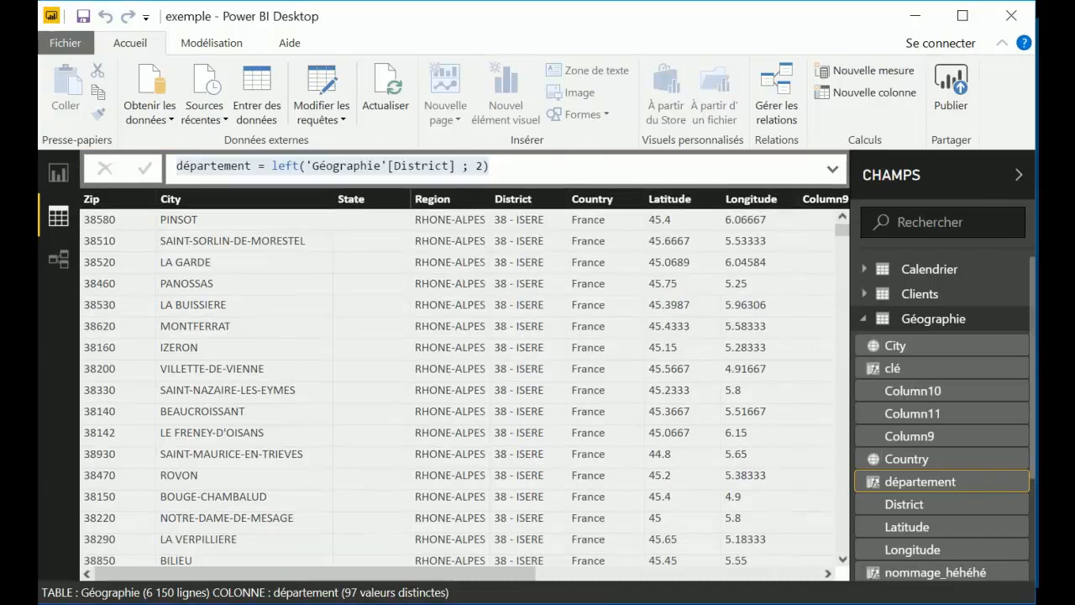
left_click(863, 319)
left_click(927, 394)
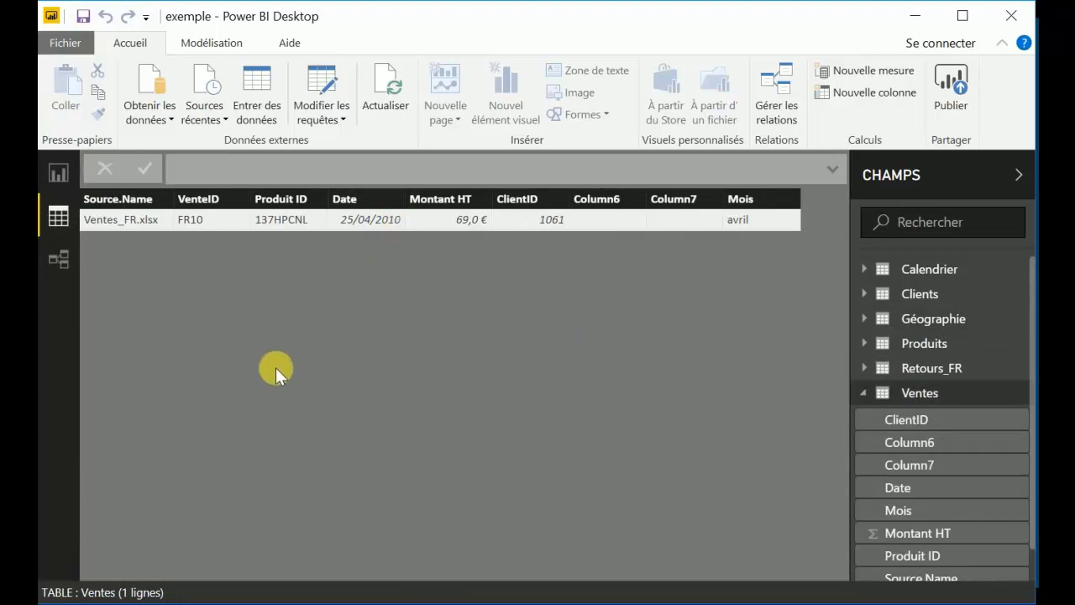
Switch to the report view, refresh the data of all queries and close the refresh summary.
left_click(54, 171)
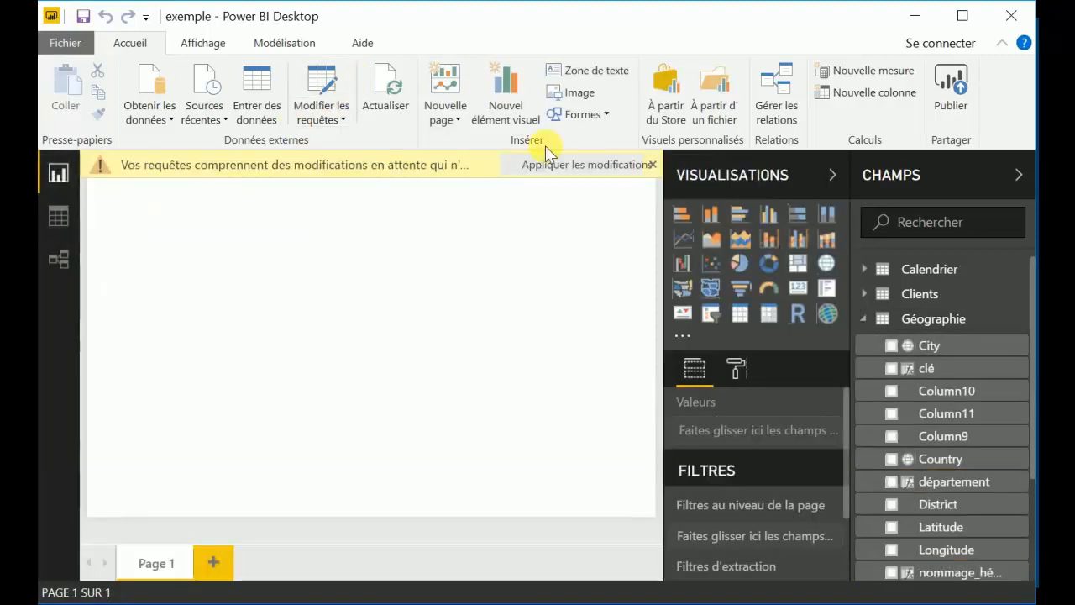
left_click(389, 84)
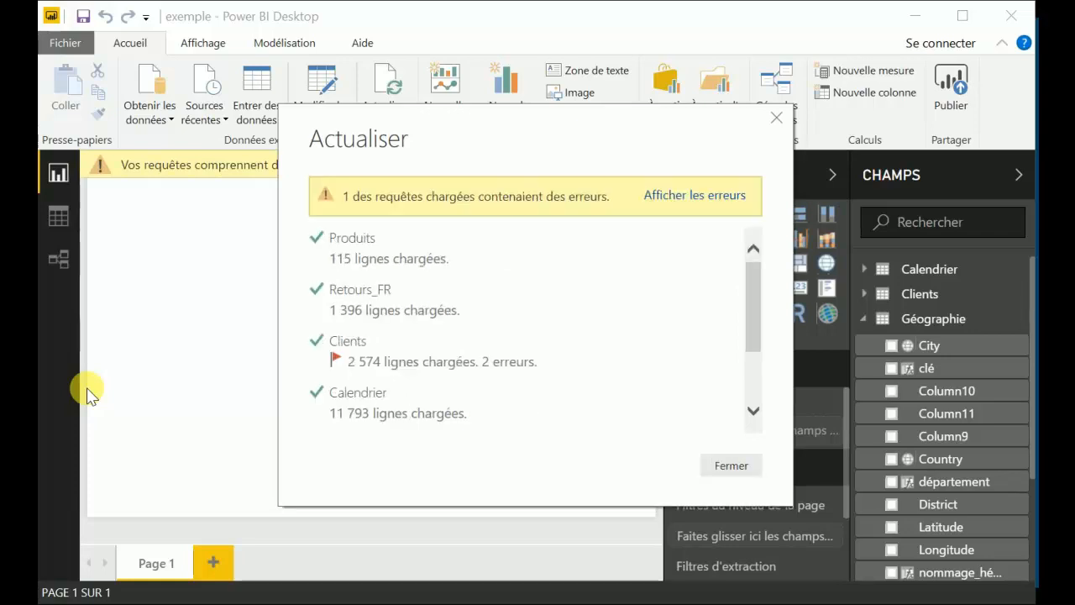
left_click(727, 465)
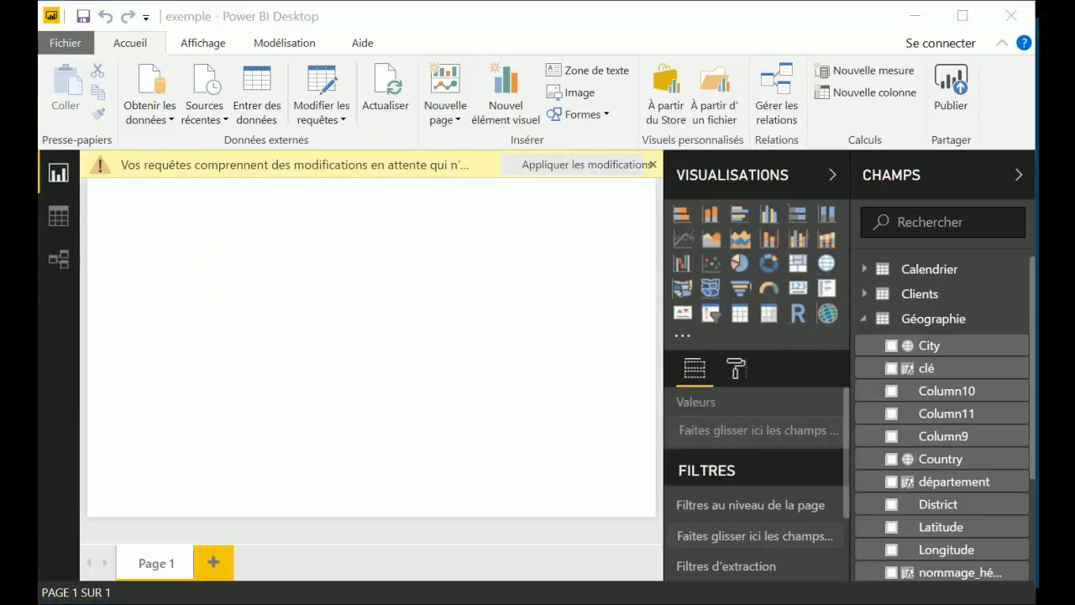
Reopen the query editor and delete the Filtered Rows step from the Ventes query.
left_click(320, 80)
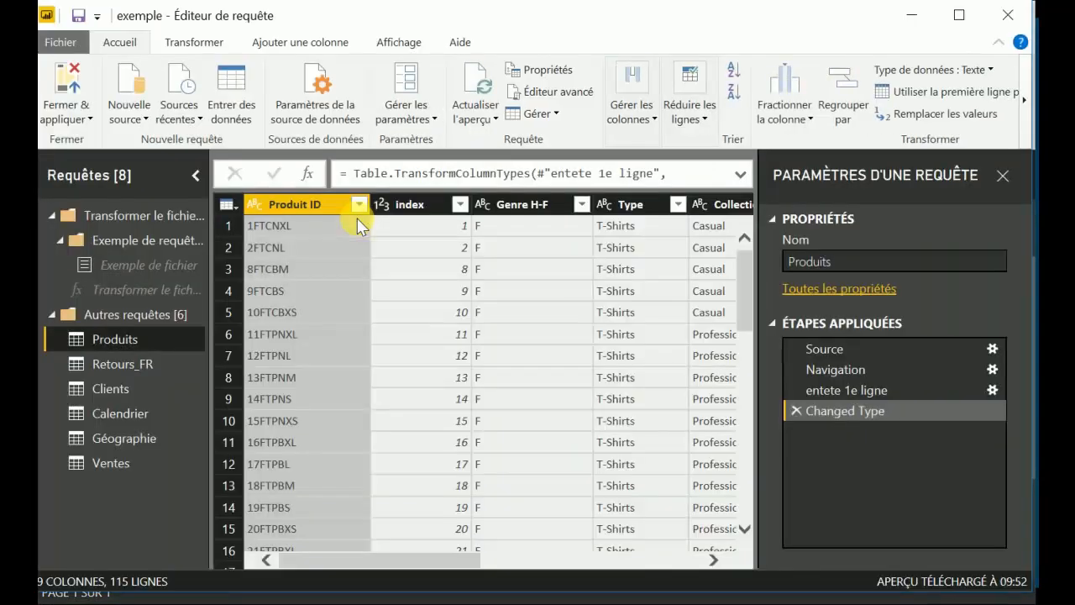
left_click(136, 460)
left_click(794, 535)
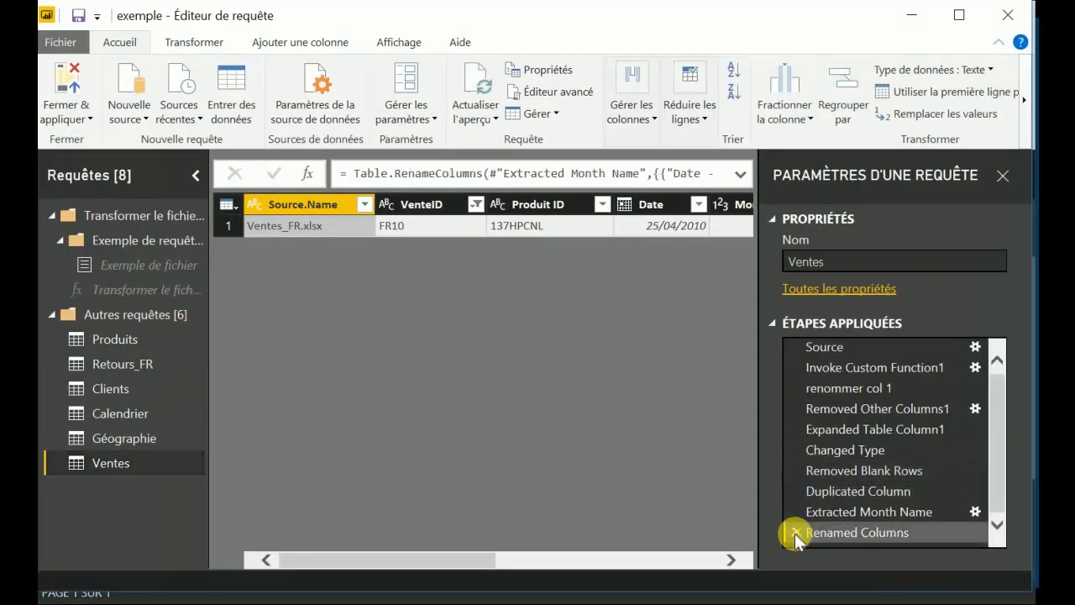
Examine the operations and data type choices available for the VenteID column of the Ventes query.
left_click(434, 202)
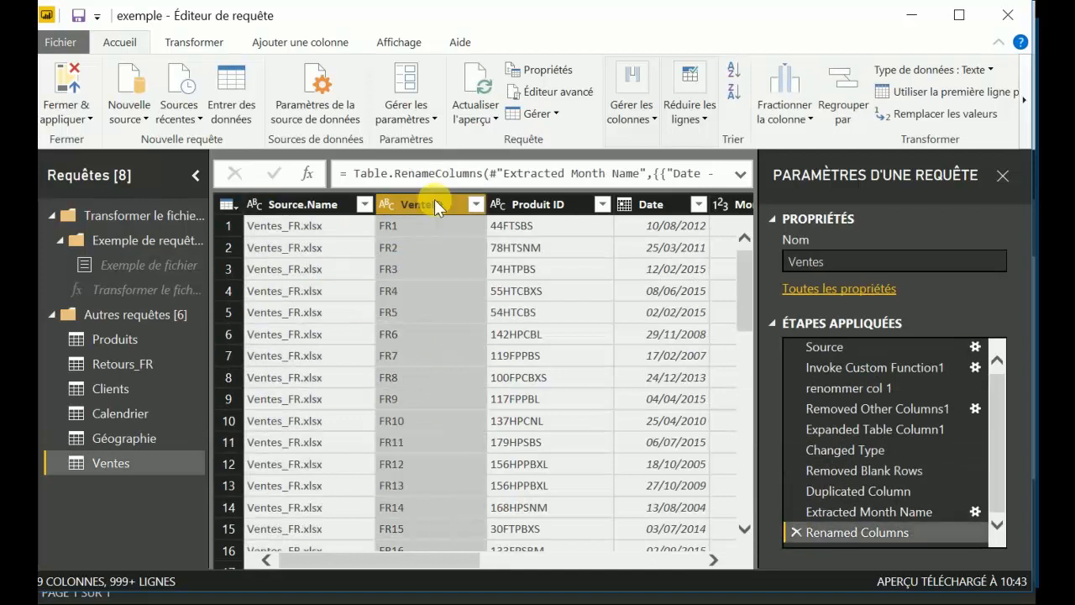
right_click(434, 201)
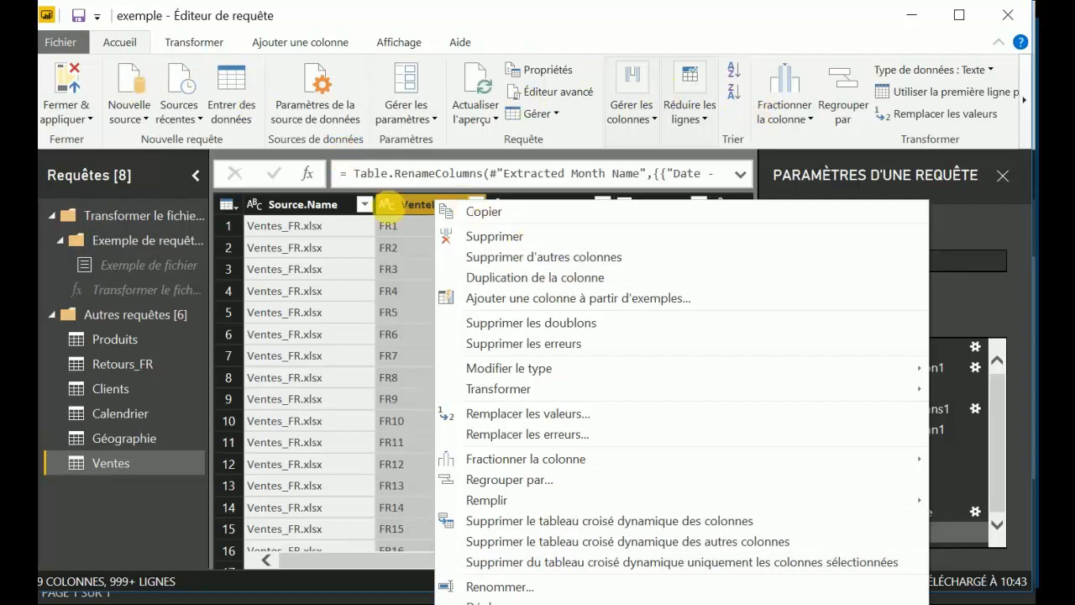
left_click(413, 203)
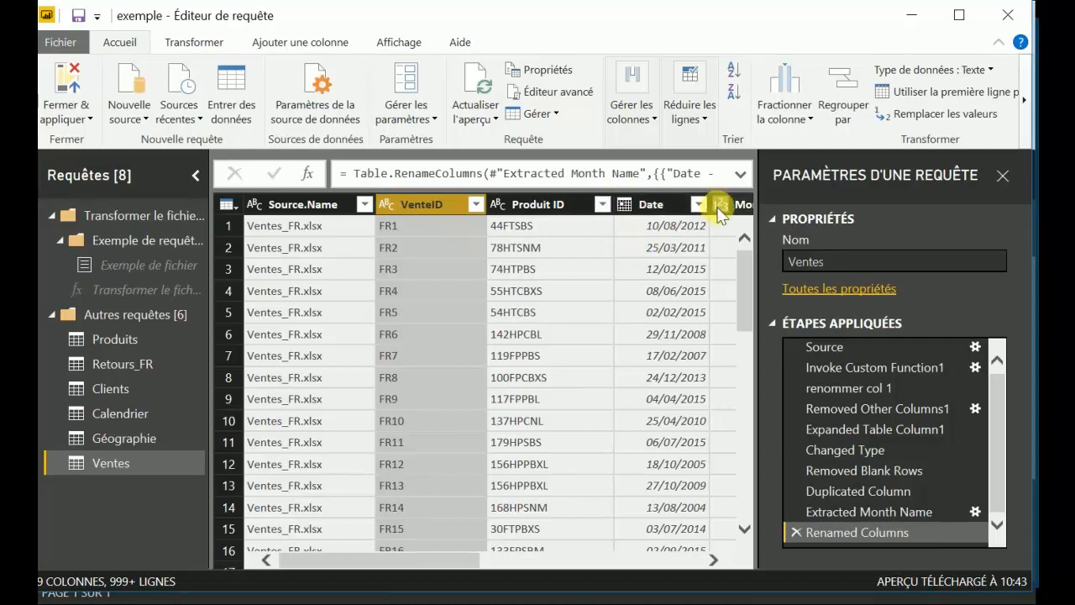
left_click(383, 206)
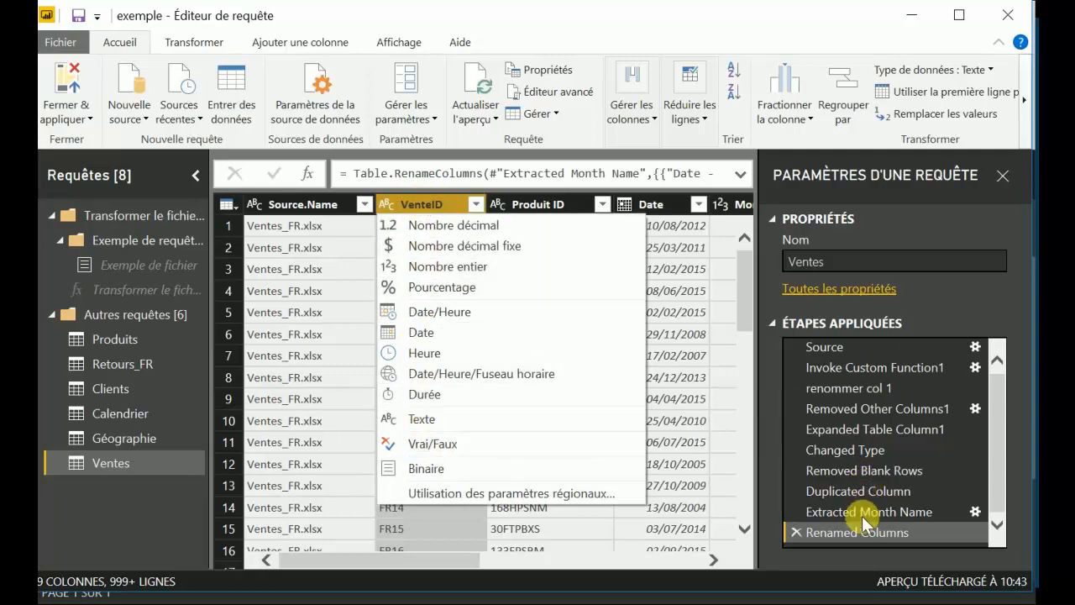
left_click(454, 202)
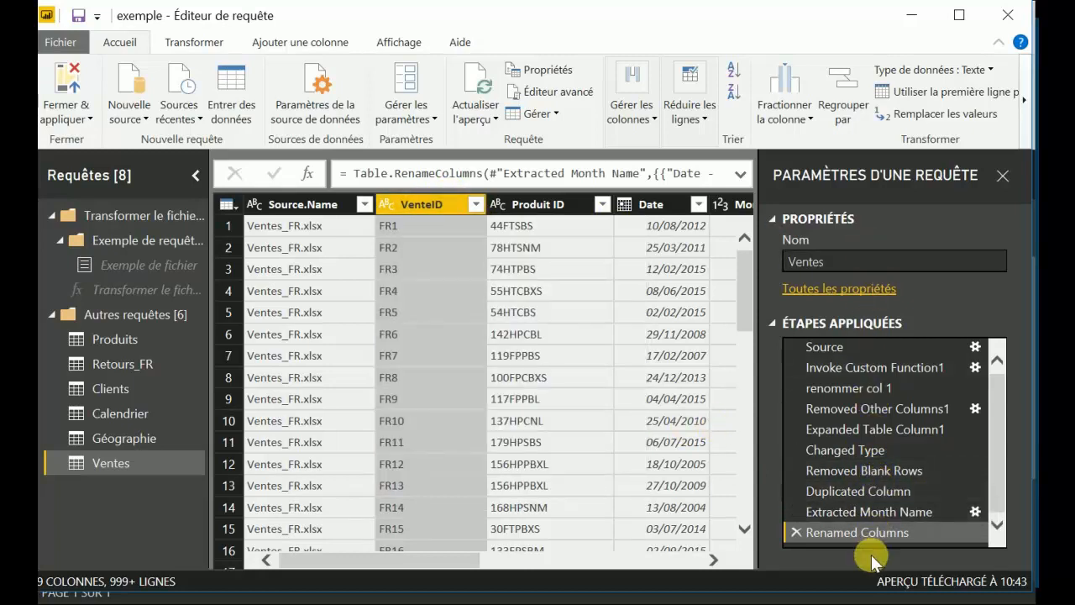
Review the Produits query's Source, Navigation and entete 1e ligne steps, including the file settings of the Source step.
left_click(138, 340)
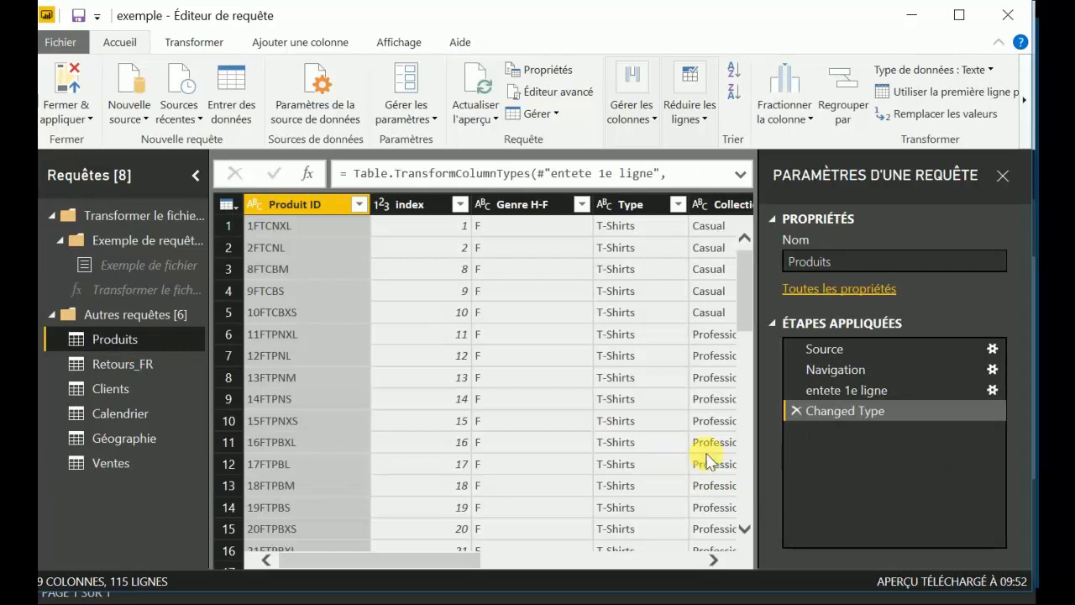
left_click(830, 348)
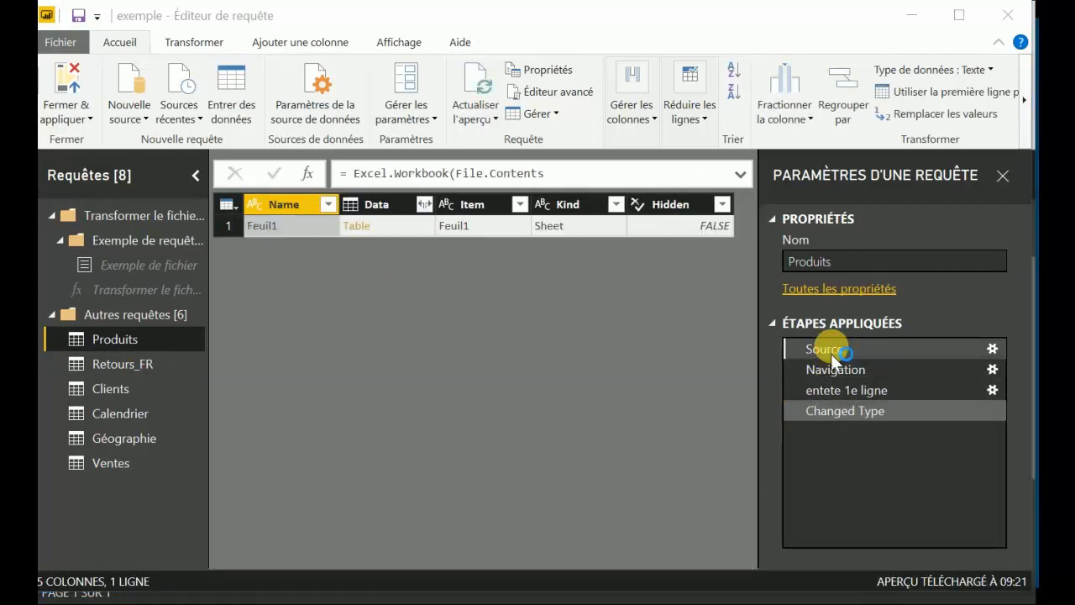
double_click(830, 346)
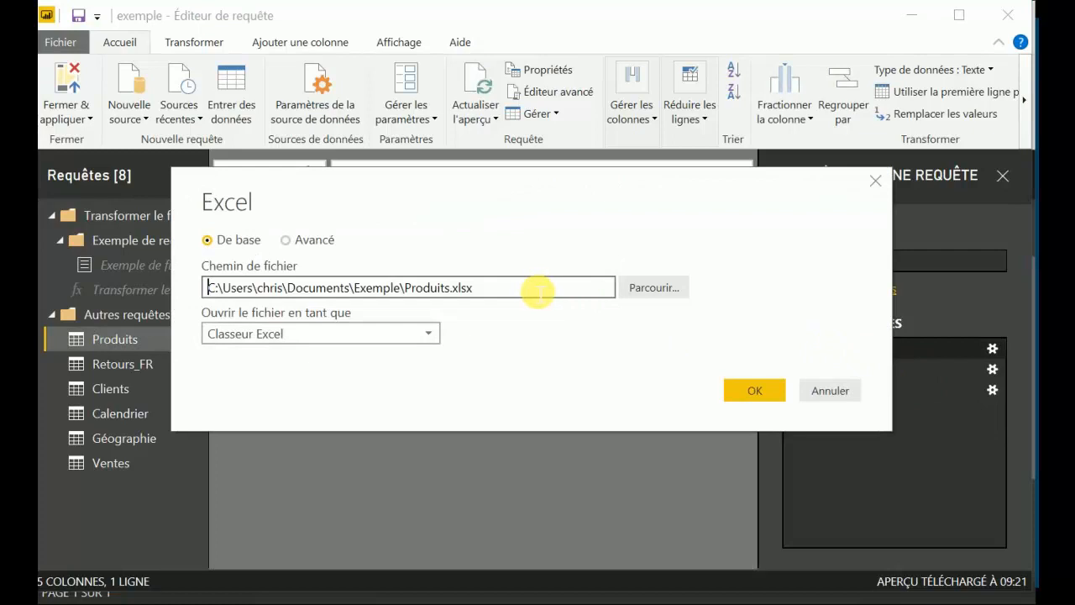
left_click(827, 389)
left_click(858, 367)
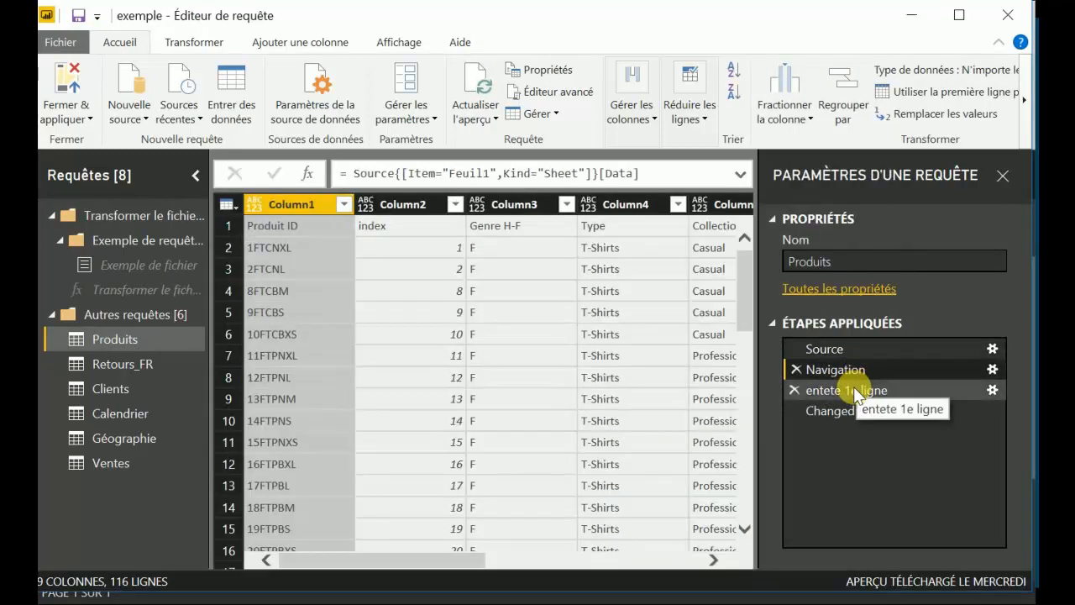
left_click(853, 387)
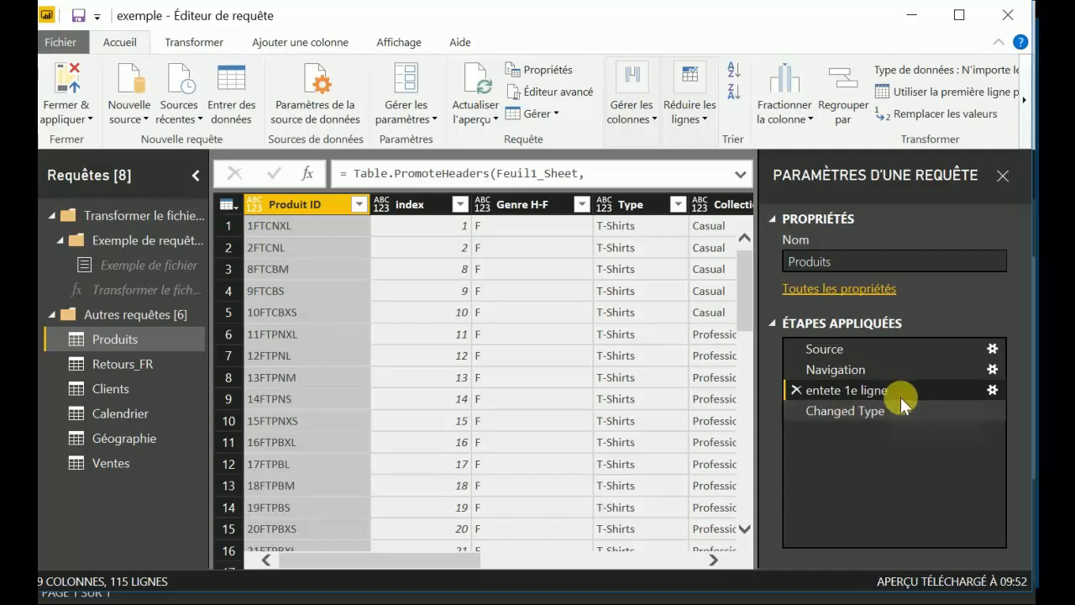
Rename the Changed Type step of the Produits query as "changement type".
left_click(841, 403)
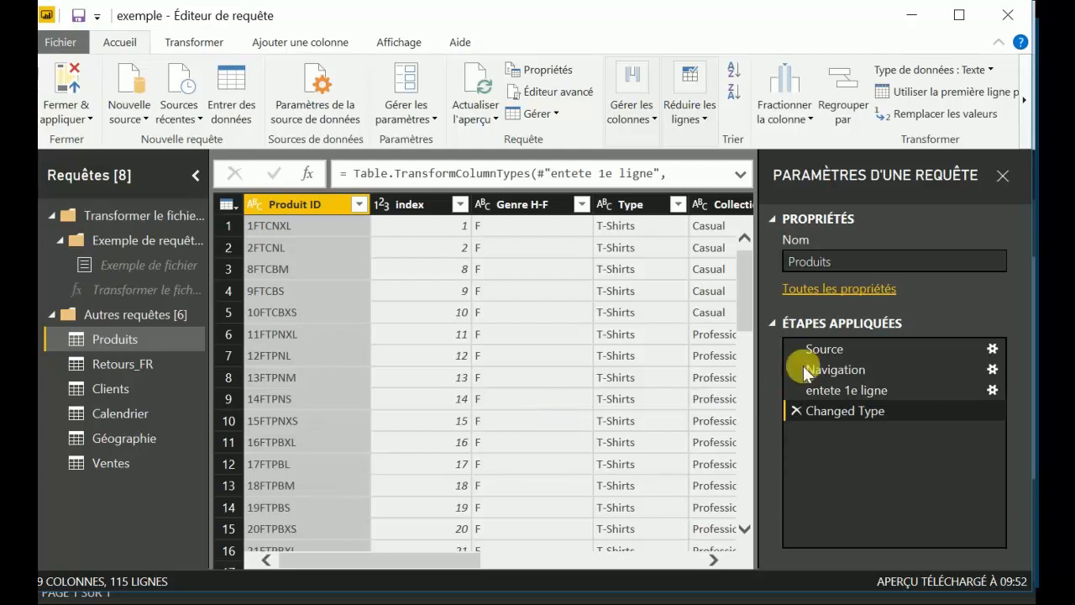
right_click(830, 411)
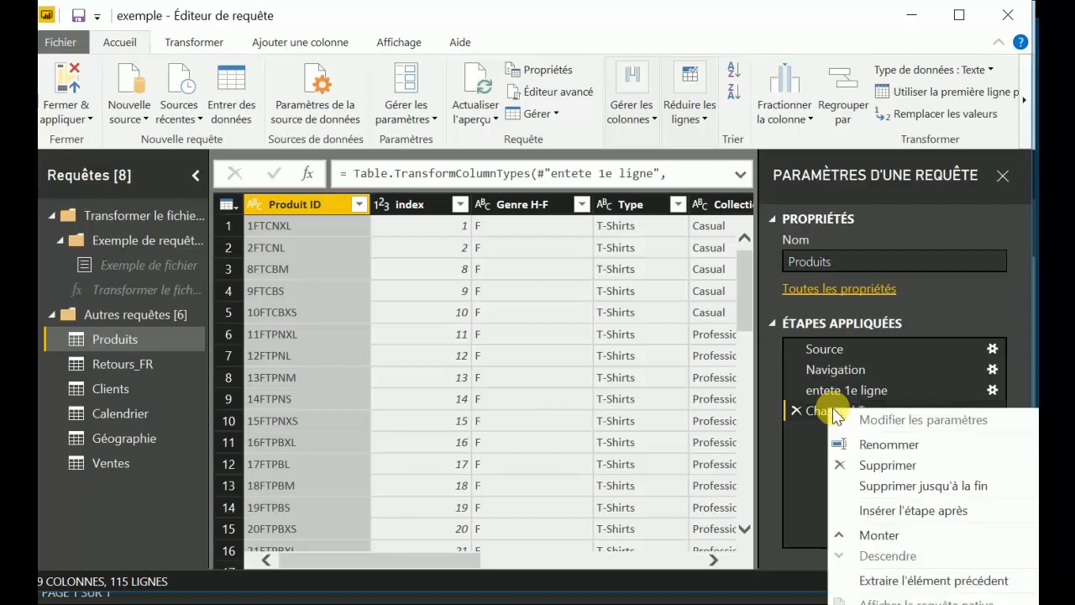
left_click(888, 445)
type("changement")
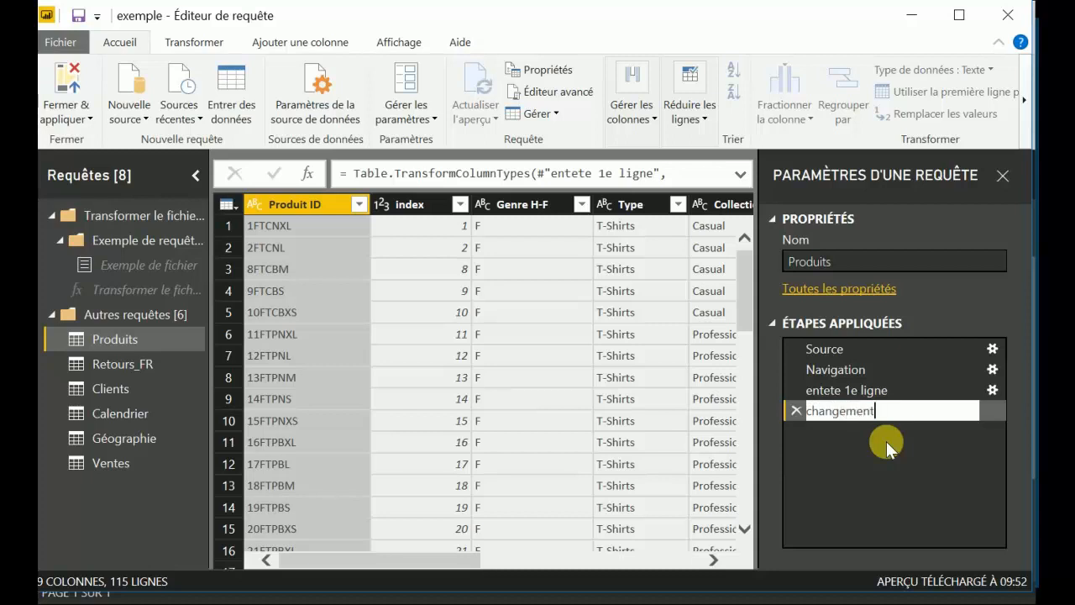
type(" type")
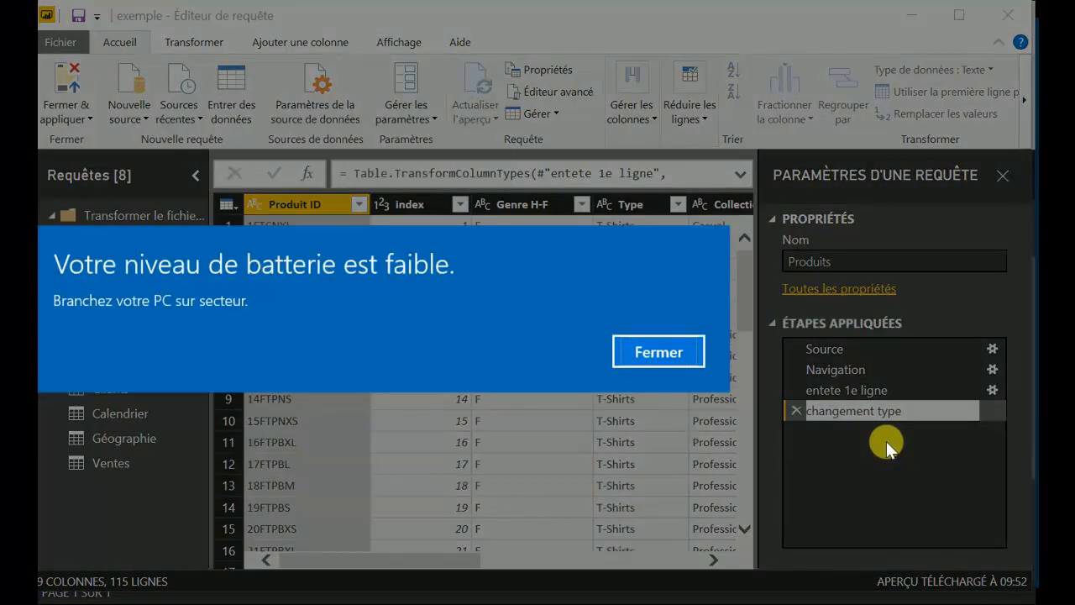
key("Return")
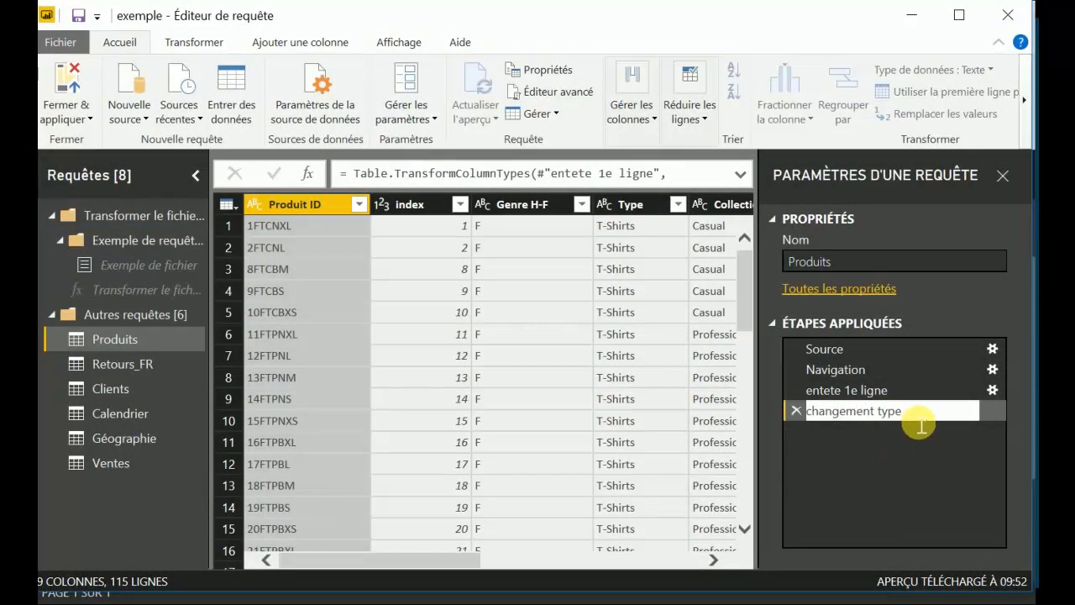
key("Return")
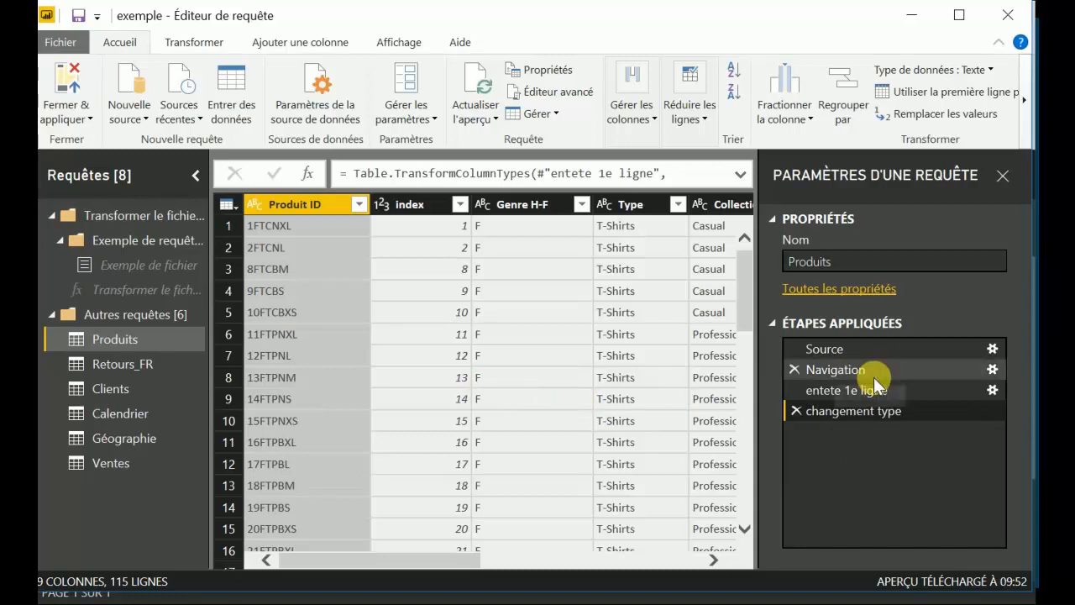
Inspect the header promotion settings of the entete 1e ligne step and its types option, leaving them without changes.
left_click(990, 388)
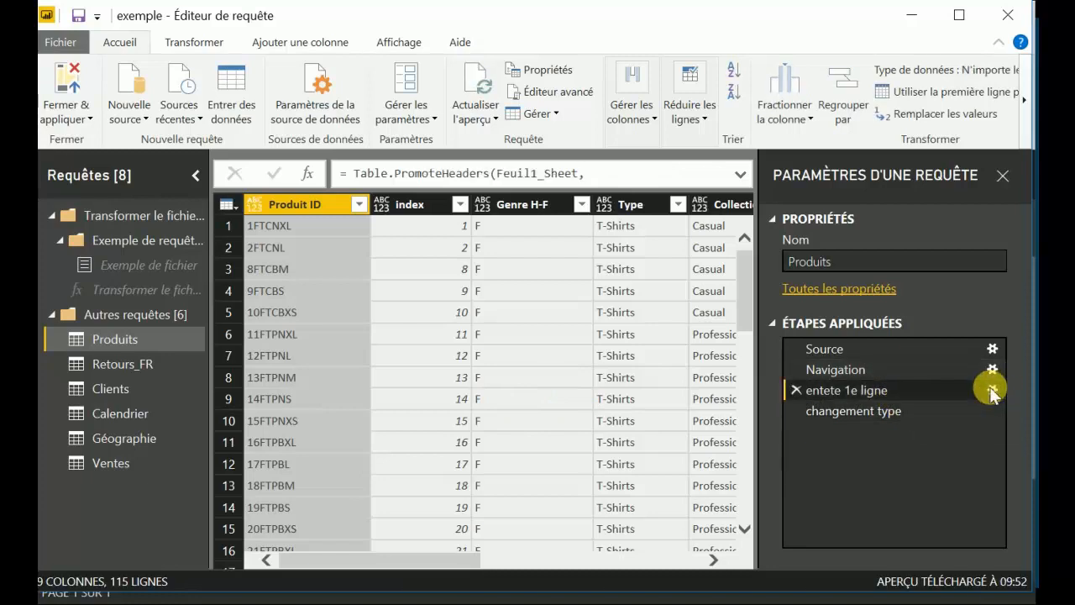
left_click(992, 389)
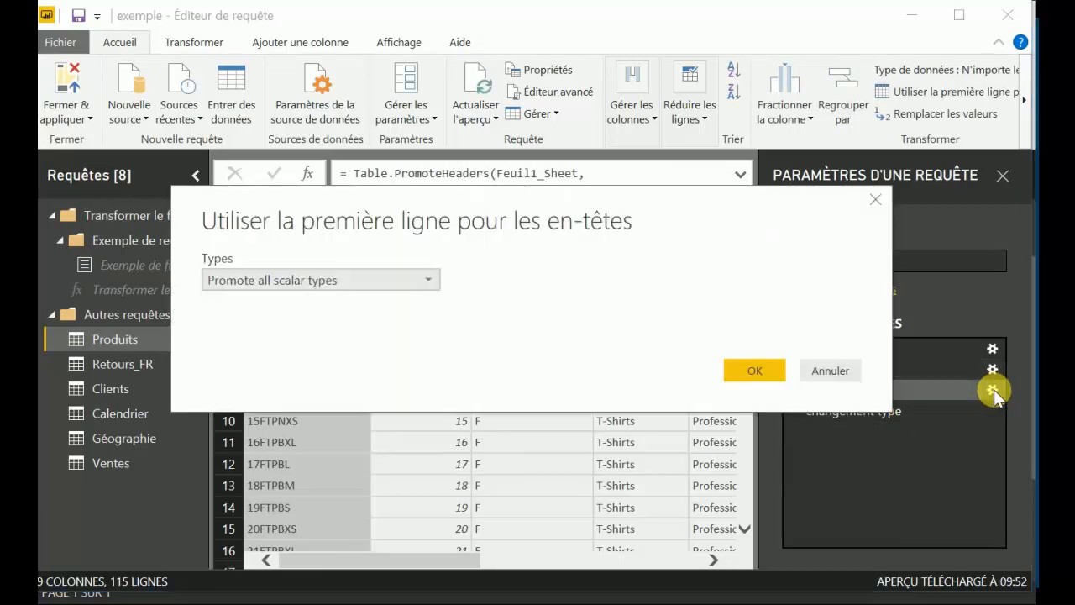
left_click(415, 279)
left_click(415, 278)
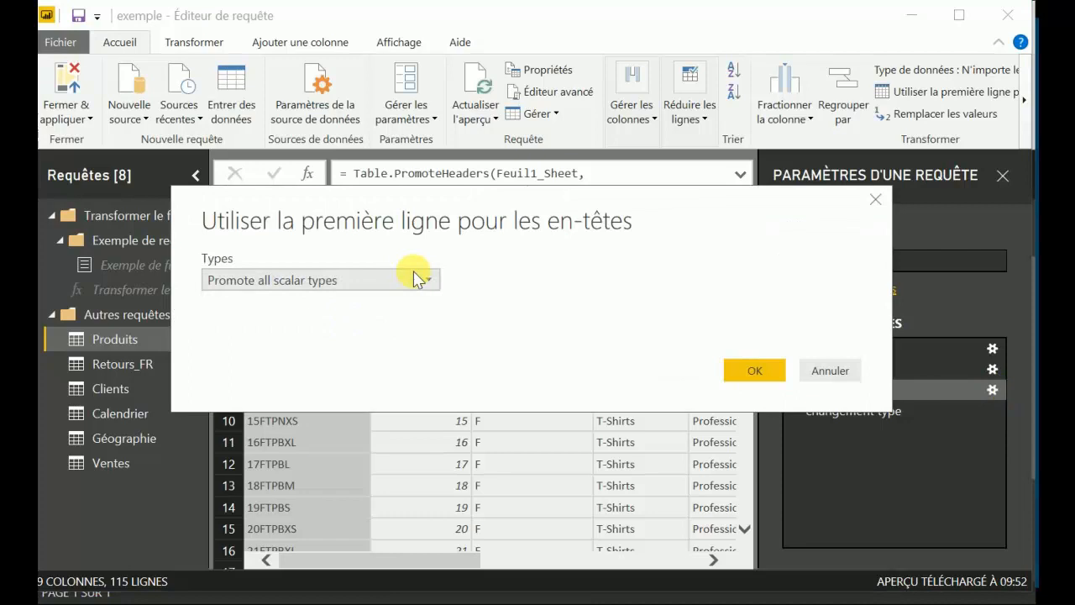
left_click(819, 368)
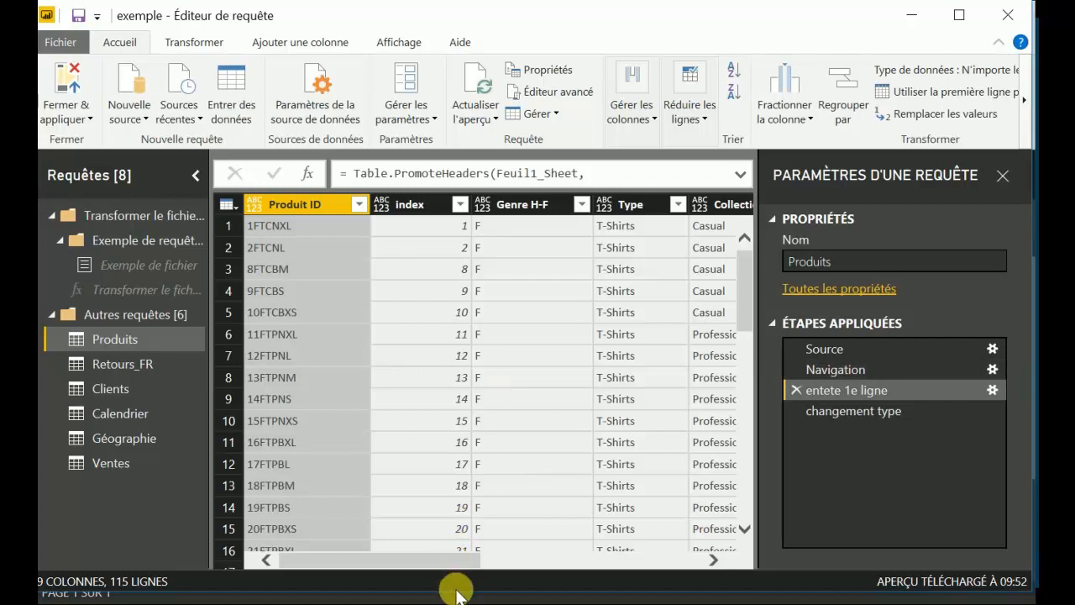
Extend the query editor window's height and review the file commands, apply options, new source types and recent sources.
left_click_drag(464, 592, 464, 604)
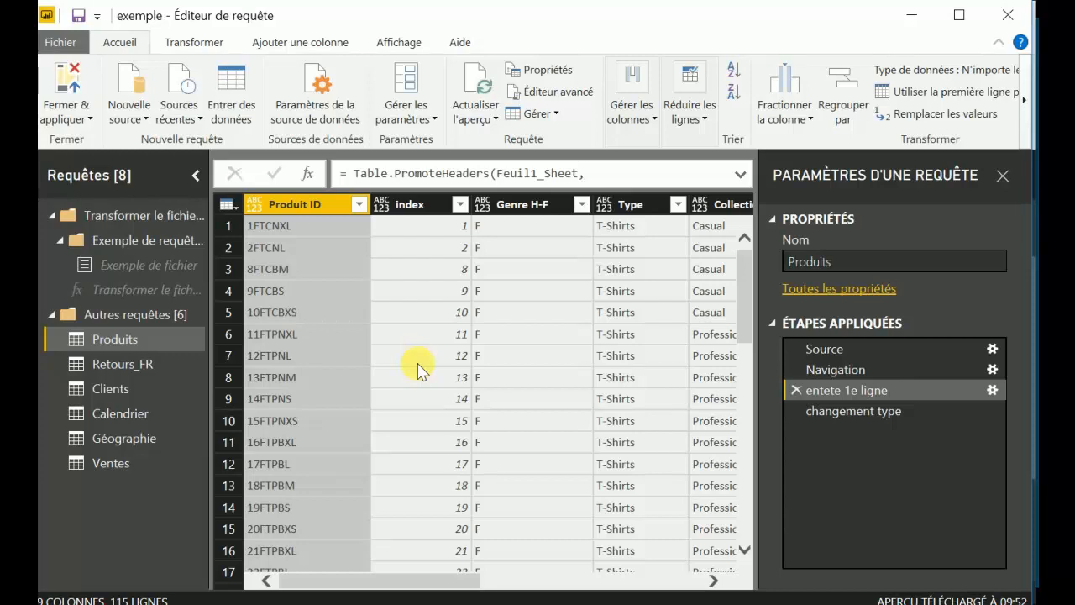
left_click(60, 42)
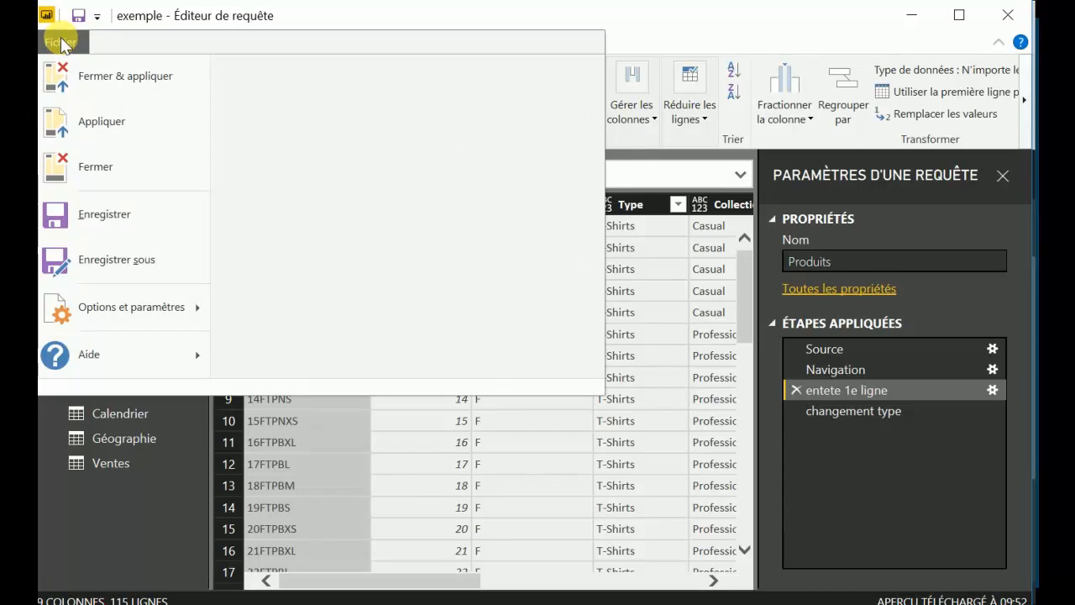
left_click(60, 42)
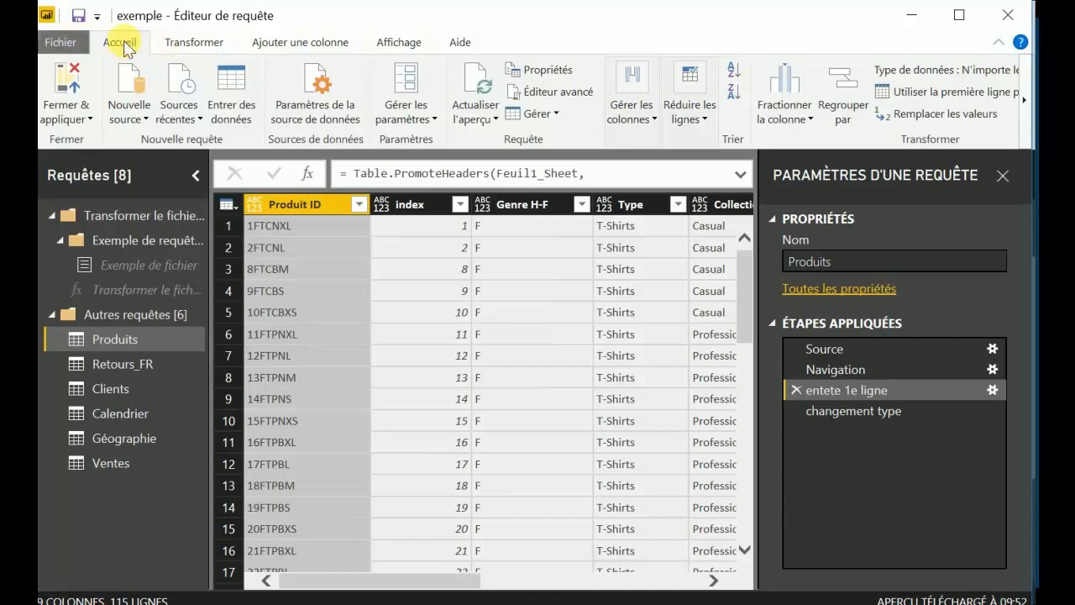
left_click(88, 120)
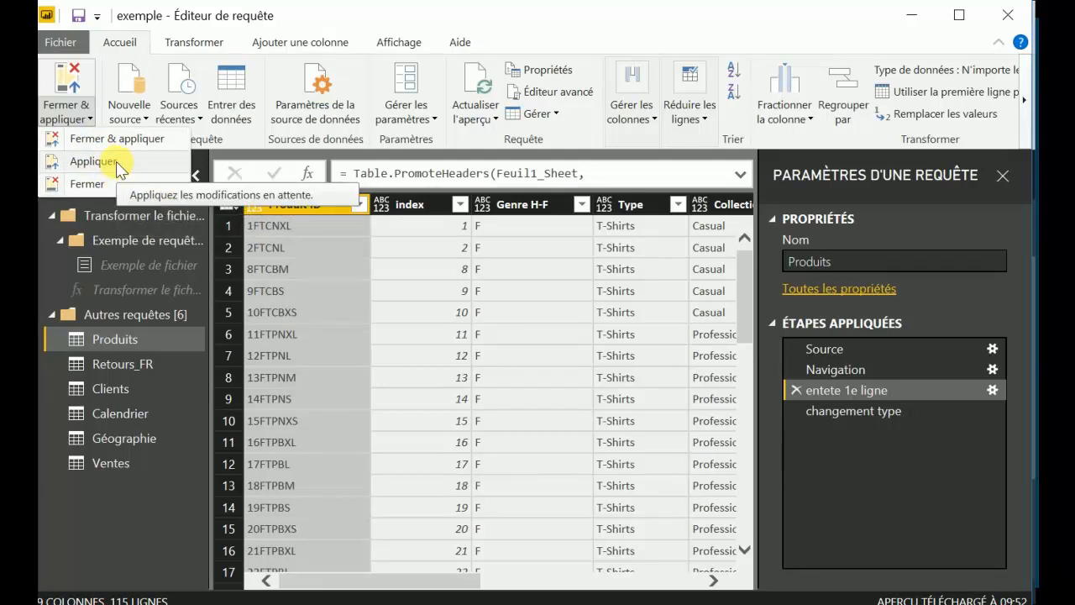
left_click(87, 122)
left_click(136, 115)
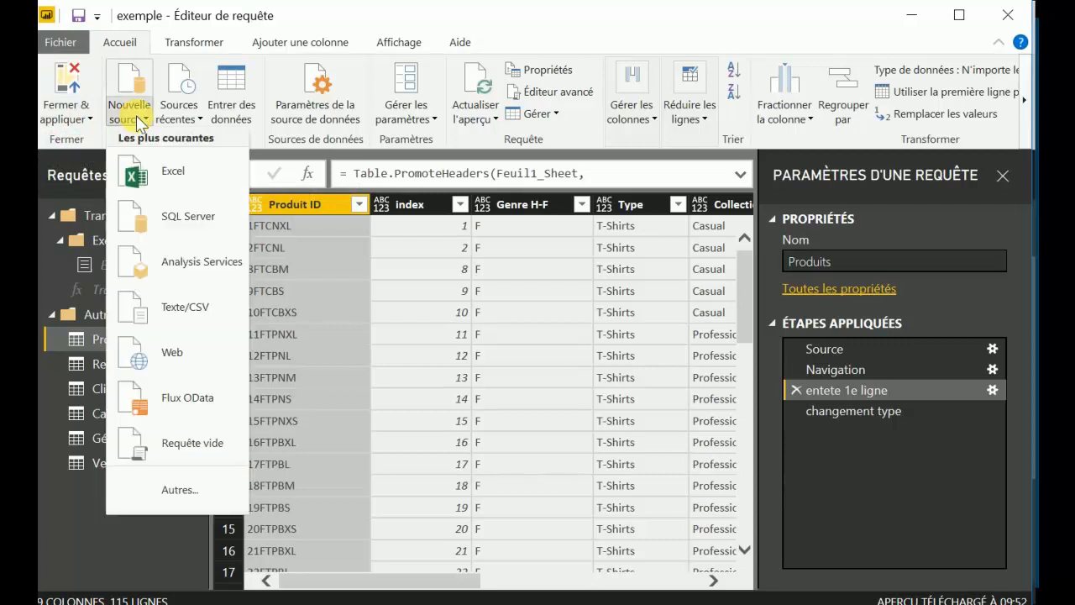
left_click(196, 121)
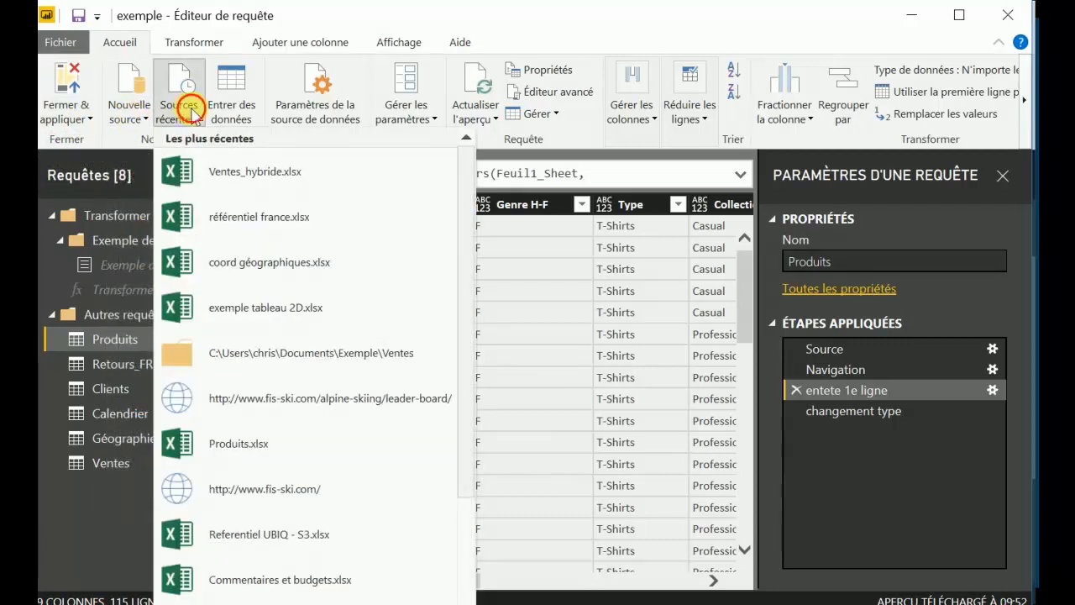
left_click(180, 105)
Switch to the Power BI Desktop report window, check its data source lists and return to the query editor.
left_click(143, 603)
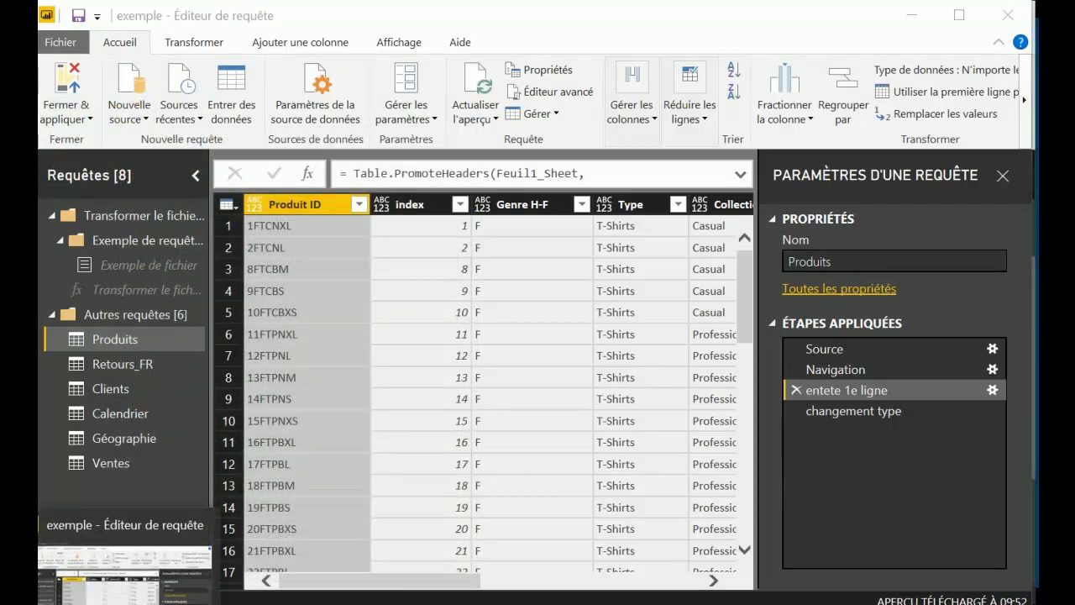
left_click(142, 603)
left_click(163, 122)
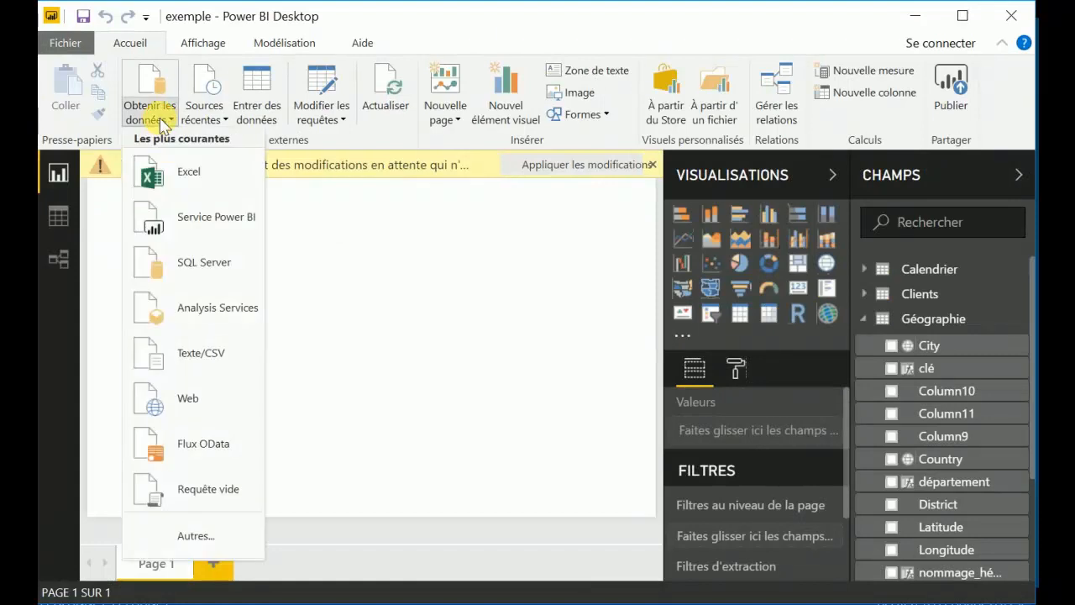
left_click(218, 110)
left_click(217, 110)
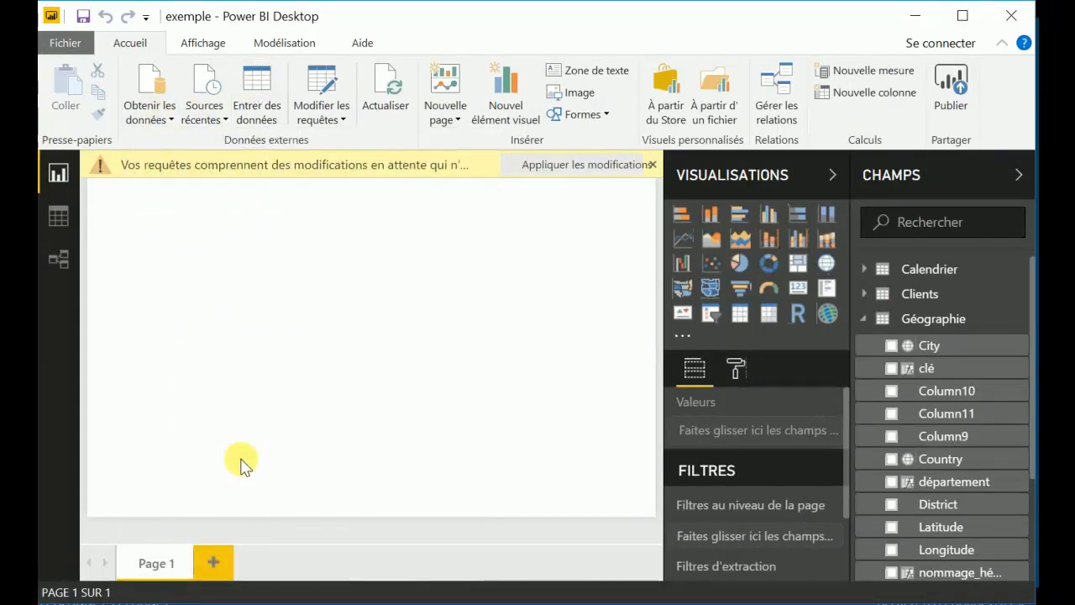
mouse_move(142, 602)
left_click(145, 570)
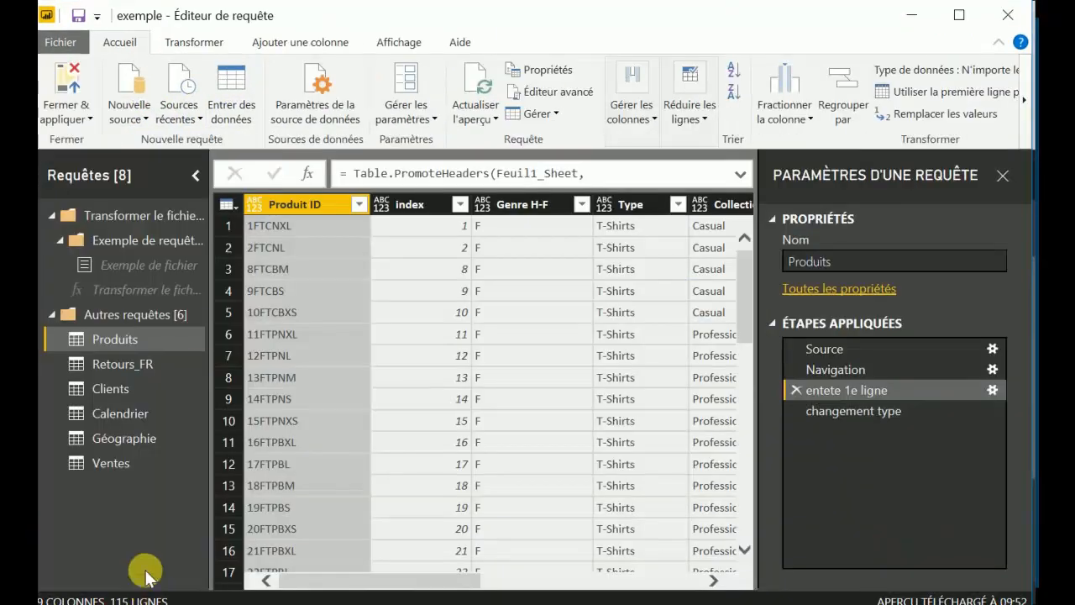
Inspect the source change and file browsing options for produits.xlsx in the data source settings, leaving its path unchanged.
left_click(322, 84)
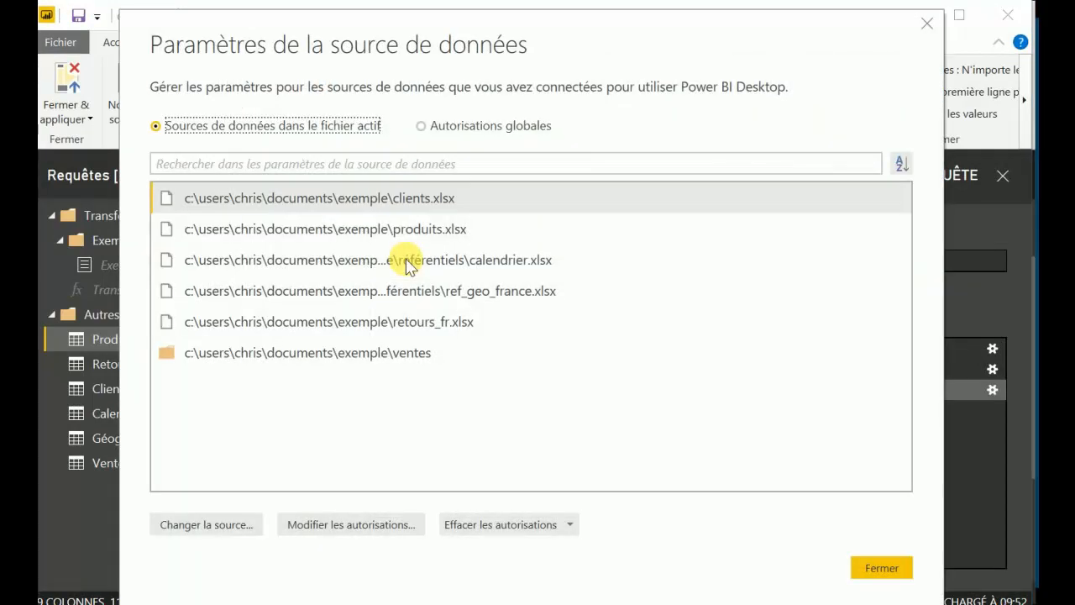
left_click(406, 232)
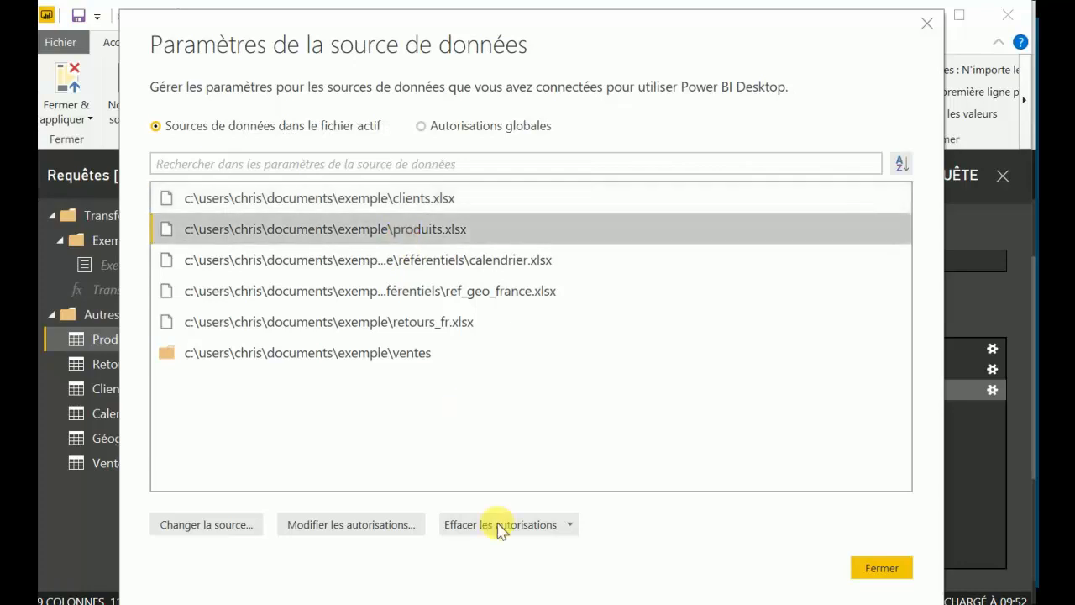
left_click(235, 530)
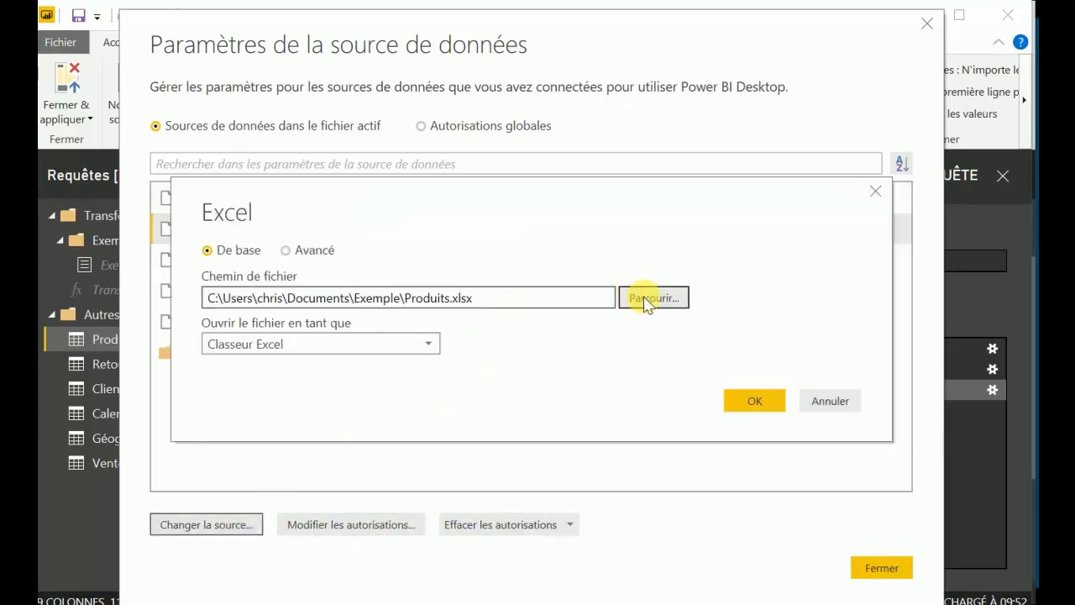
left_click(648, 299)
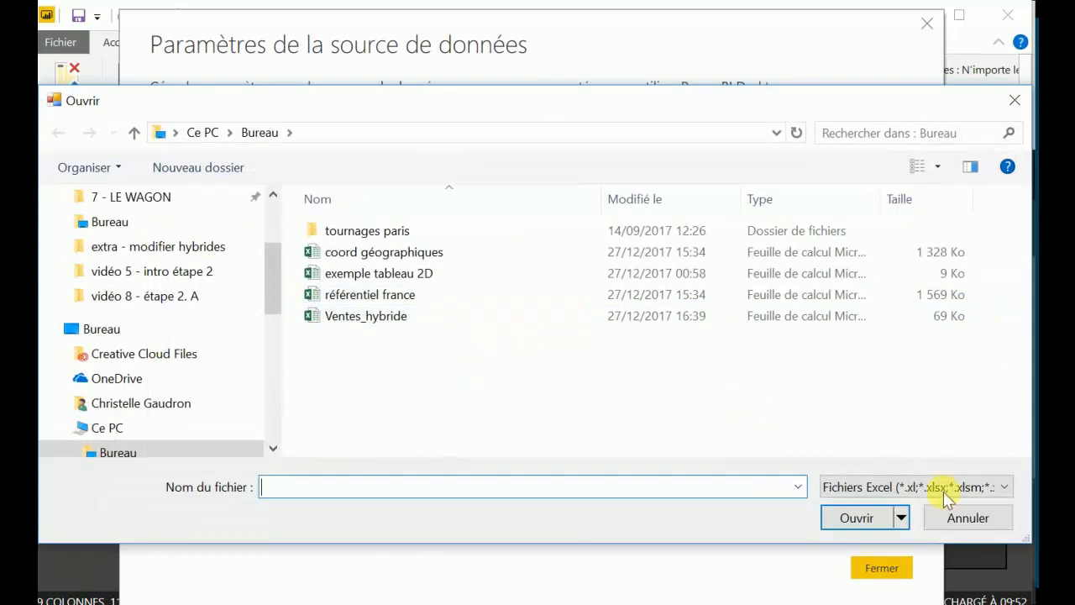
left_click(955, 514)
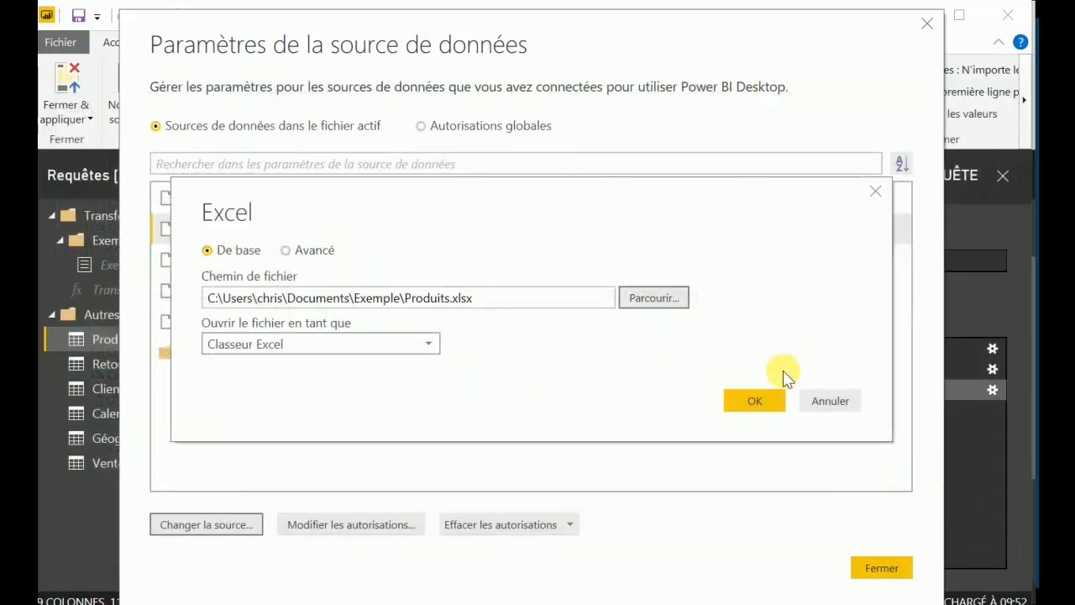
left_click(825, 400)
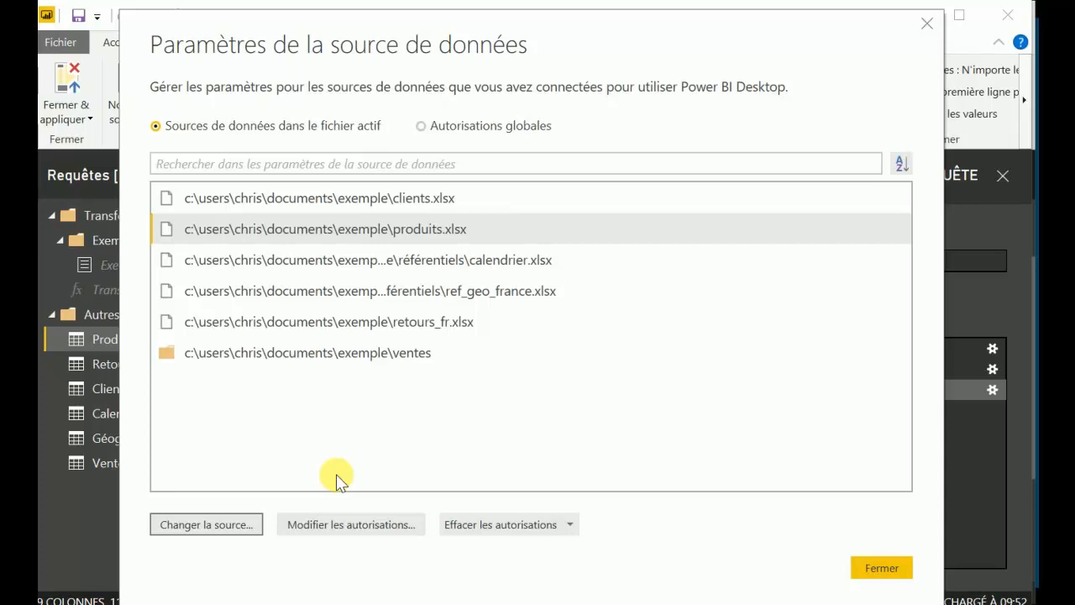
Review the globally authorised data sources, return to the current file's sources and close the data source settings.
left_click(425, 127)
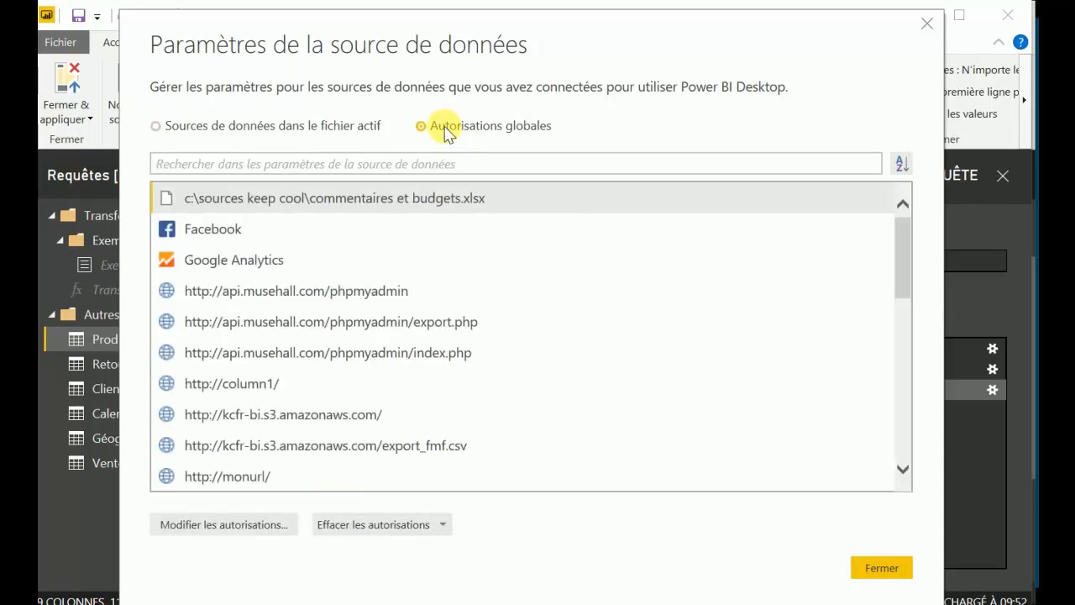
mouse_move(901, 241)
left_mouse_down()
mouse_move(912, 431)
mouse_move(897, 227)
left_mouse_up()
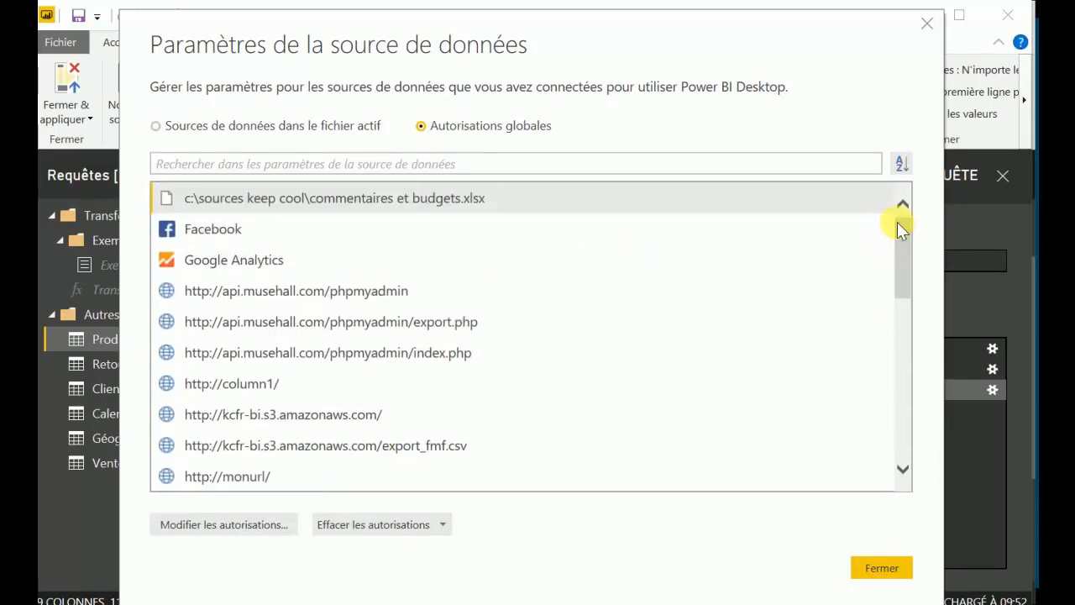
left_click(200, 128)
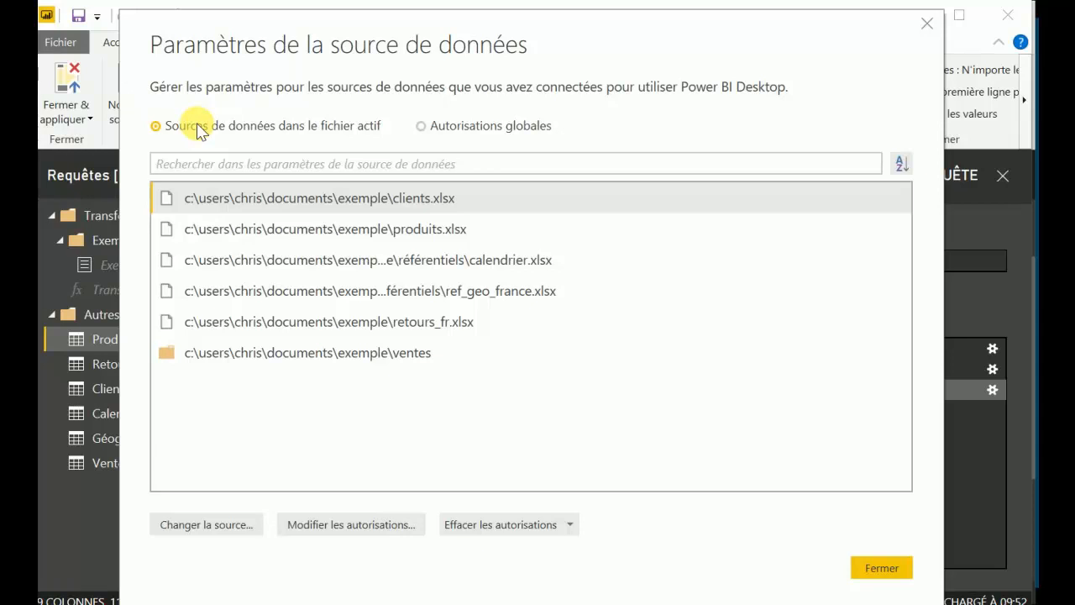
left_click(873, 564)
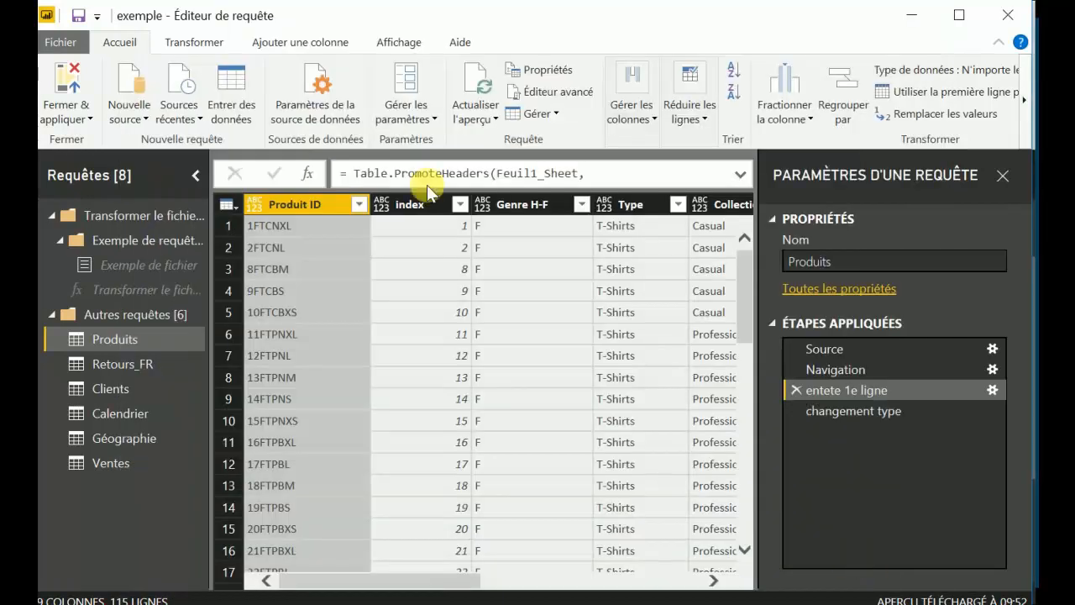
Refresh the Produits query preview and review the query management options.
left_click(404, 118)
left_click(402, 122)
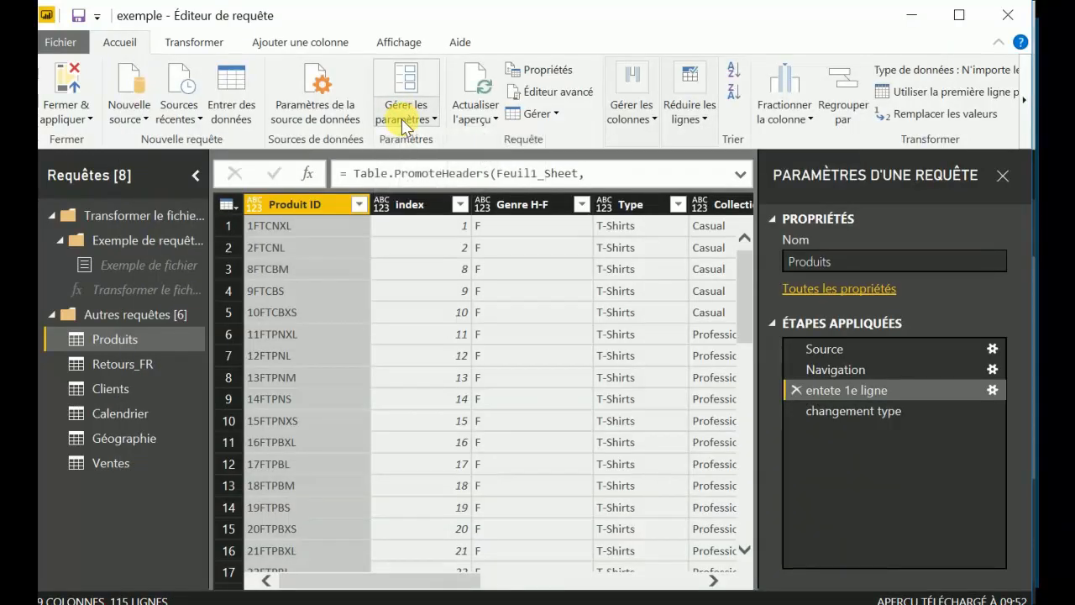
left_click(475, 116)
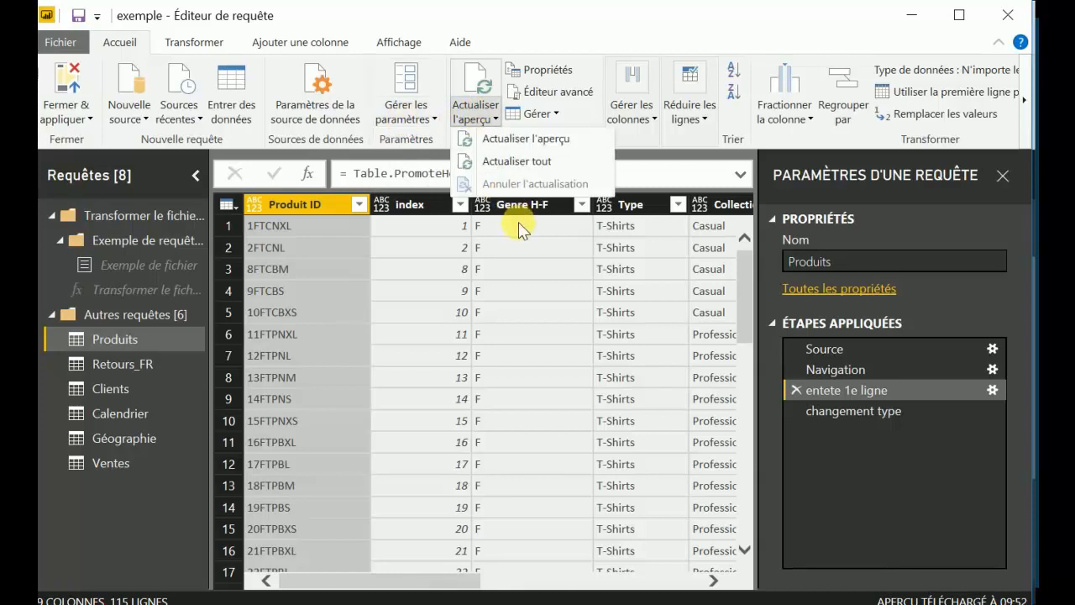
left_click(508, 139)
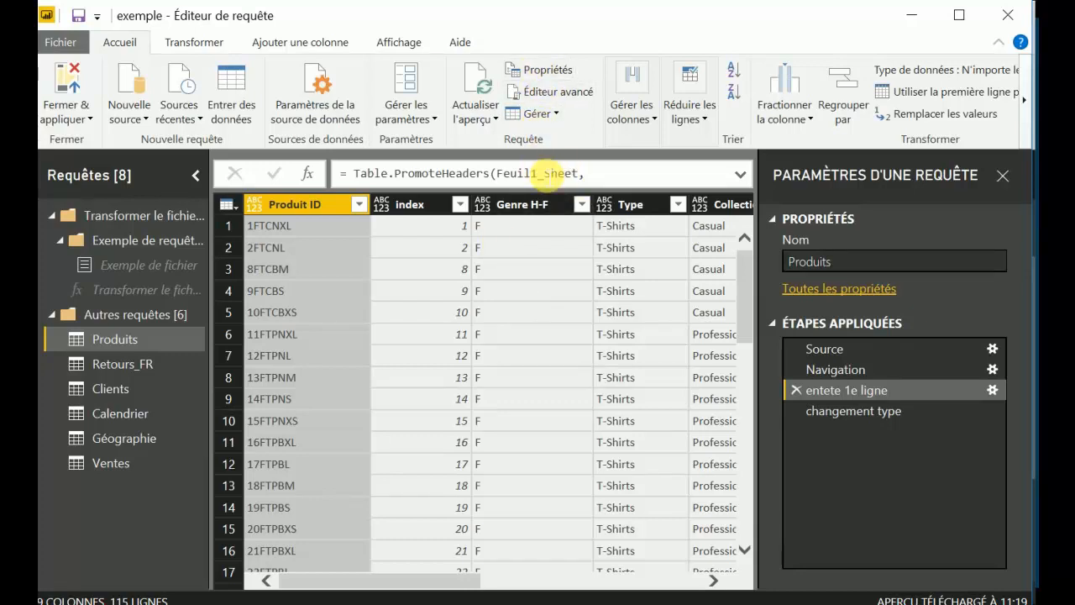
left_click(555, 116)
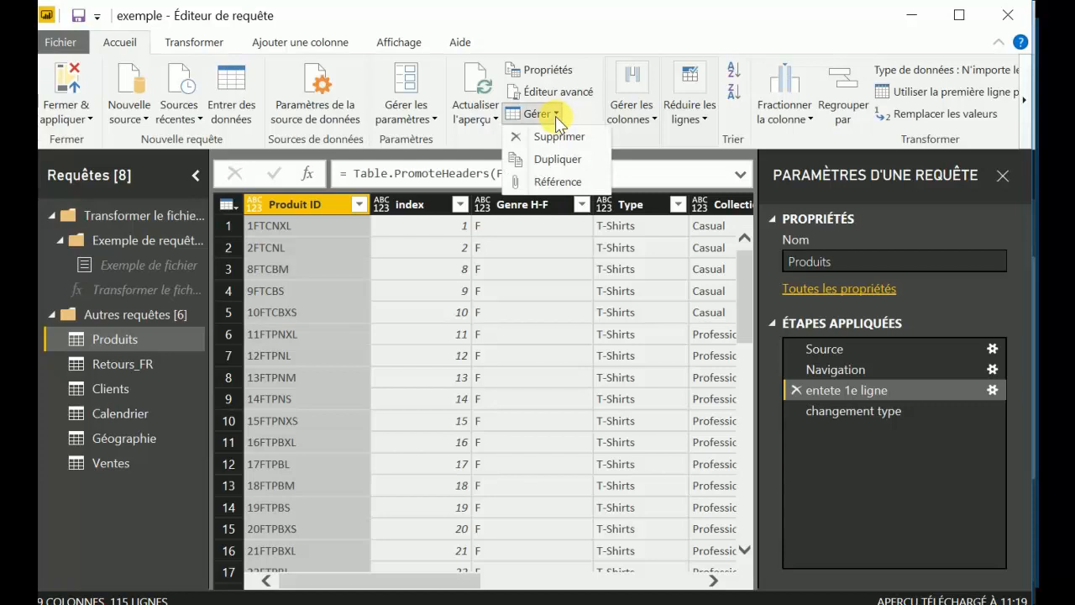
left_click(555, 116)
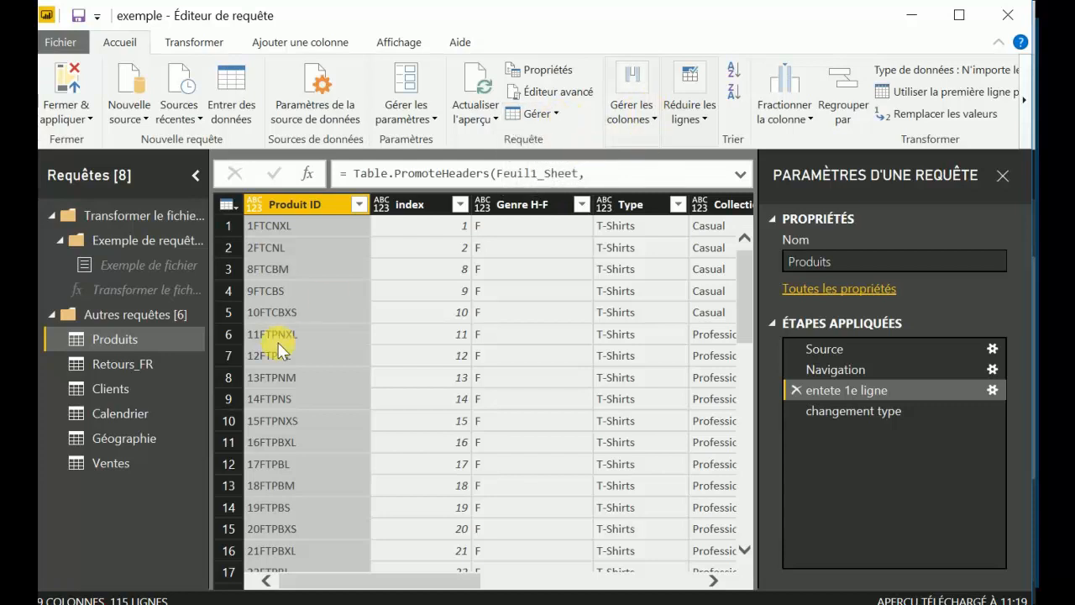
Go directly to the Fabricant column of the Produits table using the go-to-column command.
left_click(632, 118)
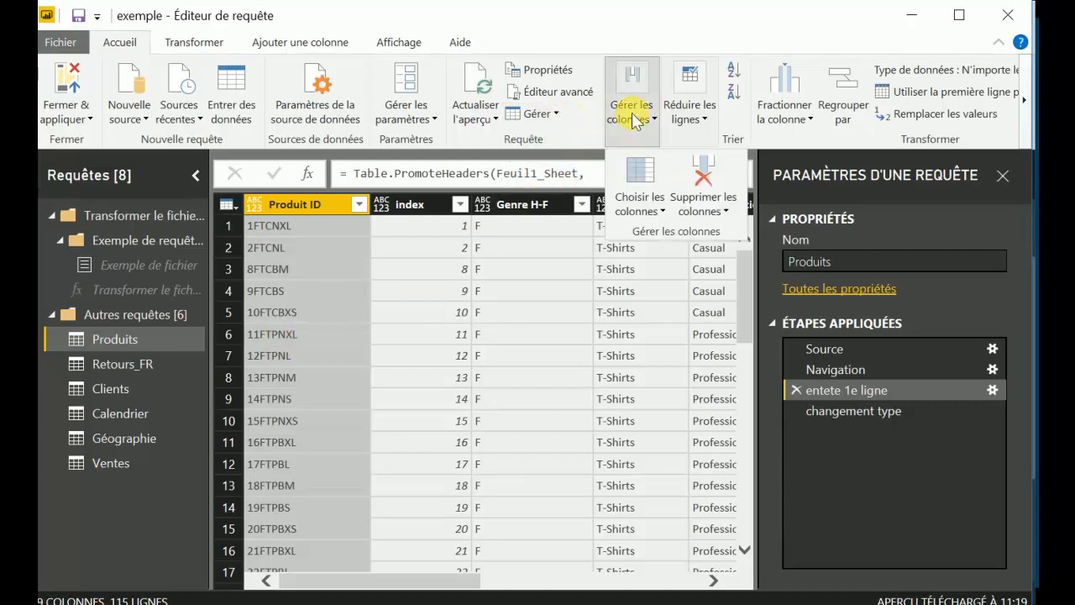
left_click(638, 210)
left_click(676, 251)
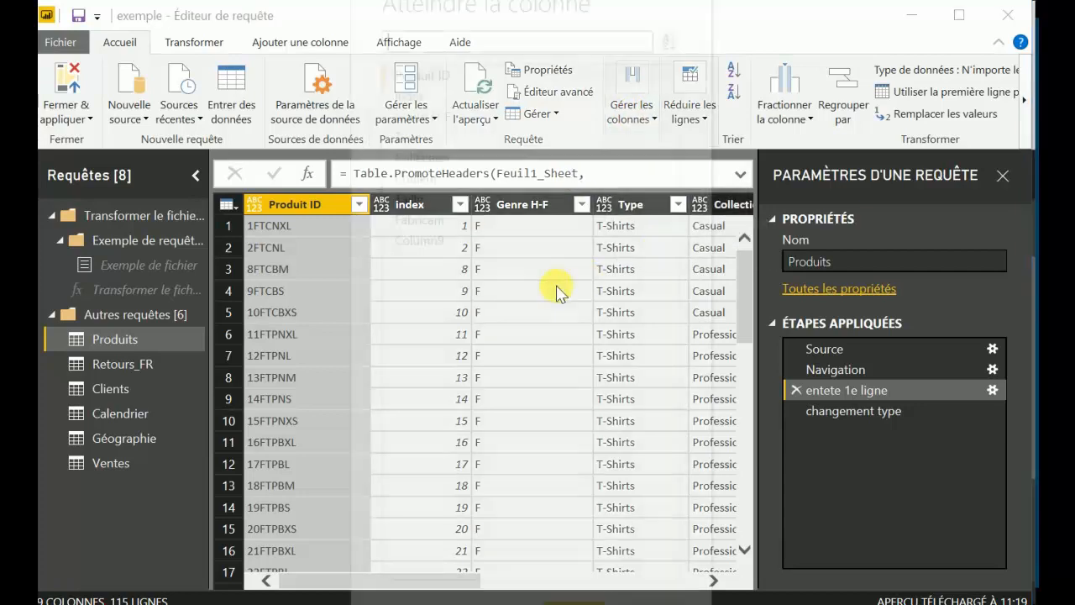
left_click(441, 220)
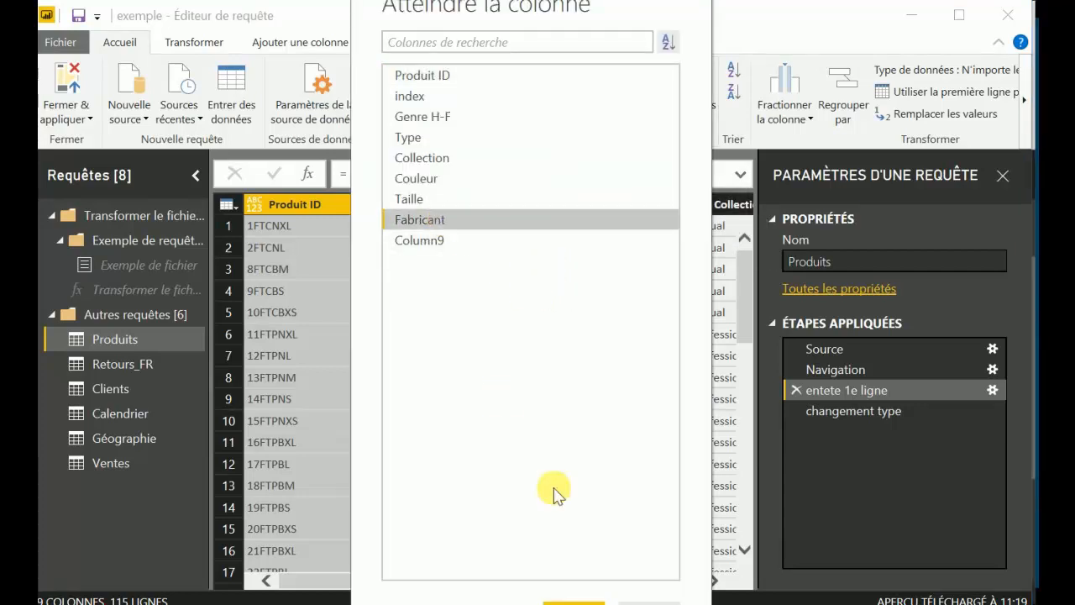
left_click(574, 598)
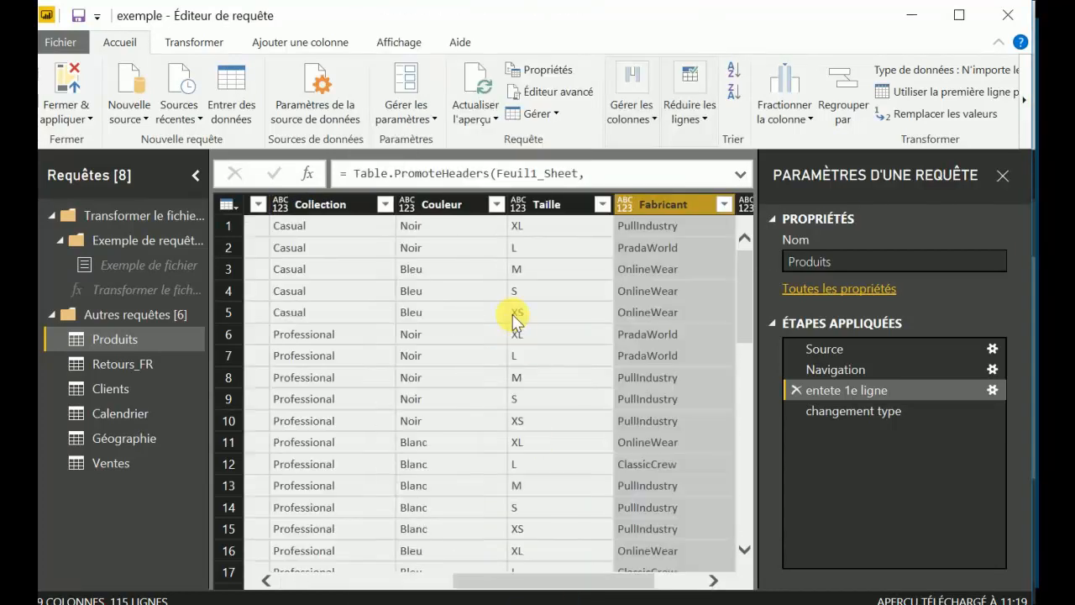
Search the go-to-column list for "in" and cancel without selecting a column.
left_click(643, 123)
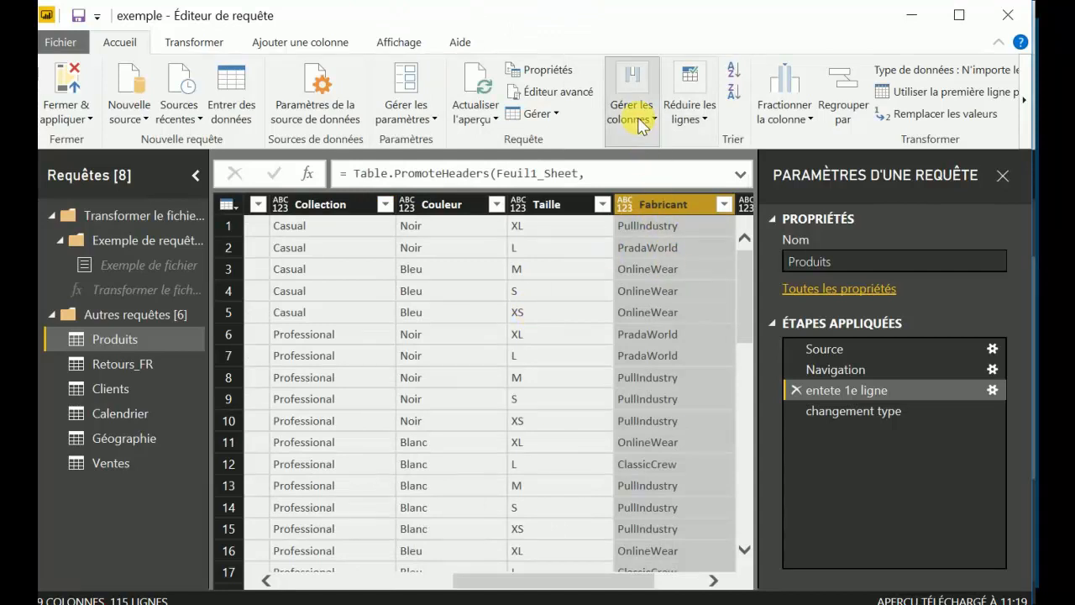
left_click(652, 211)
left_click(659, 252)
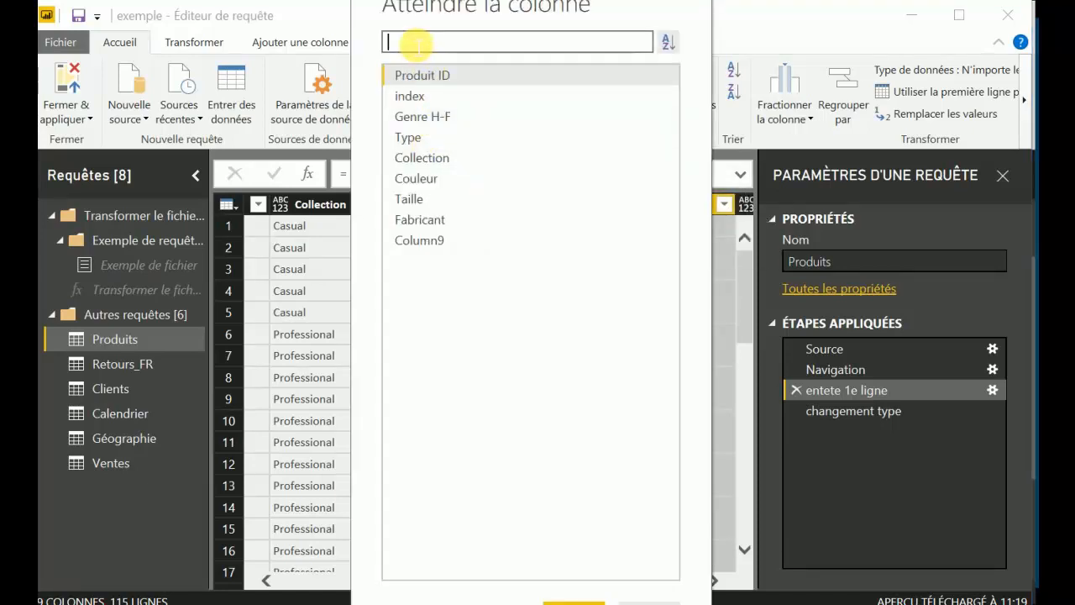
type("in")
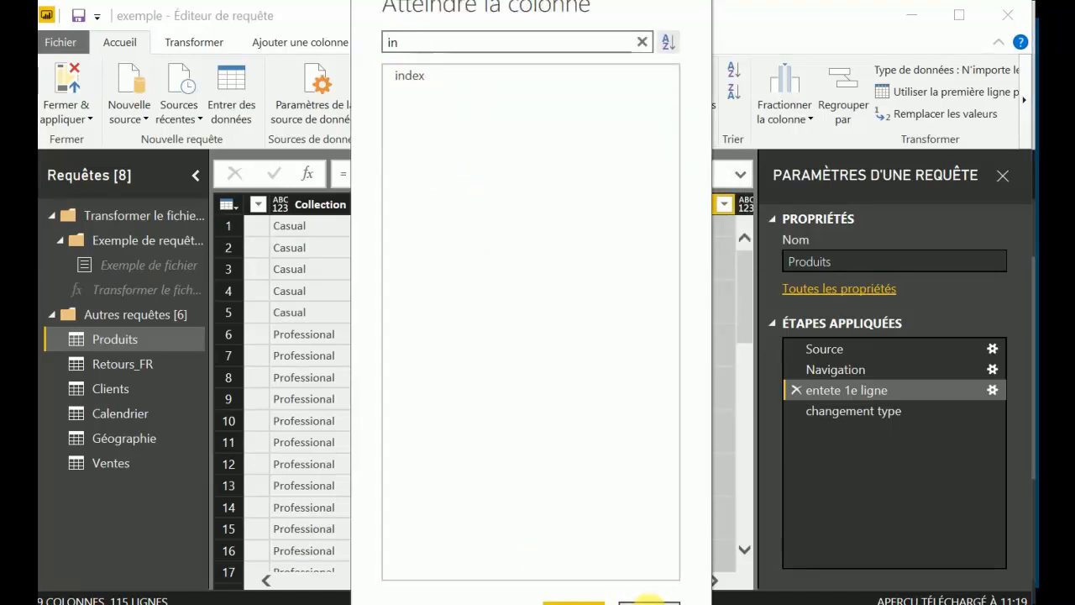
left_click(648, 602)
Insert a column selection step after entete 1e ligne that keeps every Produits column except index and Genre H-F.
left_click(653, 122)
left_click(647, 207)
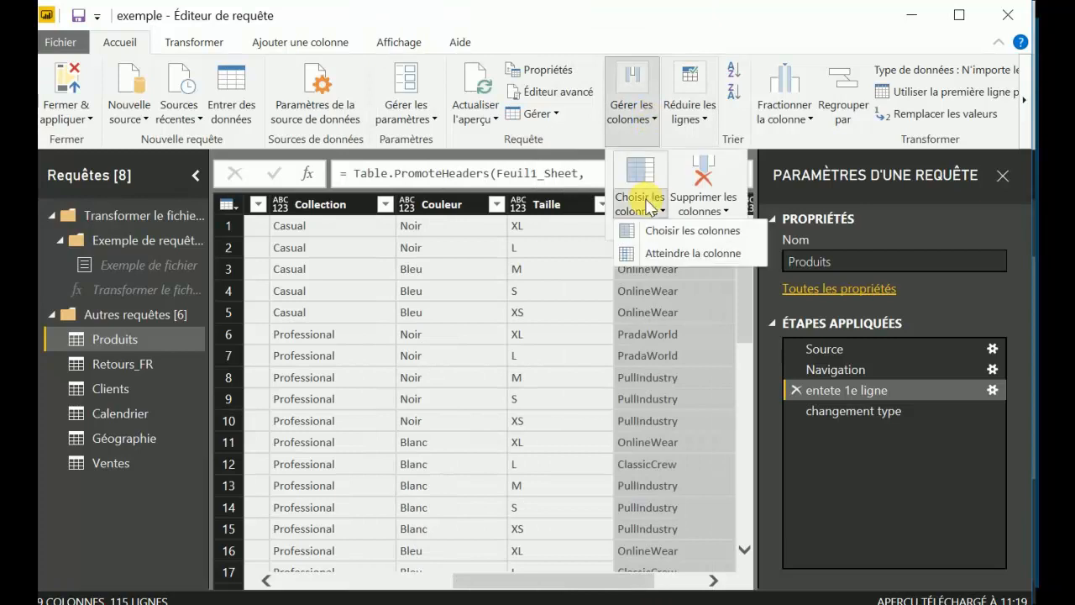
left_click(661, 234)
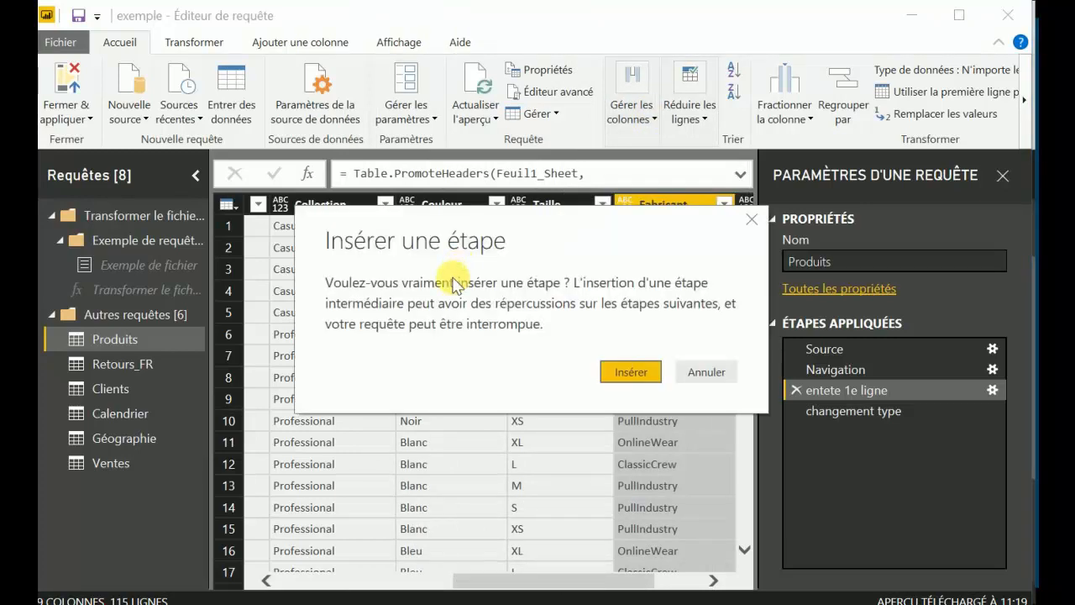
left_click(629, 371)
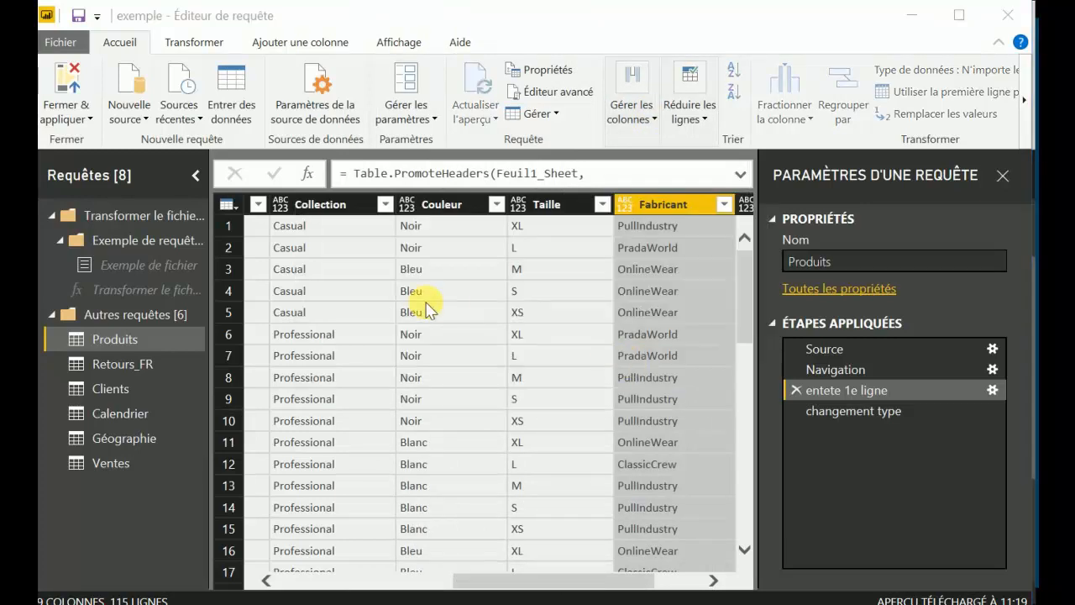
left_click(431, 169)
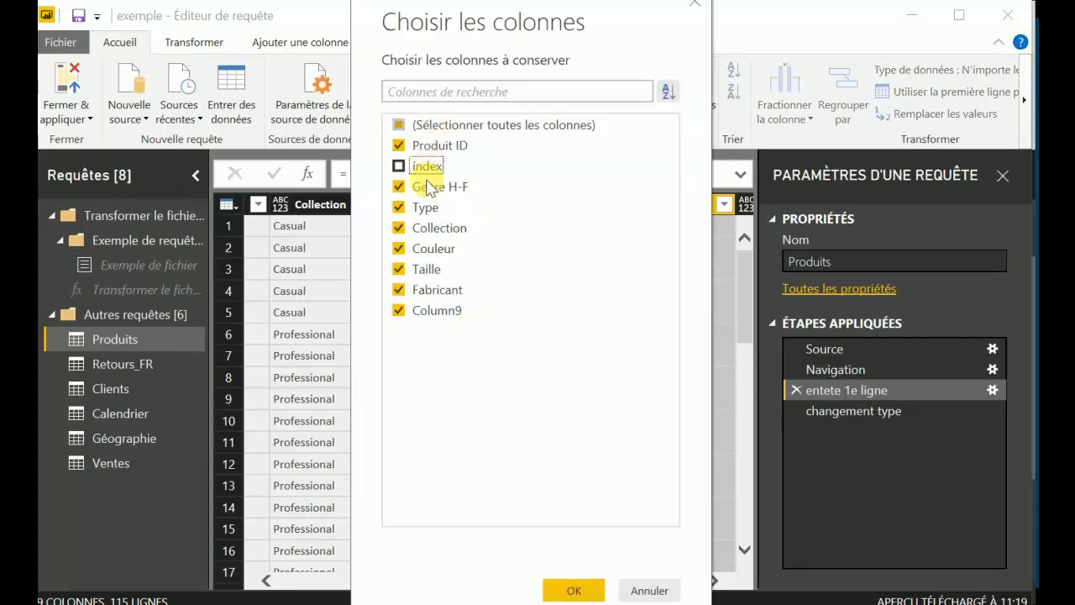
left_click(428, 185)
left_click(573, 591)
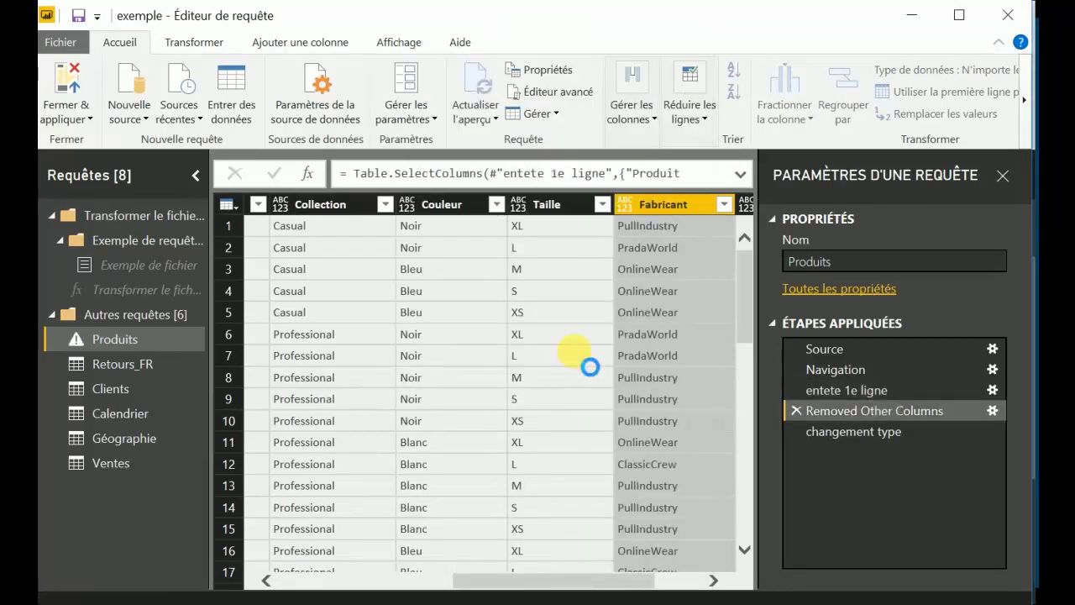
Compare the preview at neighbouring applied steps and move the Removed Other Columns step after changement type.
left_click(840, 391)
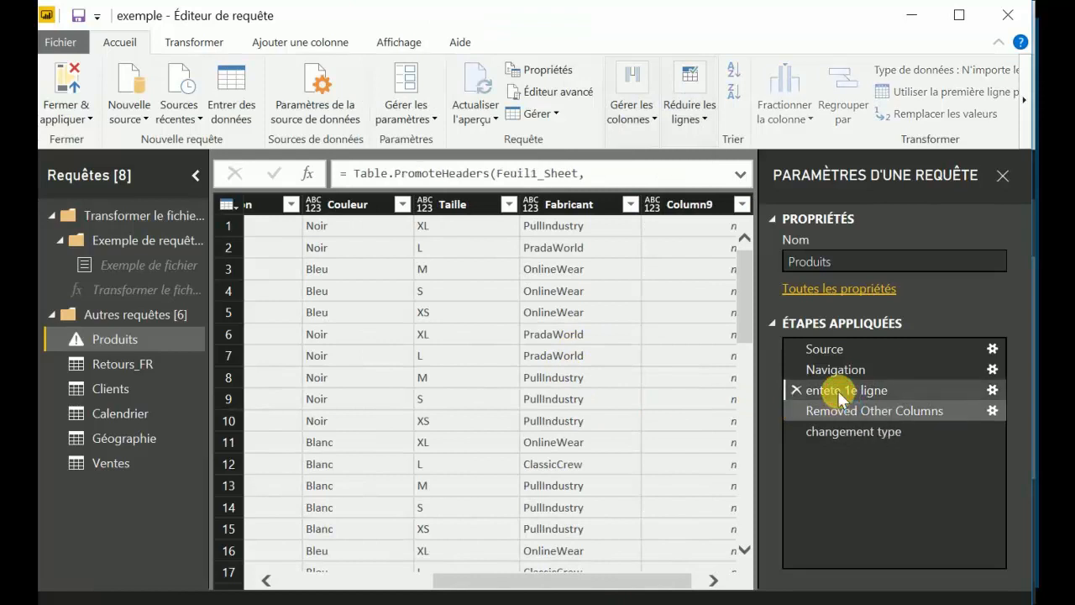
left_click(835, 411)
left_click(837, 429)
left_click(834, 408)
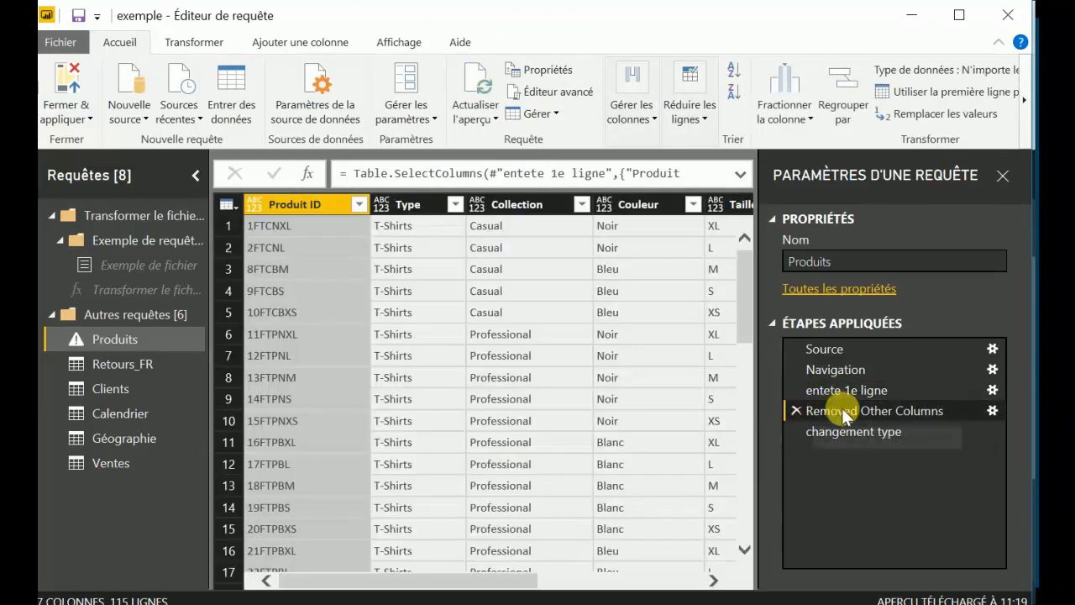
left_click_drag(841, 407, 844, 435)
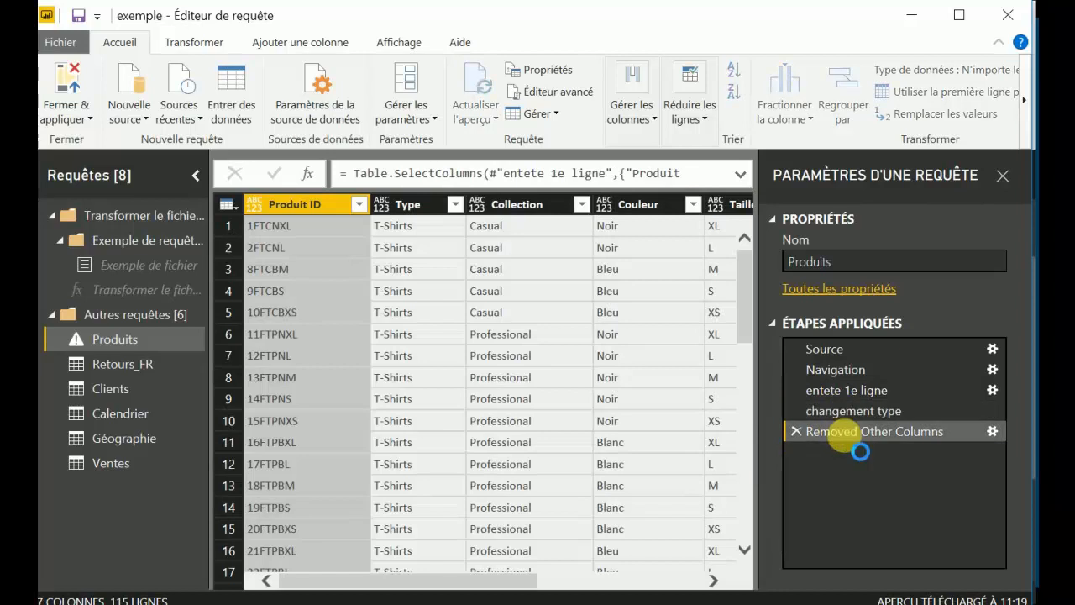
Delete the Removed Other Columns step from the Produits query.
left_click(796, 411)
left_click(795, 430)
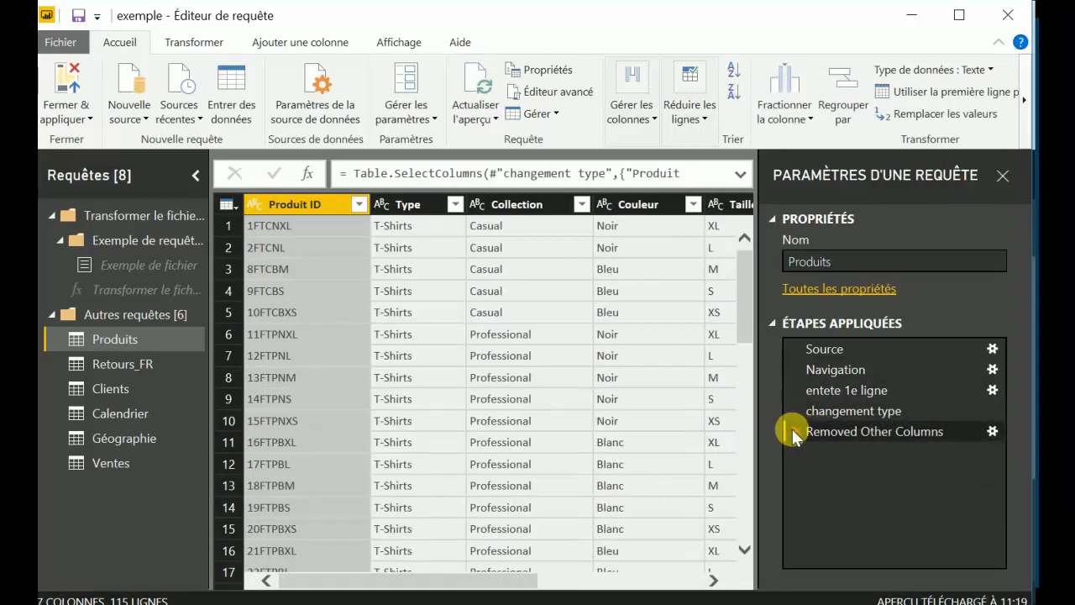
left_click(793, 430)
Remove the Produit ID column from the Produits table and delete the resulting applied step.
left_click(645, 124)
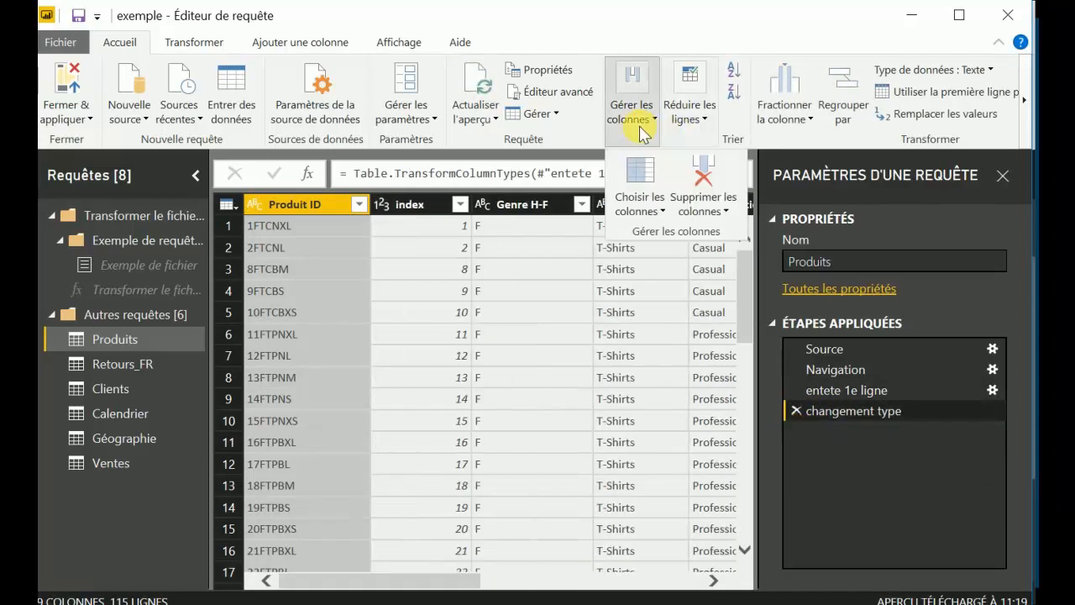
left_click(703, 206)
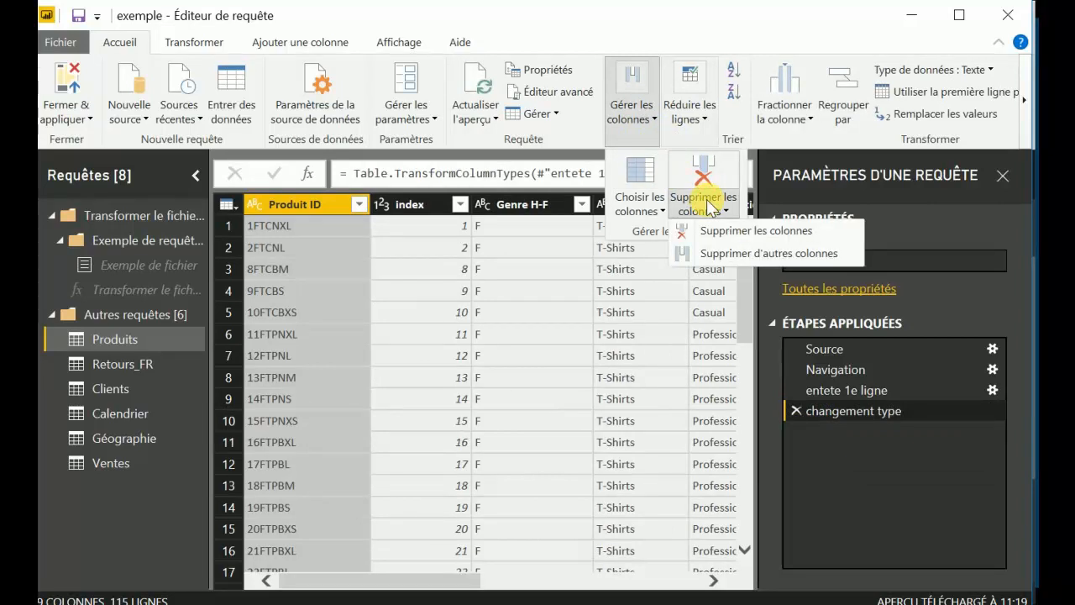
left_click(790, 232)
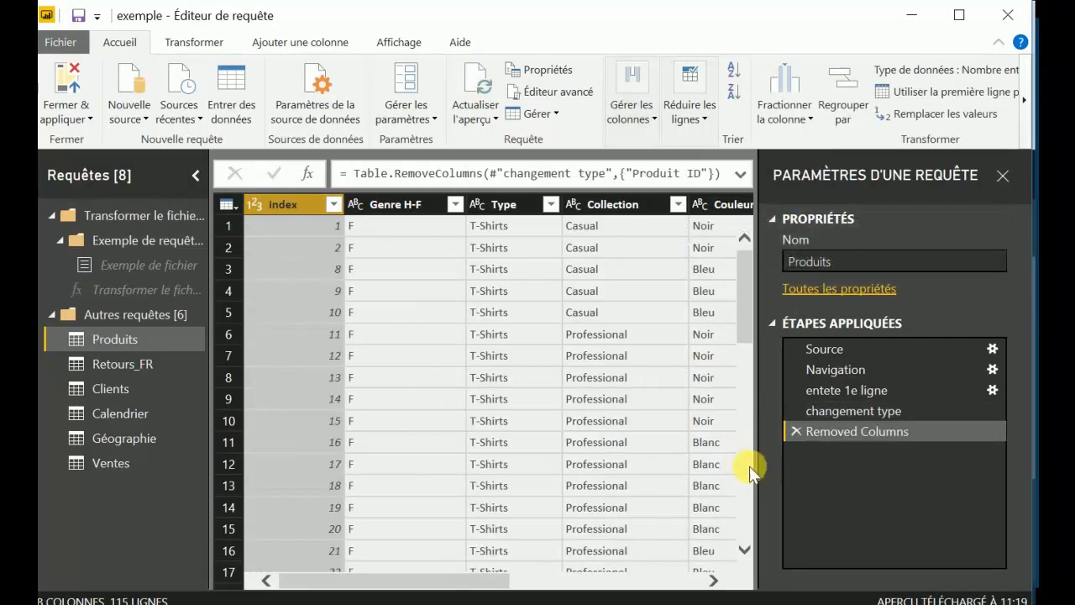
left_click(792, 430)
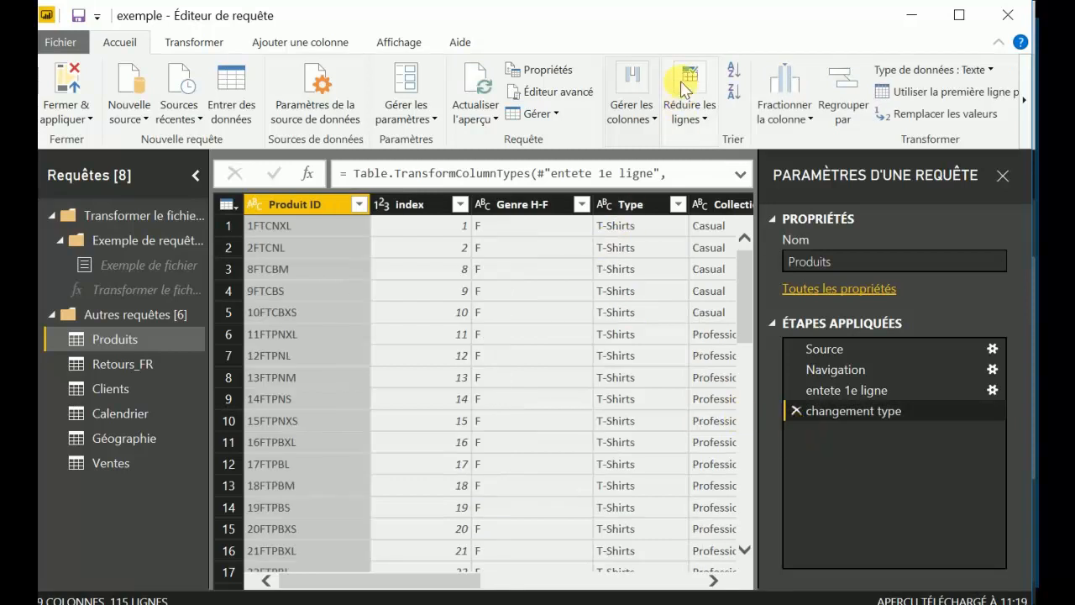
Review the keep-rows and remove-rows commands and remove the blank rows from the Produits table.
left_click(694, 118)
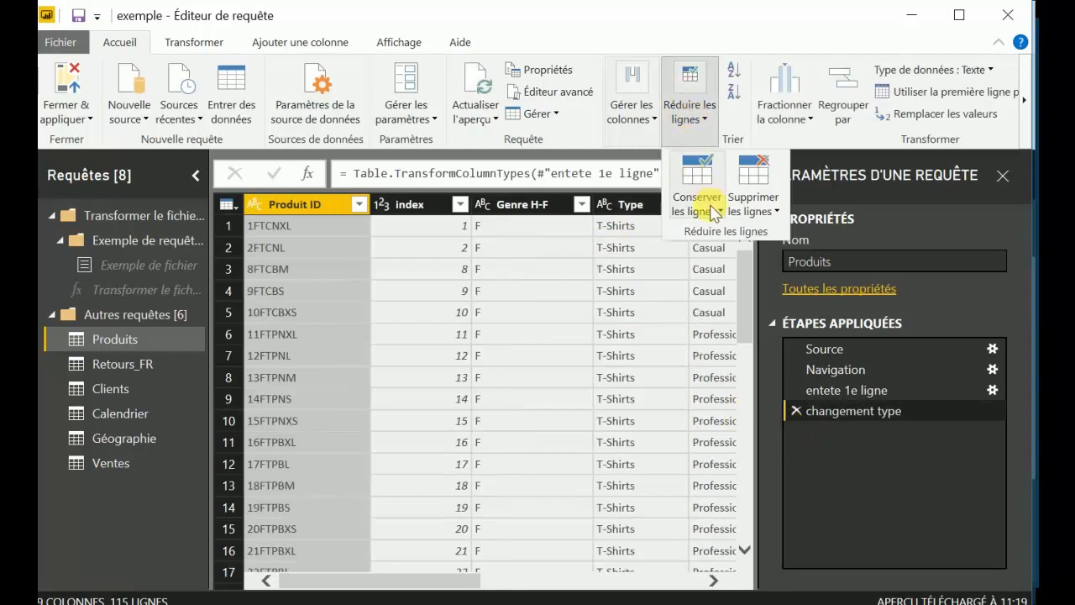
left_click(710, 206)
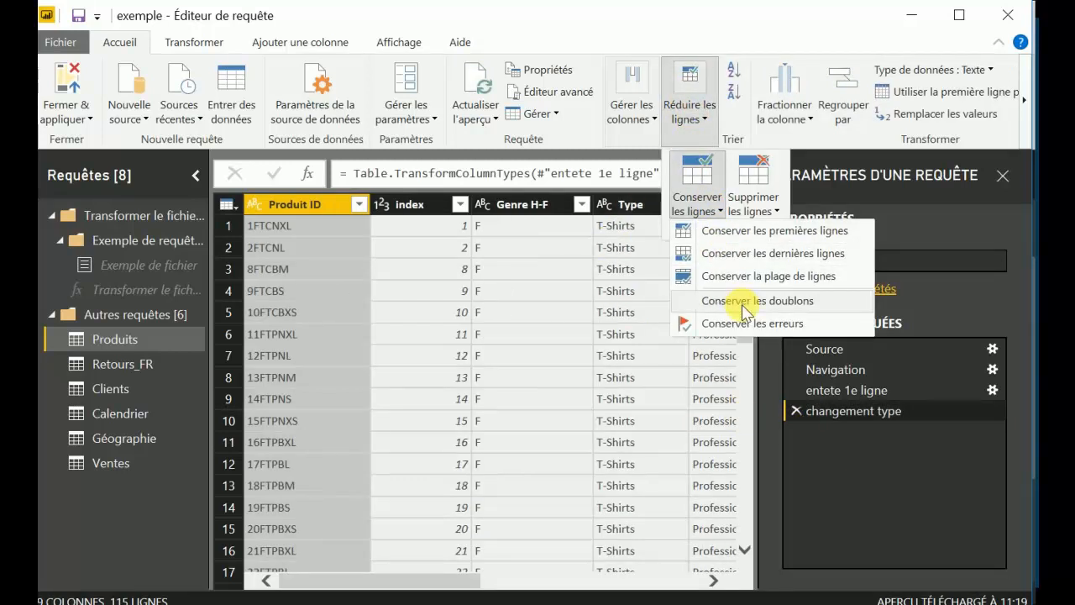
left_click(755, 209)
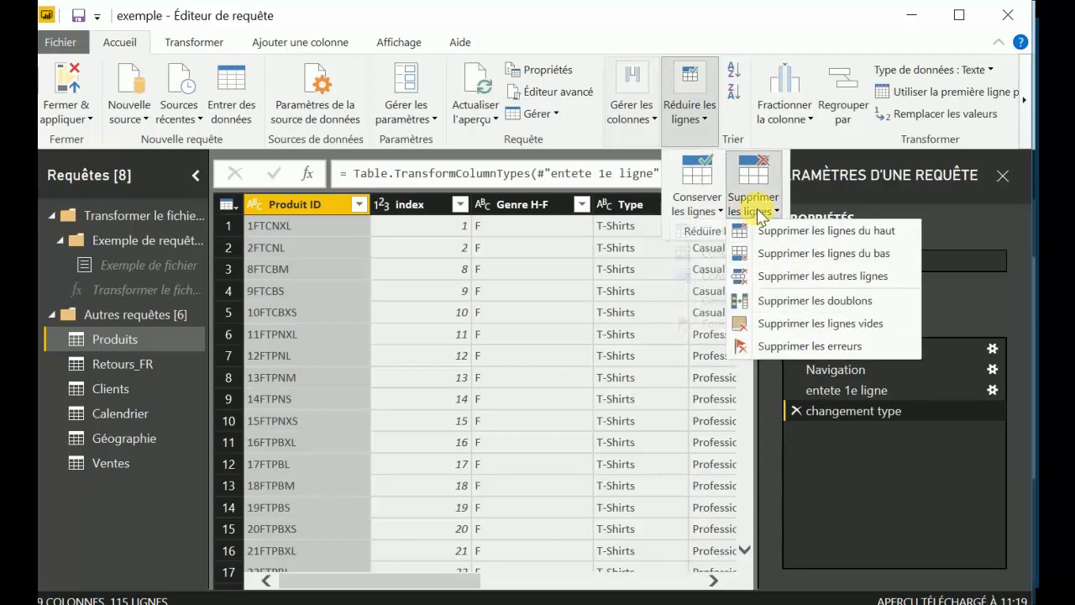
left_click(797, 328)
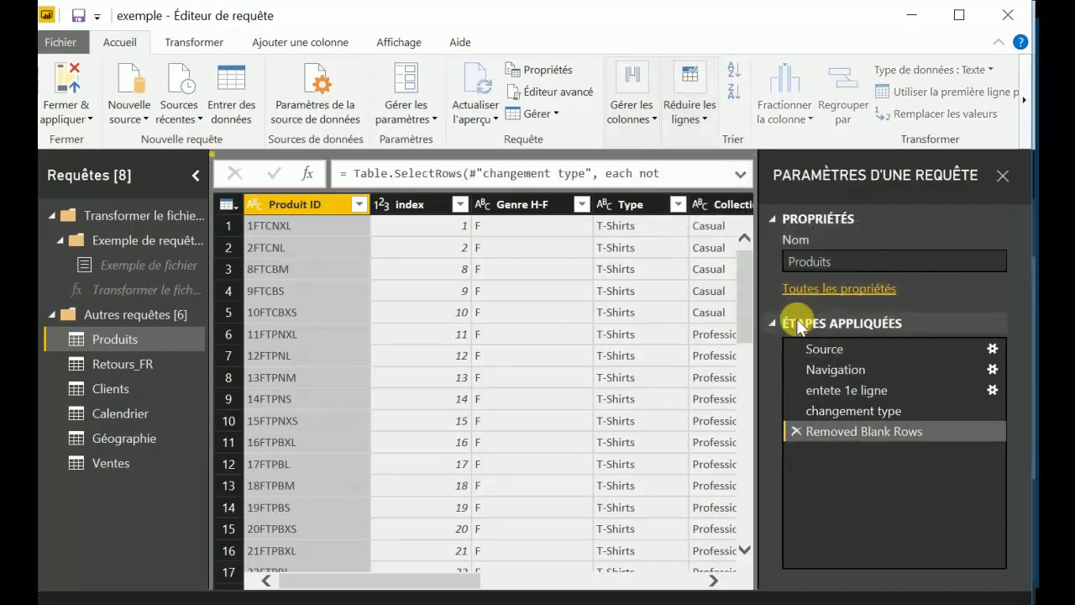
Rename the Removed Blank Rows step of the Produits query as suppr lignes vides.
right_click(852, 434)
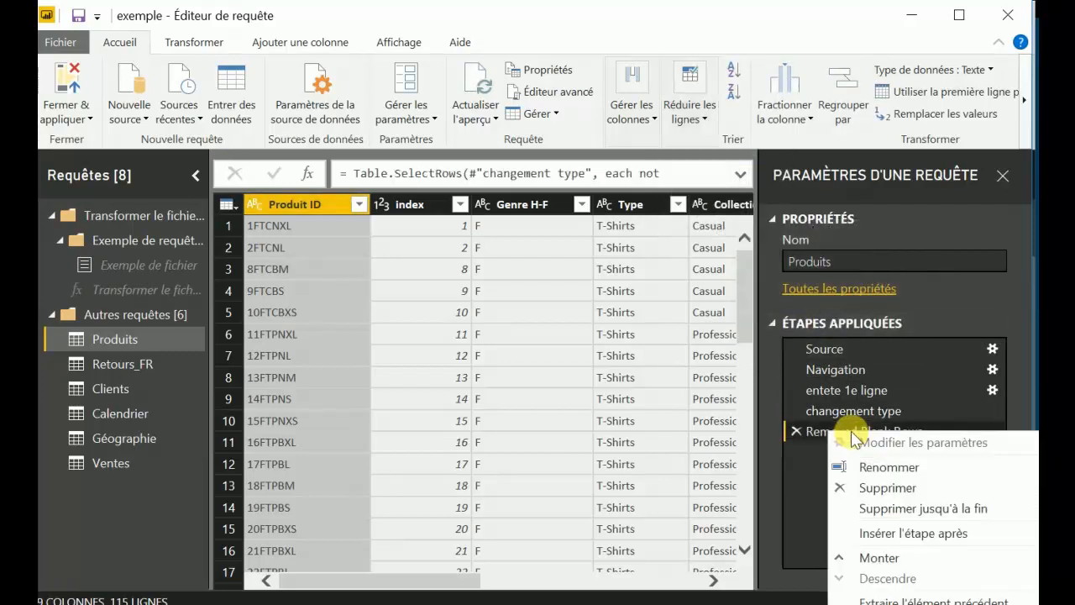
left_click(861, 470)
type("su")
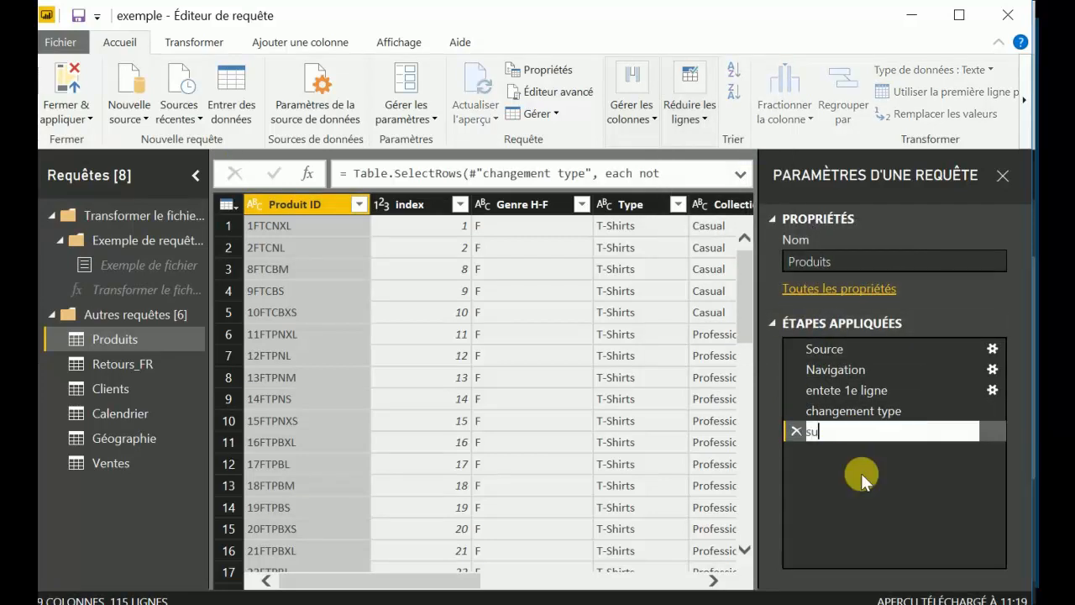
type("ppr lignes vides")
key("Return")
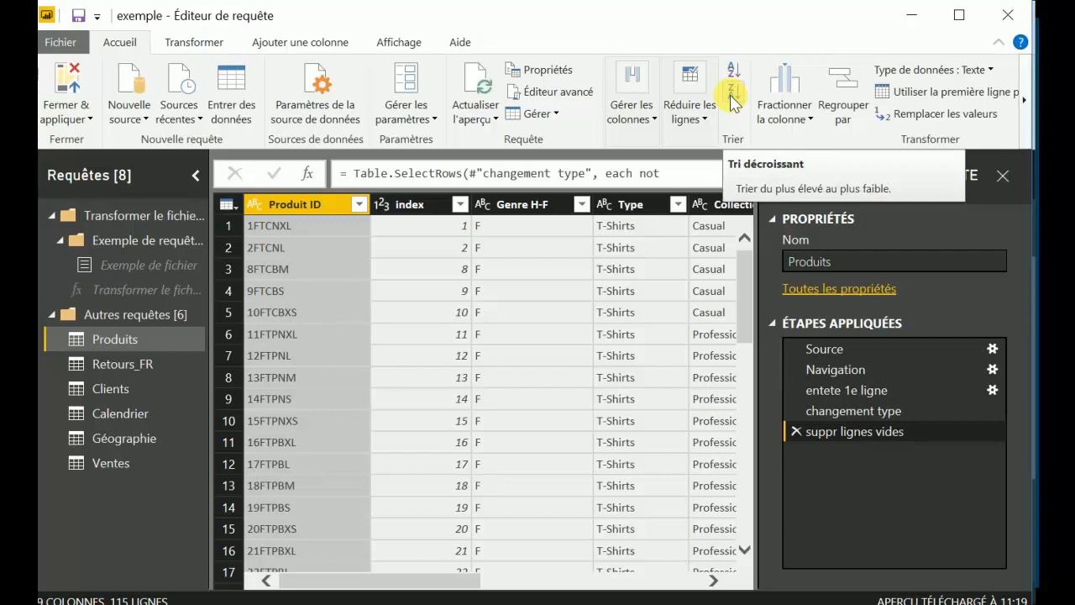
Set up a delimiter split of the Calendrier table's Date column, reviewing the available delimiters and entering / as the custom one.
left_click(786, 118)
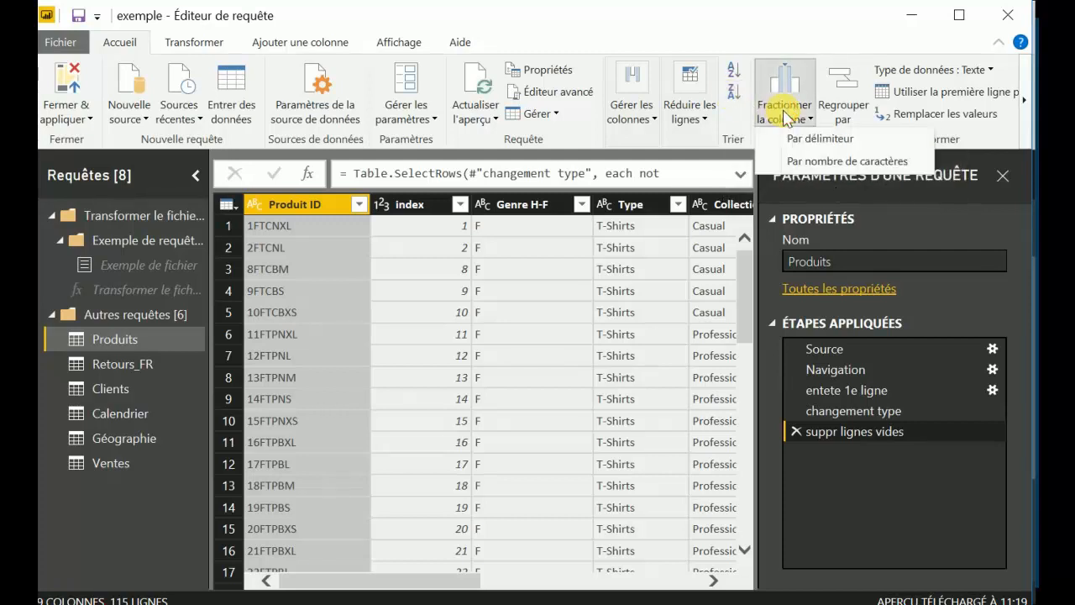
left_click(119, 412)
left_click(119, 412)
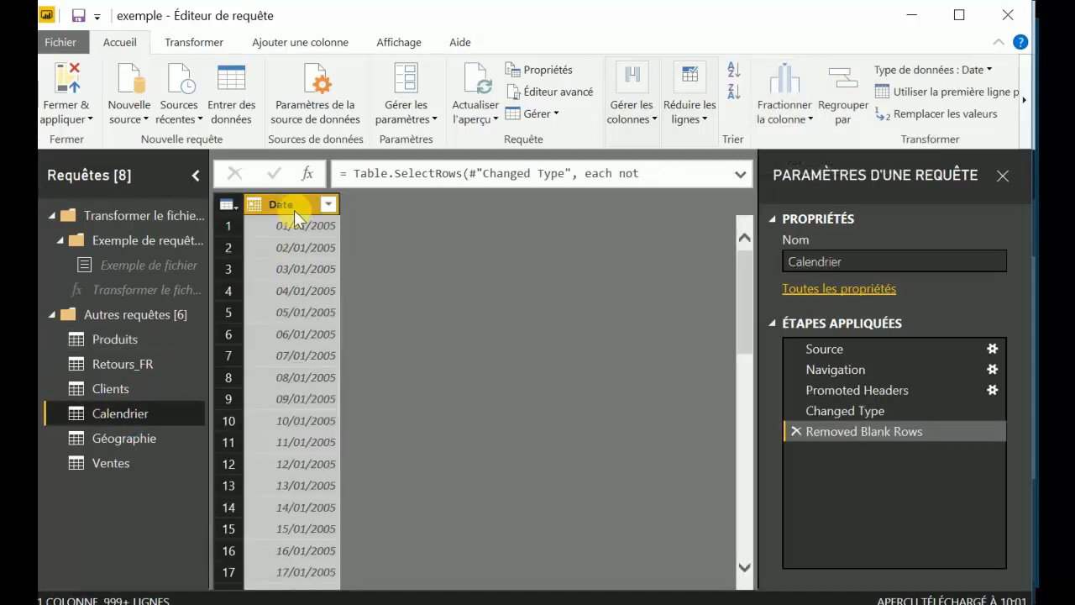
left_click(806, 118)
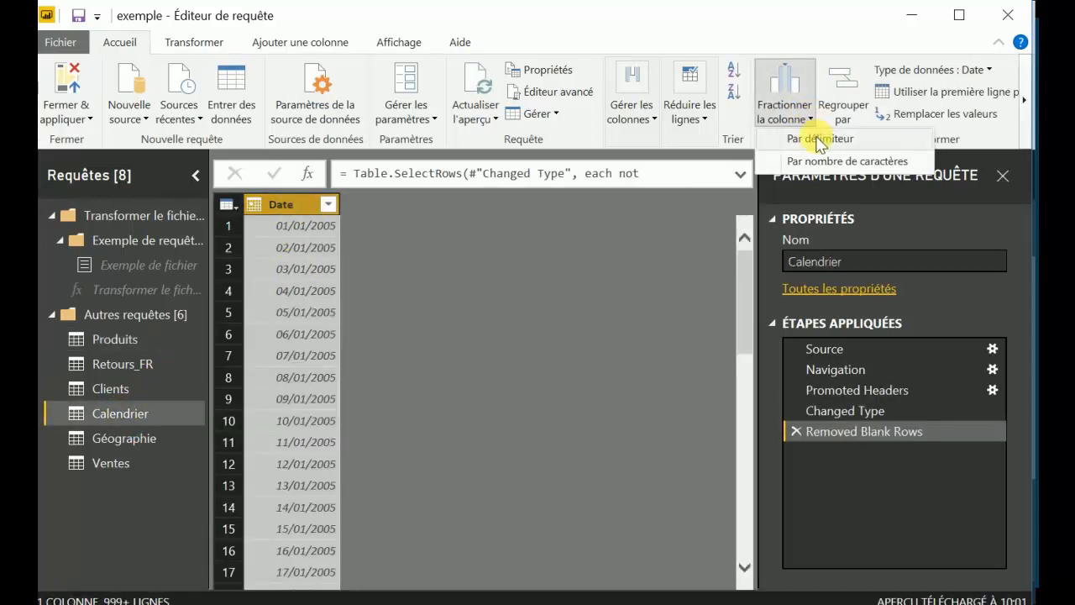
left_click(819, 140)
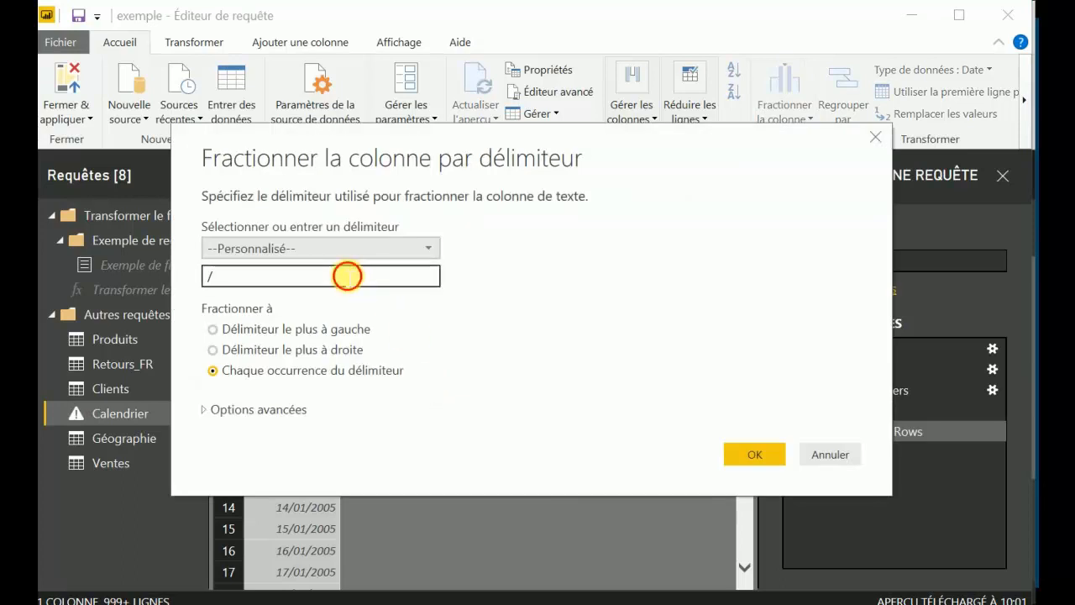
key("BackSpace")
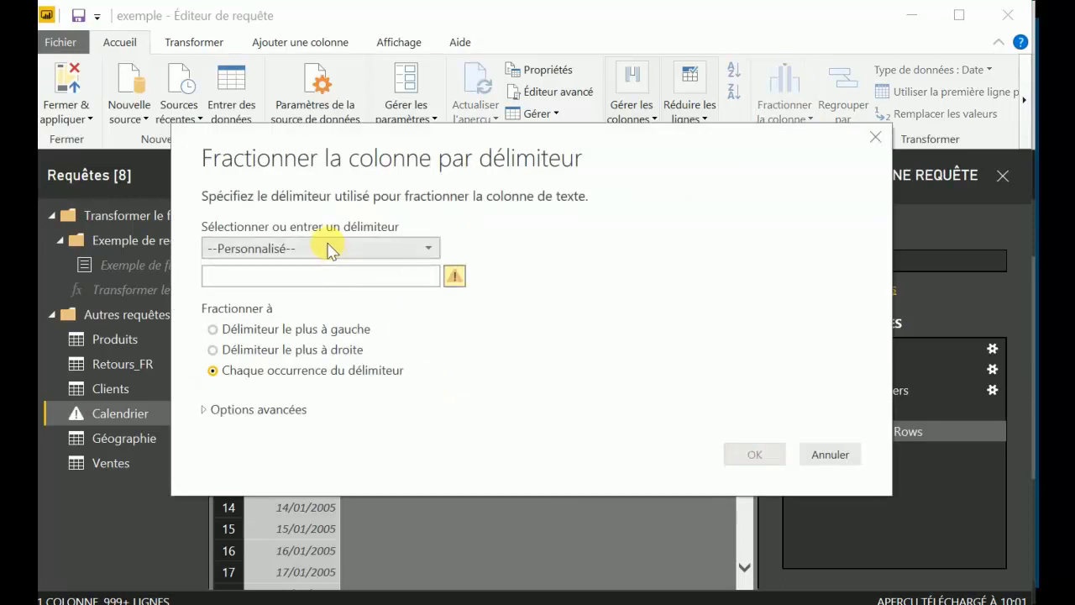
left_click(327, 249)
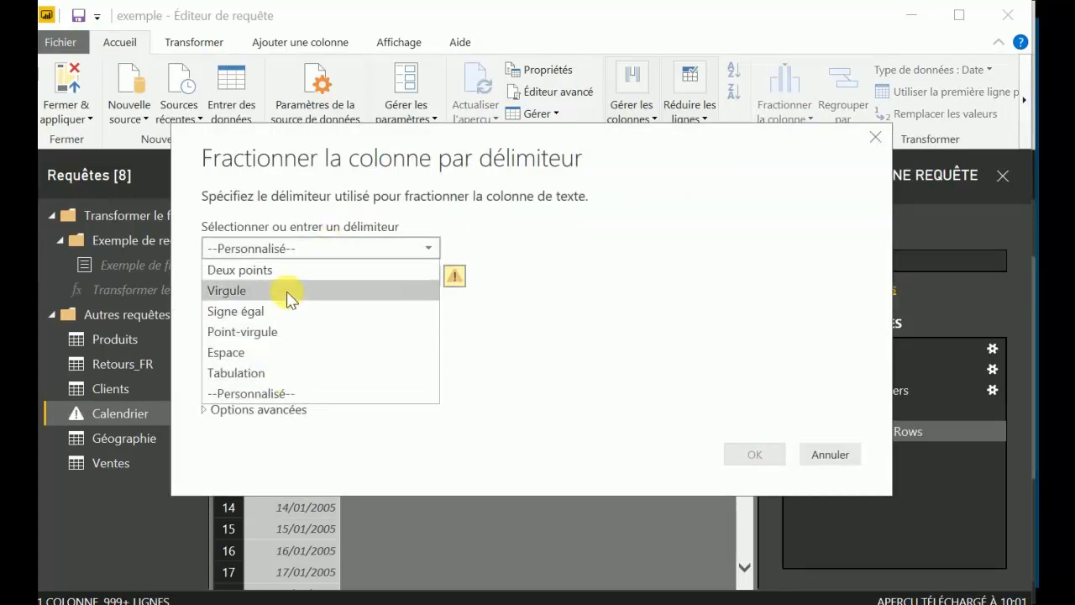
left_click(320, 244)
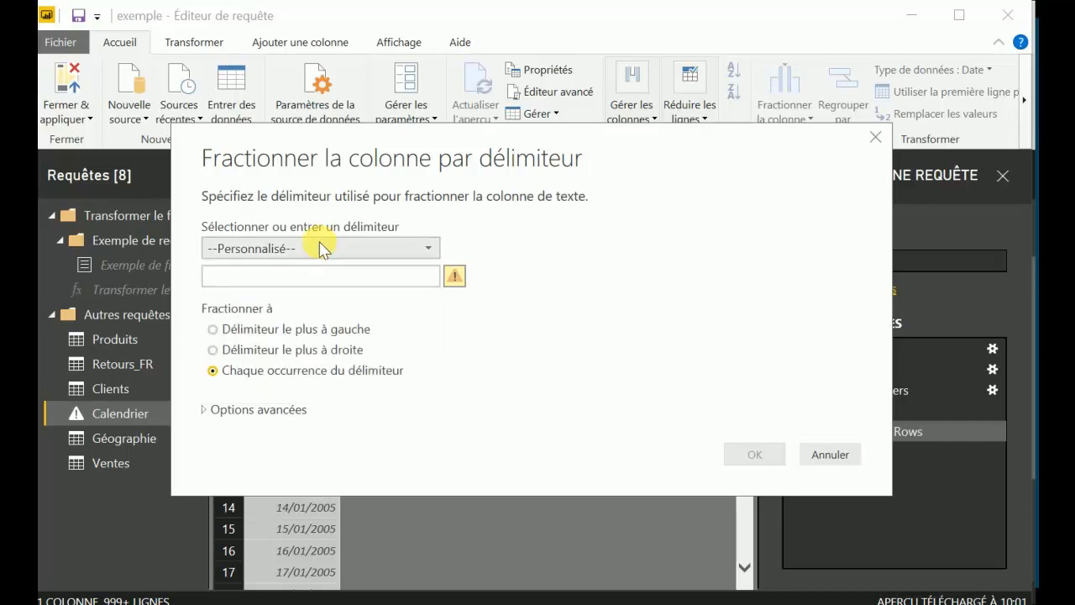
left_click_drag(476, 145, 436, 107)
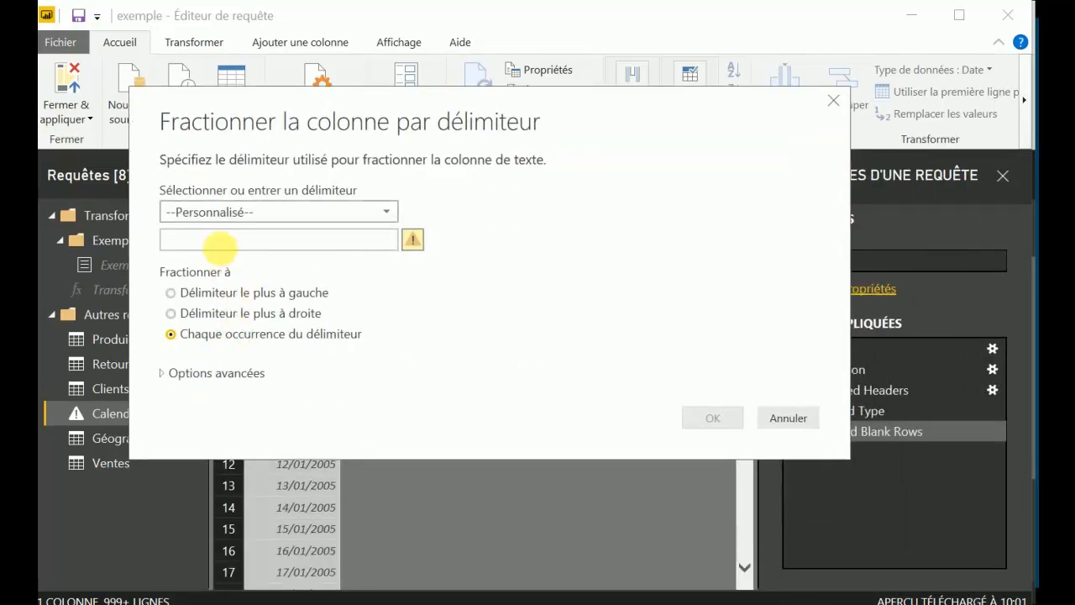
left_click(224, 242)
type("/")
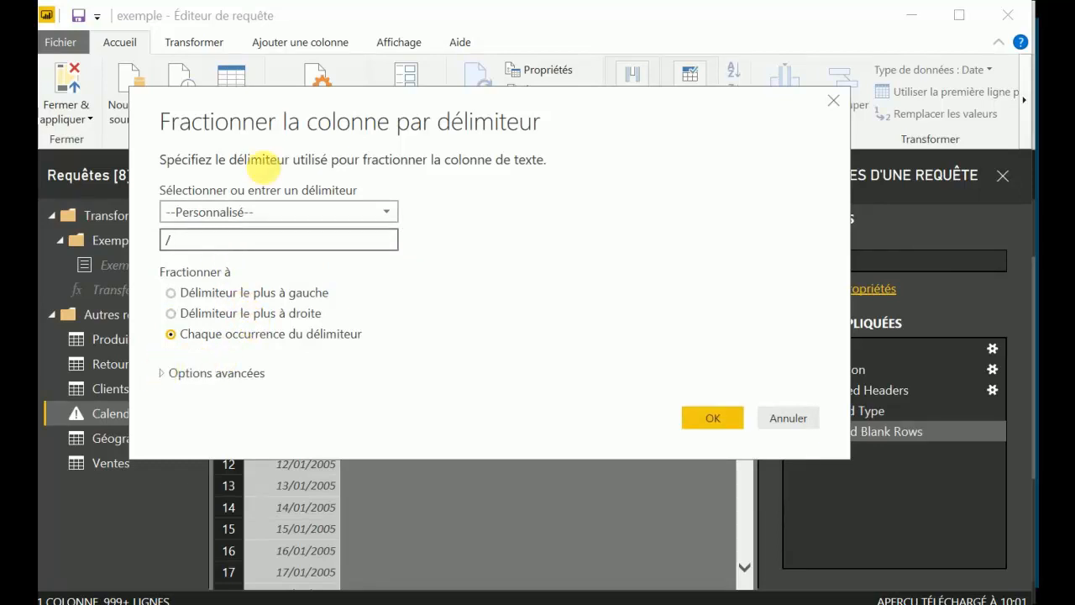
Check the advanced split options and apply the Date column split at each occurrence of the delimiter.
left_click_drag(255, 118, 261, 39)
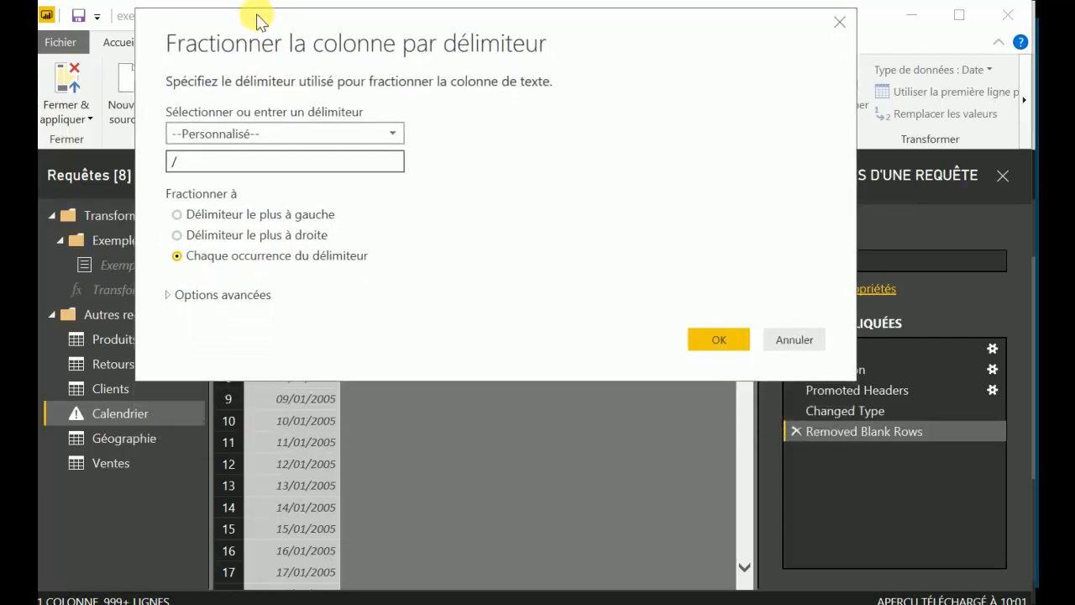
left_click(181, 294)
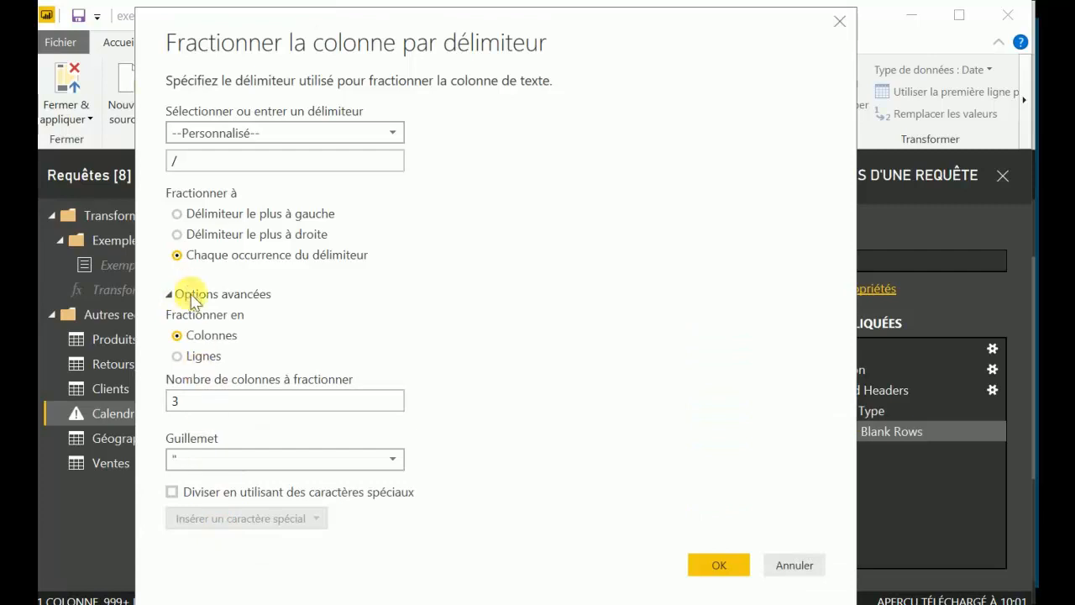
left_click(181, 296)
left_click(713, 337)
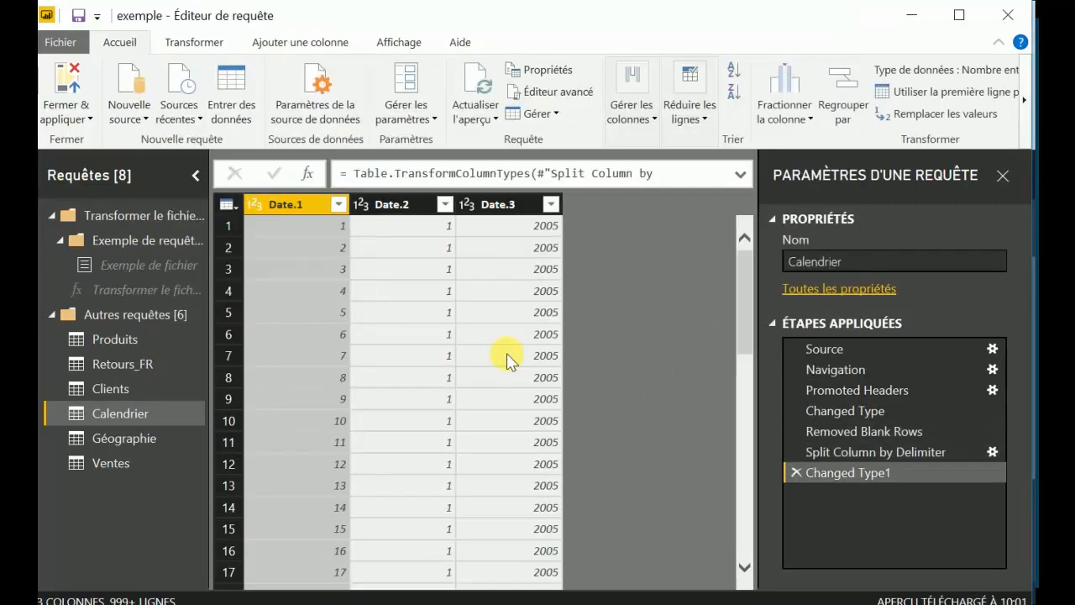
Rename the Split Column by Delimiter step of the Calendrier query as fraction.
left_click(858, 454)
right_click(856, 446)
left_click(879, 473)
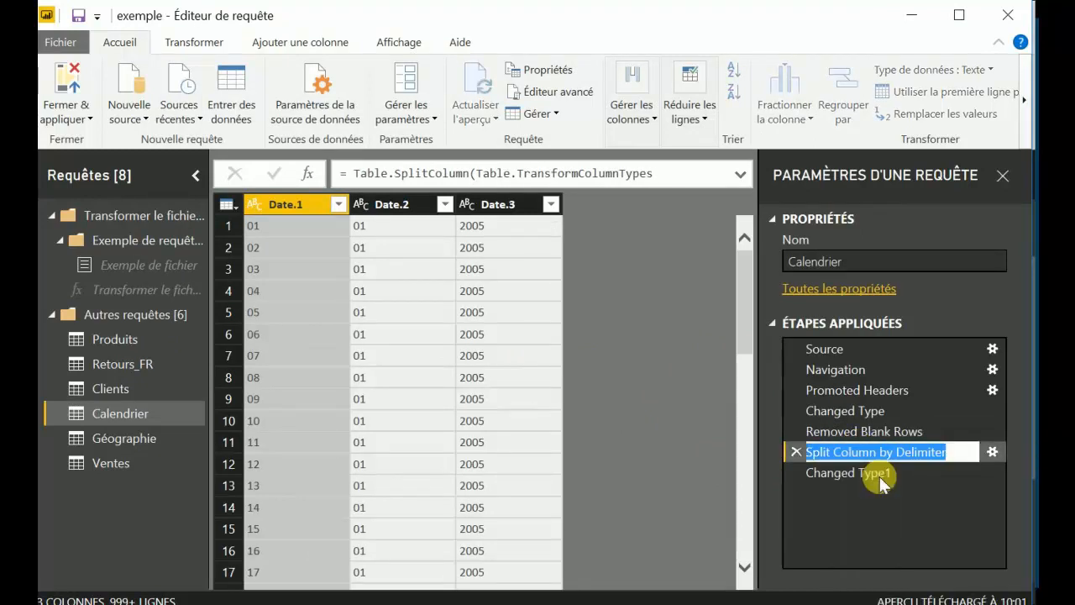
type("fraction")
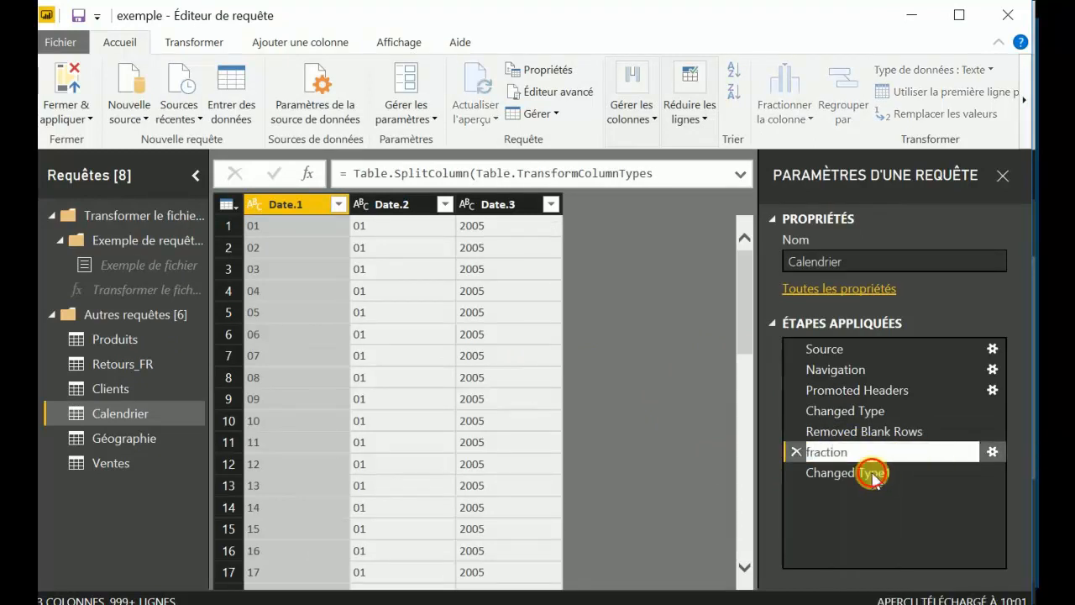
Rename the Changed Type1 step of the Calendrier query as changement type.
left_click(871, 472)
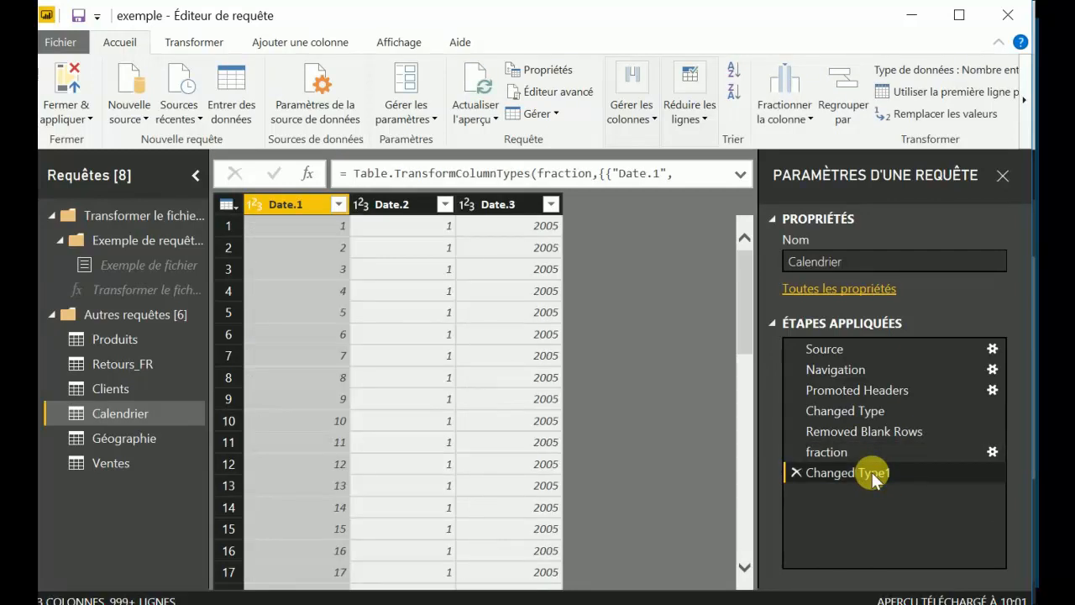
right_click(872, 472)
left_click(879, 472)
type("change")
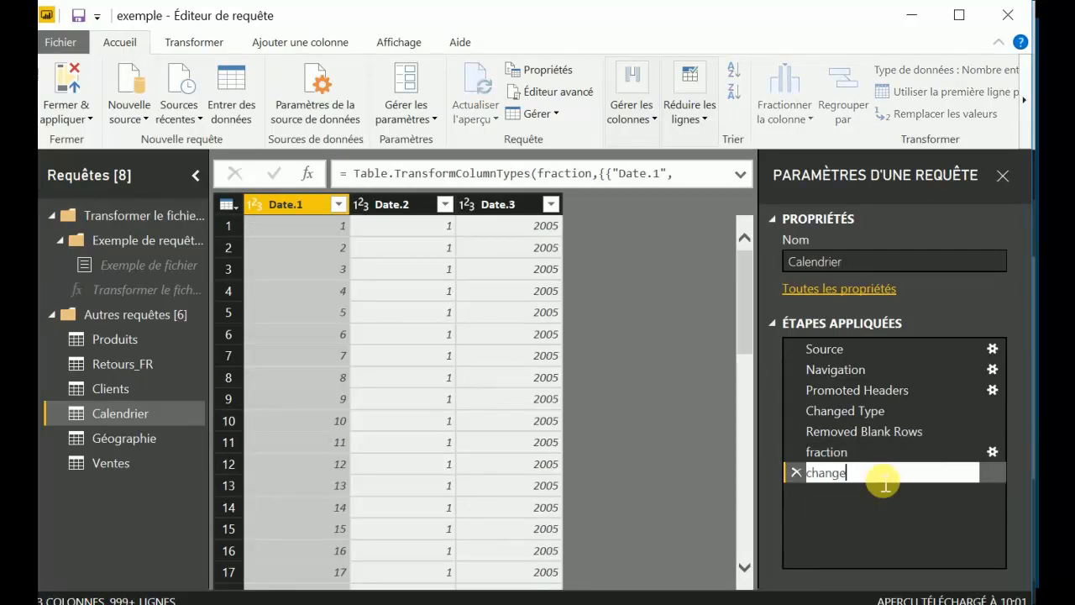
type("ment type")
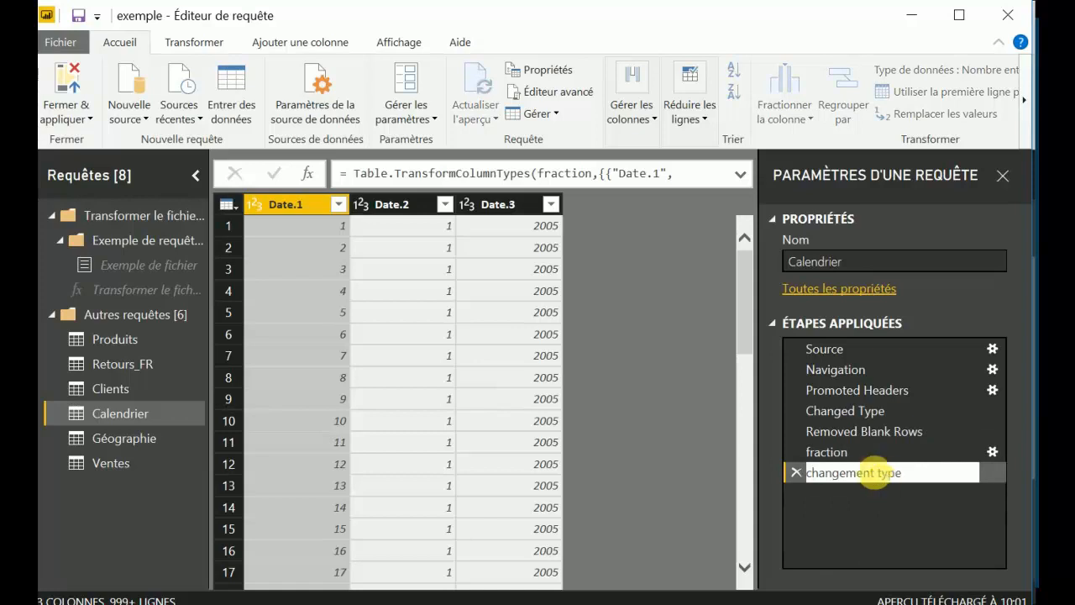
key("Return")
Delete the fraction and changement type steps from the Calendrier query.
left_click(802, 455)
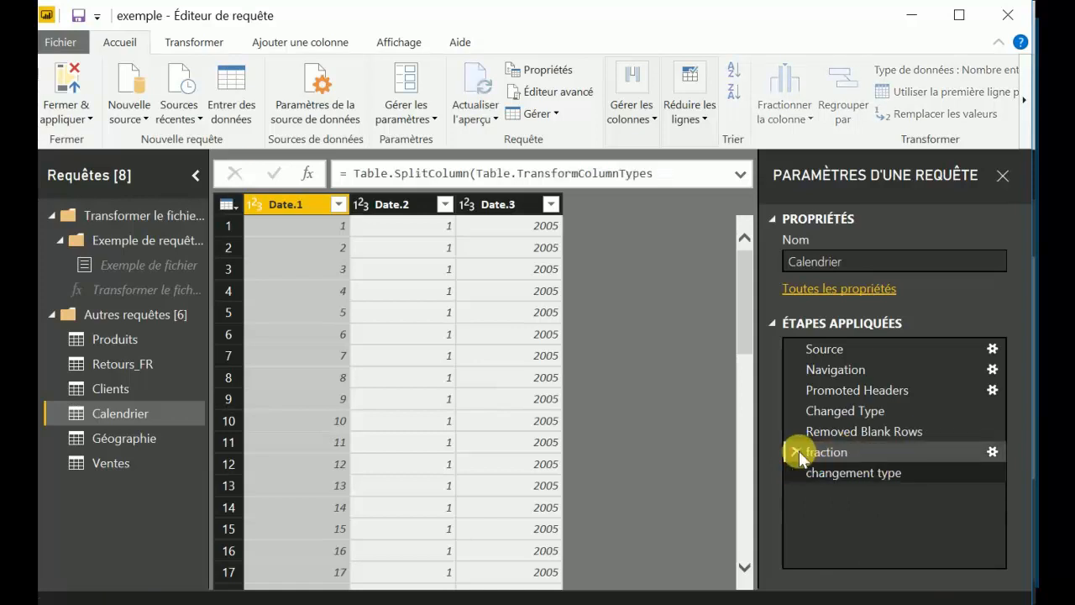
left_click(797, 452)
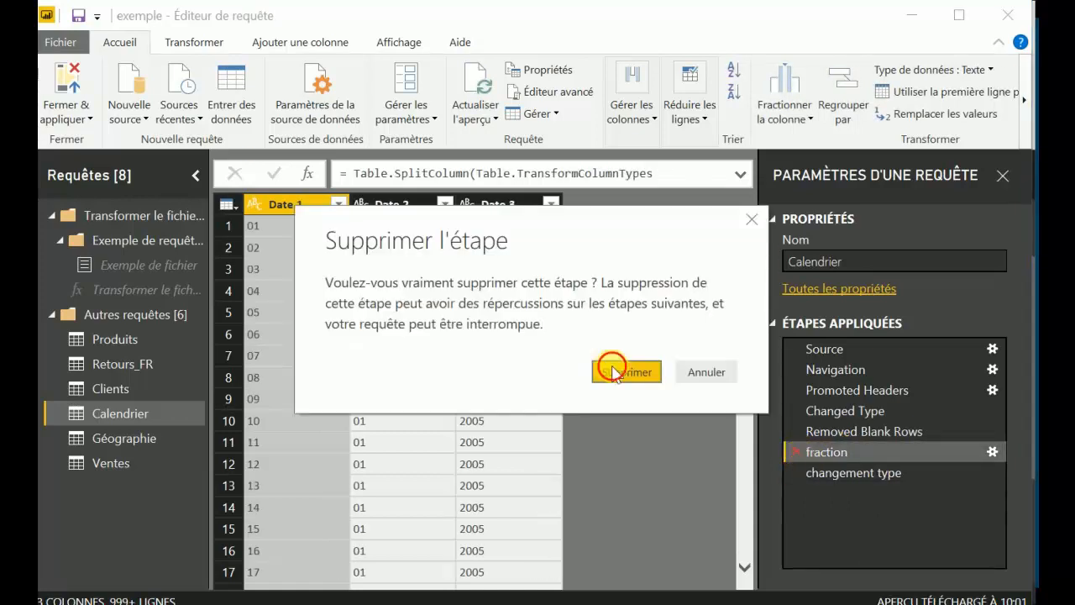
left_click(614, 373)
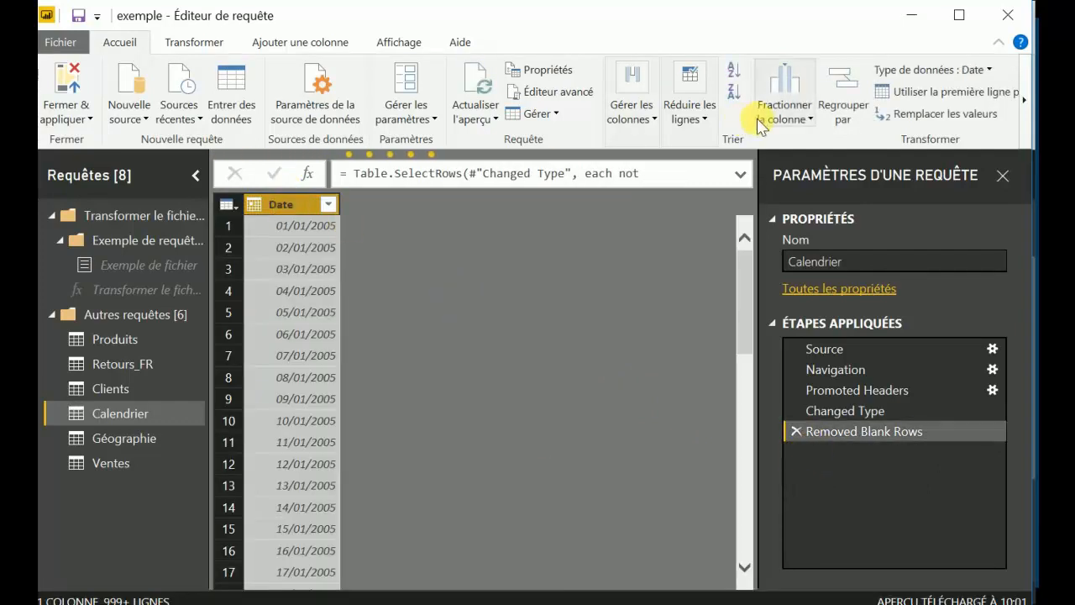
Split Calendrier's Date column by 4 characters, once and as far right as possible, and delete the resulting split and type-change steps.
left_click(784, 113)
left_click(817, 160)
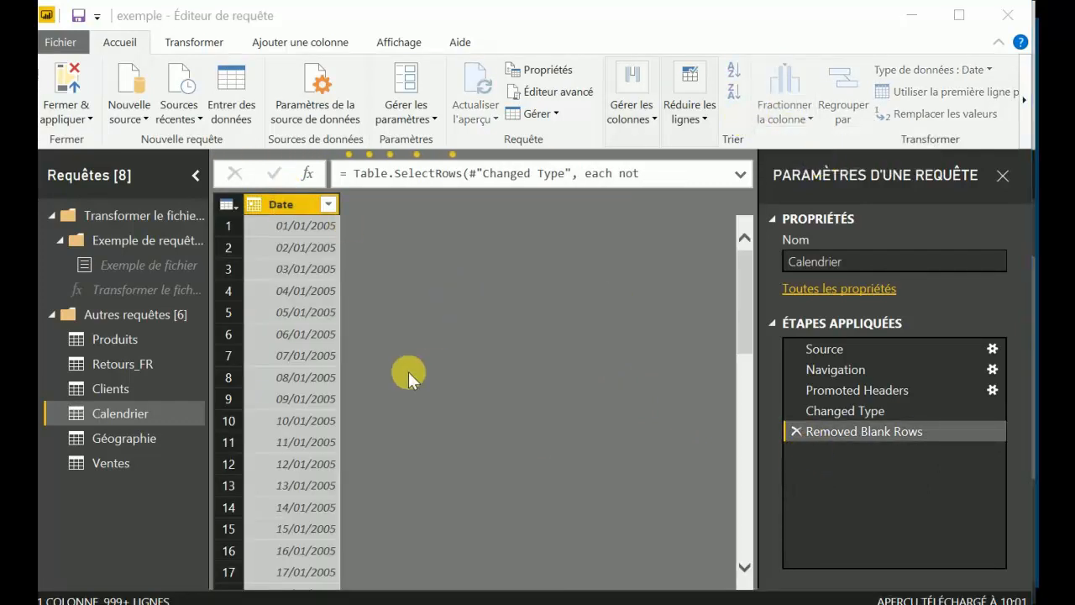
left_click(257, 258)
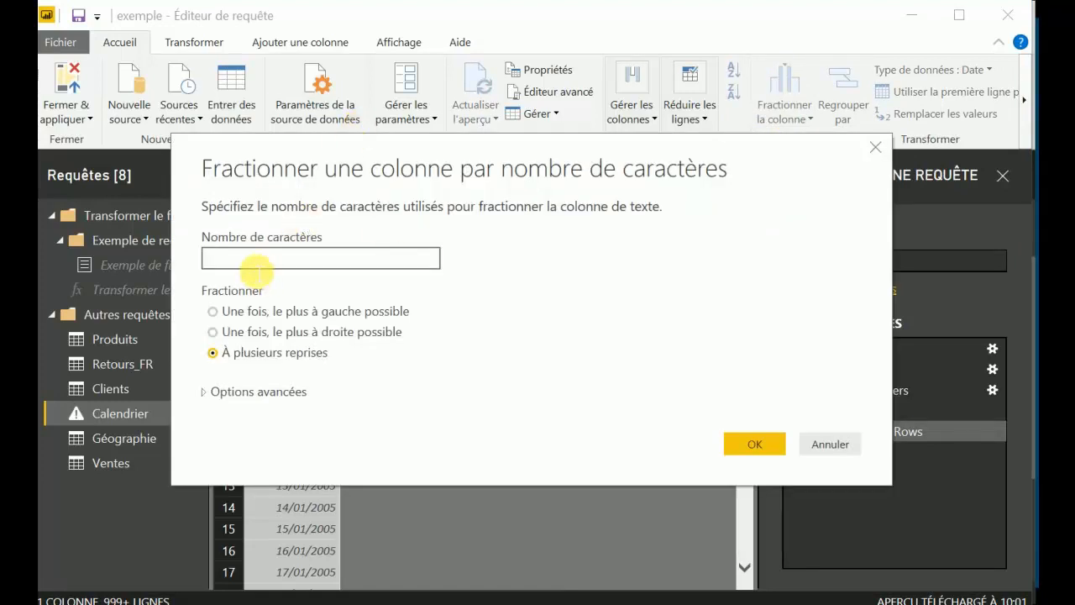
type("4")
left_click(213, 332)
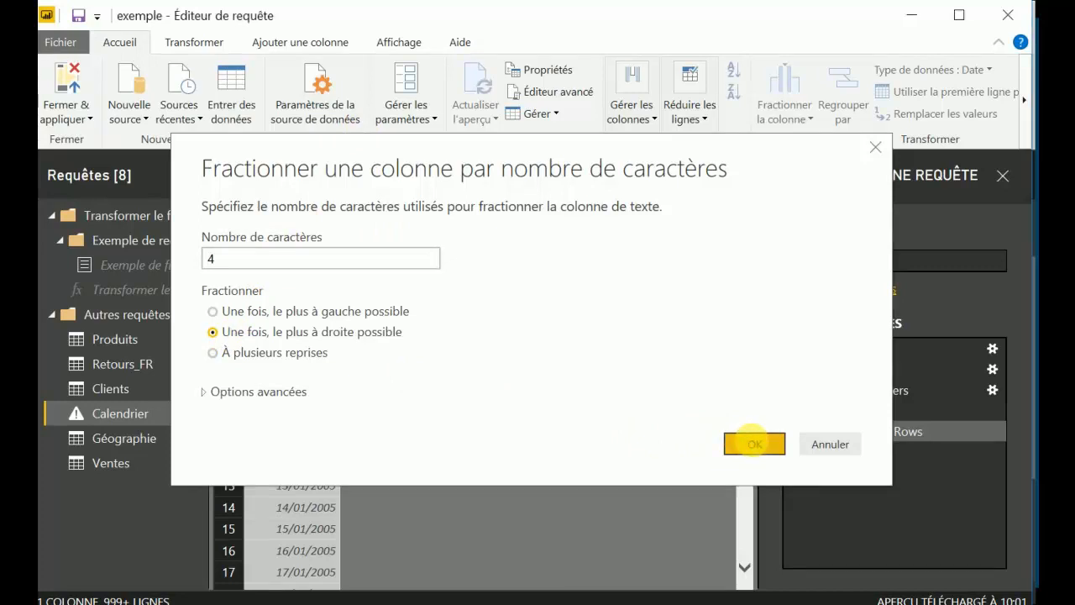
left_click(752, 442)
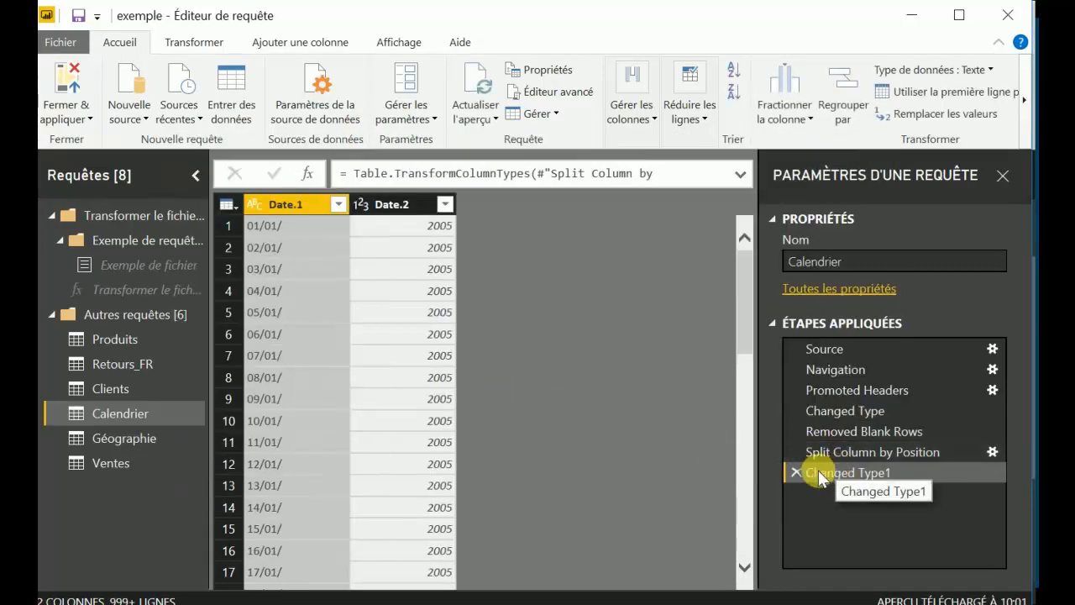
left_click(797, 473)
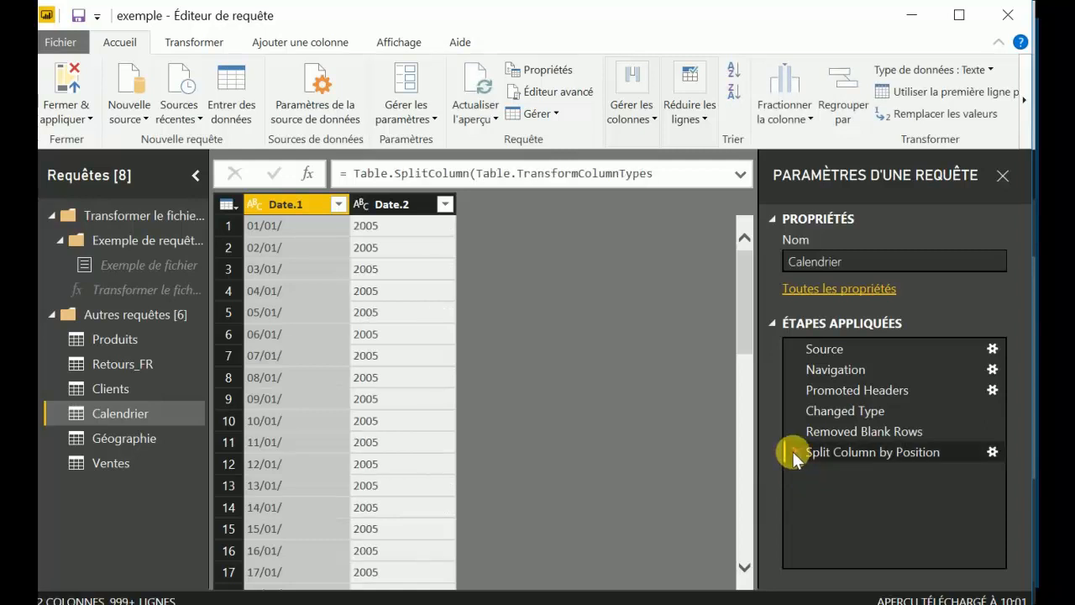
left_click(794, 451)
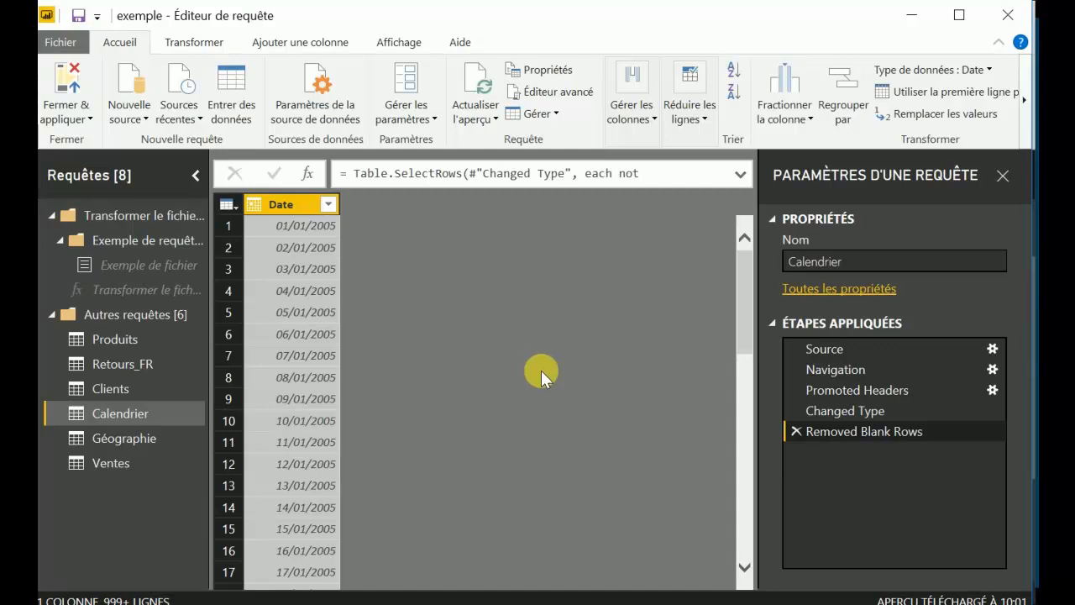
Group the Ventes rows by Mois with the Somme of Montant HT, and delete the resulting grouping step.
left_click(135, 454)
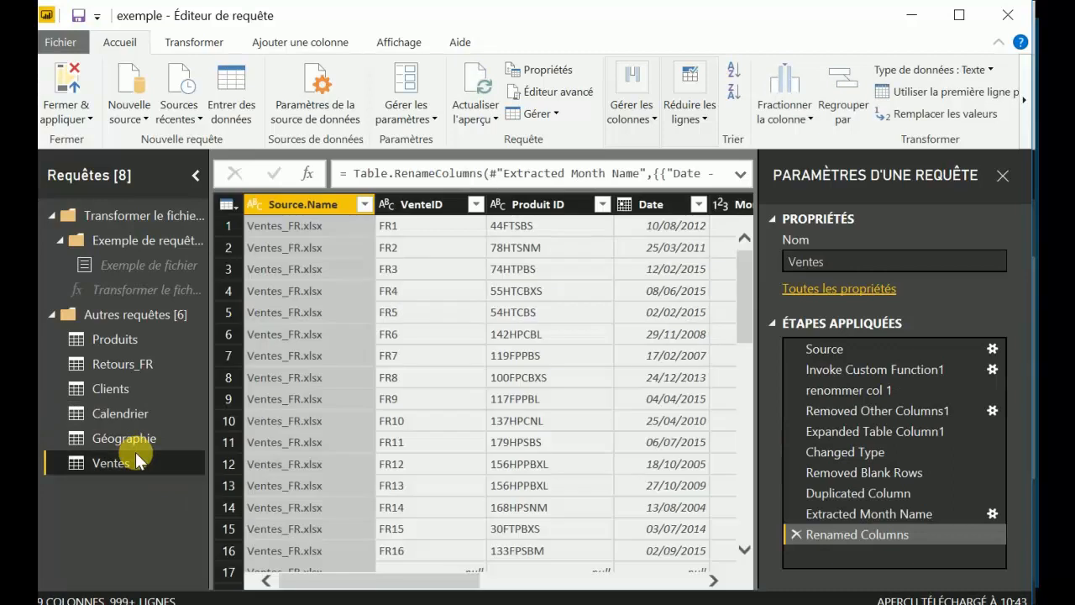
left_click(842, 109)
left_click(335, 302)
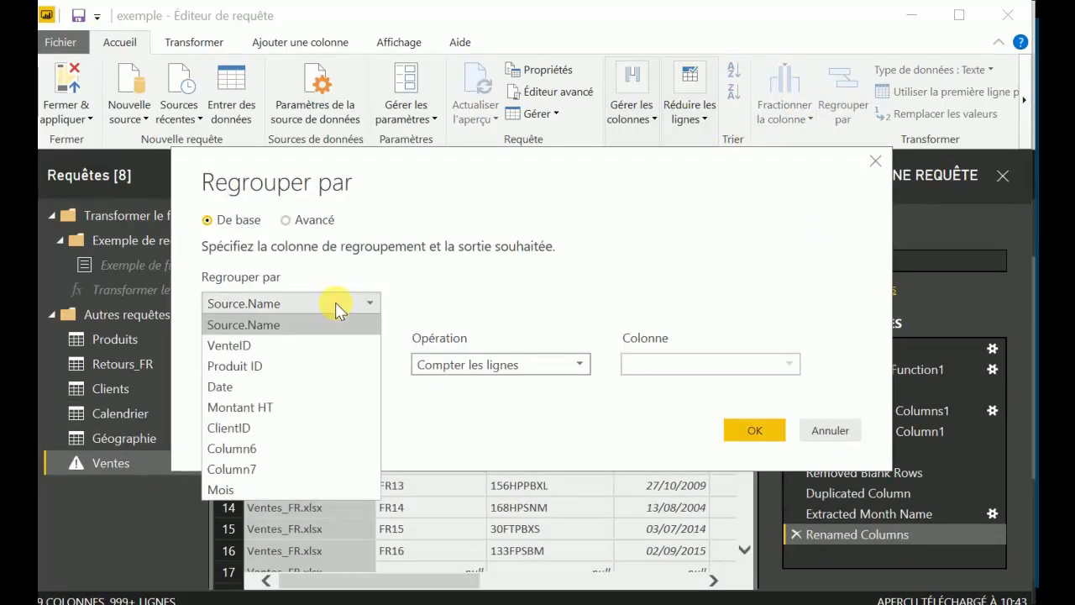
left_click(221, 489)
left_click(495, 363)
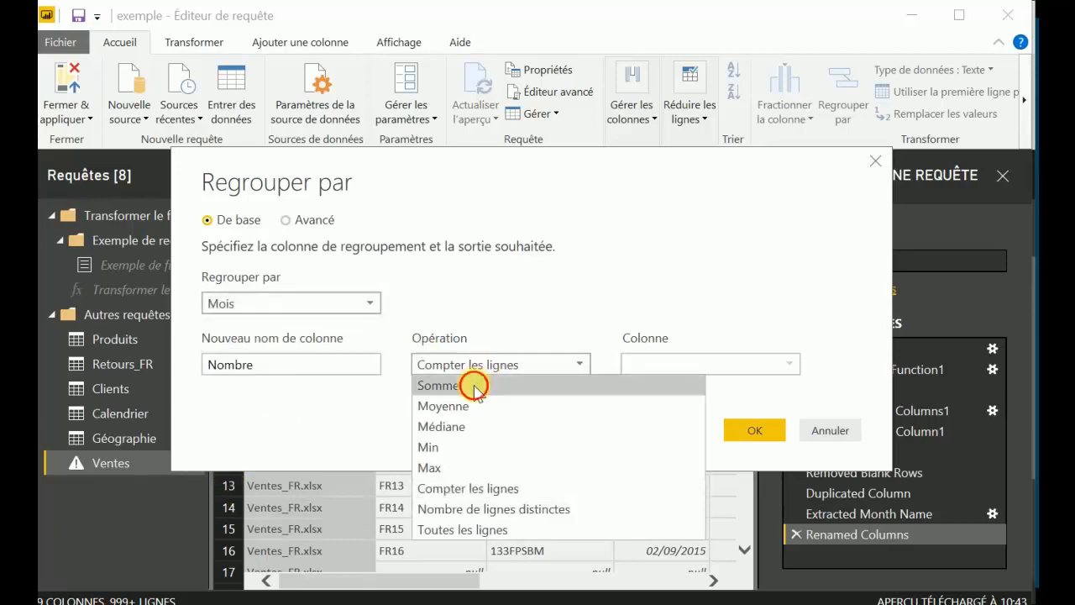
left_click(468, 378)
left_click(681, 369)
left_click(679, 399)
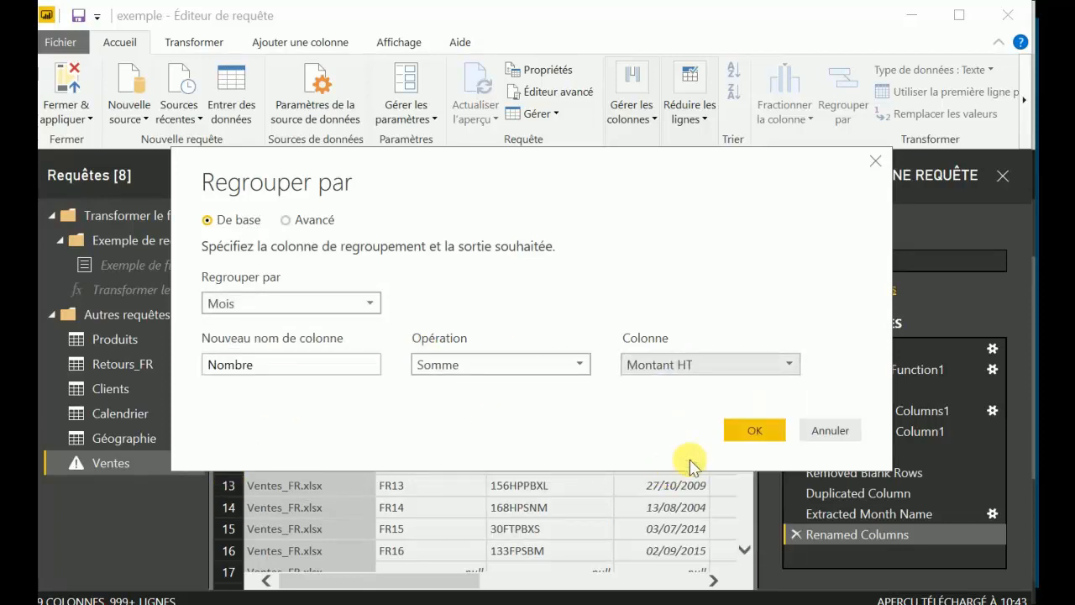
left_click(754, 431)
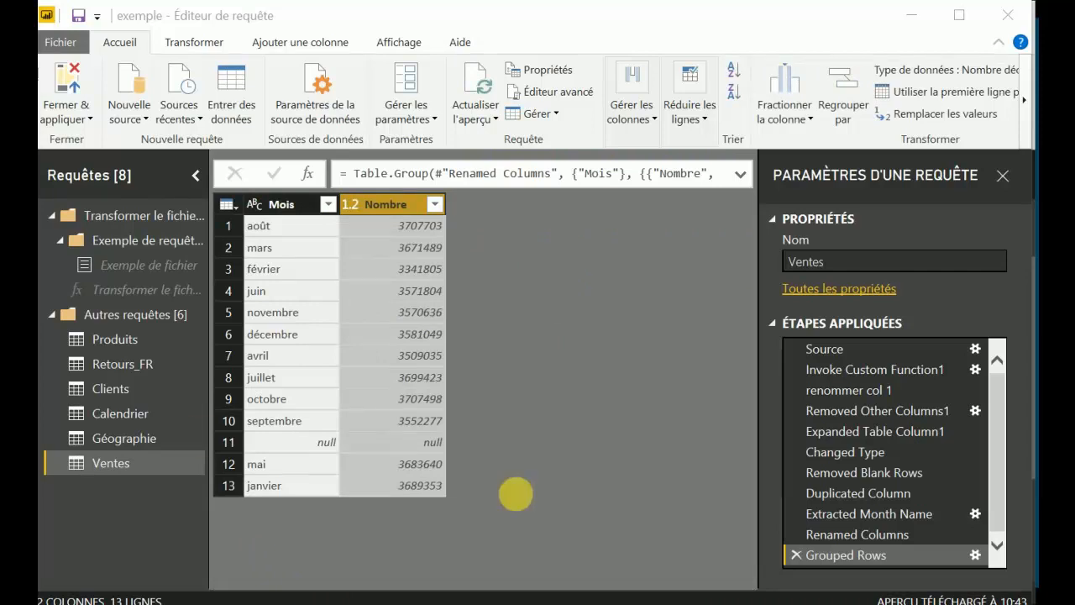
left_click(790, 552)
left_click(789, 551)
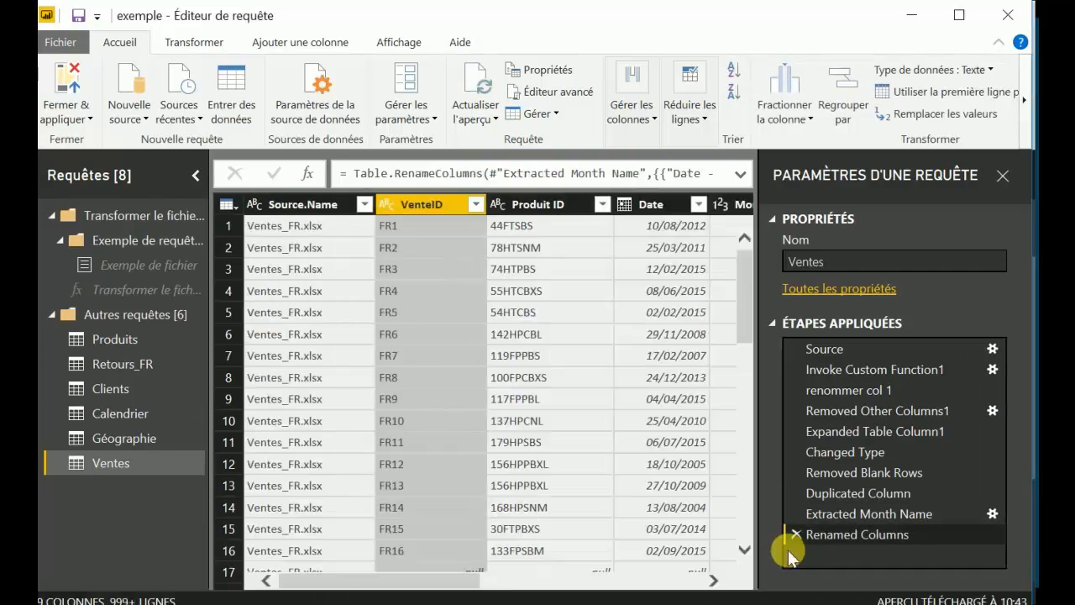
Examine the data type, value replacement, query combining and table transformation options available for the Ventes query.
left_click(933, 69)
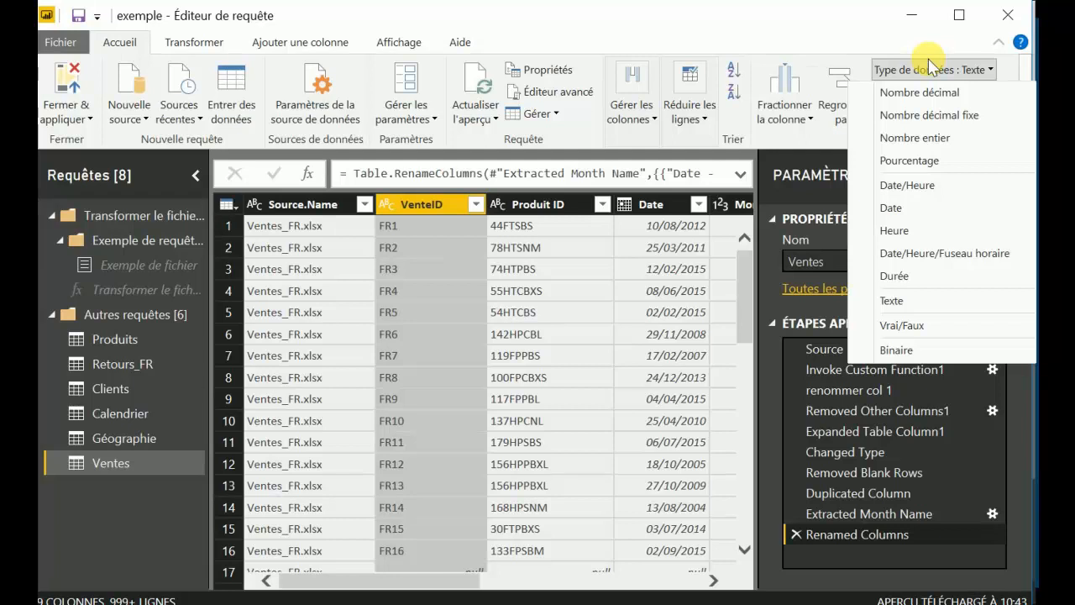
left_click(933, 69)
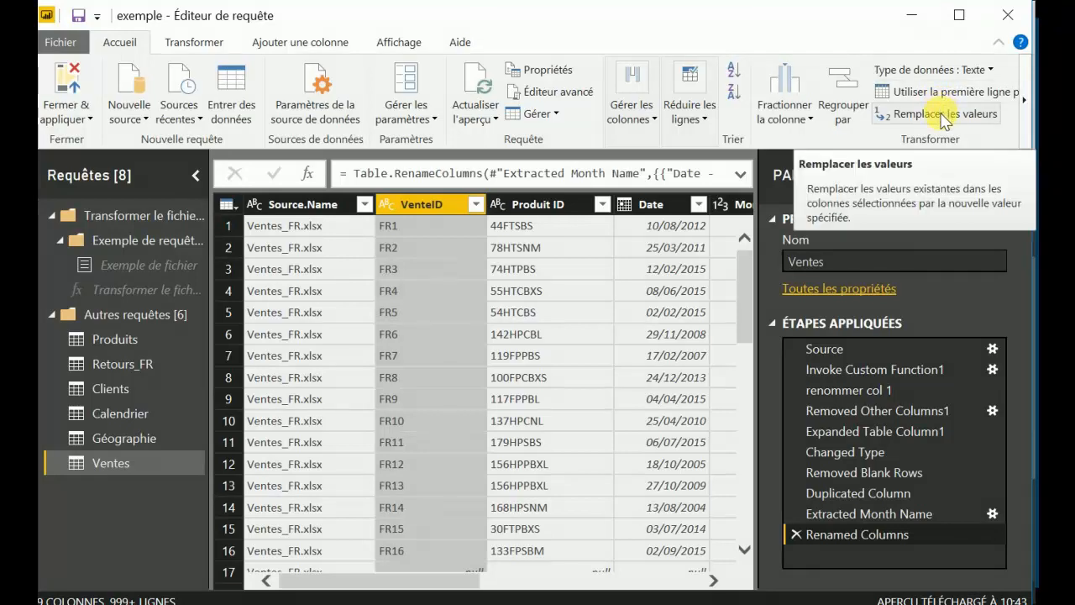
left_click(321, 204)
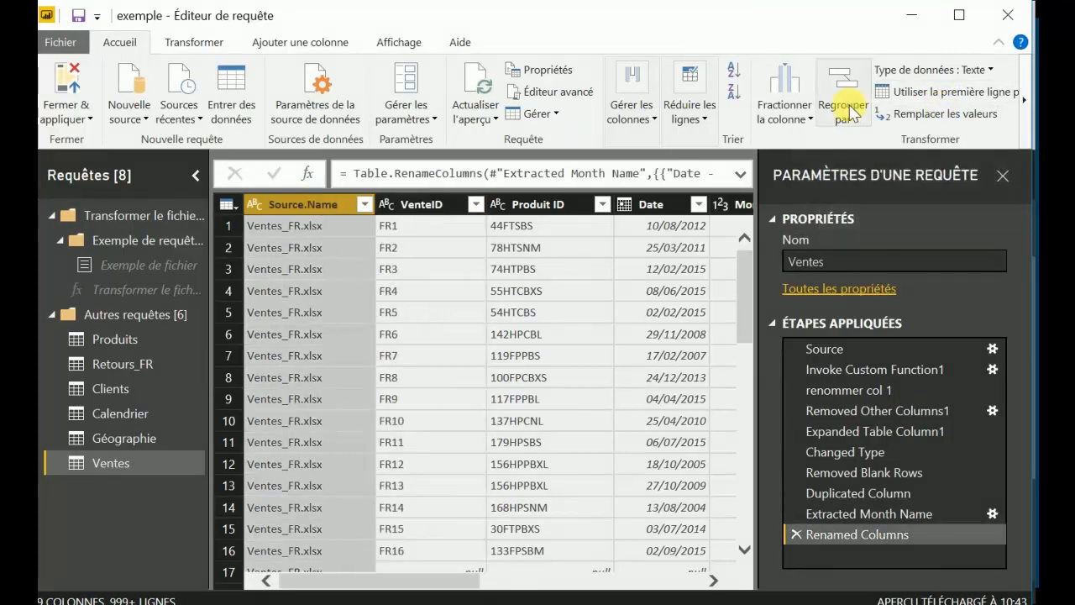
left_click(924, 116)
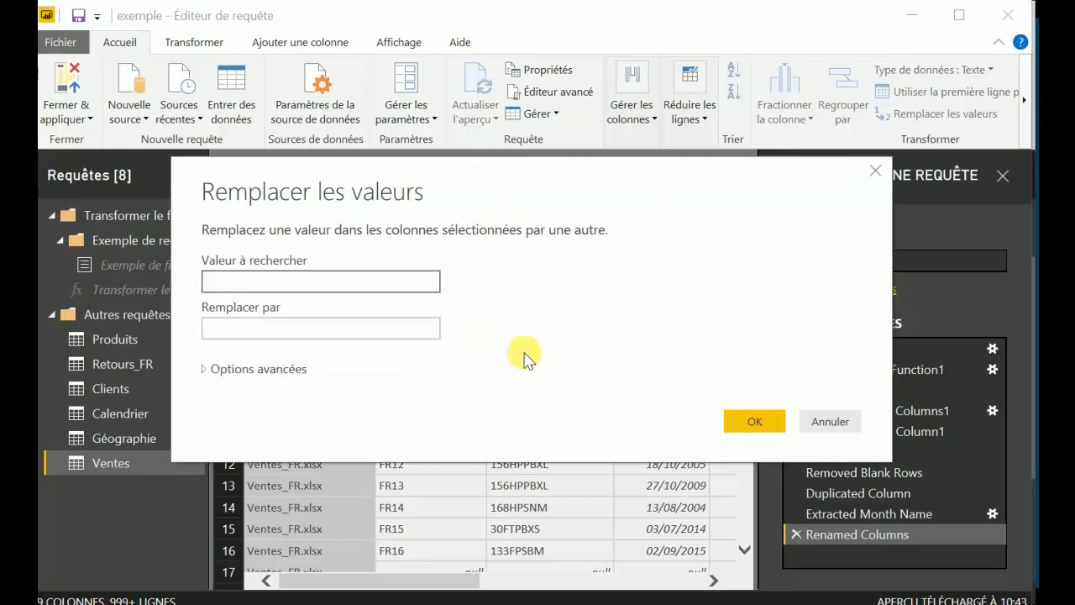
left_click(830, 421)
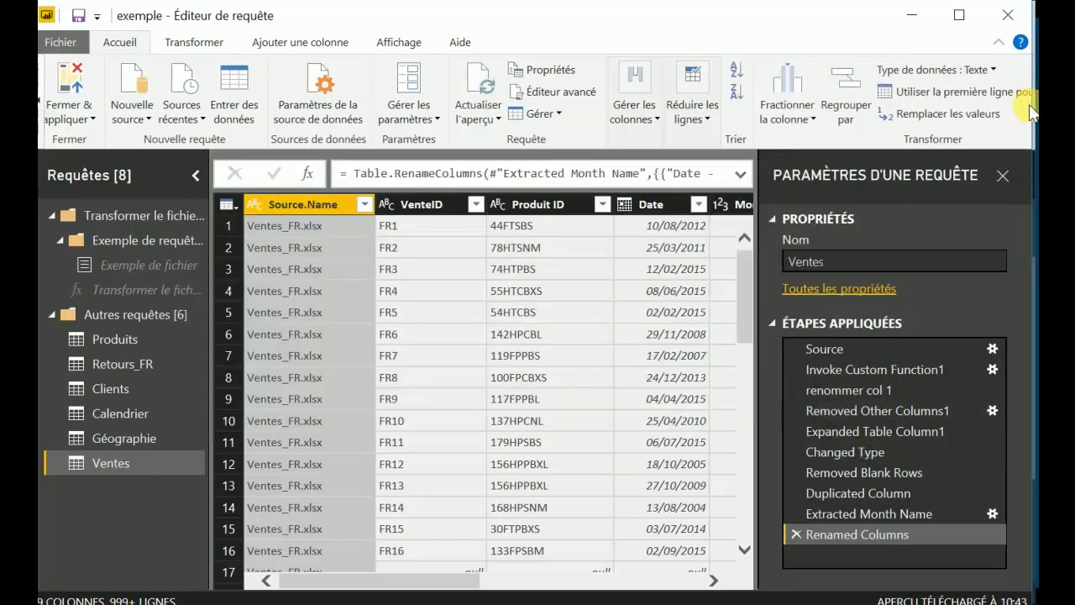
left_click(1031, 113)
left_click(1001, 93)
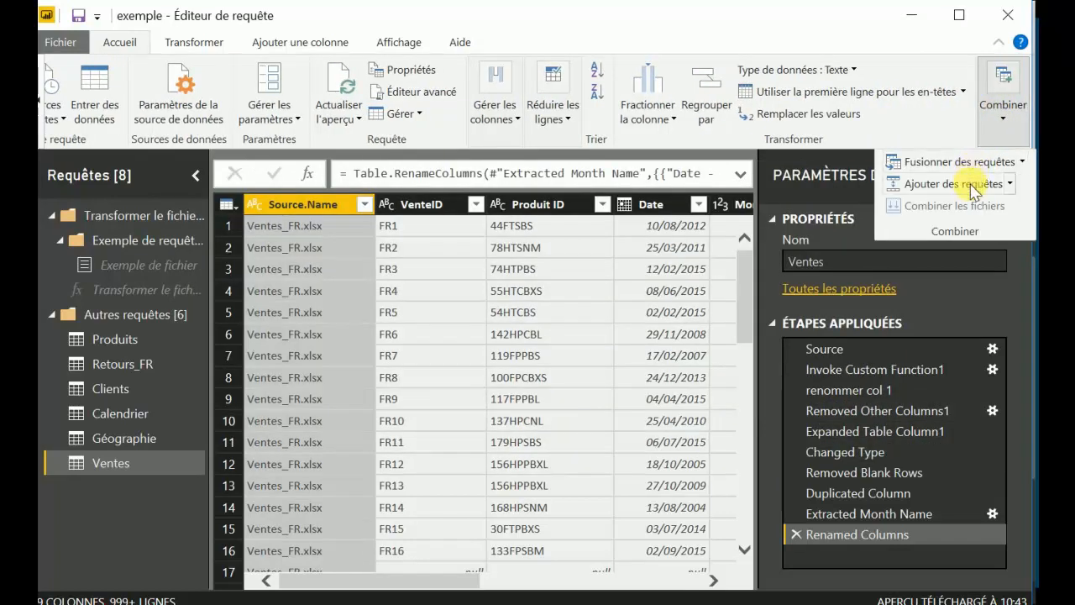
left_click(1004, 126)
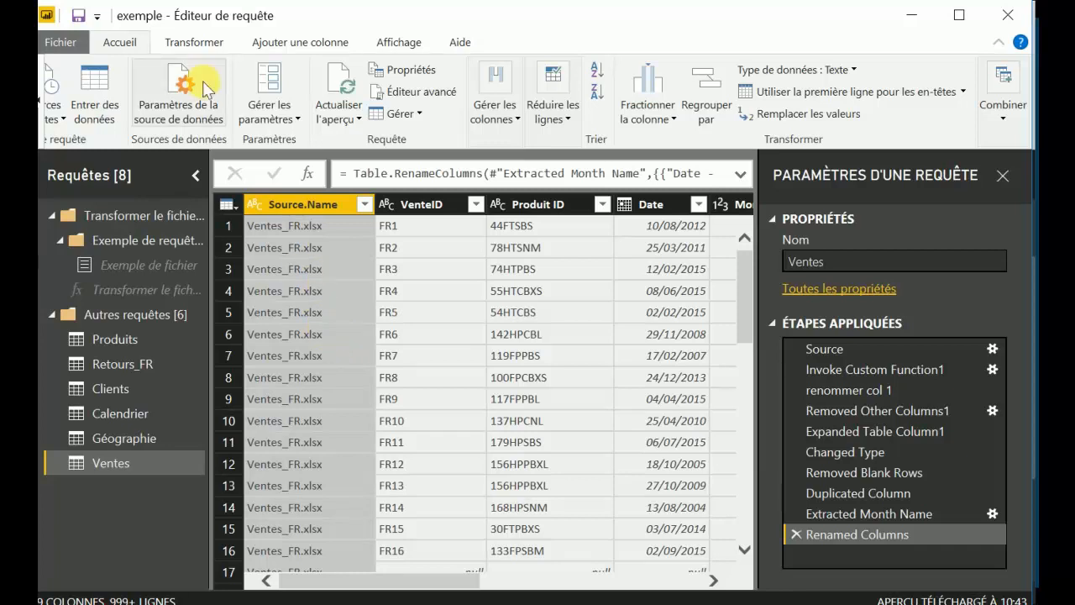
left_click(191, 42)
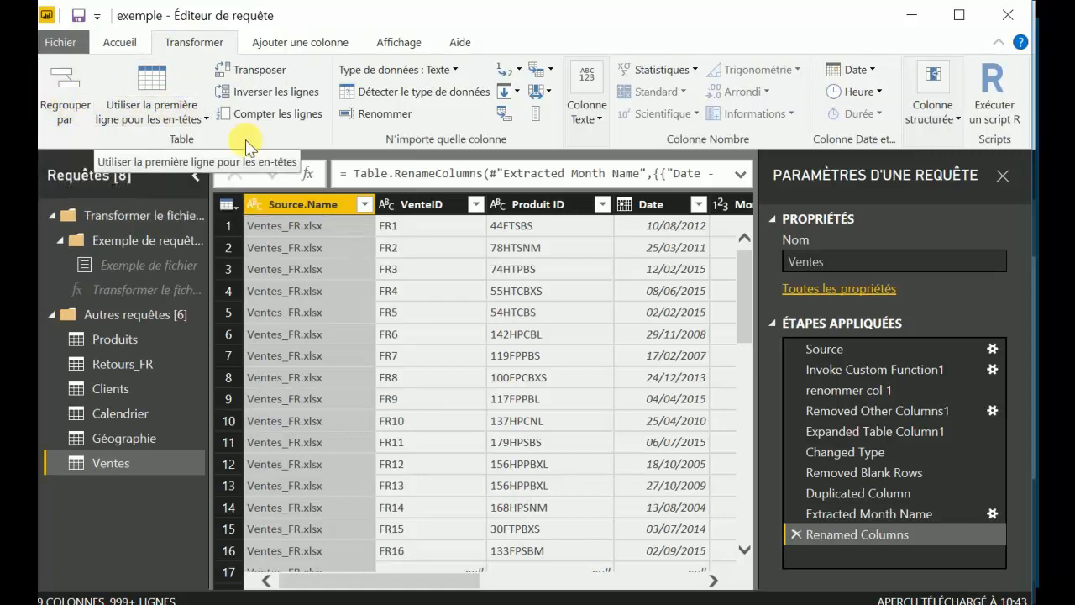
left_click(119, 41)
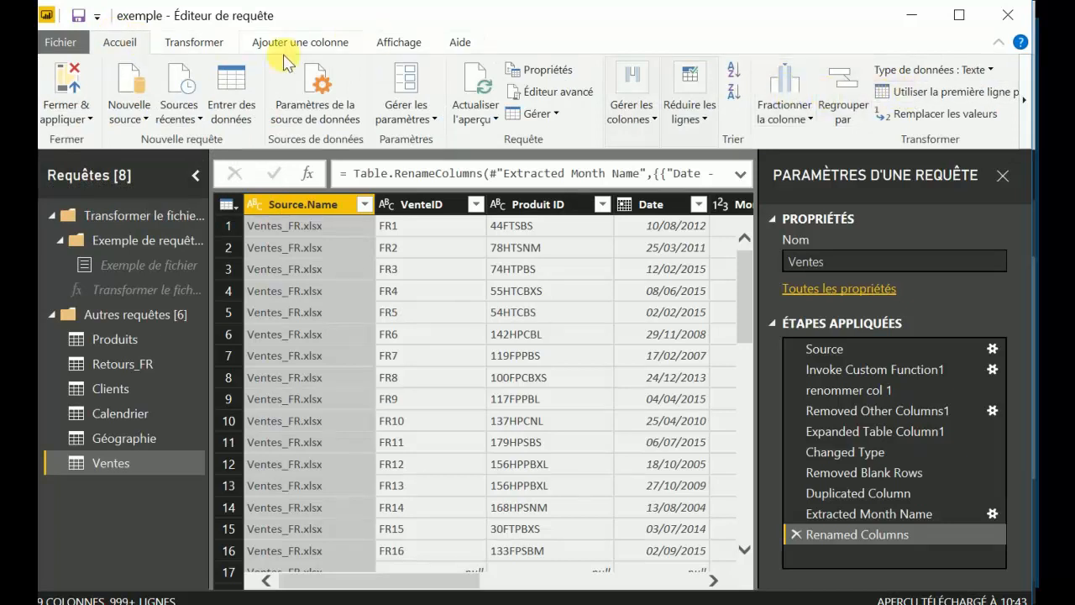
Transpose the Calendrier table and delete the resulting transposition step.
left_click(188, 43)
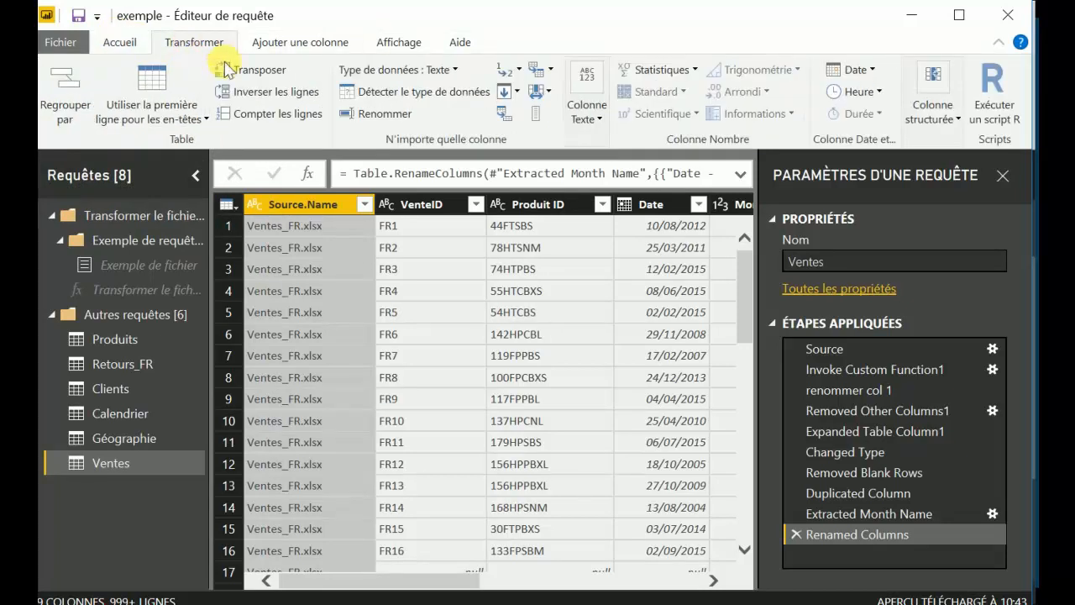
left_click(120, 410)
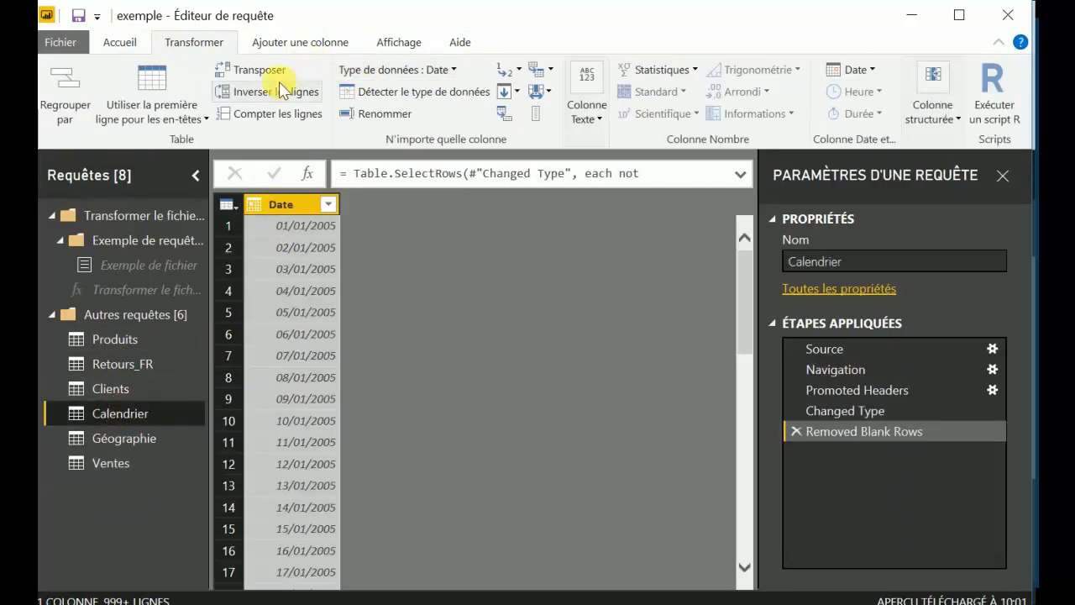
left_click(252, 71)
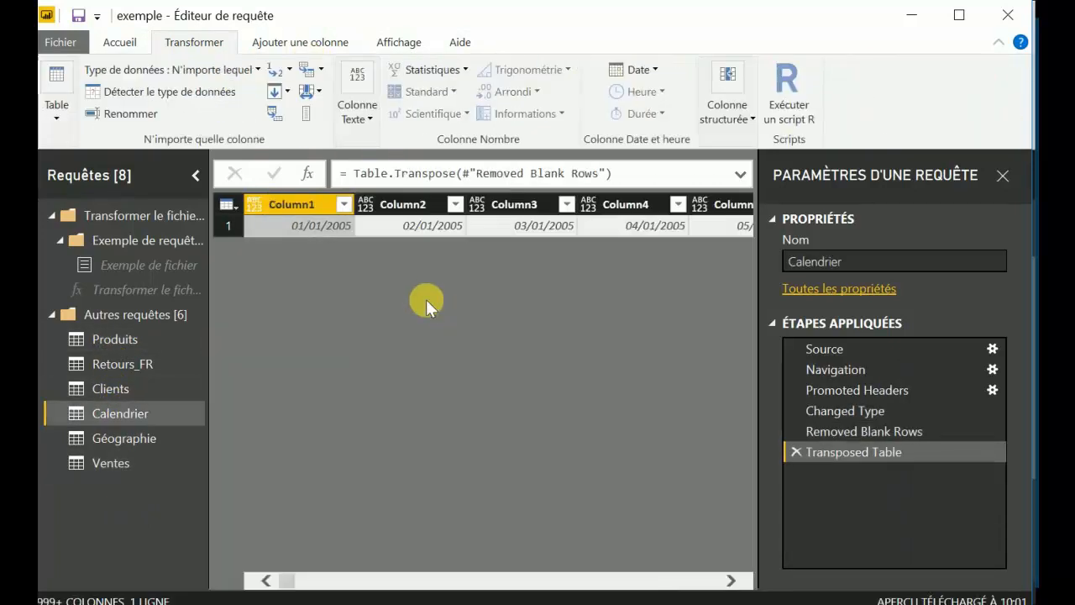
left_click(795, 452)
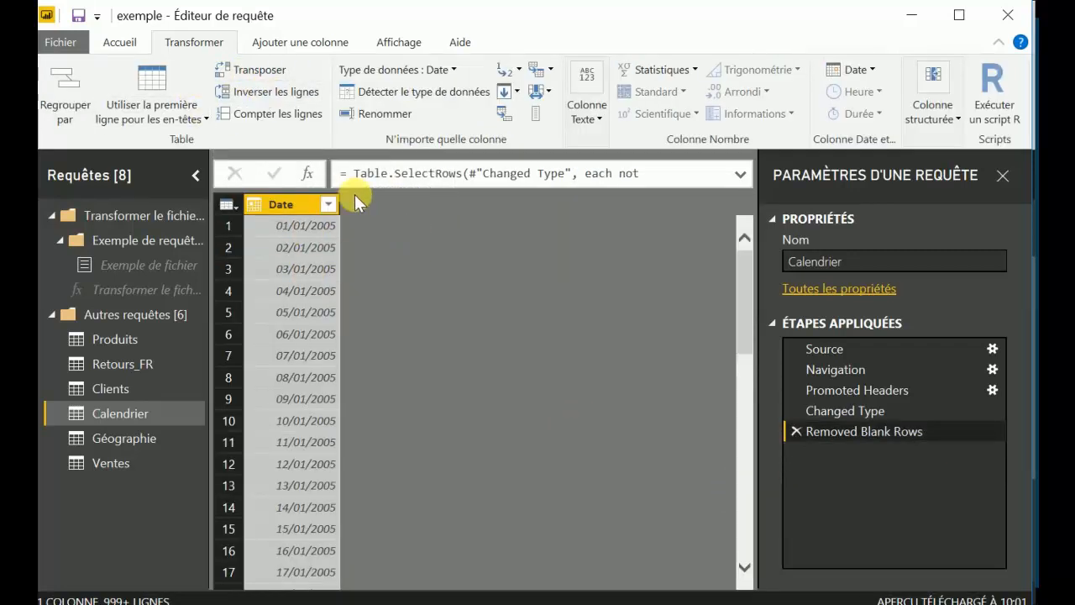
Count the rows of the Calendrier table and delete the resulting counting step.
left_click(286, 114)
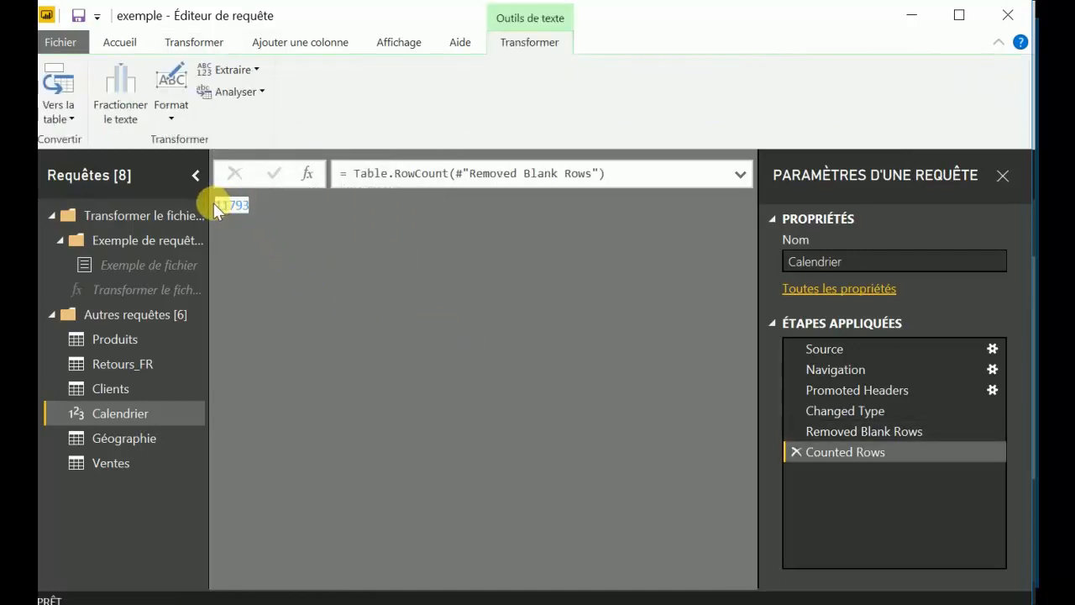
left_click(795, 452)
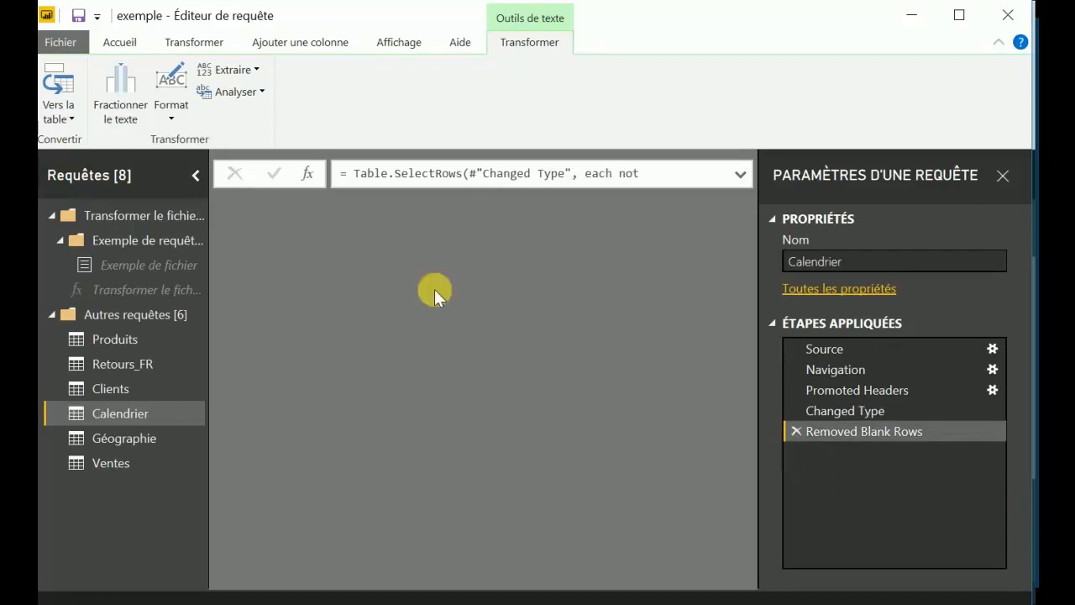
left_click(193, 42)
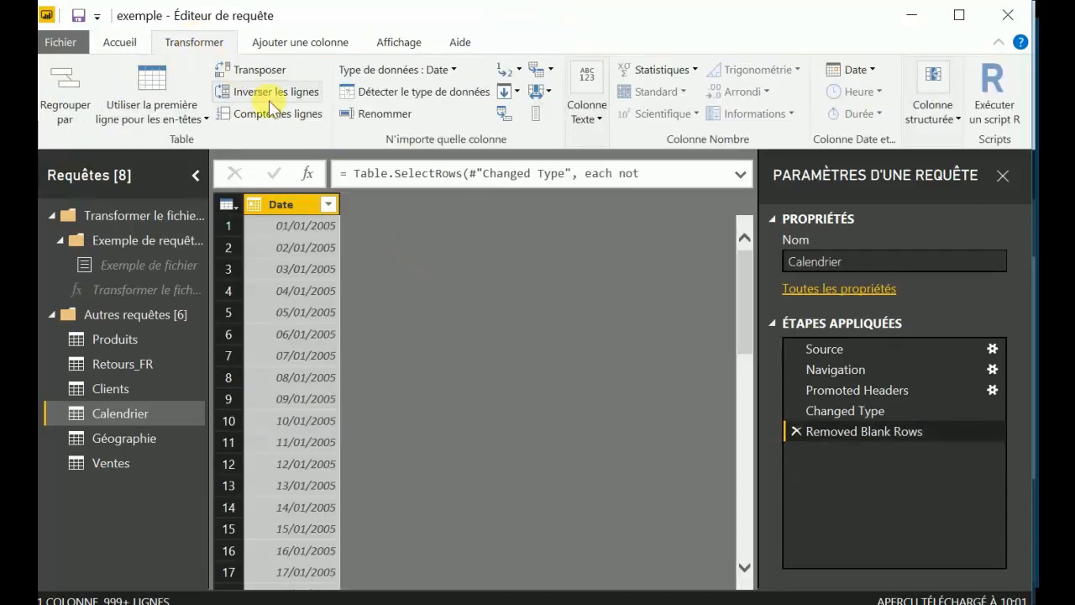
left_click(445, 70)
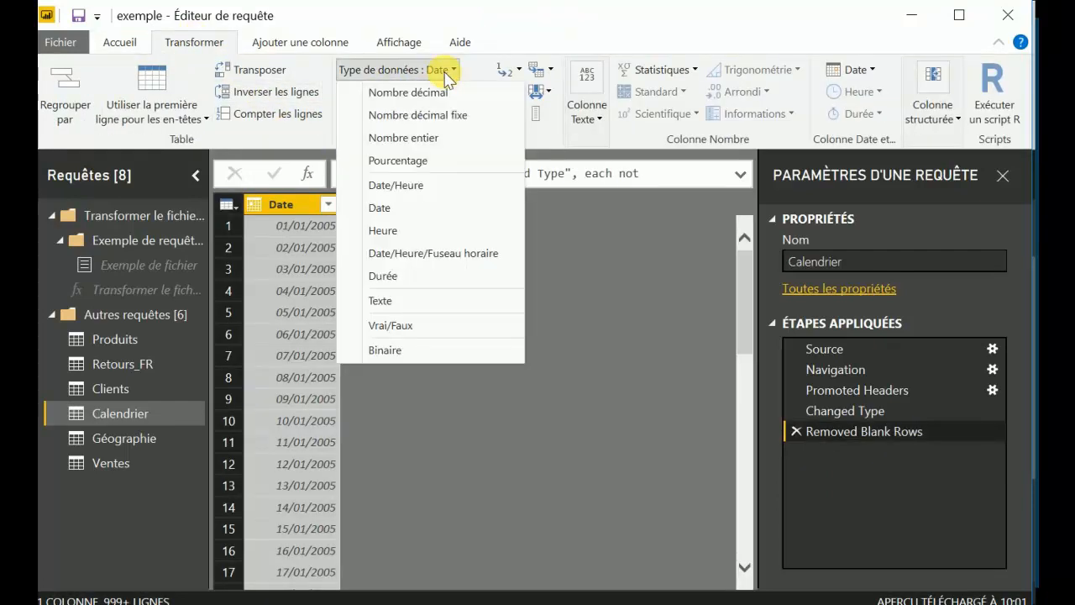
left_click(446, 75)
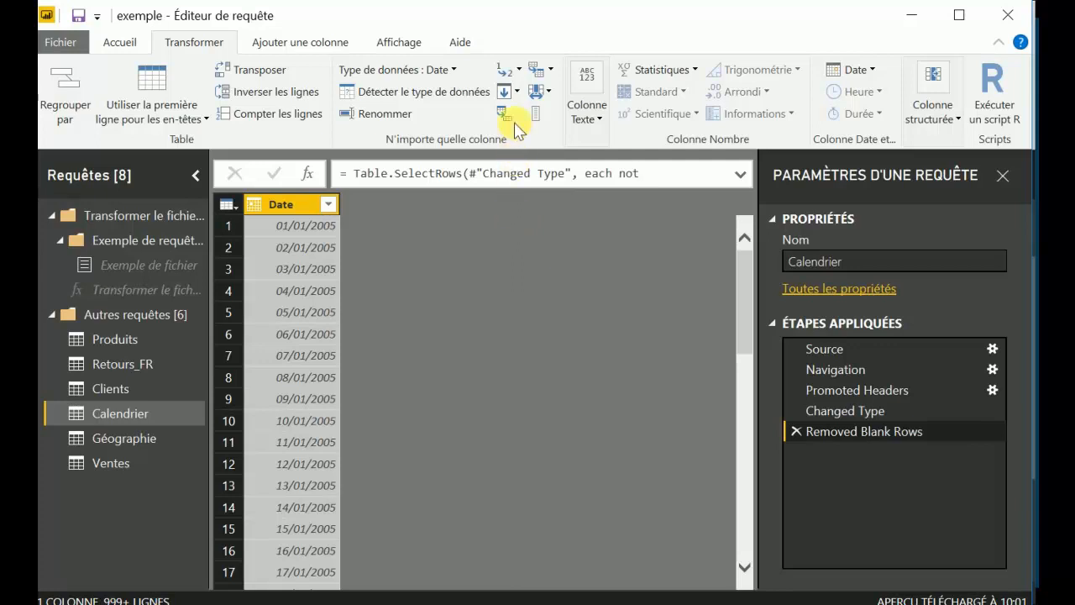
left_click(504, 93)
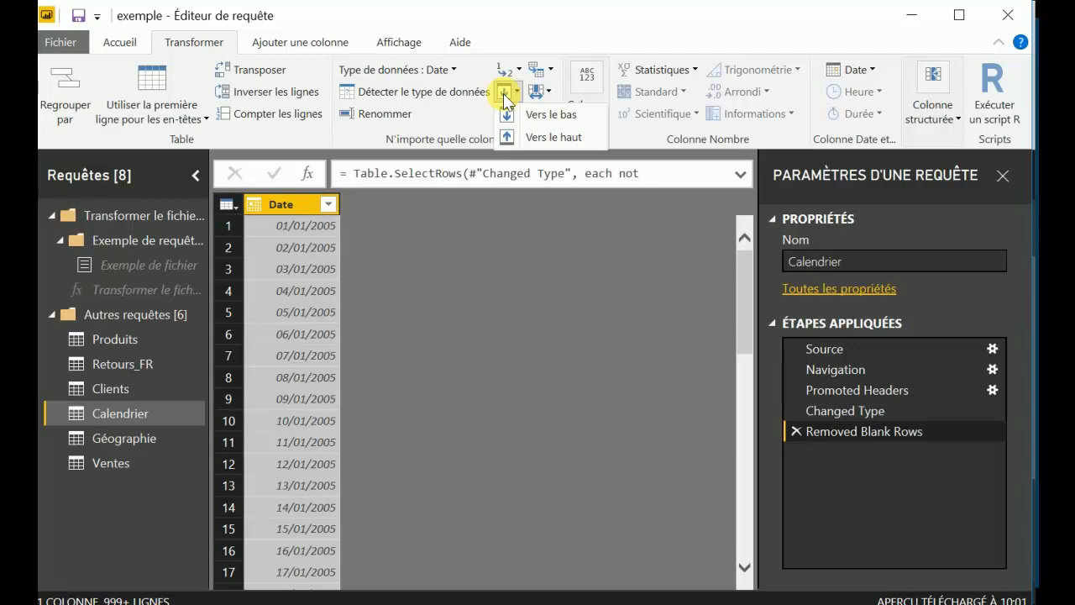
left_click(499, 288)
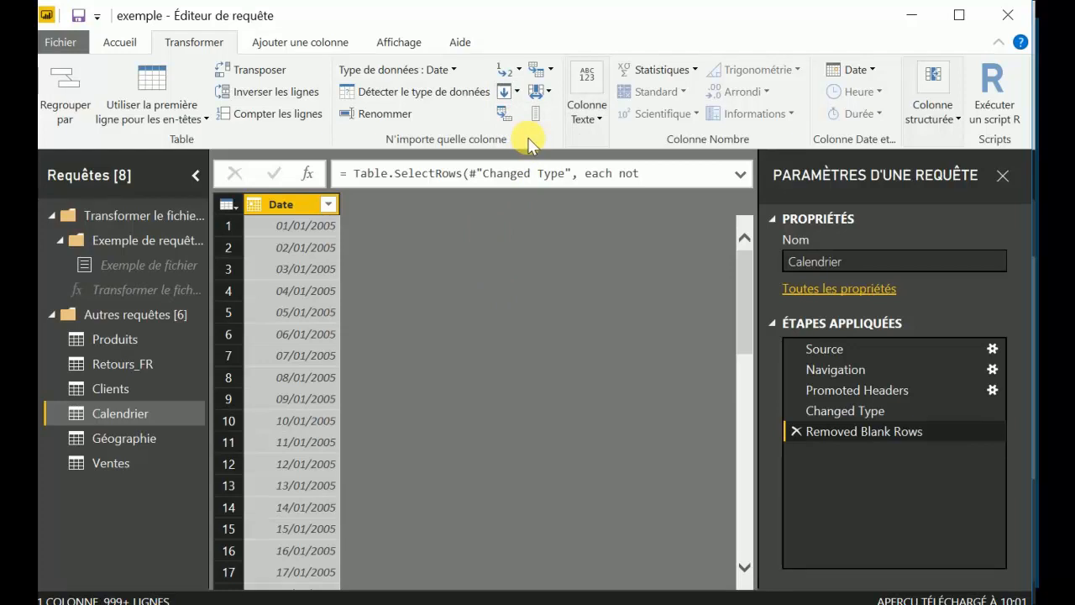
Reorder the Produits columns so Produit ID comes after index and Type comes before Genre H-F.
left_click(109, 339)
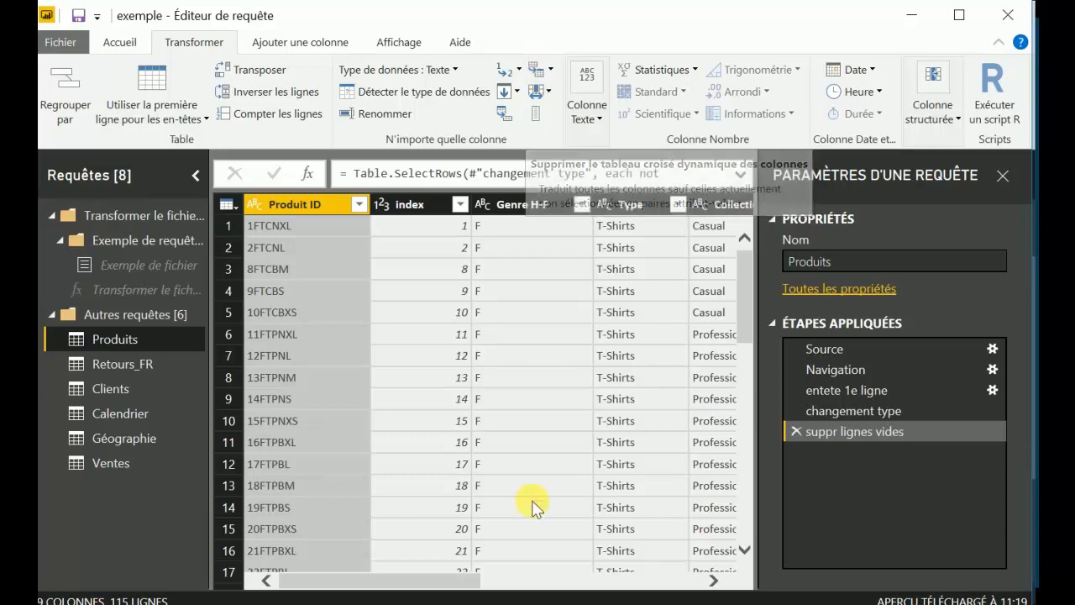
left_click(544, 97)
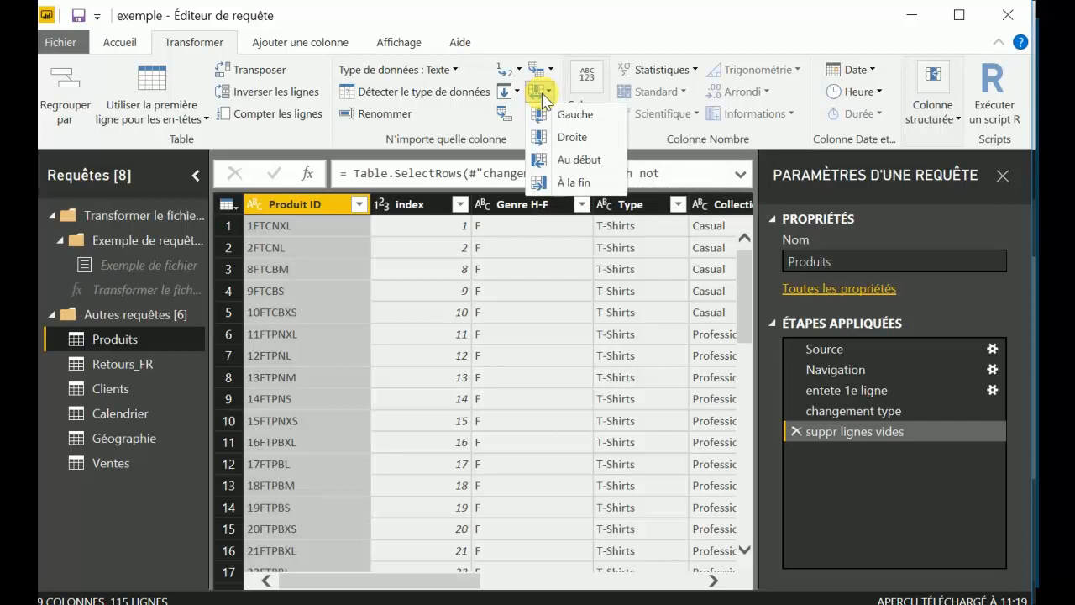
left_click(571, 137)
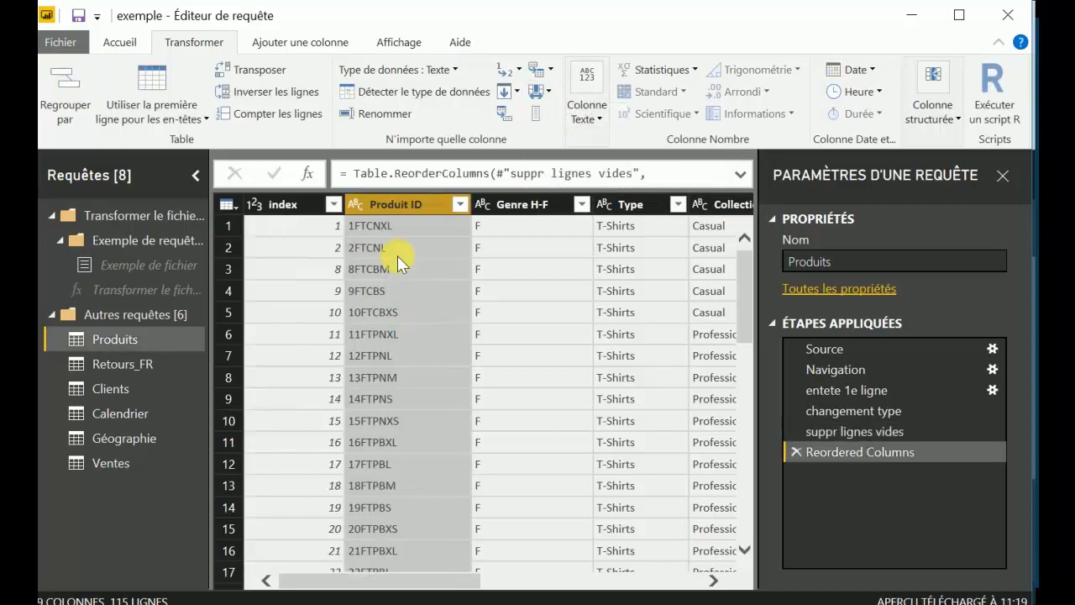
mouse_move(629, 202)
left_mouse_down()
mouse_move(547, 211)
mouse_move(547, 221)
left_mouse_up()
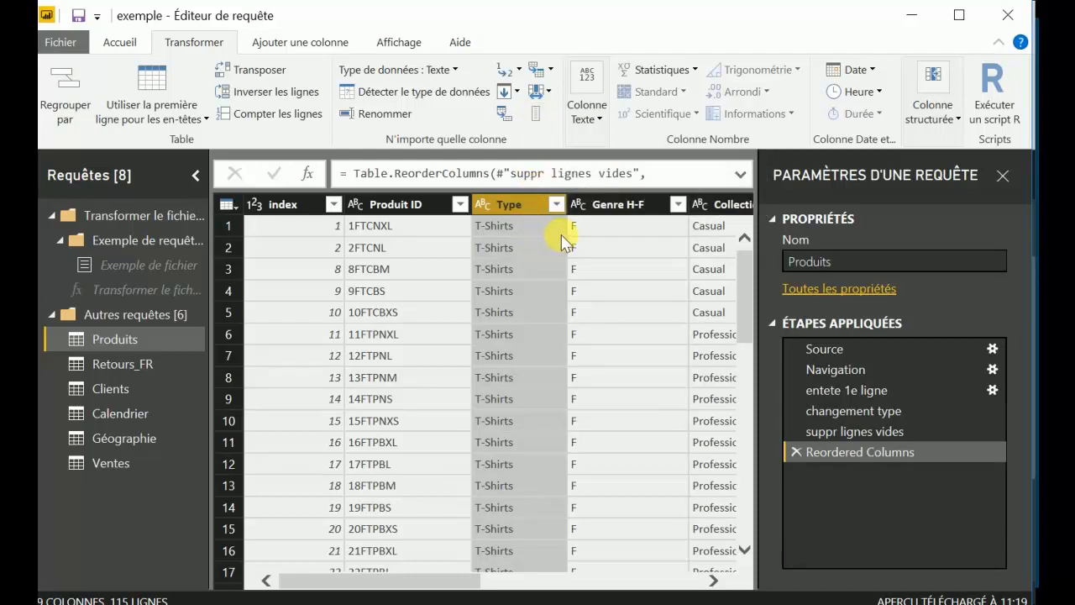
Convert the text in the Type column of the Produits query to uppercase.
left_click(593, 114)
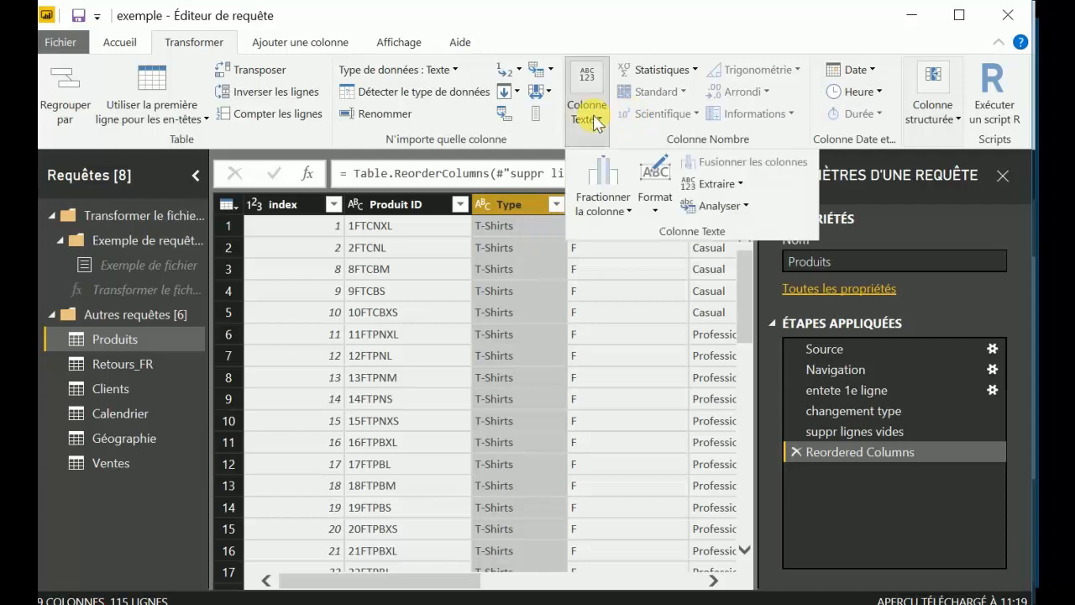
left_click(627, 213)
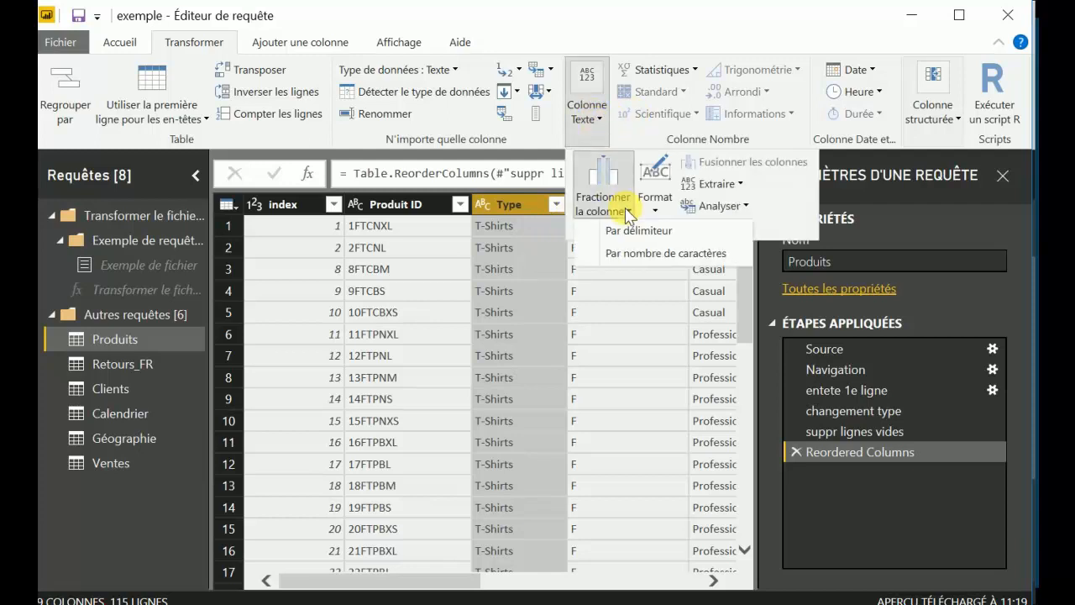
left_click(655, 211)
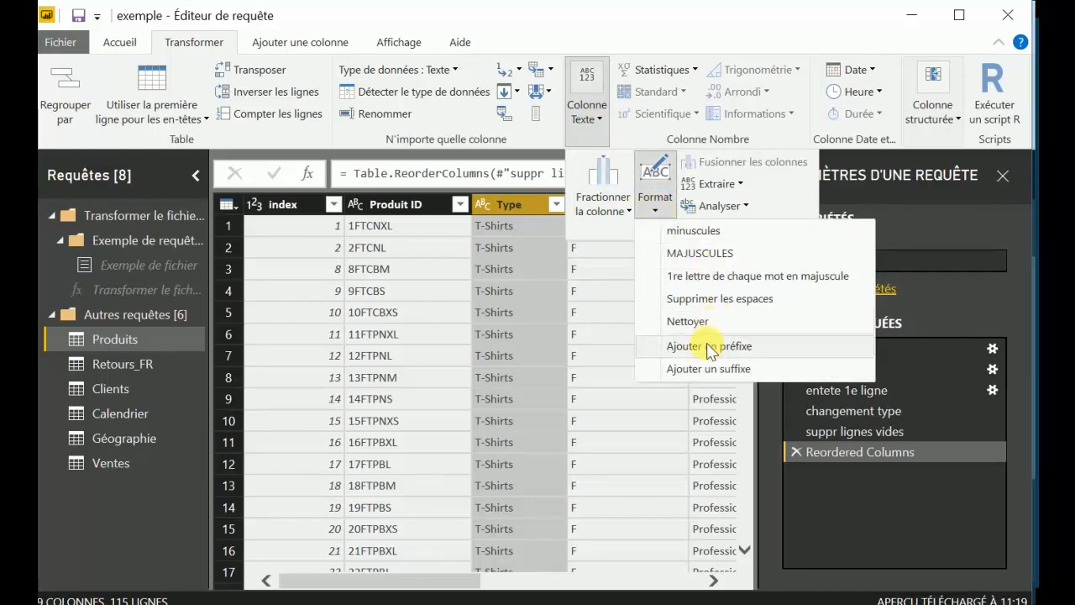
left_click(701, 253)
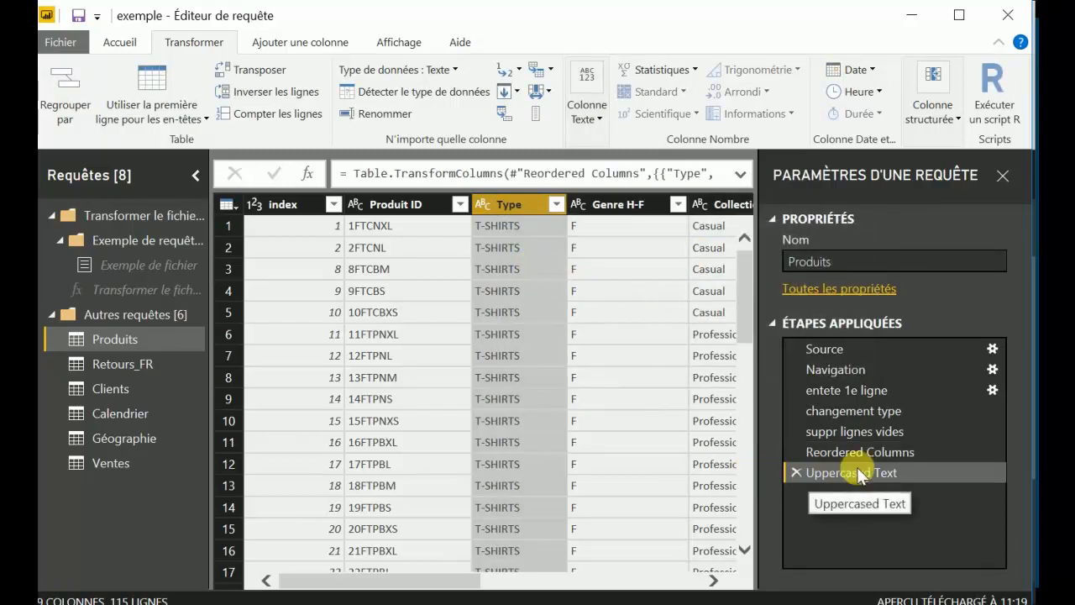
left_click(586, 107)
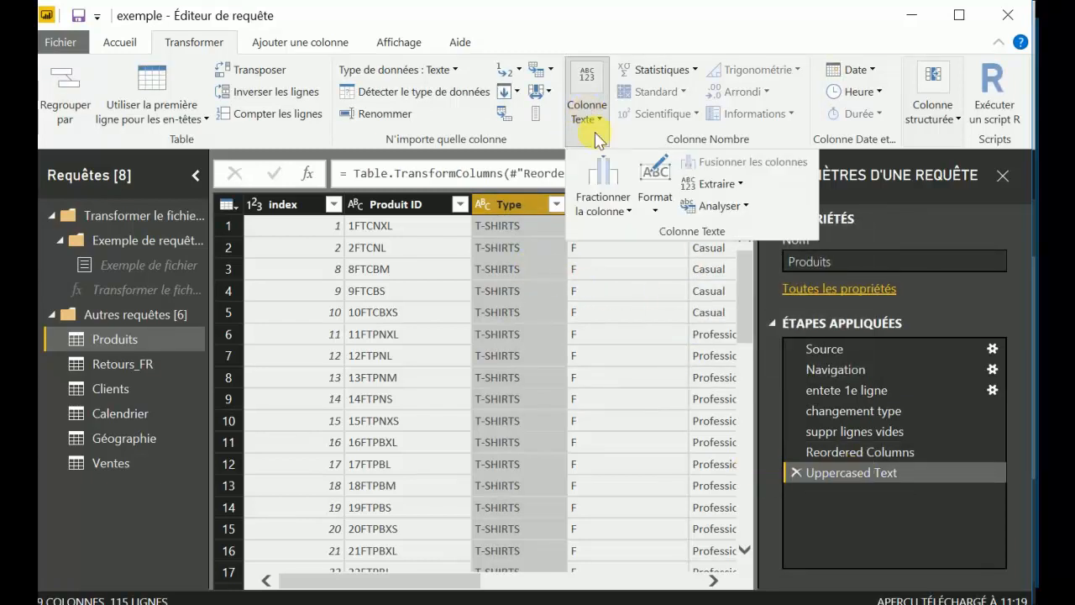
left_click(621, 210)
left_click(655, 210)
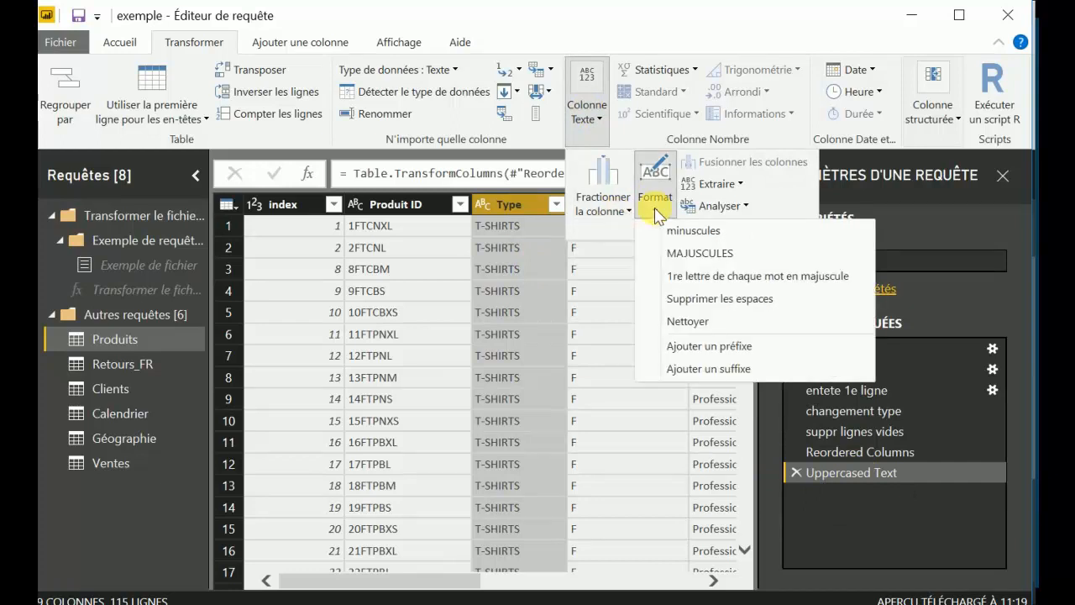
left_click(739, 184)
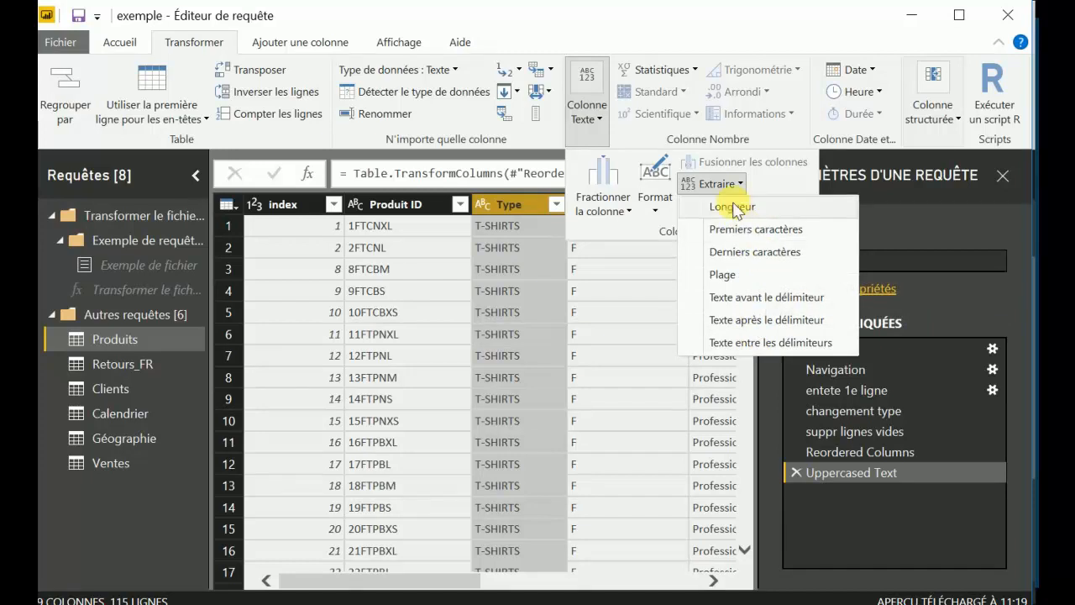
left_click(715, 183)
Duplicate the Type column of the Produits query and keep only the first 3 characters in the copy.
right_click(516, 209)
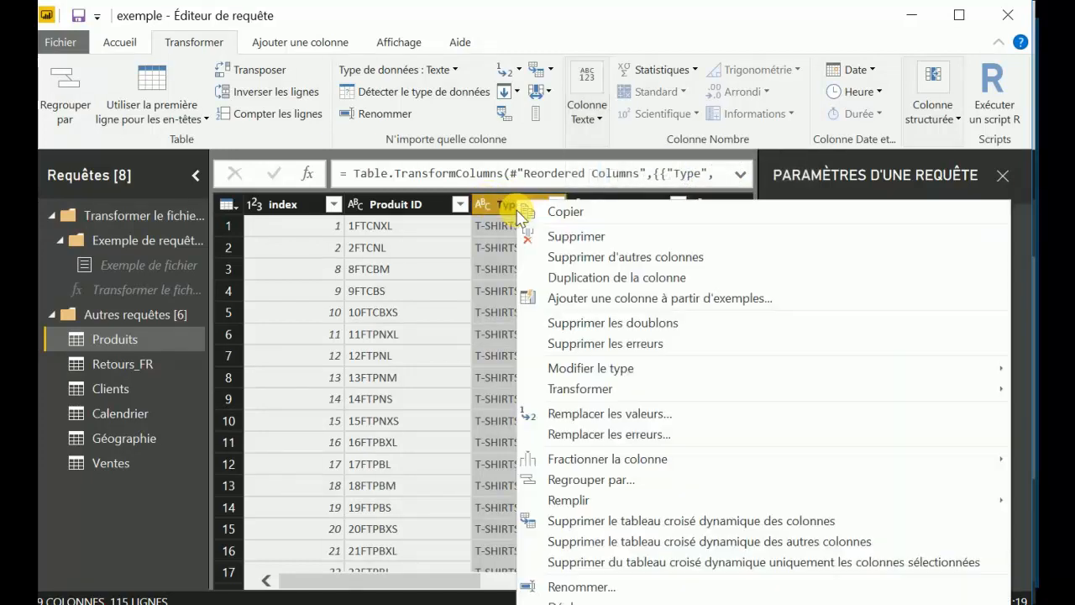
left_click(571, 277)
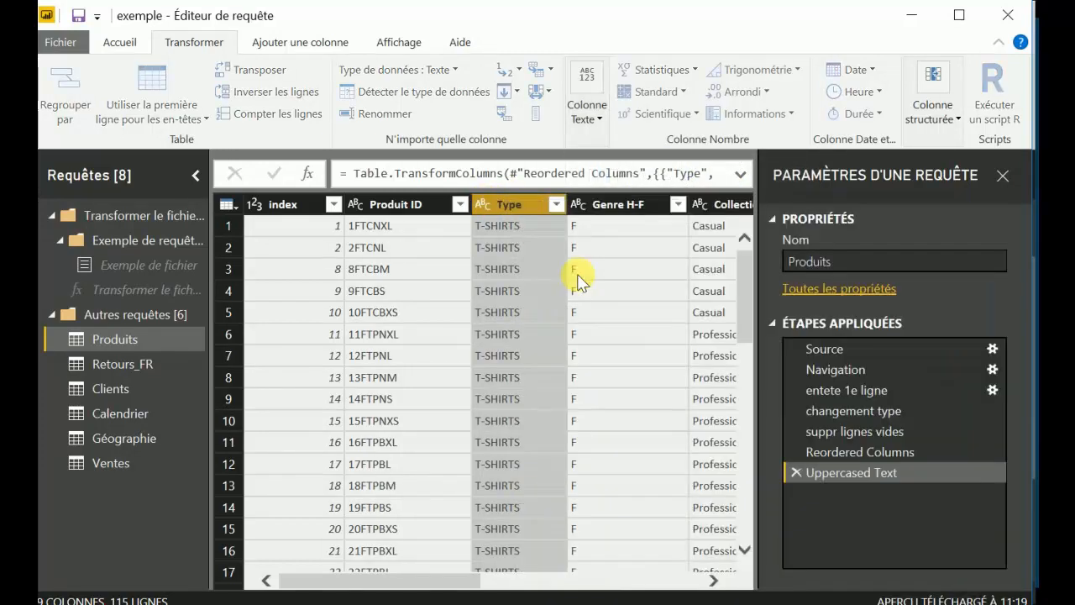
left_click(586, 105)
left_click(655, 202)
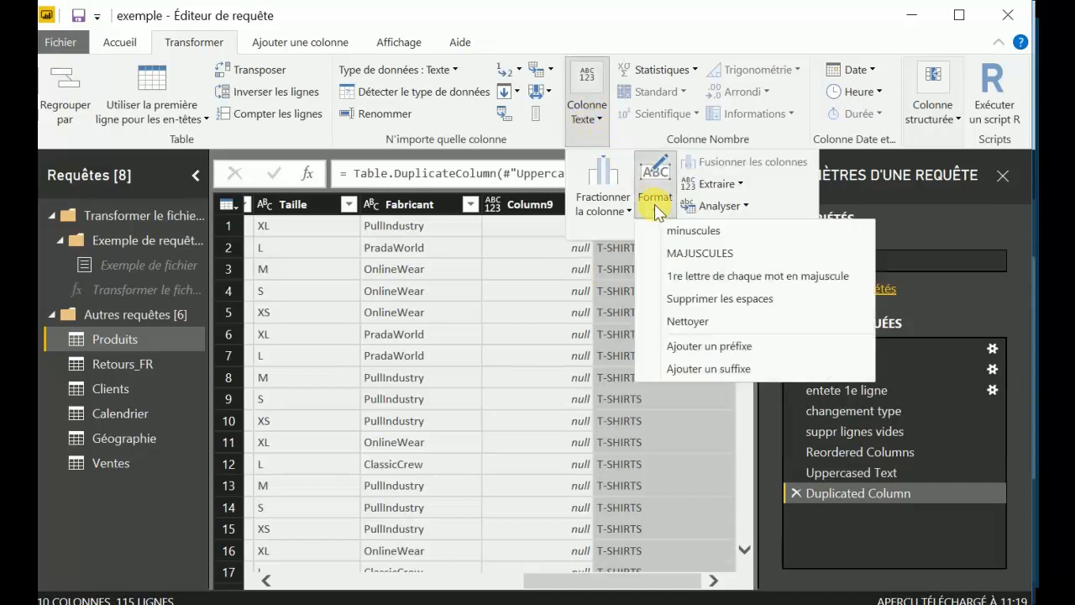
left_click(714, 183)
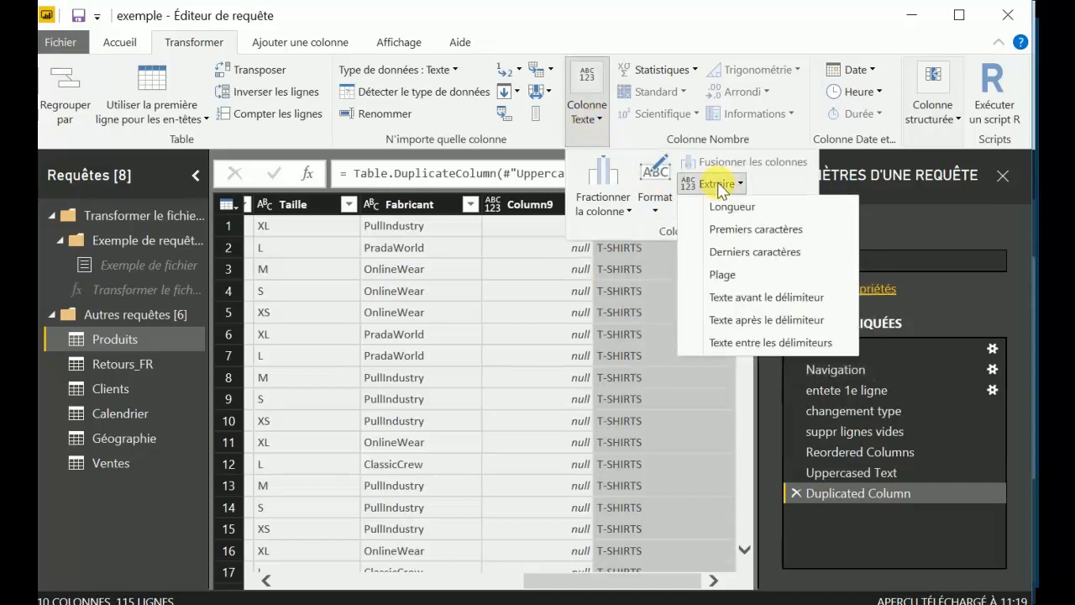
left_click(741, 229)
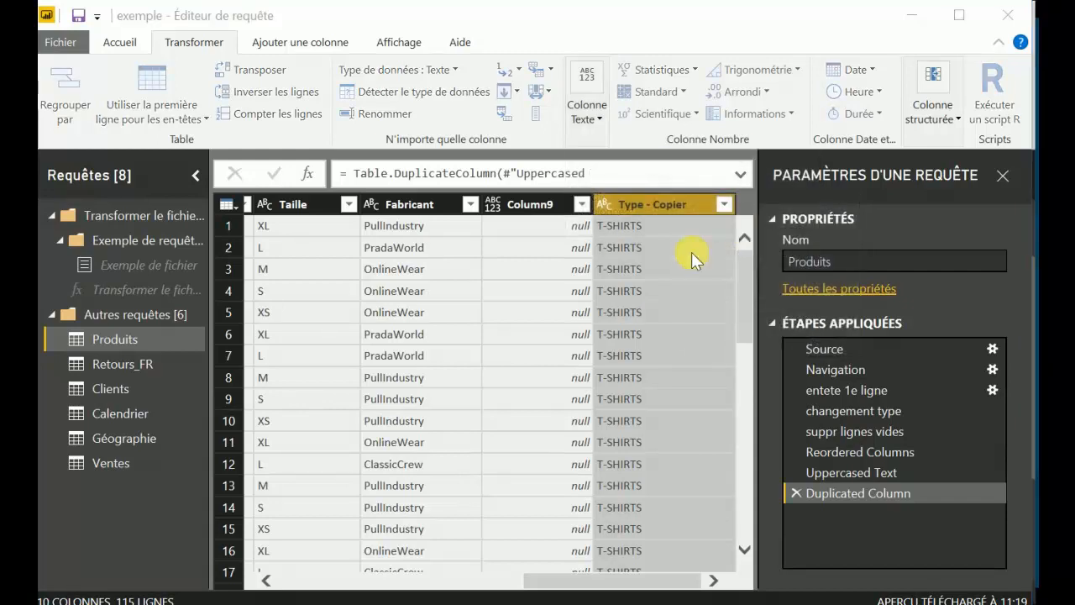
type("3")
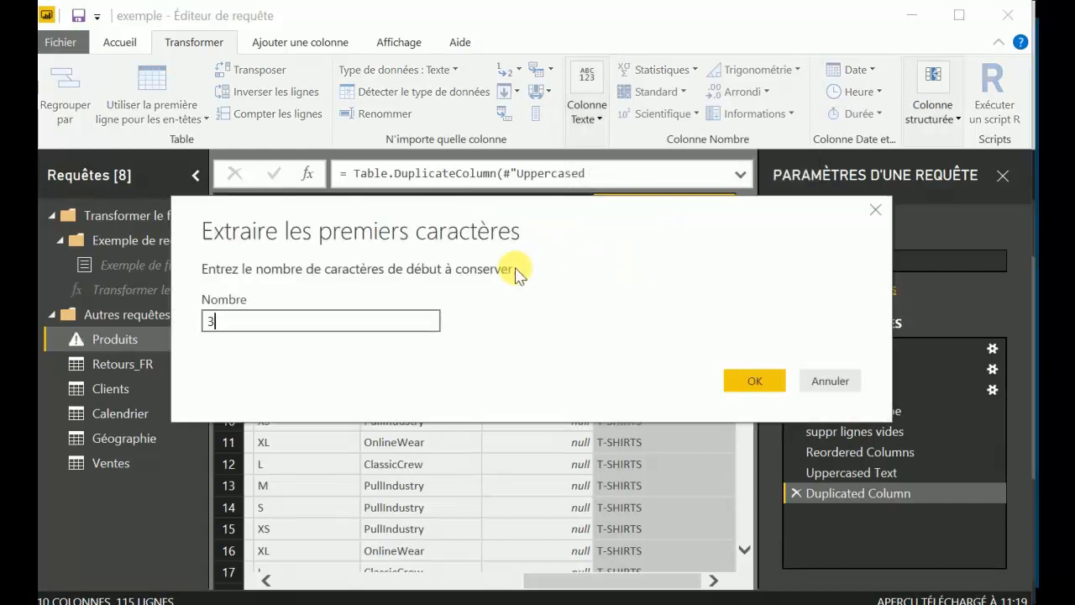
key("Return")
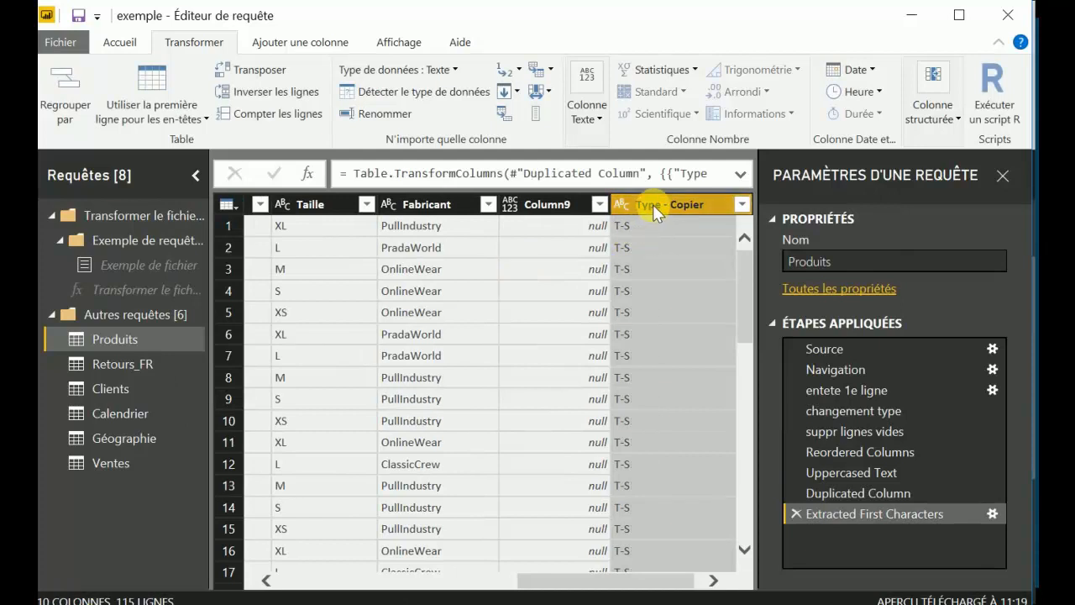
Rename the duplicated Type column as test.
right_click(652, 204)
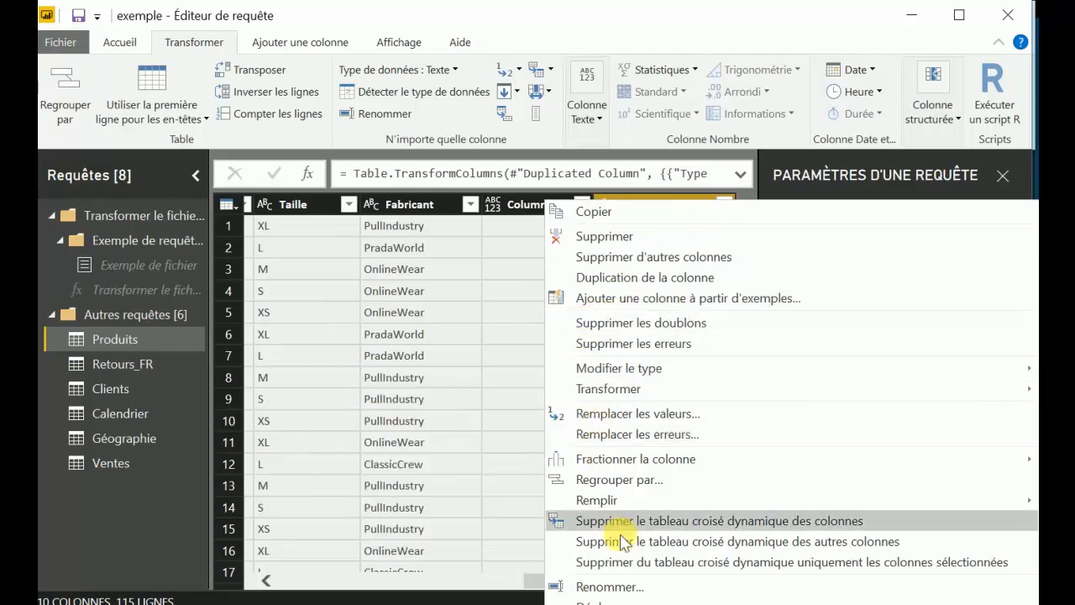
left_click(619, 586)
type("tes")
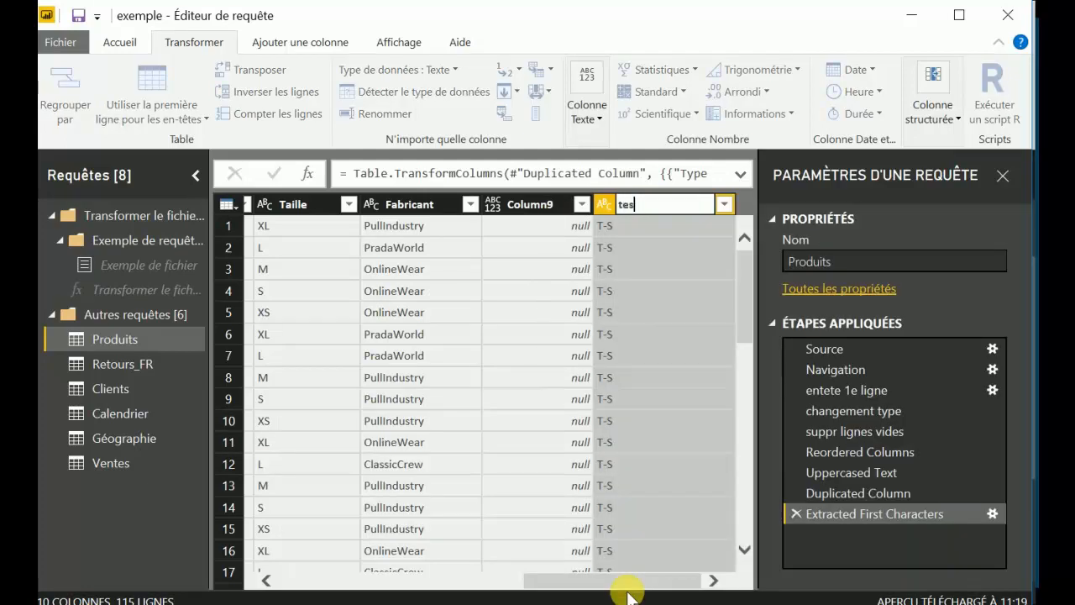
type("t")
key("Return")
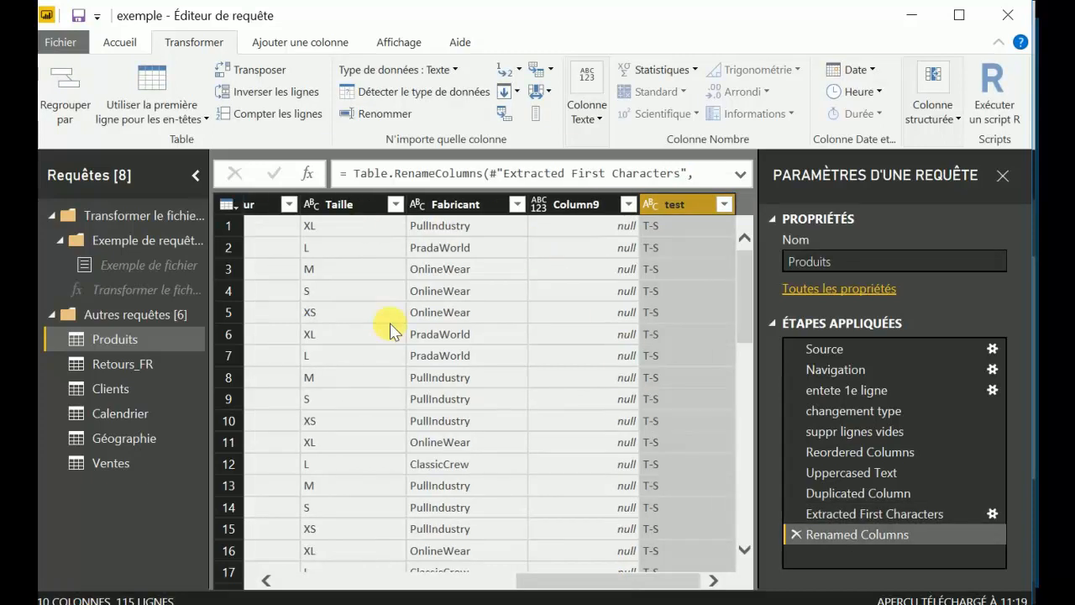
scroll(392, 327, "left", 10)
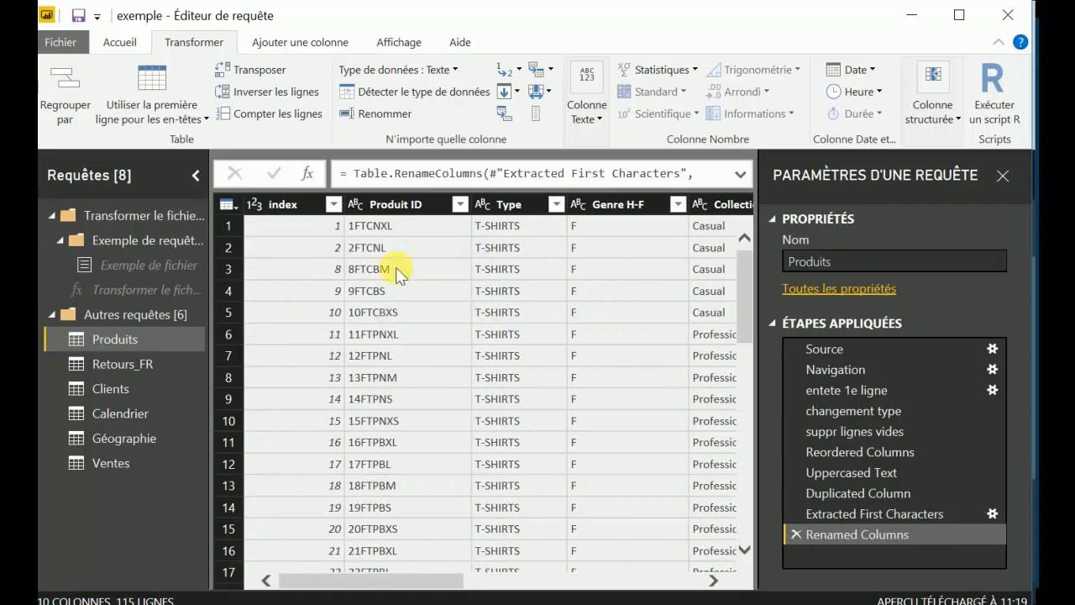
left_click(399, 204)
left_click(591, 121)
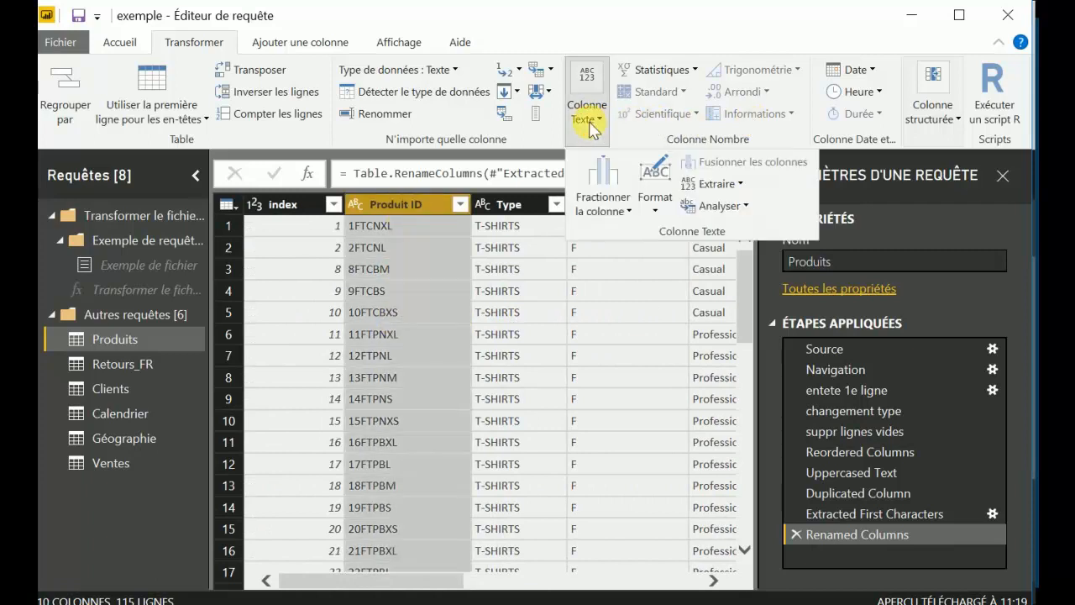
left_click(729, 205)
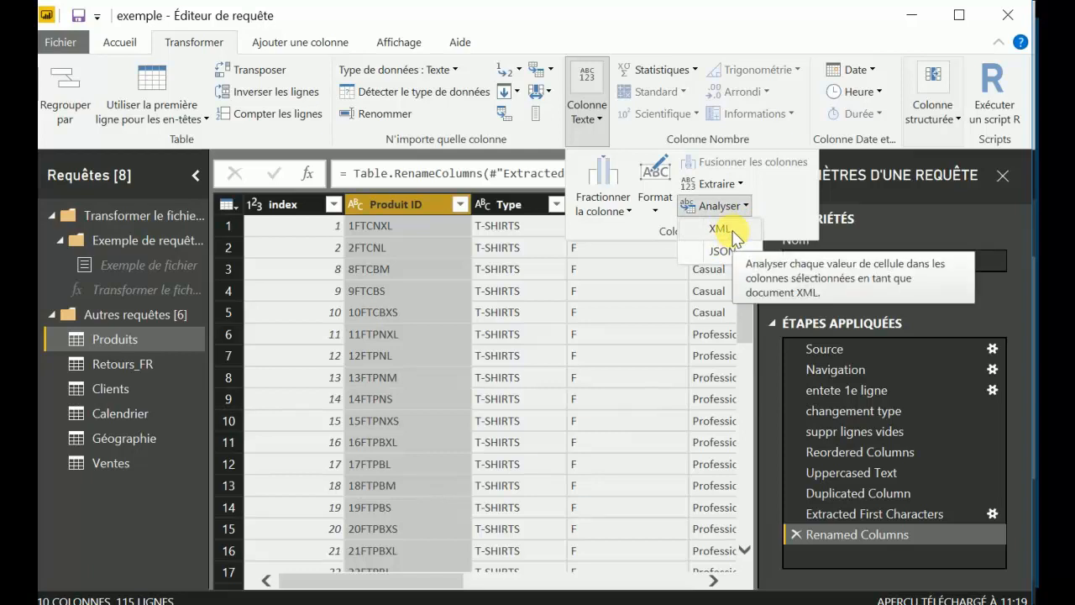
left_click(767, 202)
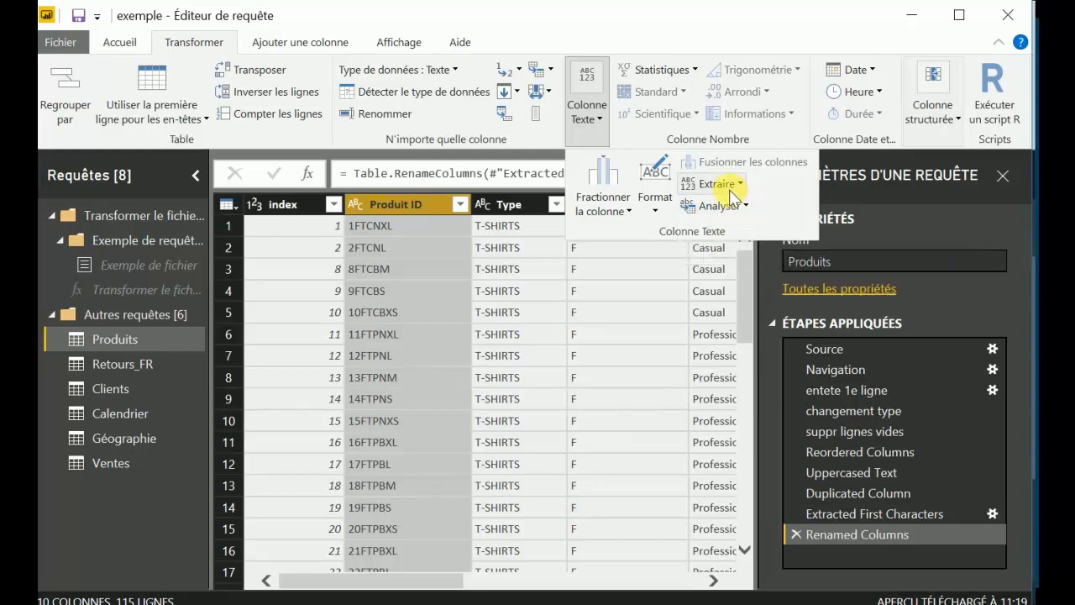
left_click(598, 121)
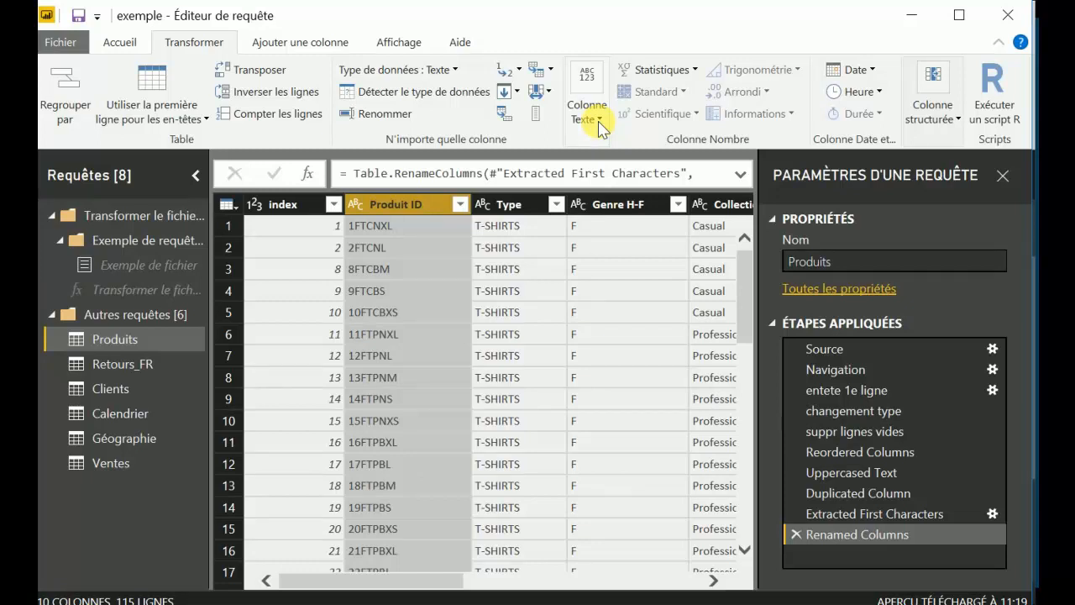
Count the values of the index column in Produits and delete the resulting counting step.
left_click(694, 72)
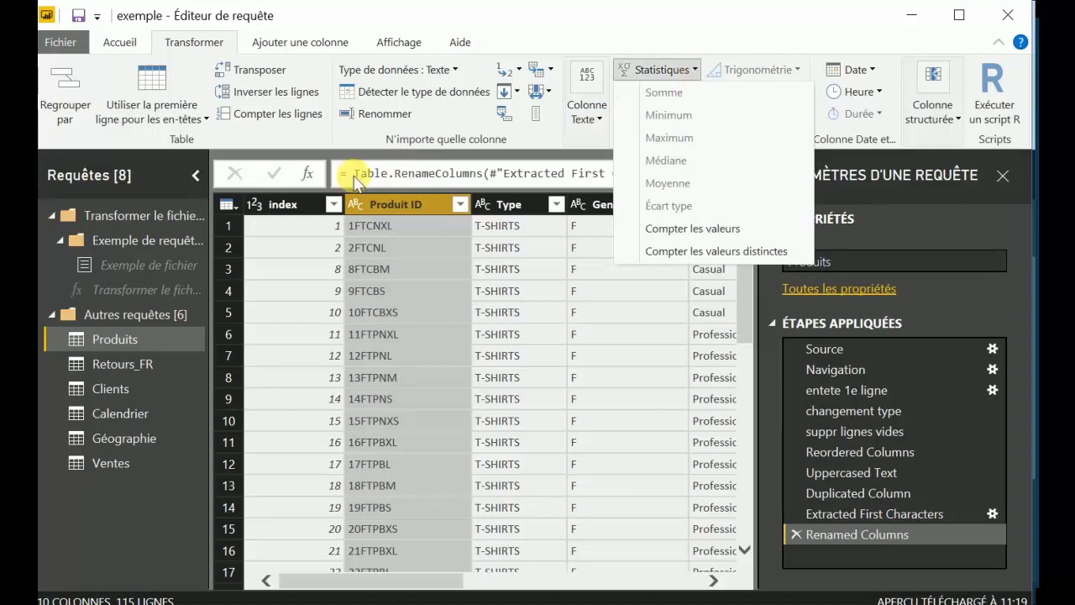
left_click(300, 204)
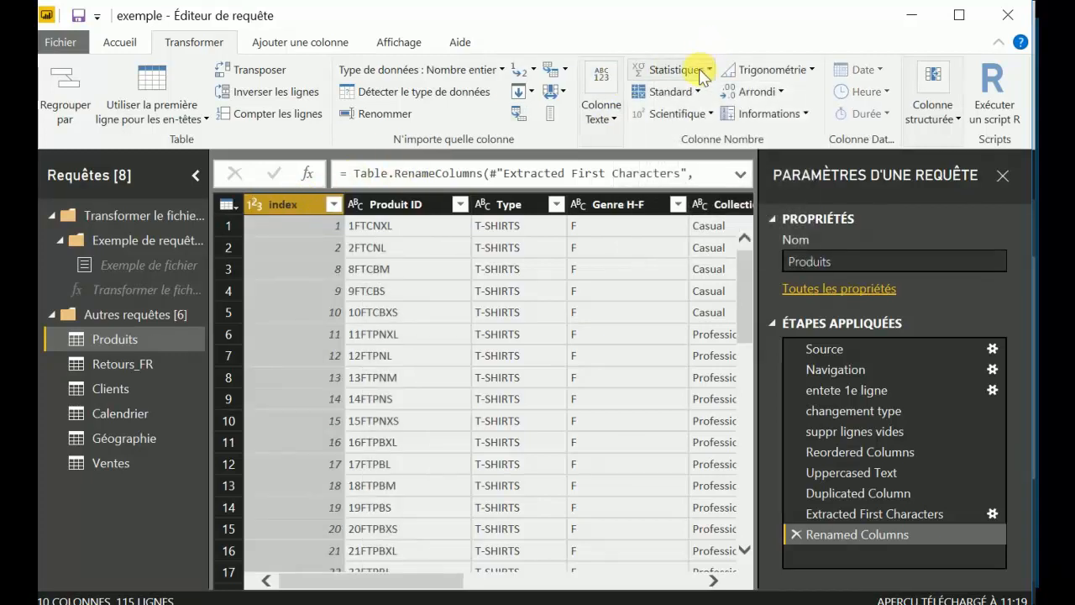
left_click(677, 71)
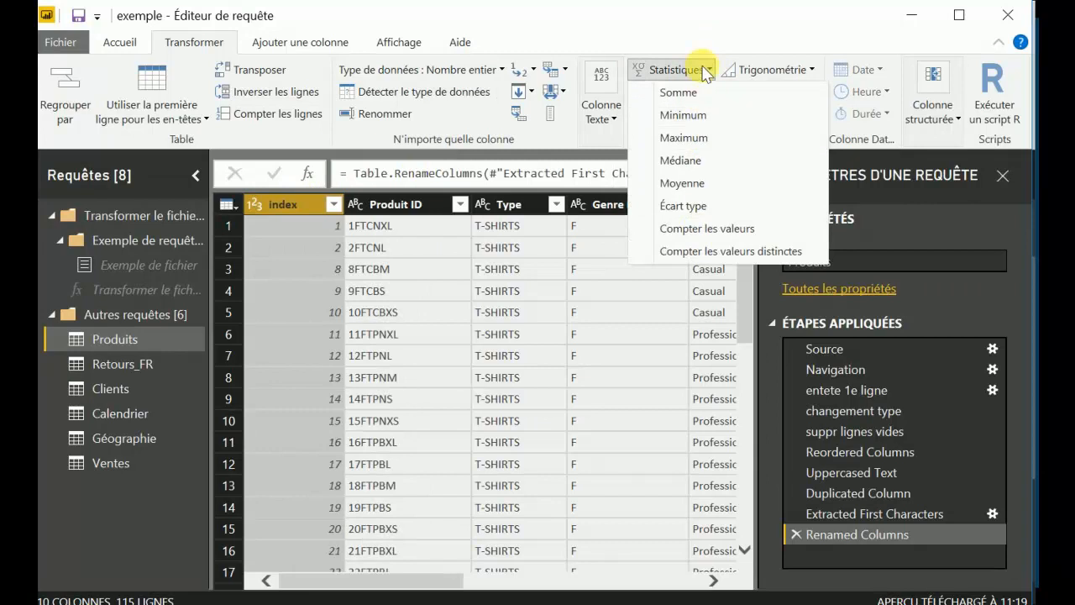
left_click(709, 228)
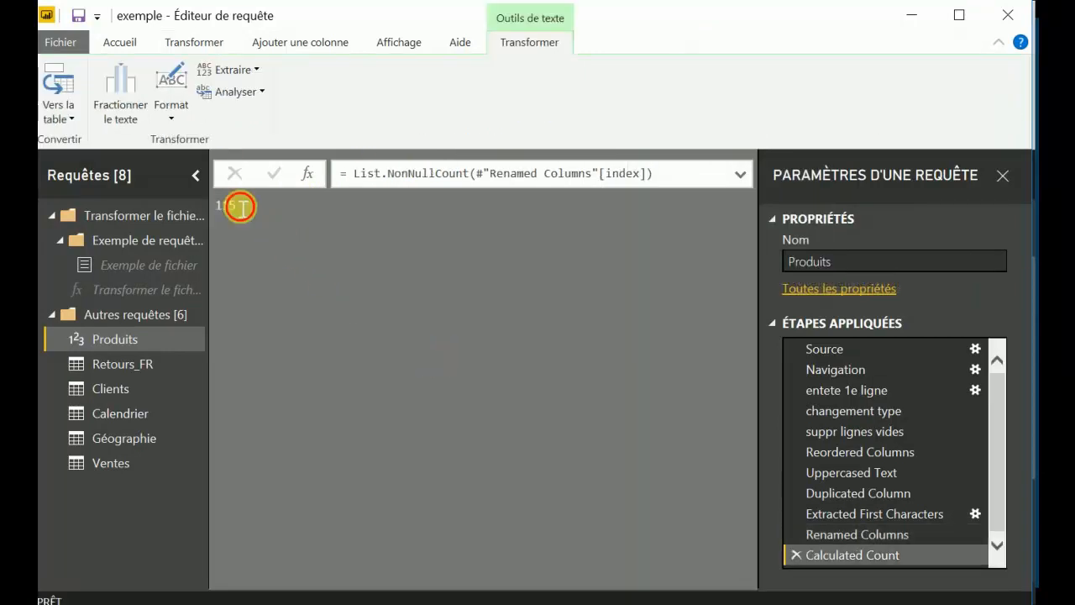
left_click(795, 554)
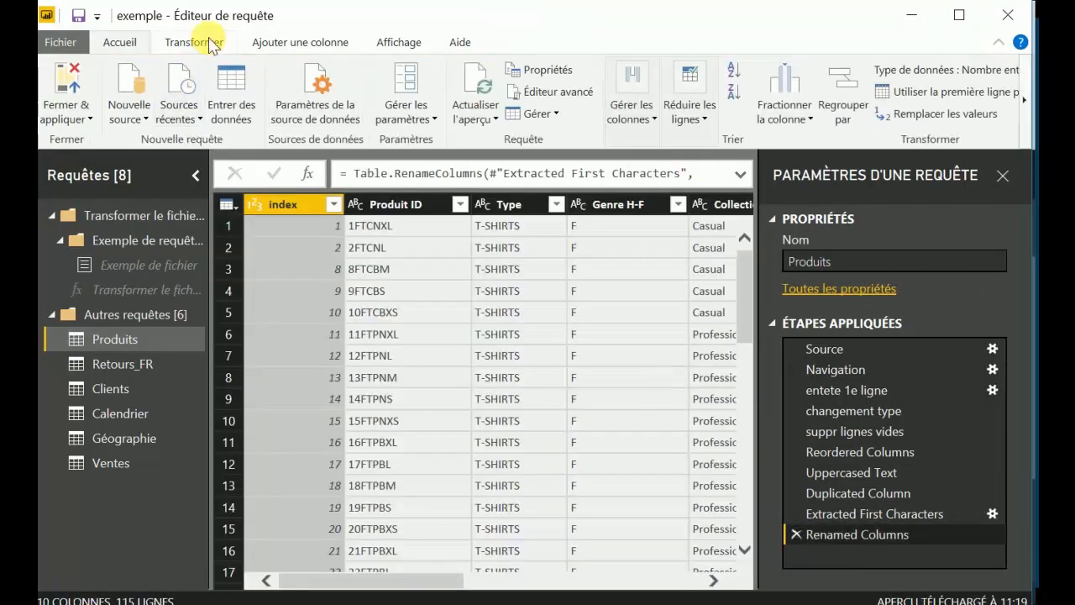
Examine the standard, scientific, trigonometric and rounding operations available for the index column of Produits.
left_click(209, 42)
left_click(677, 94)
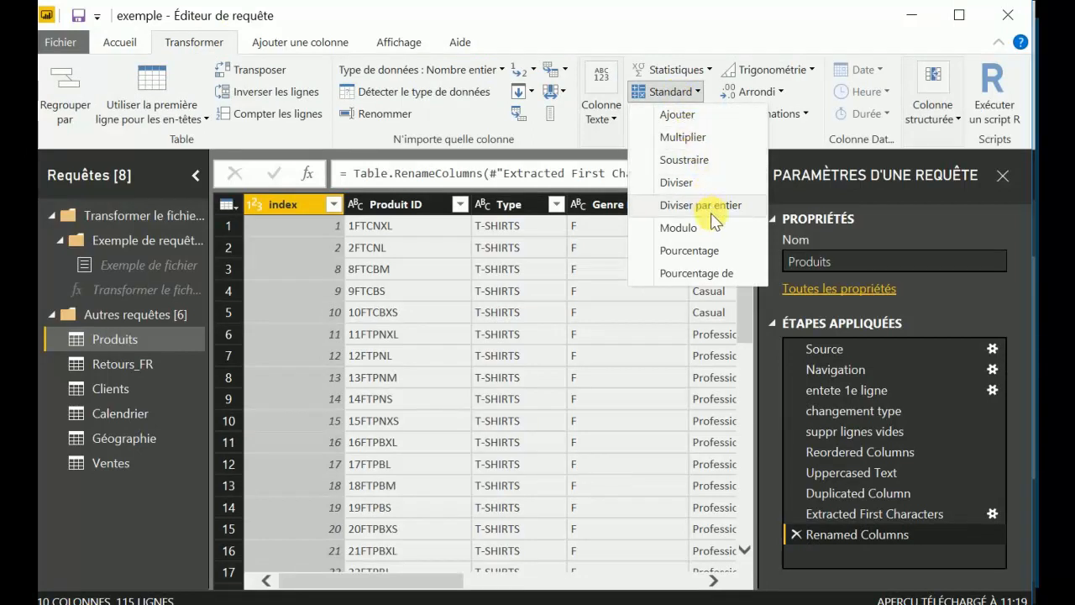
left_click(692, 87)
left_click(702, 115)
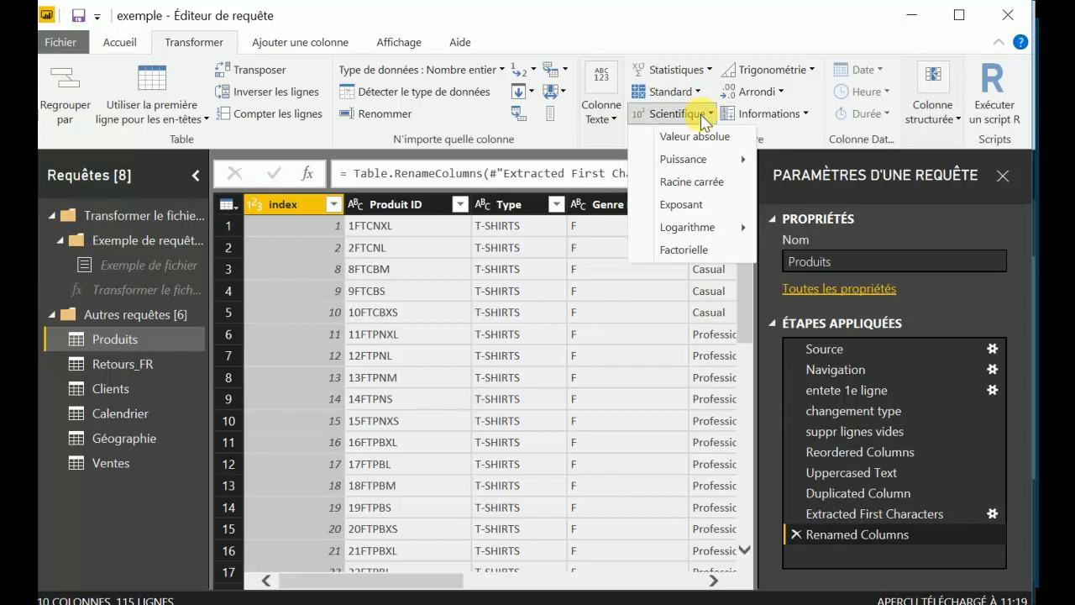
left_click(701, 116)
left_click(813, 72)
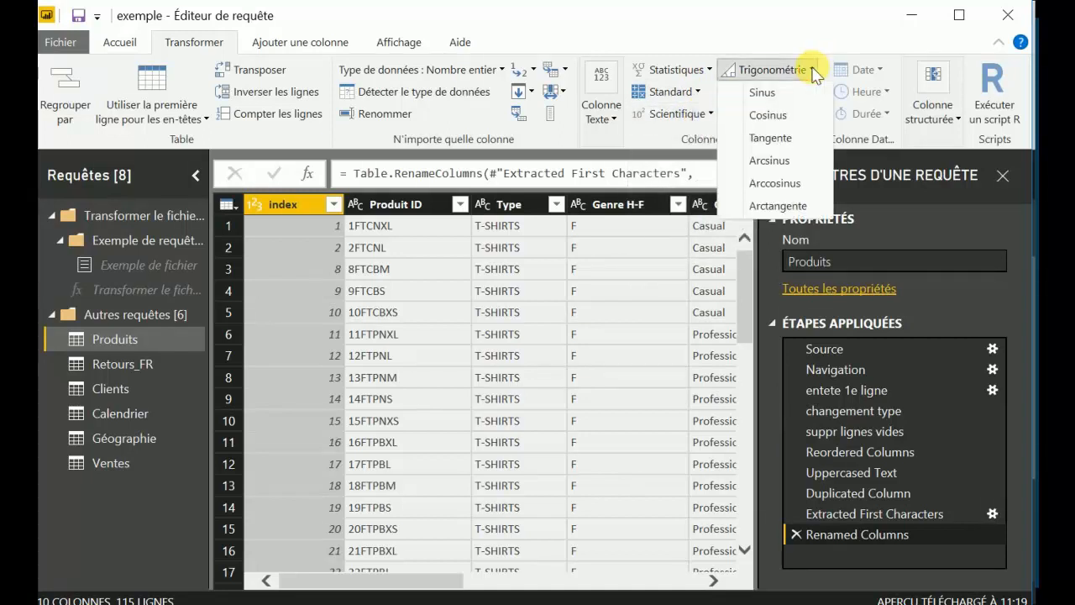
left_click(813, 71)
left_click(780, 92)
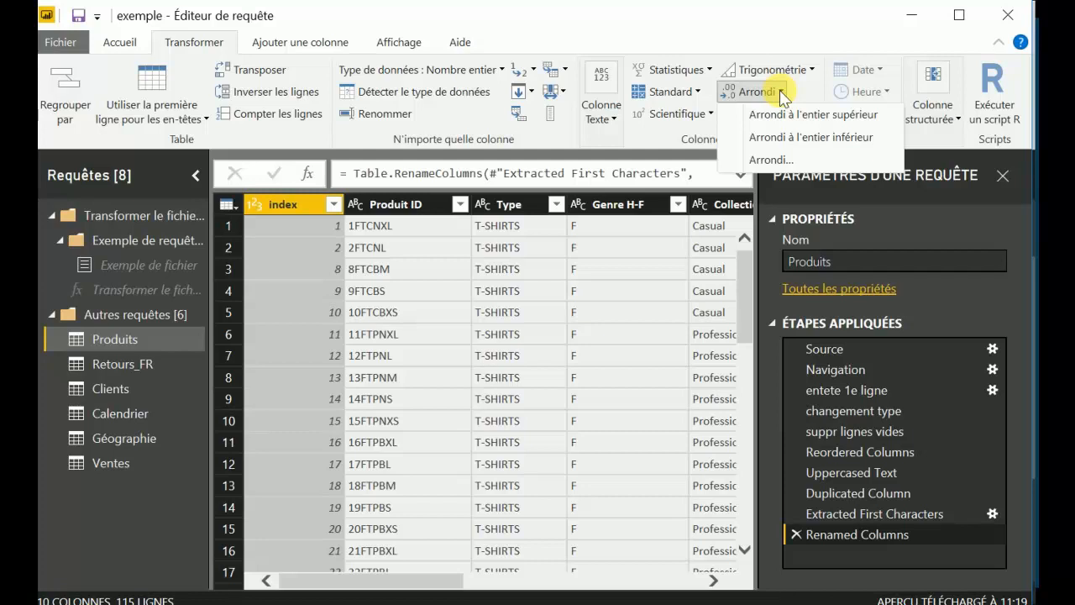
left_click(781, 94)
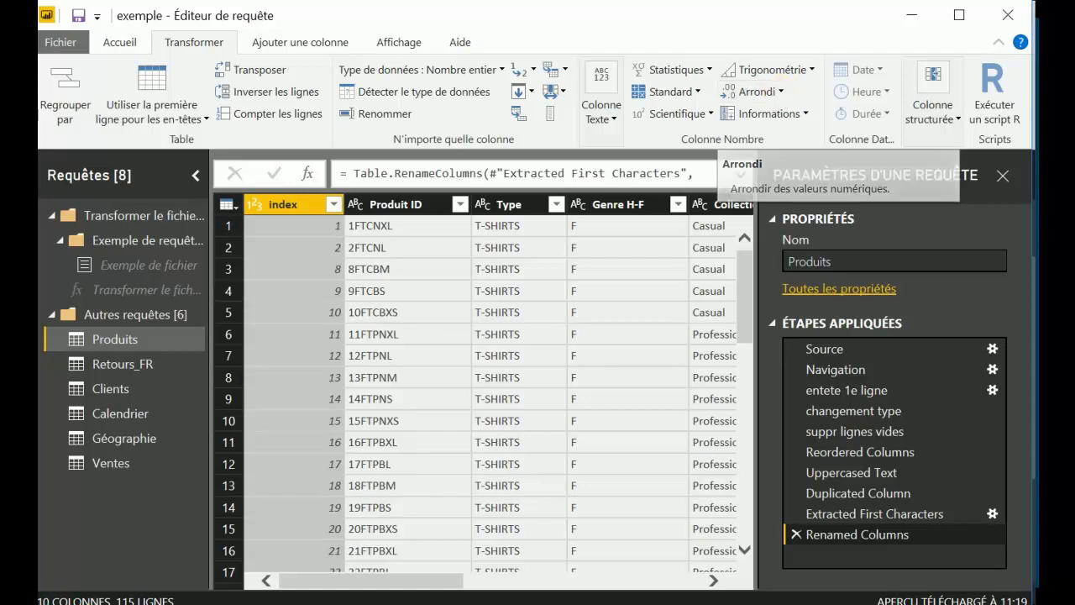
Transform the Montant HT column of the Ventes query into the sign of its values.
left_click(113, 463)
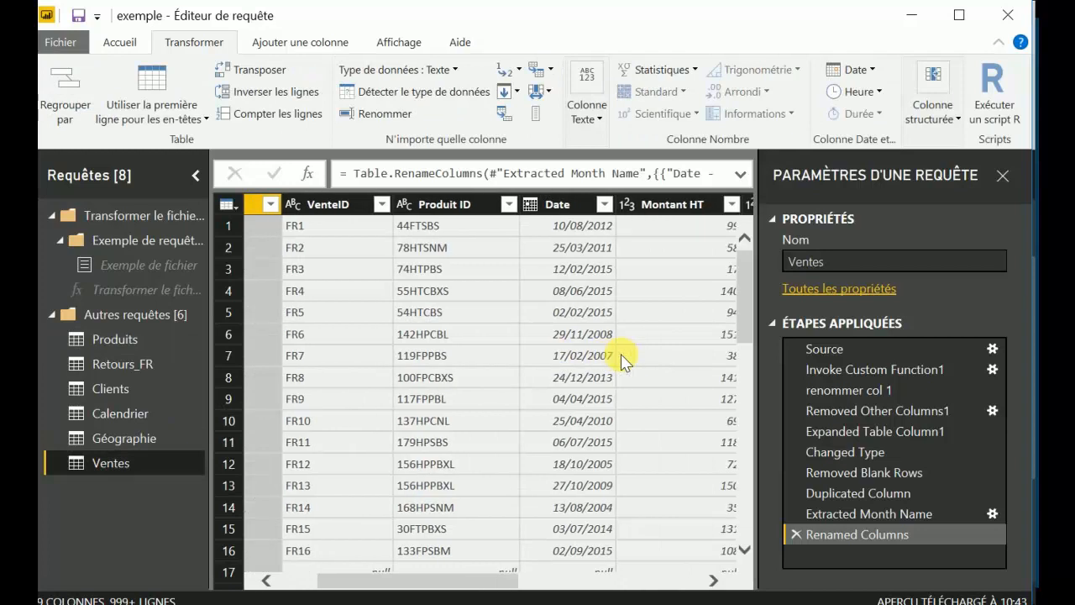
left_click(710, 196)
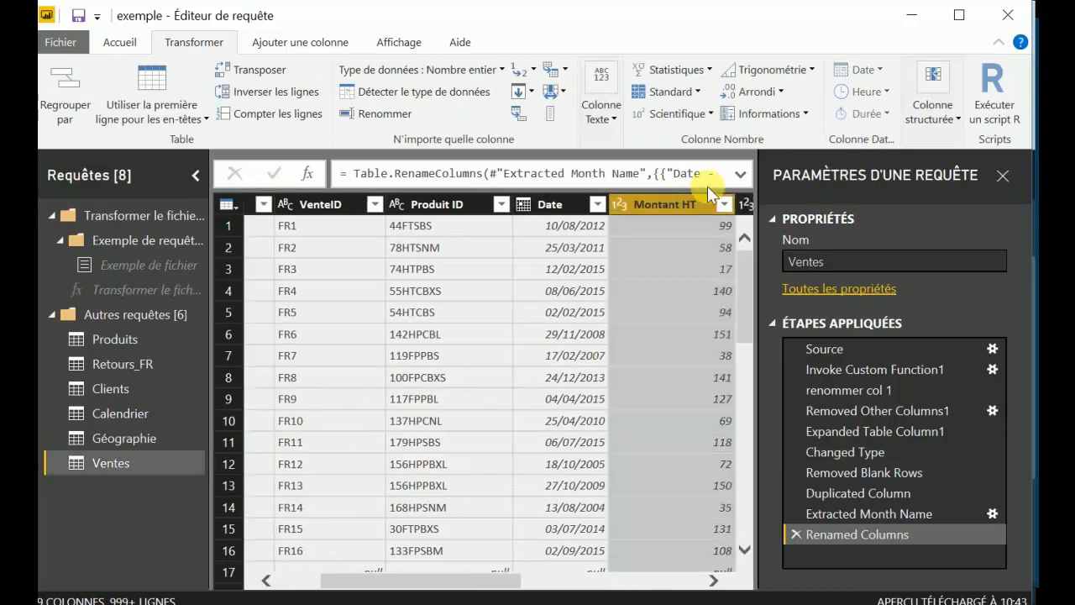
left_click(805, 113)
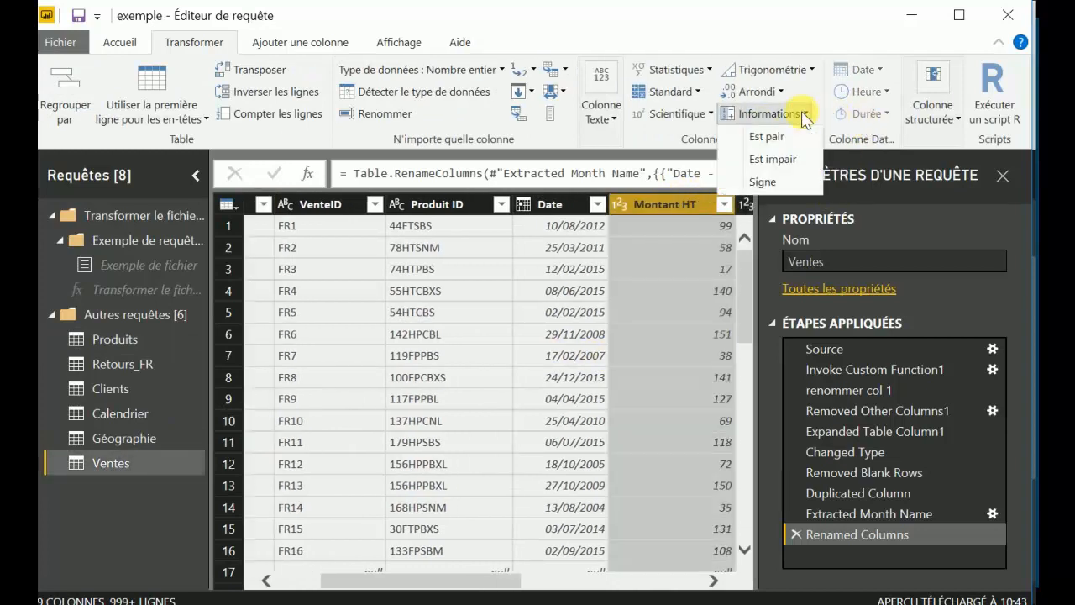
left_click(781, 184)
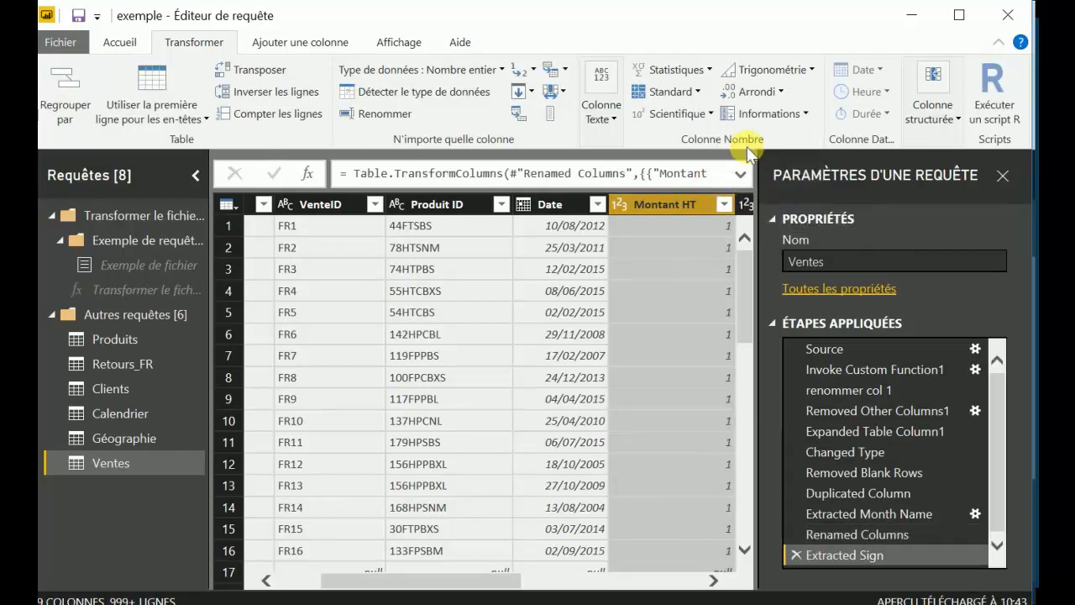
Test whether the Montant HT values are even, and delete both the even-check and sign-extraction steps.
left_click(797, 117)
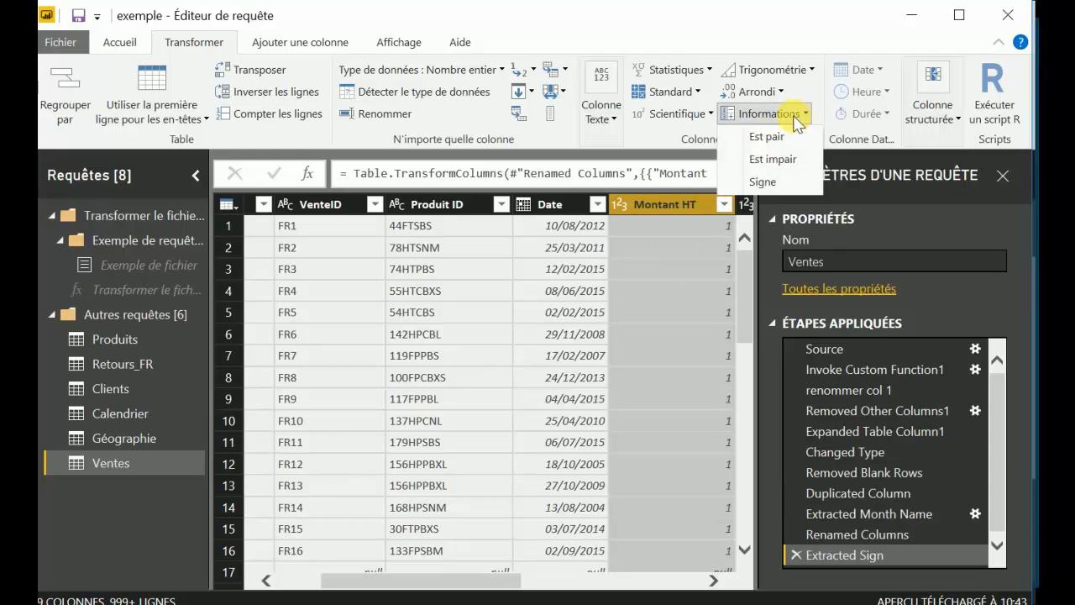
left_click(769, 139)
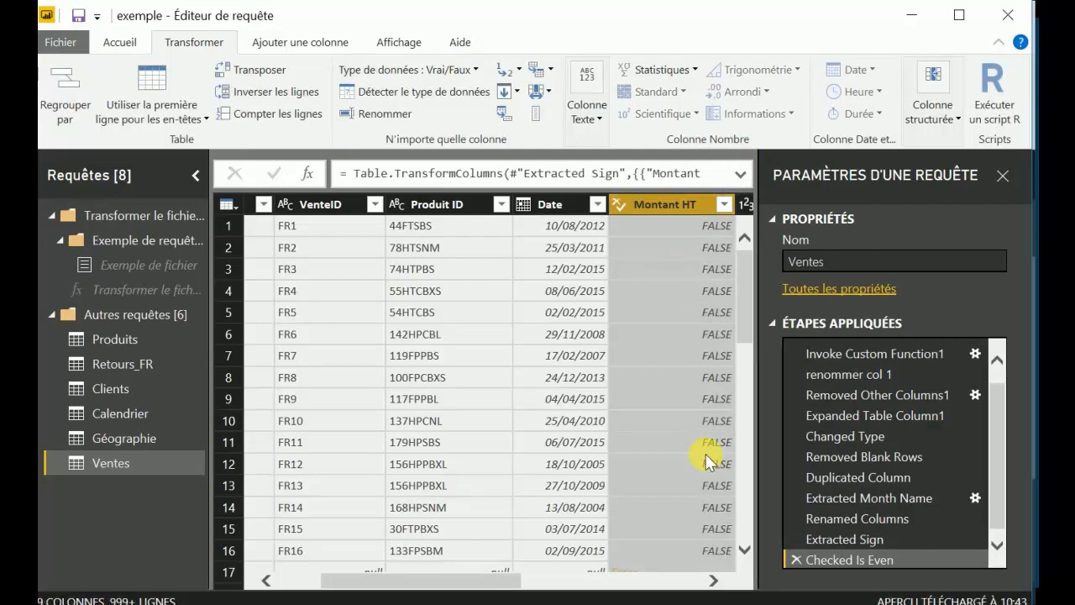
left_click(794, 559)
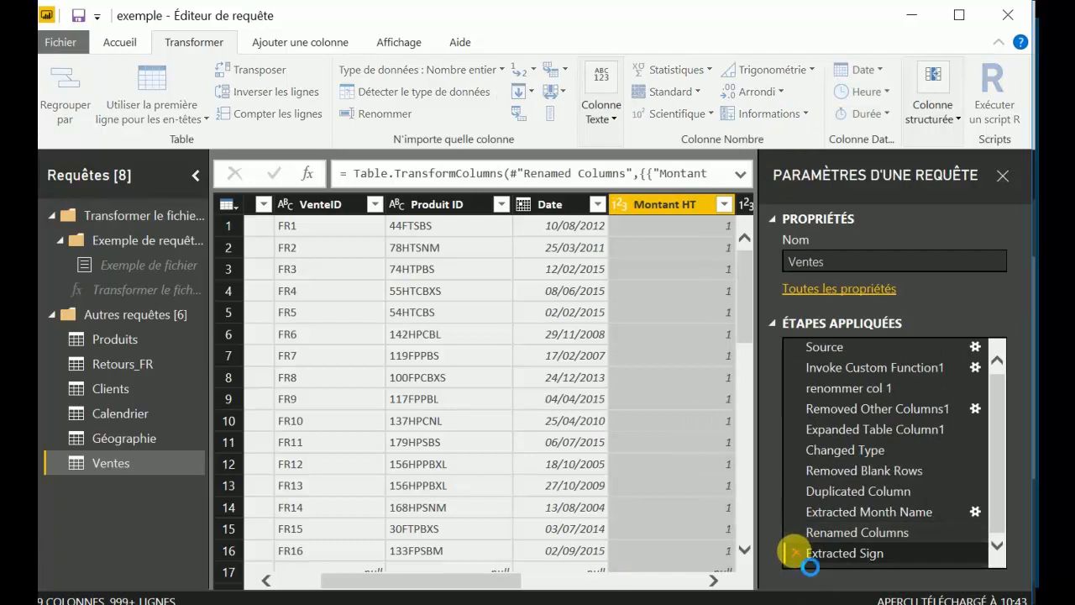
left_click(795, 554)
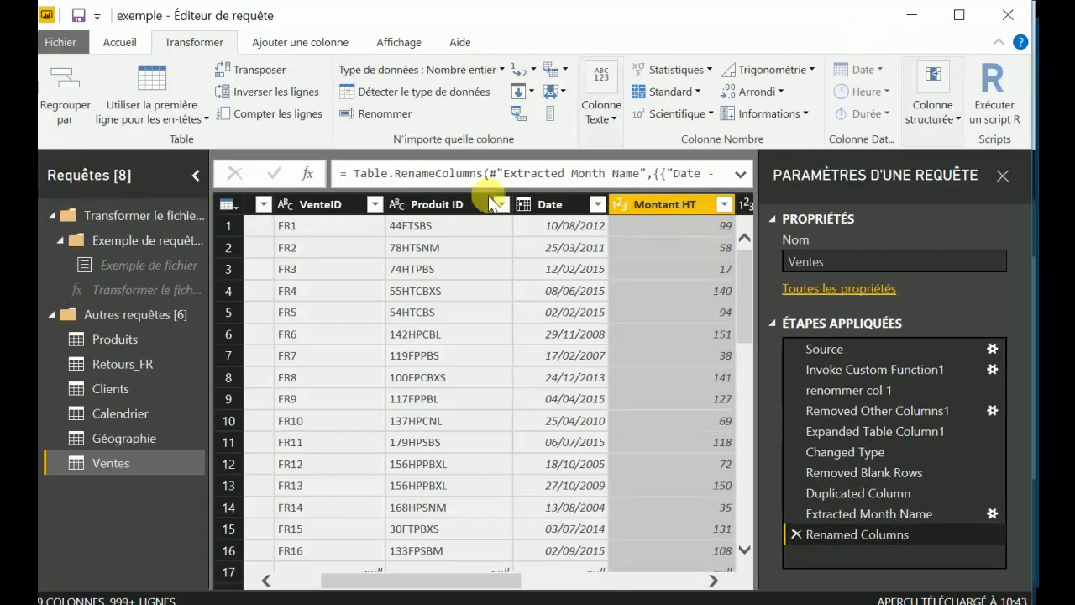
Open the date transformation options for the Date column of the Calendrier query.
left_click(115, 412)
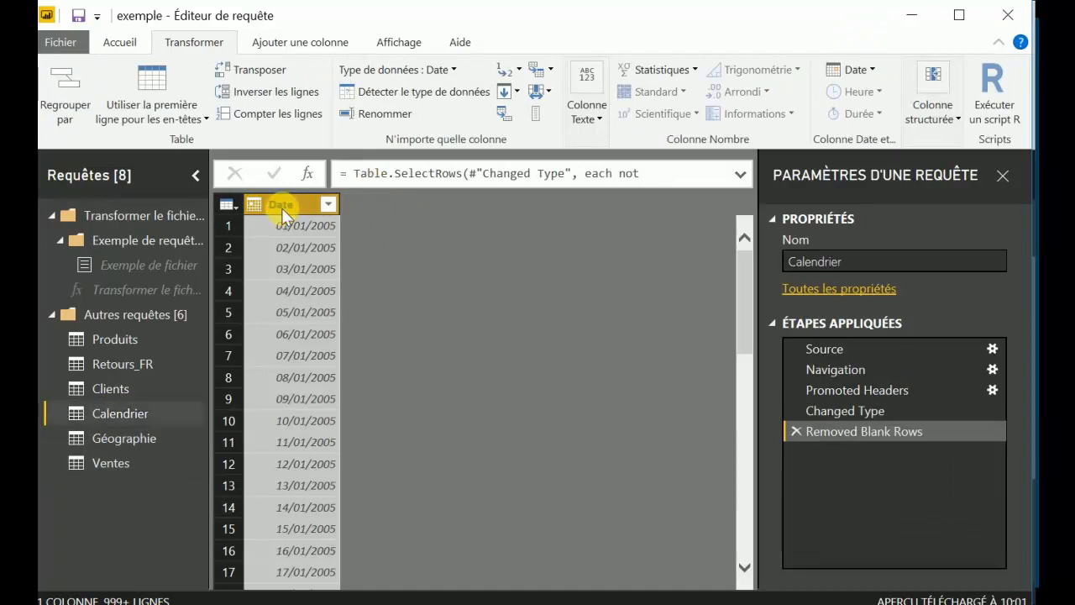
left_click(865, 73)
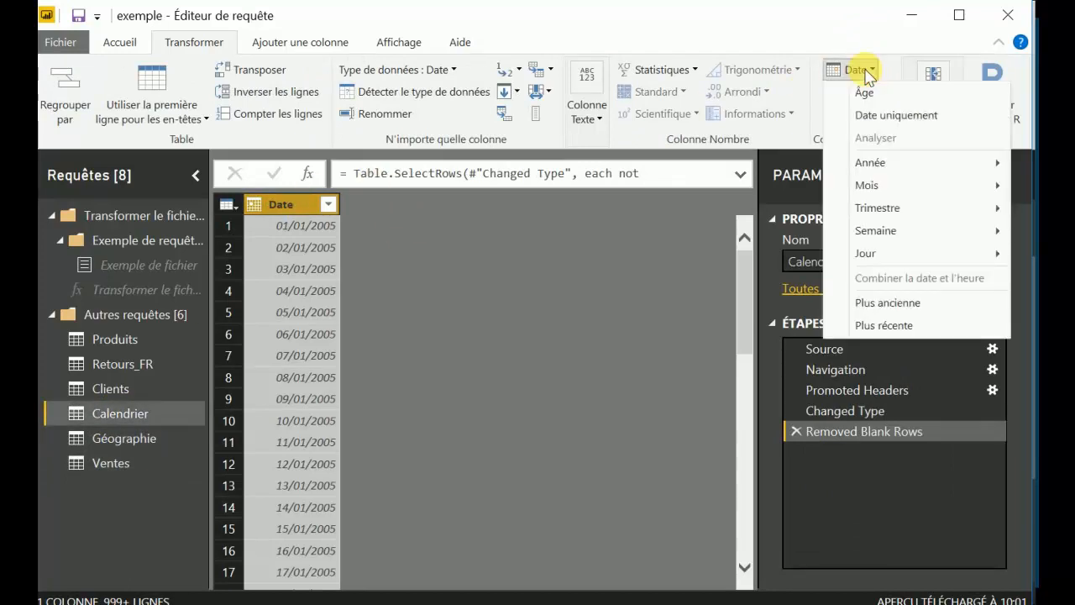
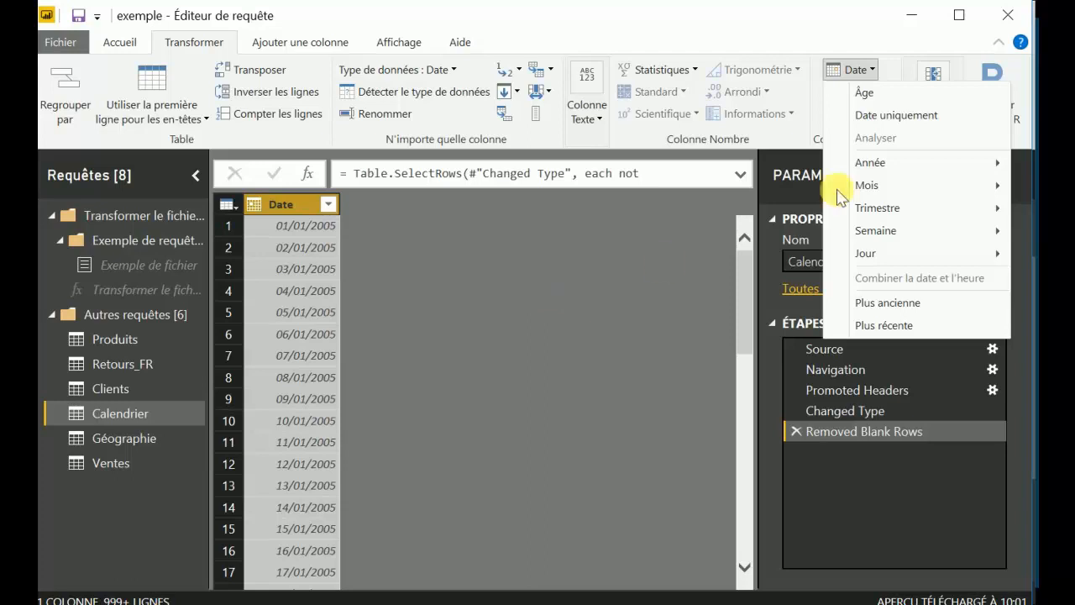
Convert the Date column of Calendrier to its year, and delete that extraction step.
mouse_move(874, 167)
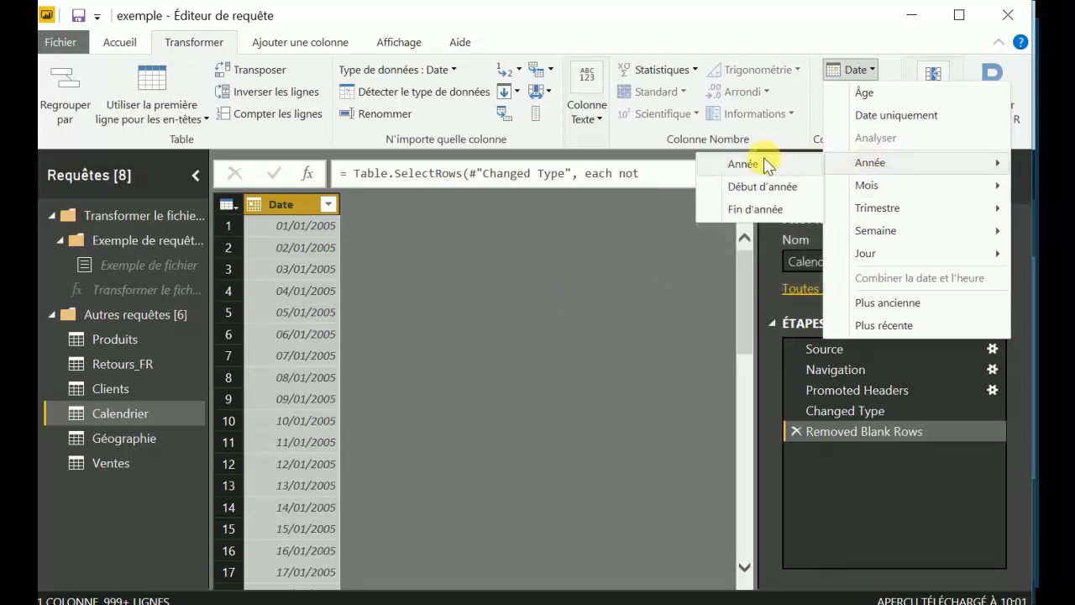
left_click(739, 164)
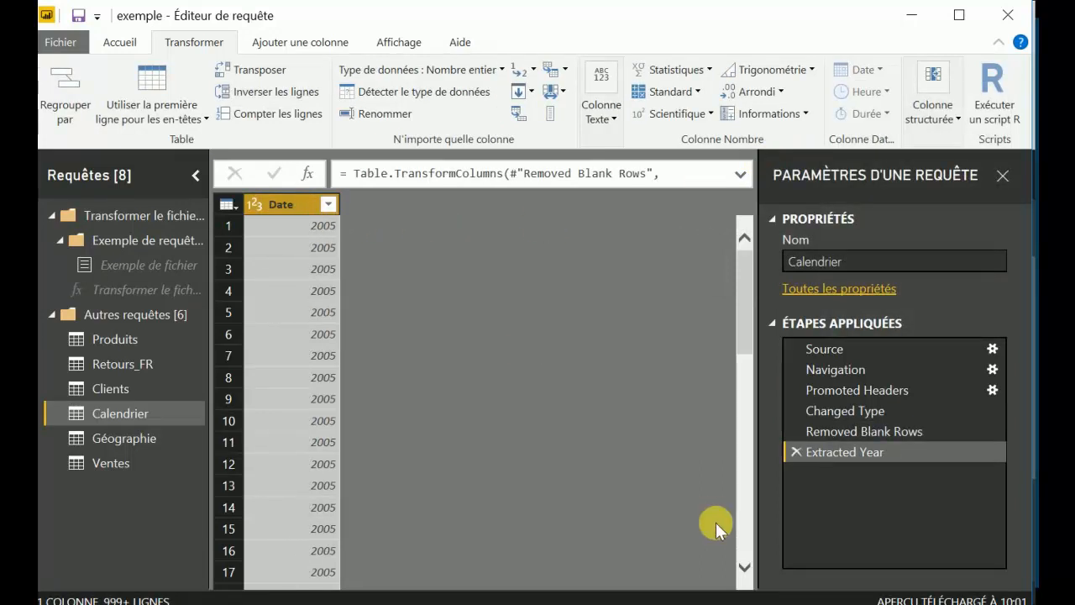
left_click(794, 453)
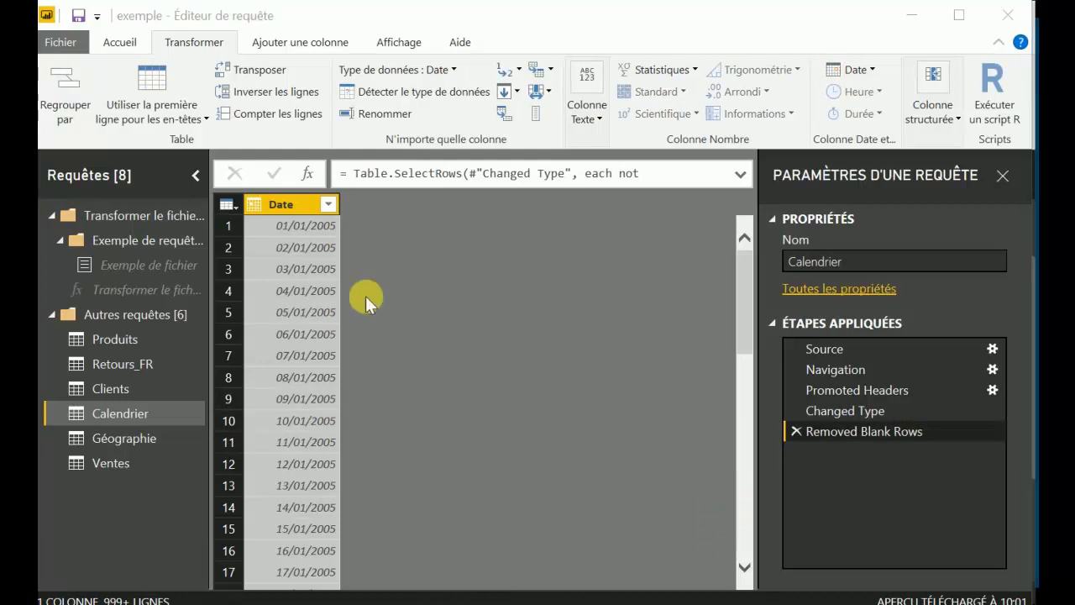
Duplicate the Date column of Calendrier and convert the copy to the year of each date.
right_click(292, 199)
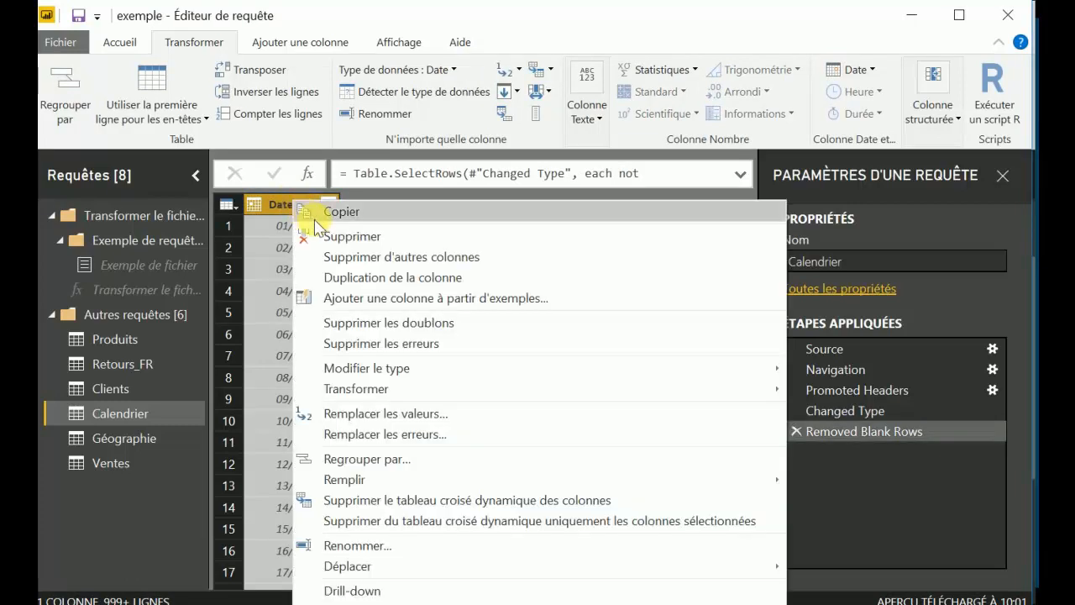
left_click(355, 274)
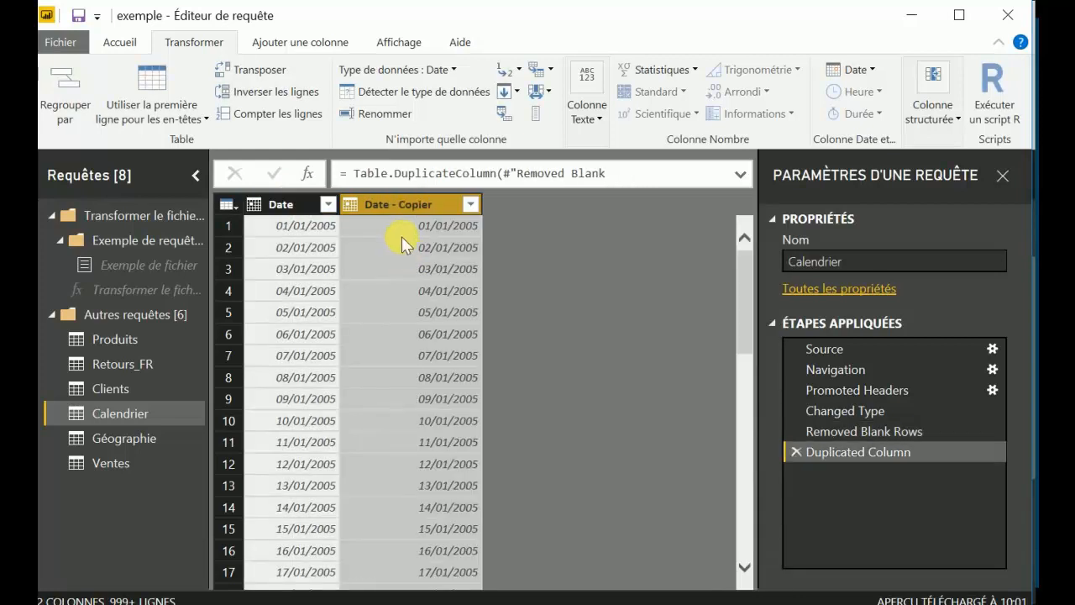
left_click(857, 71)
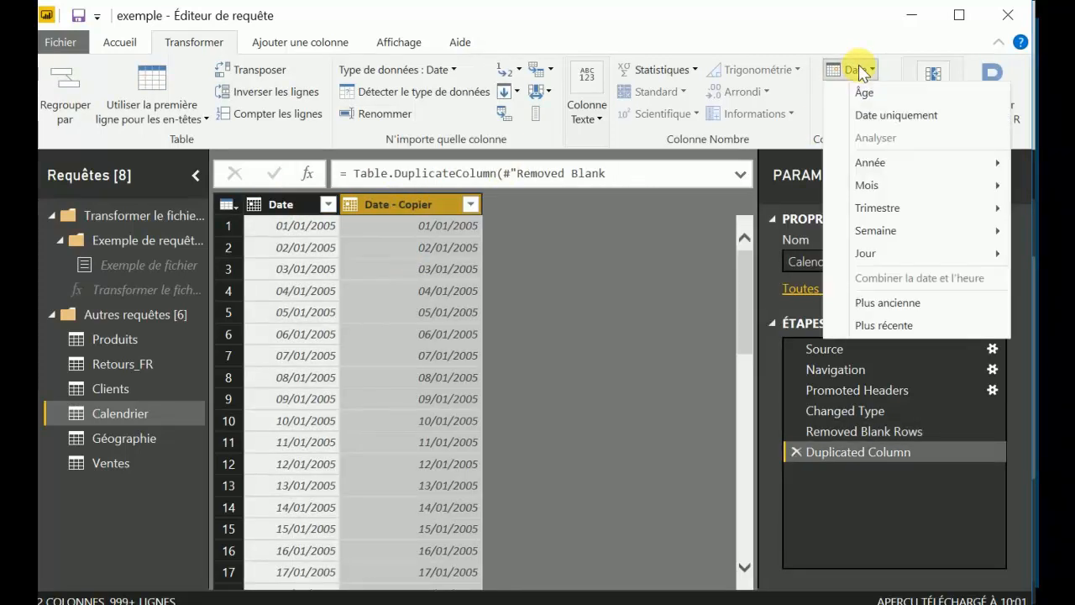
mouse_move(870, 162)
left_click(780, 161)
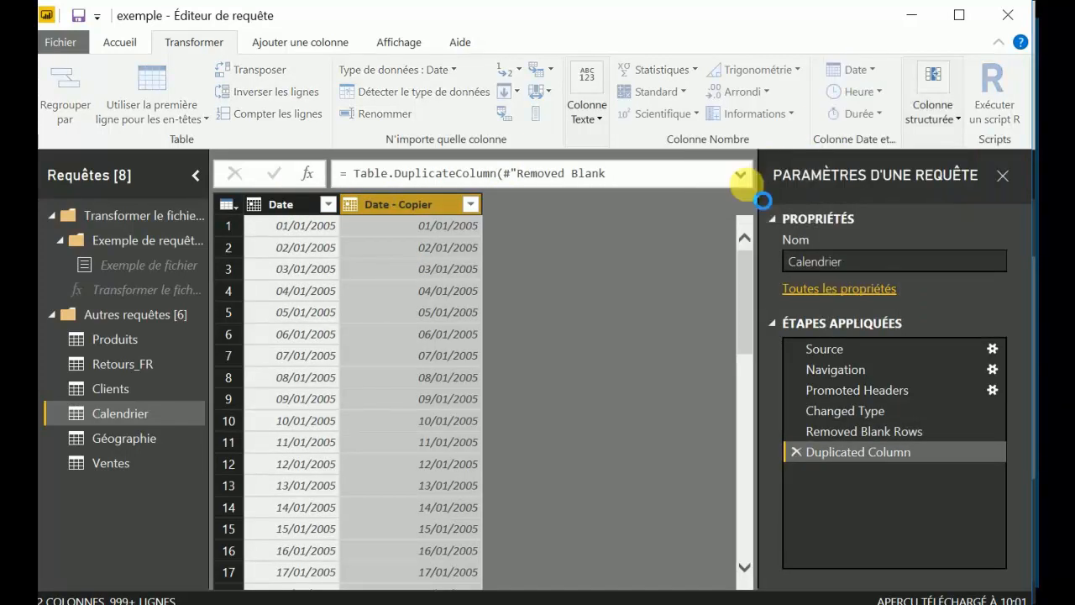
Rename the duplicated date column as année.
right_click(400, 207)
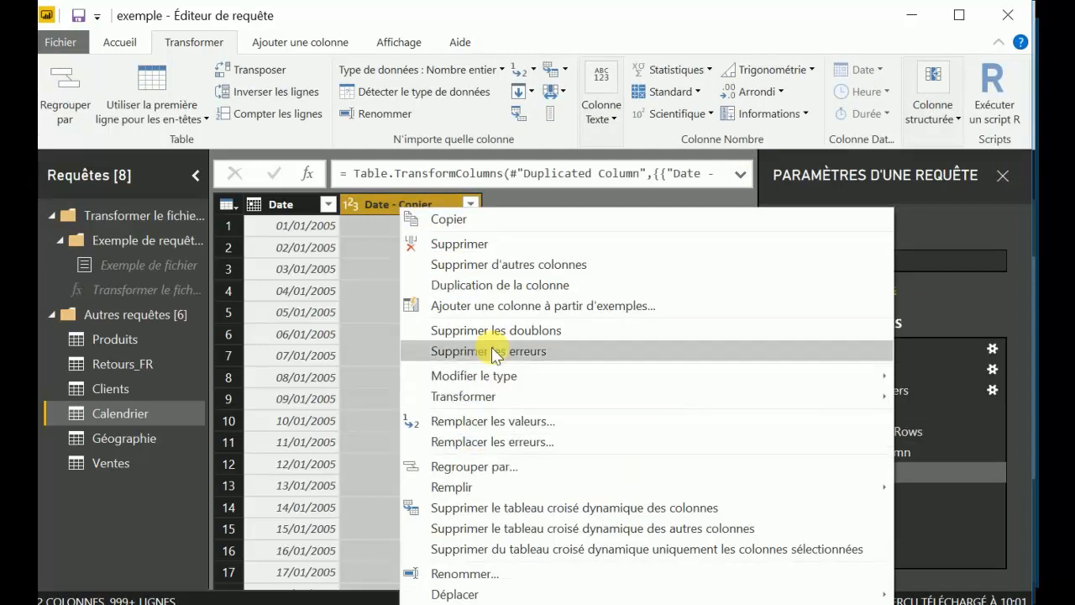
left_click(494, 573)
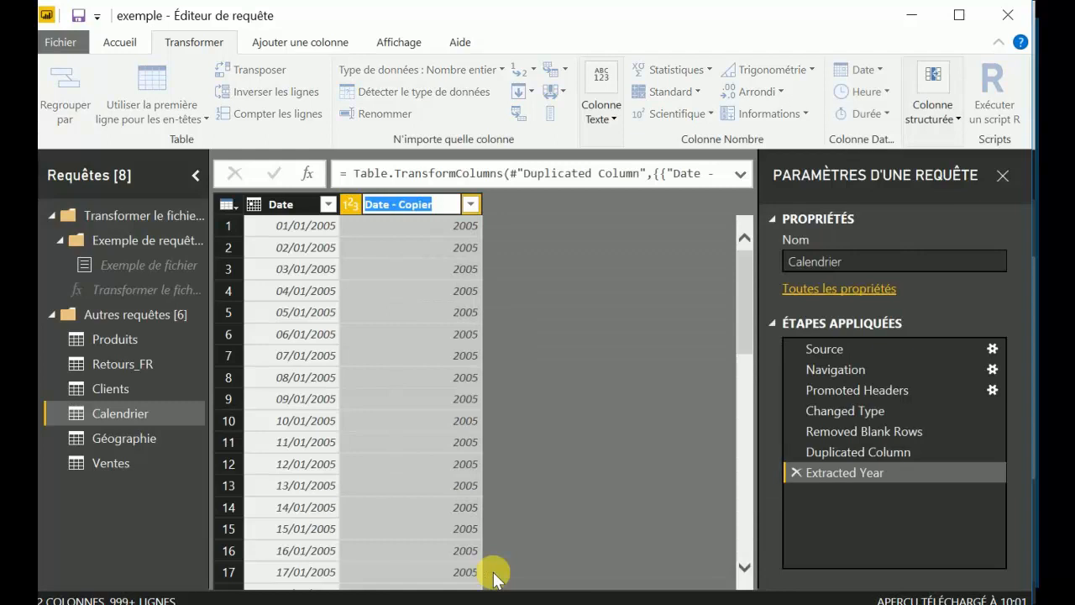
type("année")
key("Return")
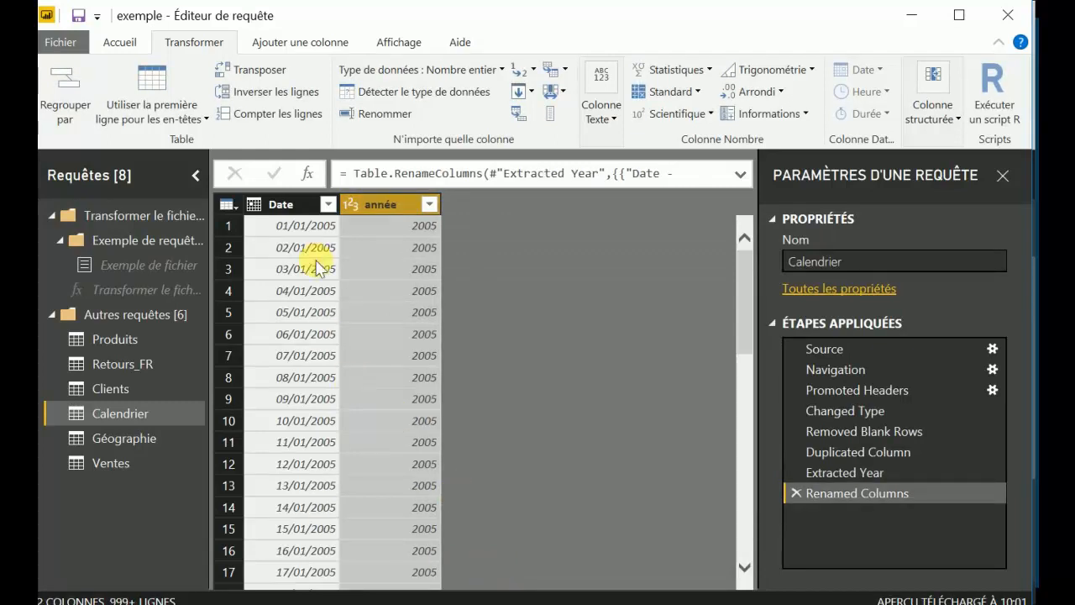
Add a new column with the quarter of the year derived from the Date column.
left_click(299, 206)
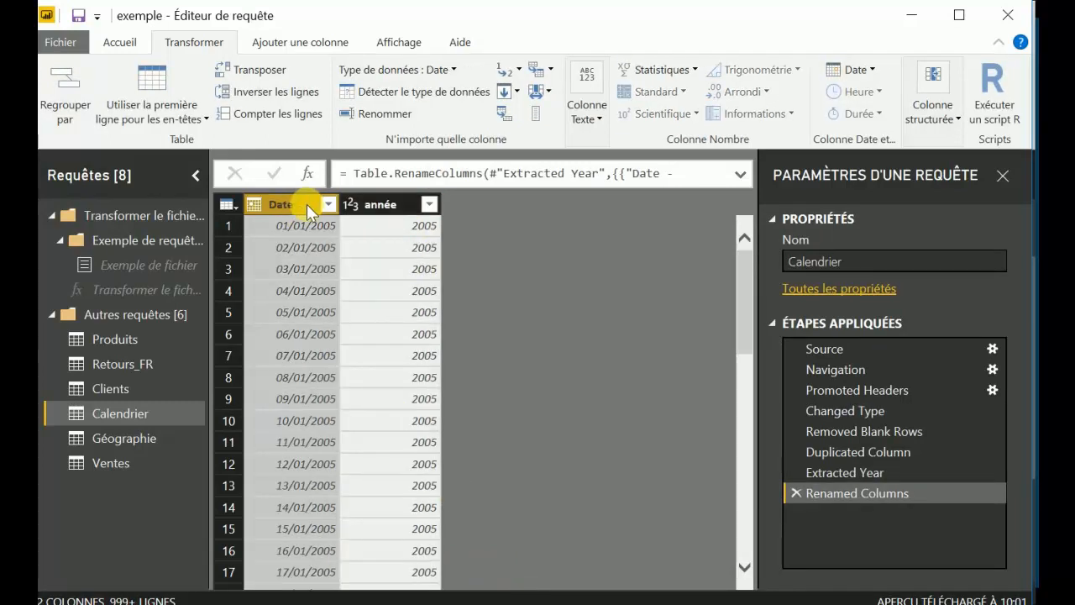
right_click(307, 204)
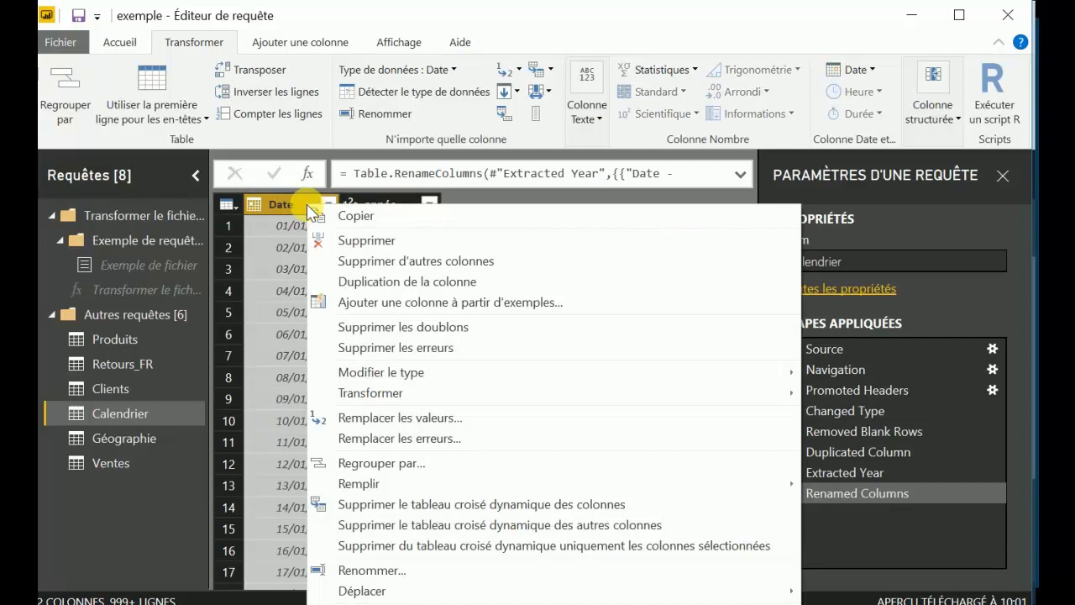
left_click(286, 201)
left_click(300, 43)
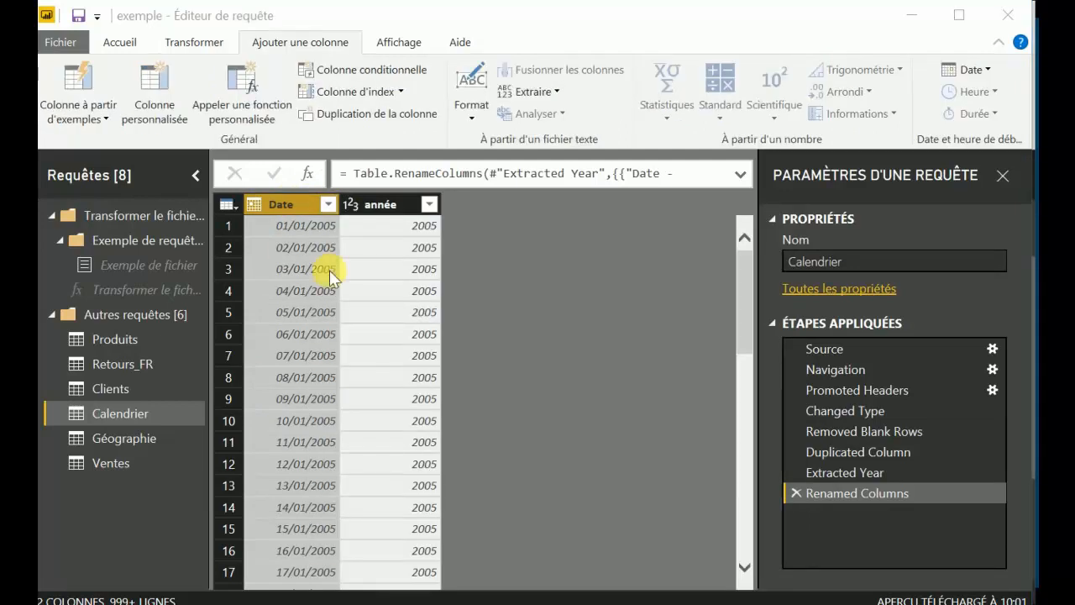
left_click(984, 67)
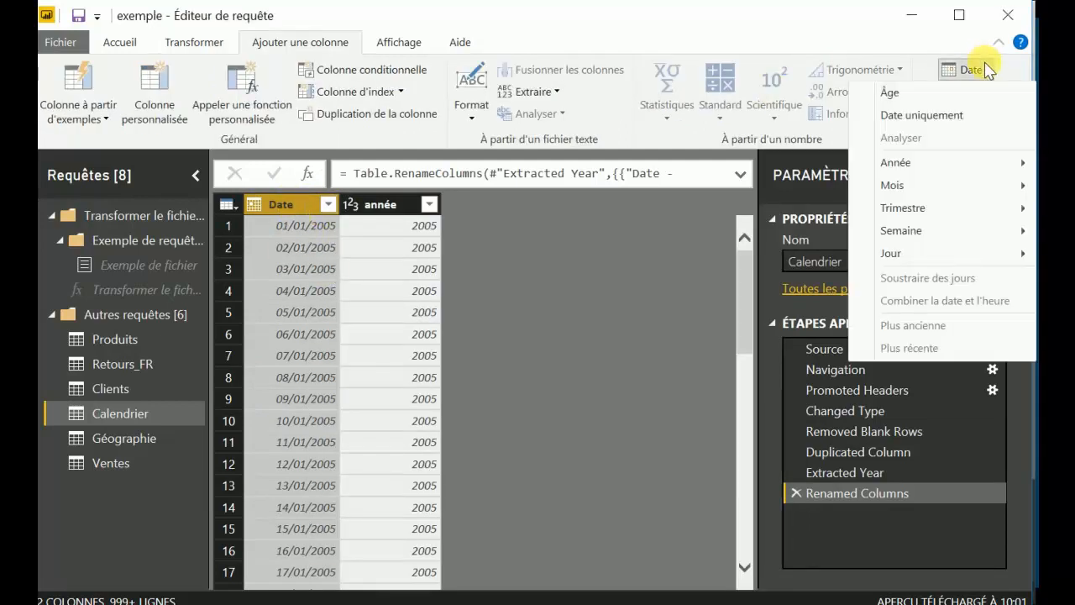
mouse_move(912, 218)
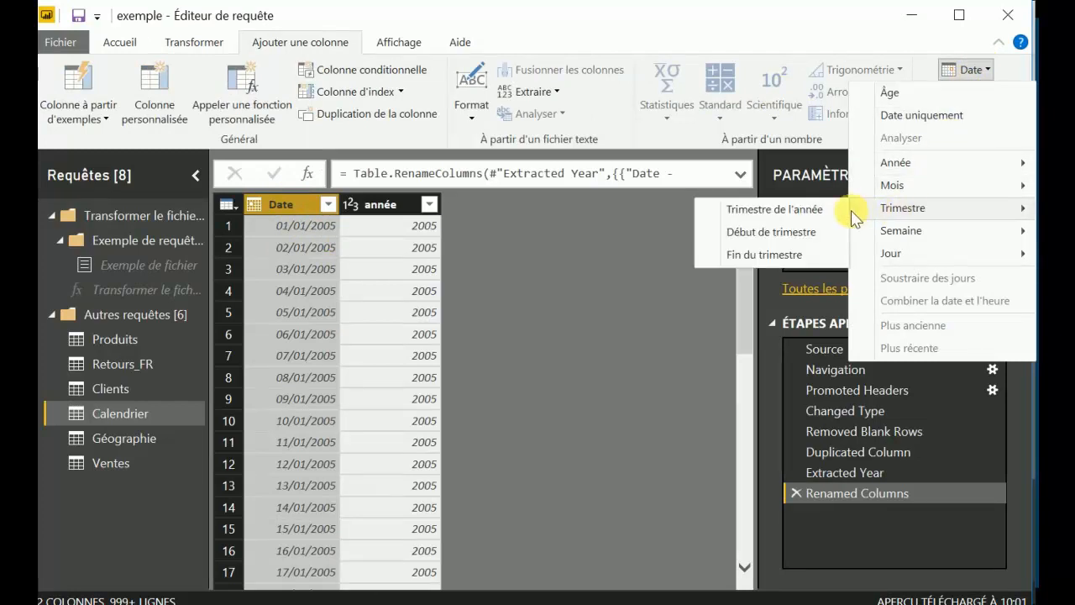
left_click(773, 209)
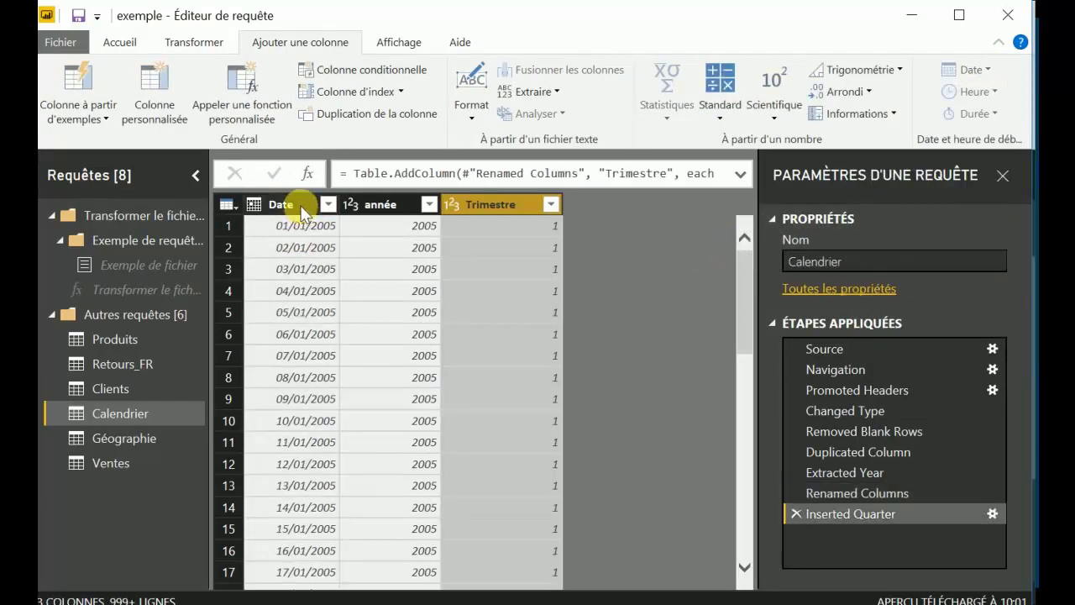
Add two new columns derived from Date: the month name and the month number.
left_click(301, 210)
left_click(984, 71)
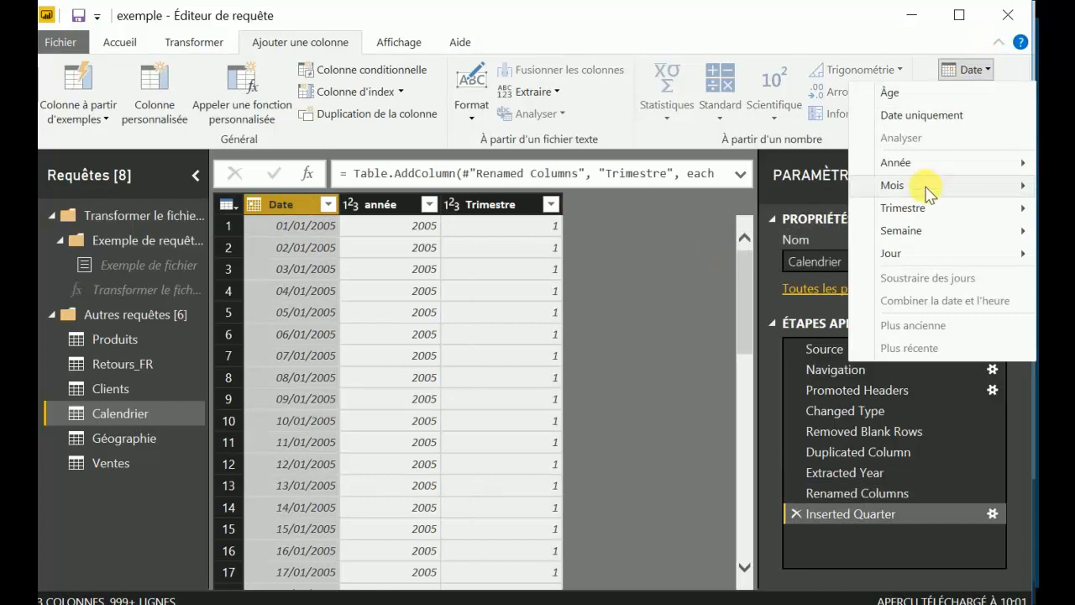
mouse_move(917, 186)
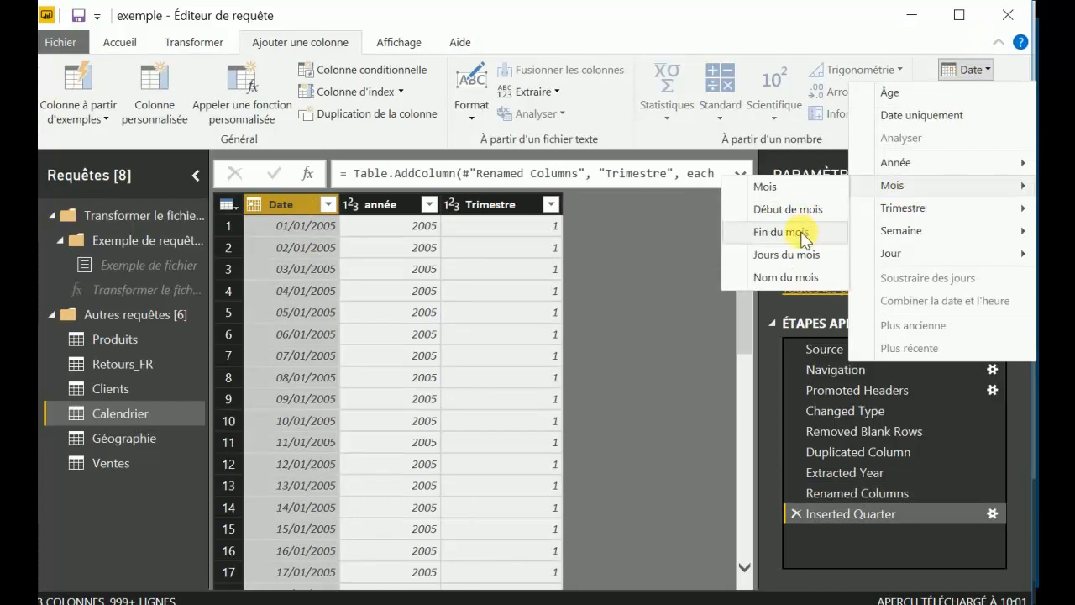
left_click(787, 277)
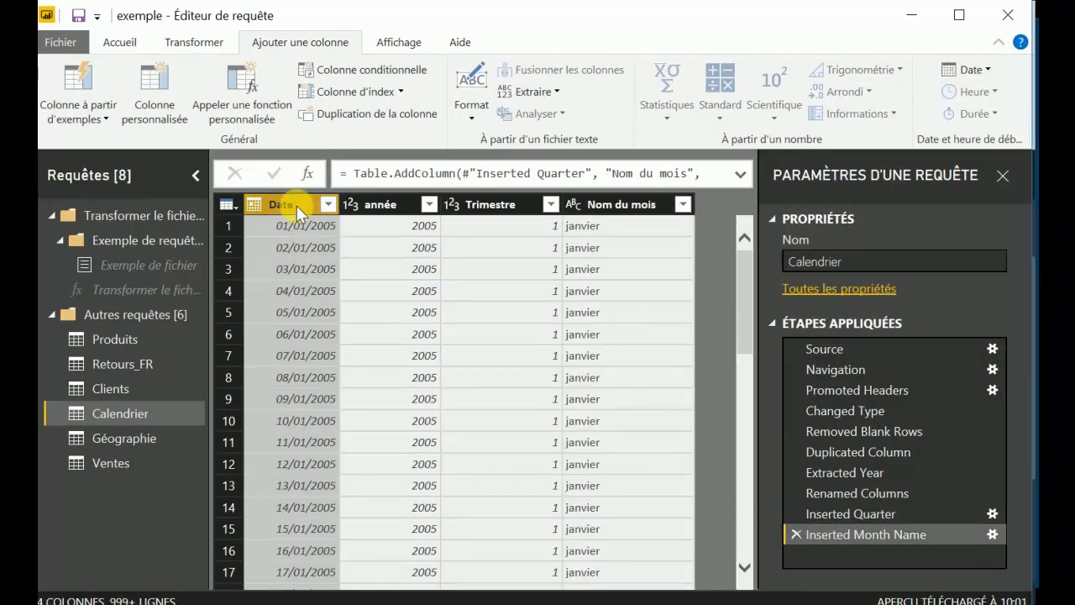
left_click(972, 71)
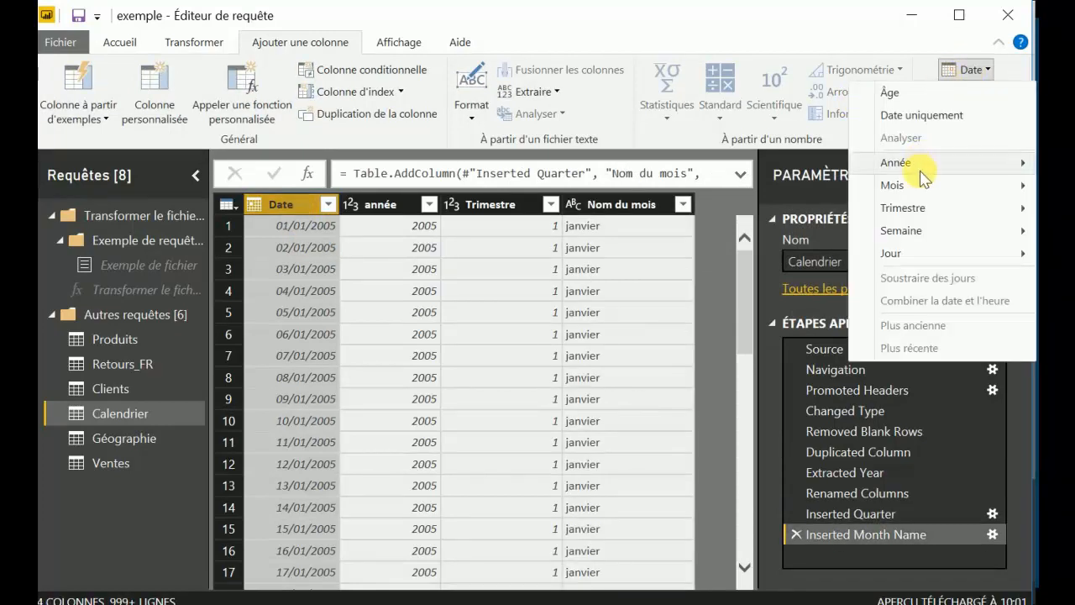
mouse_move(919, 183)
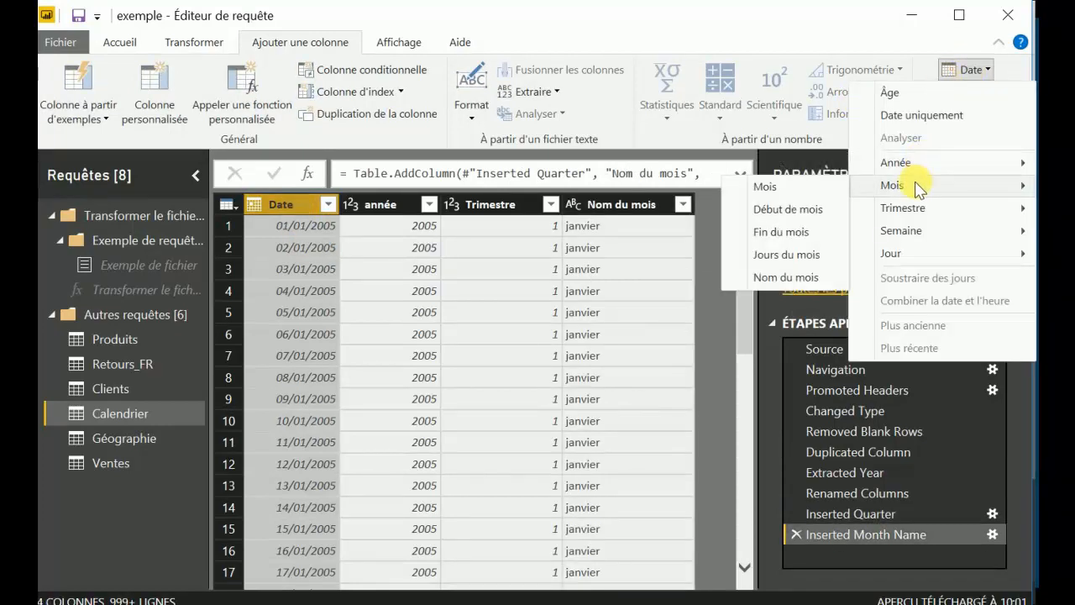
left_click(804, 188)
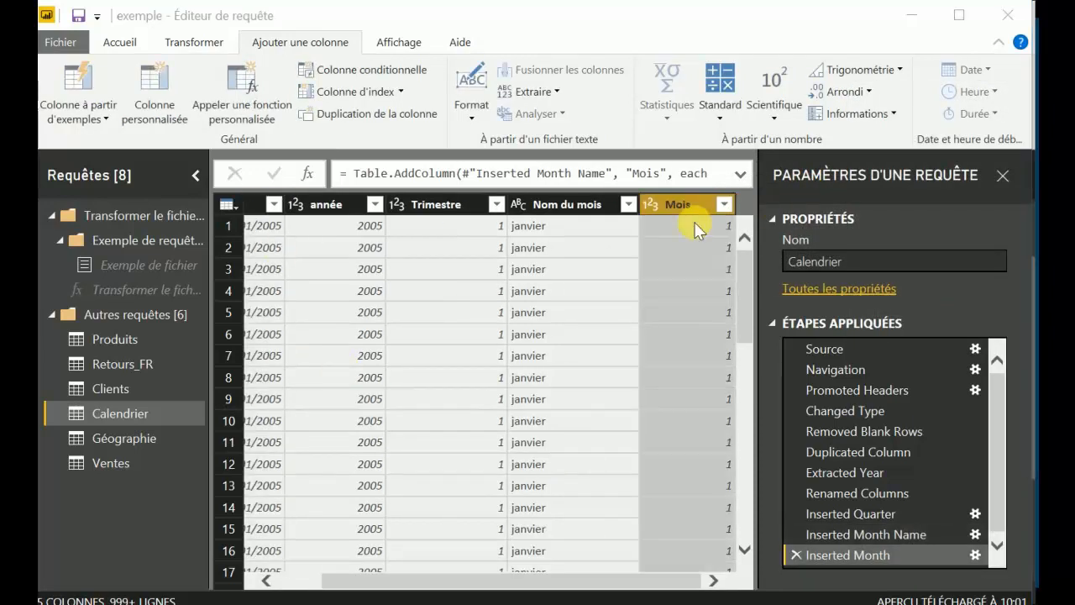
Add a new column with the week of the year derived from the Date column.
left_click_drag(379, 580, 276, 578)
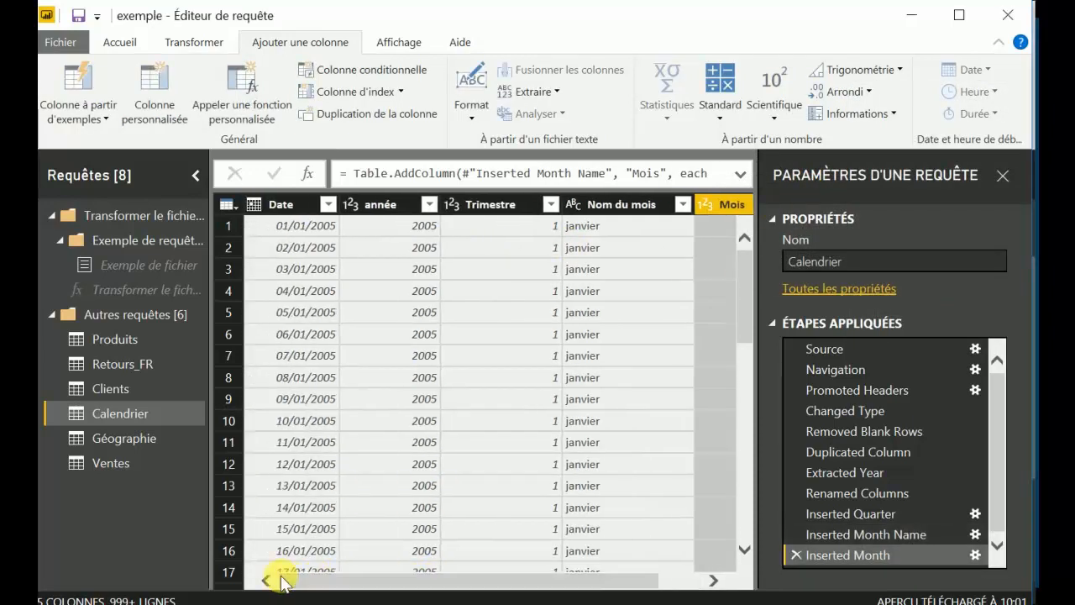
left_click(304, 204)
left_click(968, 67)
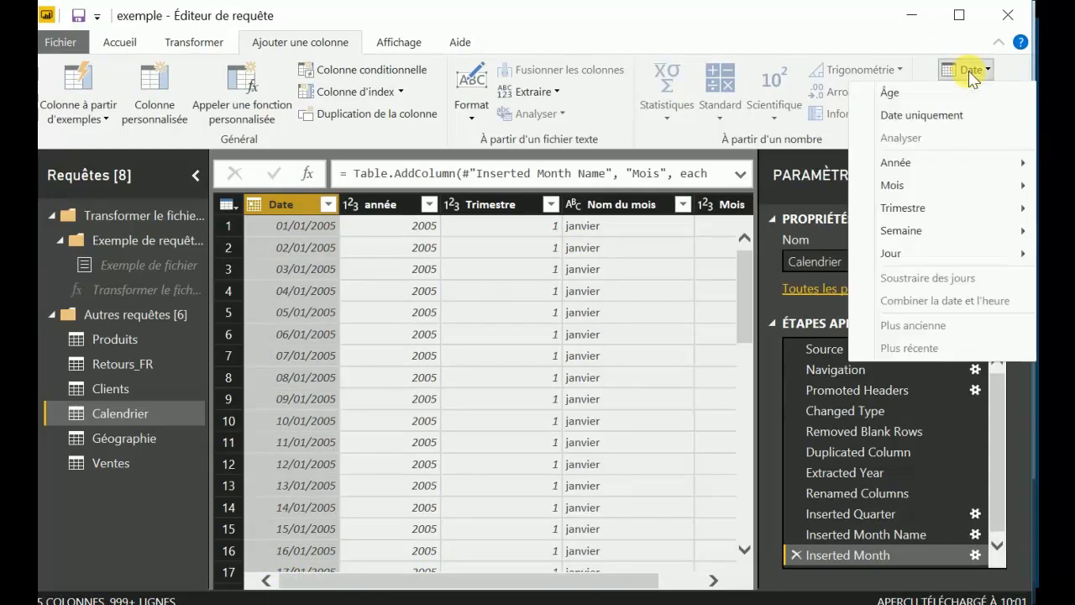
mouse_move(918, 230)
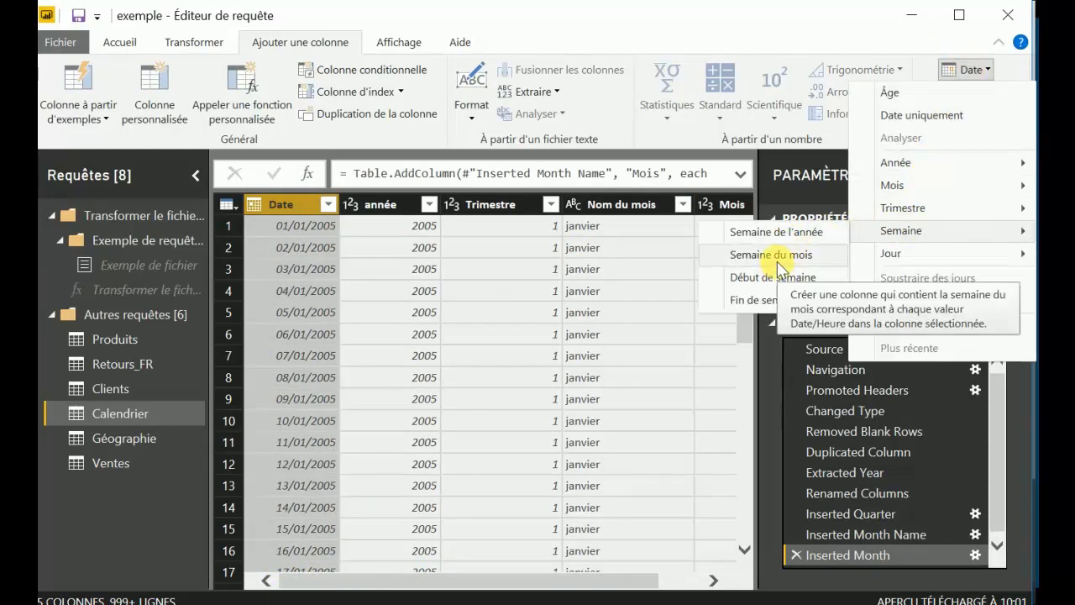
left_click(765, 231)
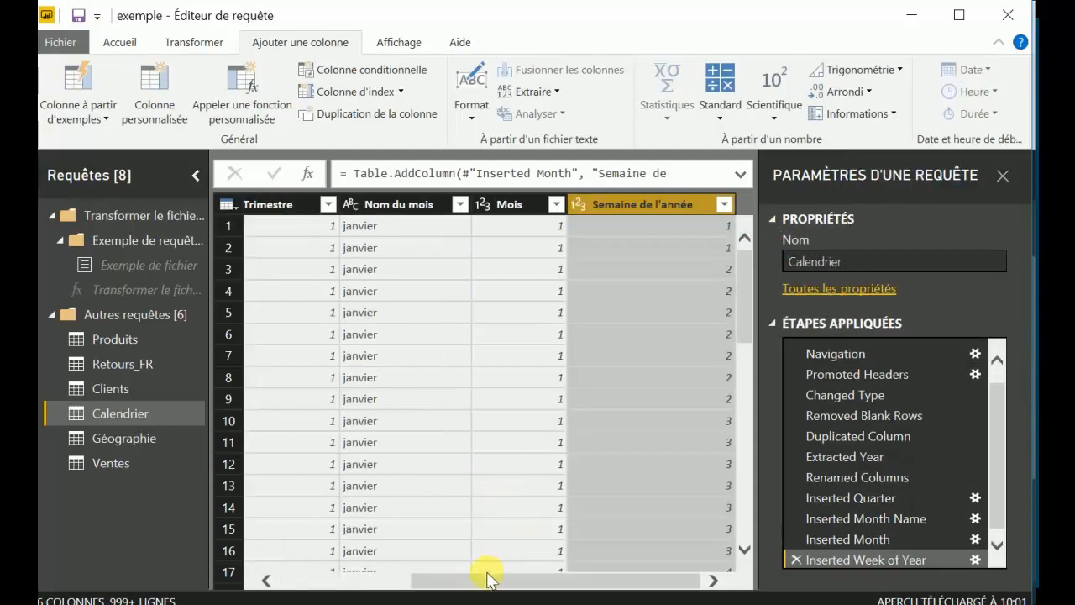
left_click_drag(487, 578, 308, 579)
left_click(289, 204)
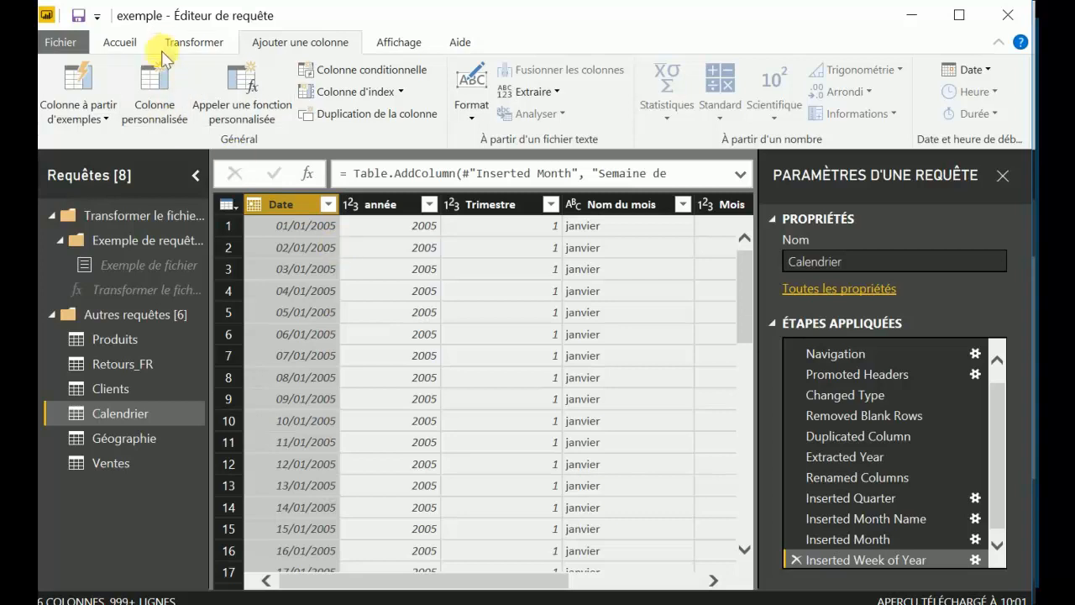
left_click(185, 42)
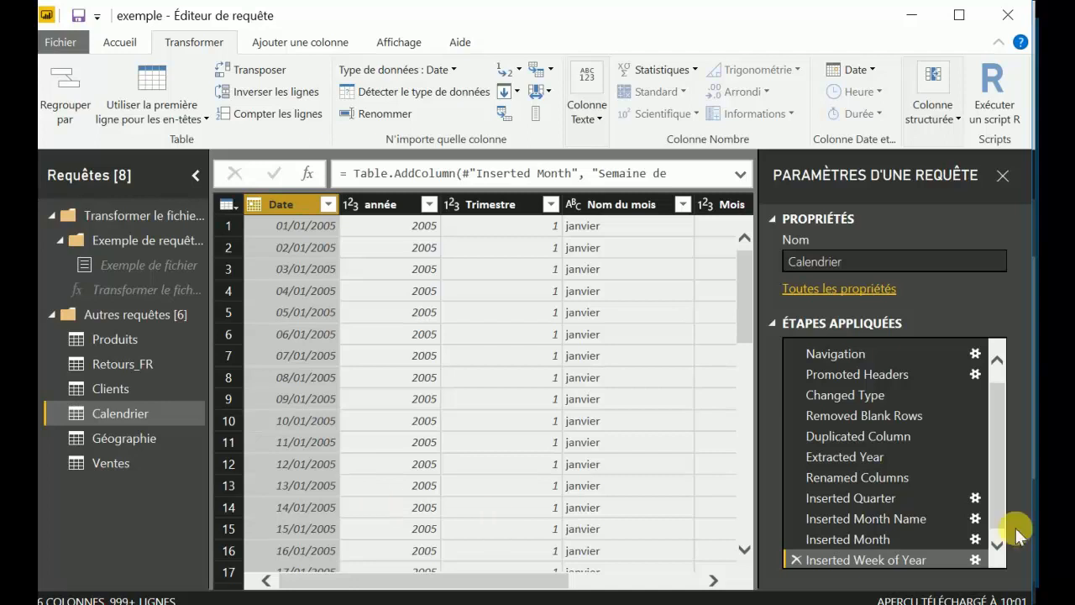
left_click(937, 123)
left_click(936, 122)
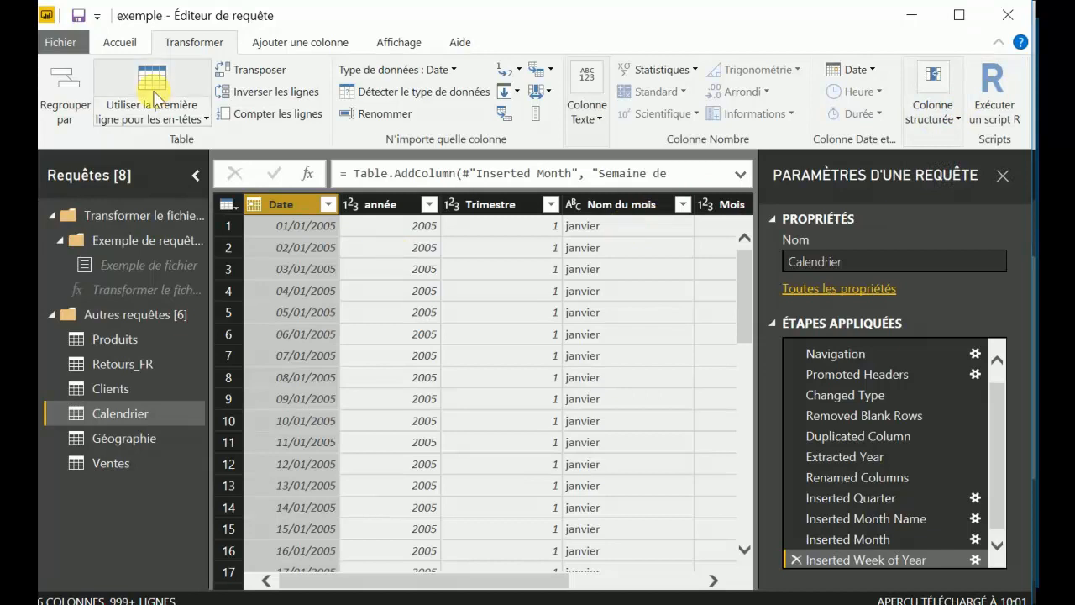
Start a column from examples in the Calendrier table and give samedi as the example value for the first row.
left_click(304, 46)
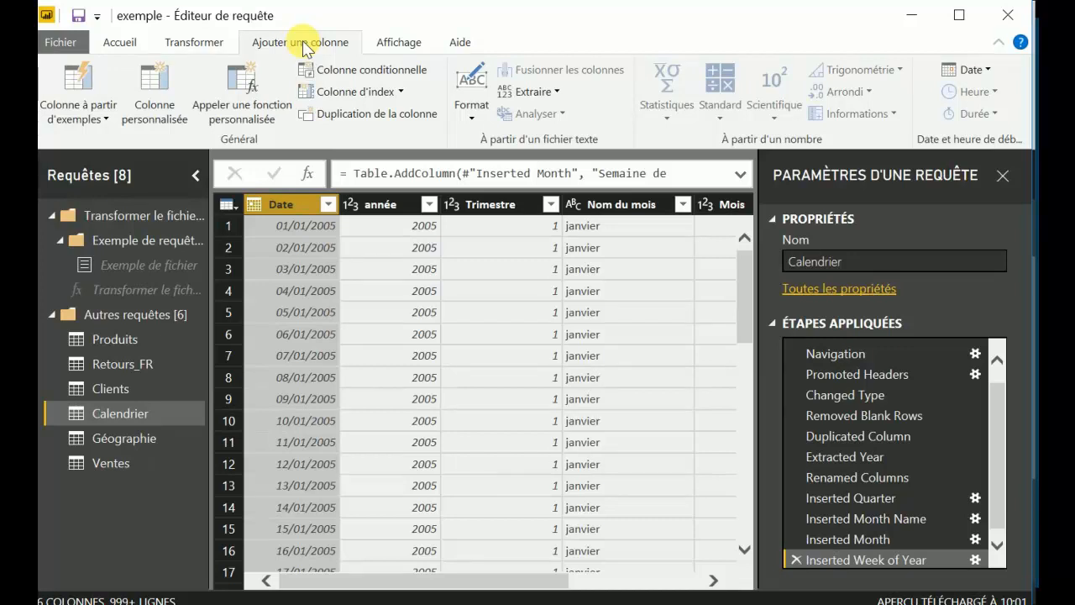
left_click(83, 82)
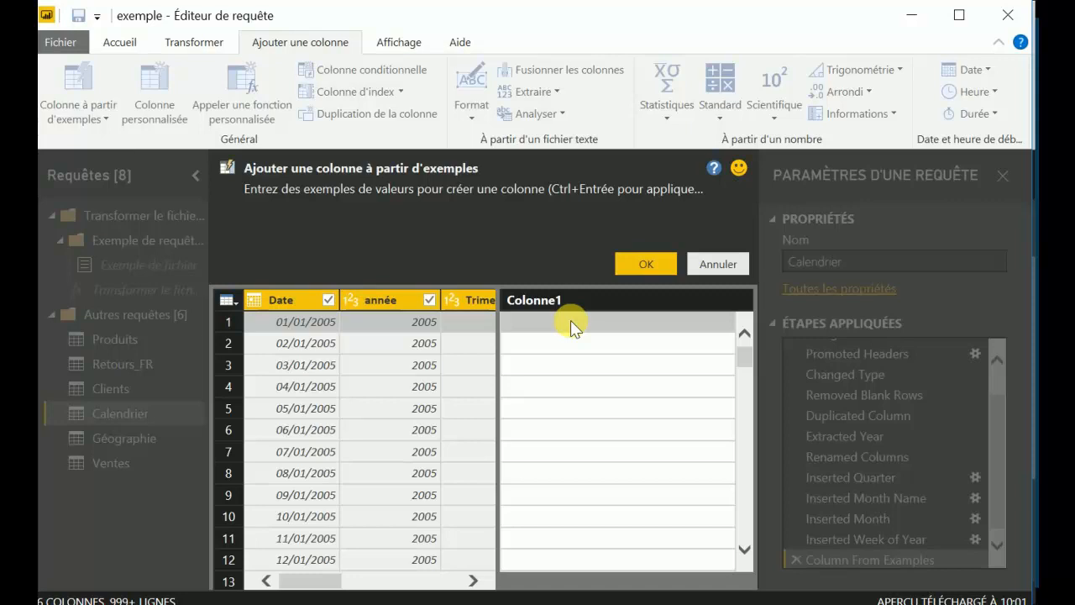
left_click(571, 322)
type("s")
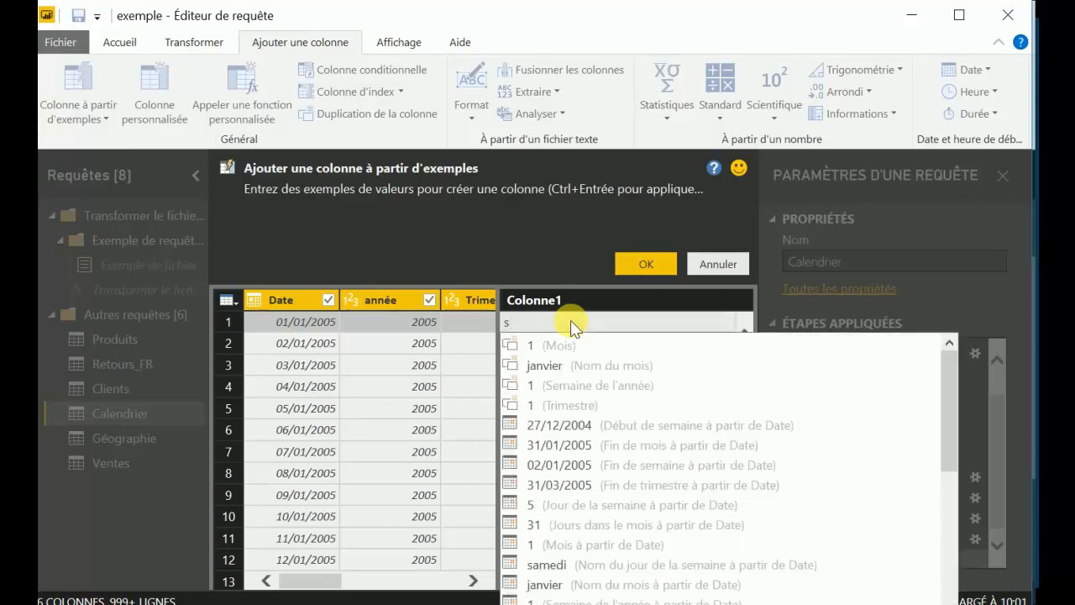
type("amedi")
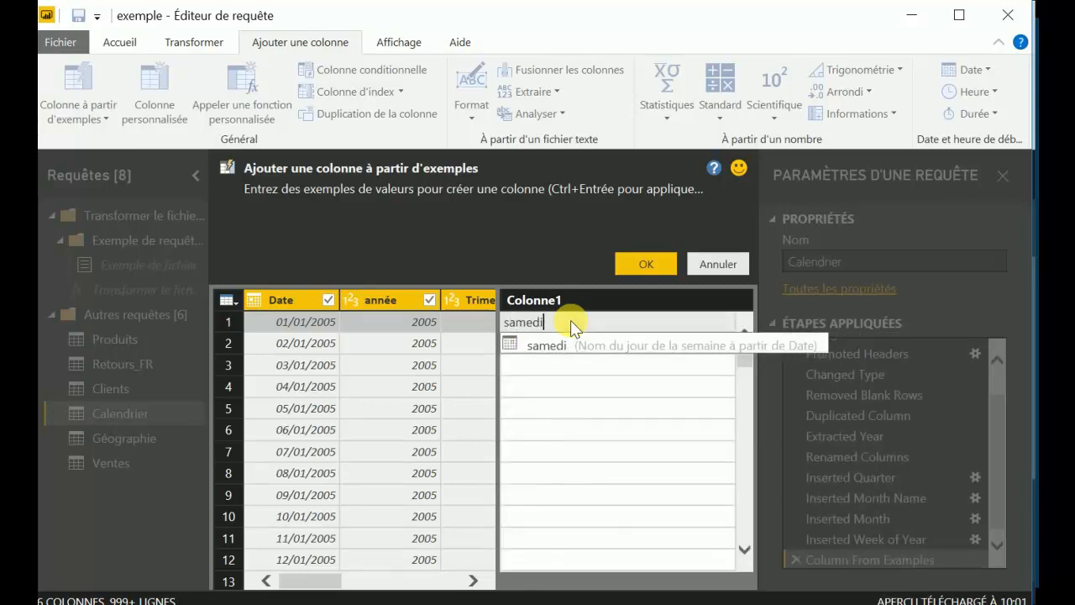
key("Return")
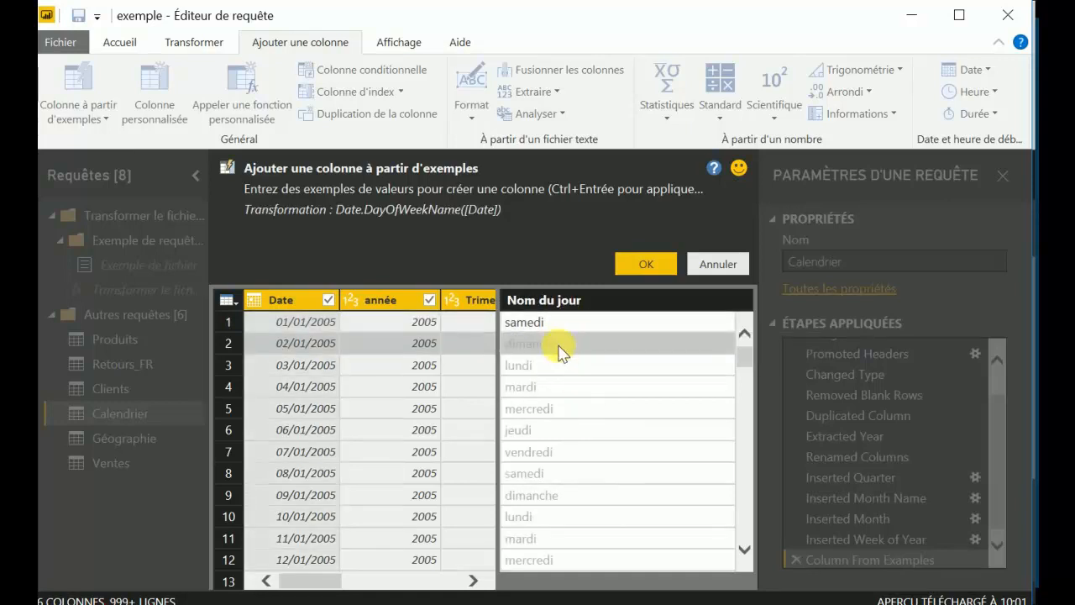
Give dimanche as the example for the second row and create the day name column.
left_click(561, 352)
type("diman")
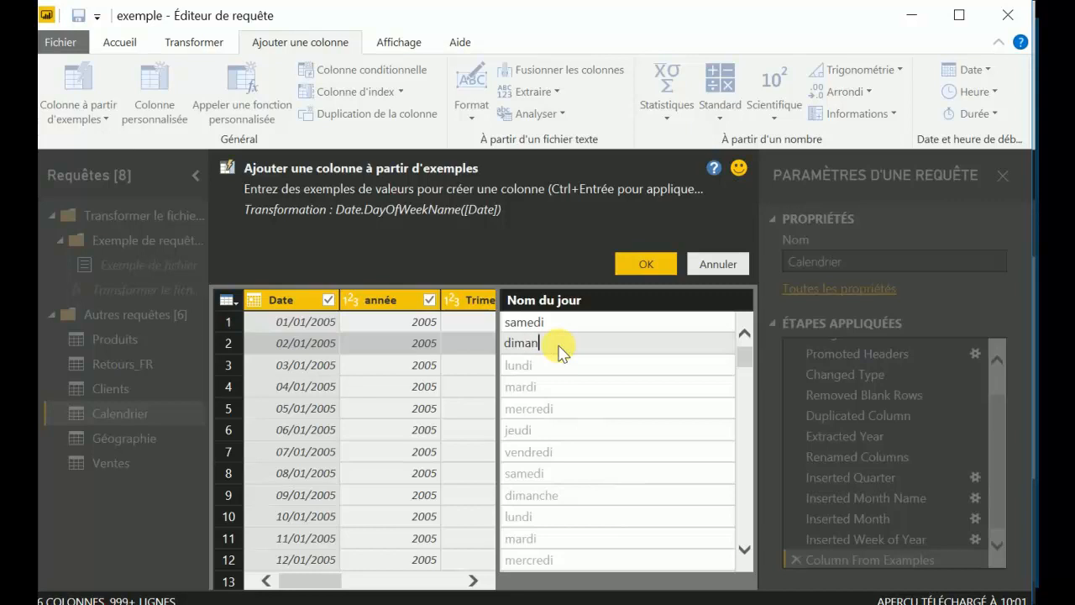
type("che")
key("Return")
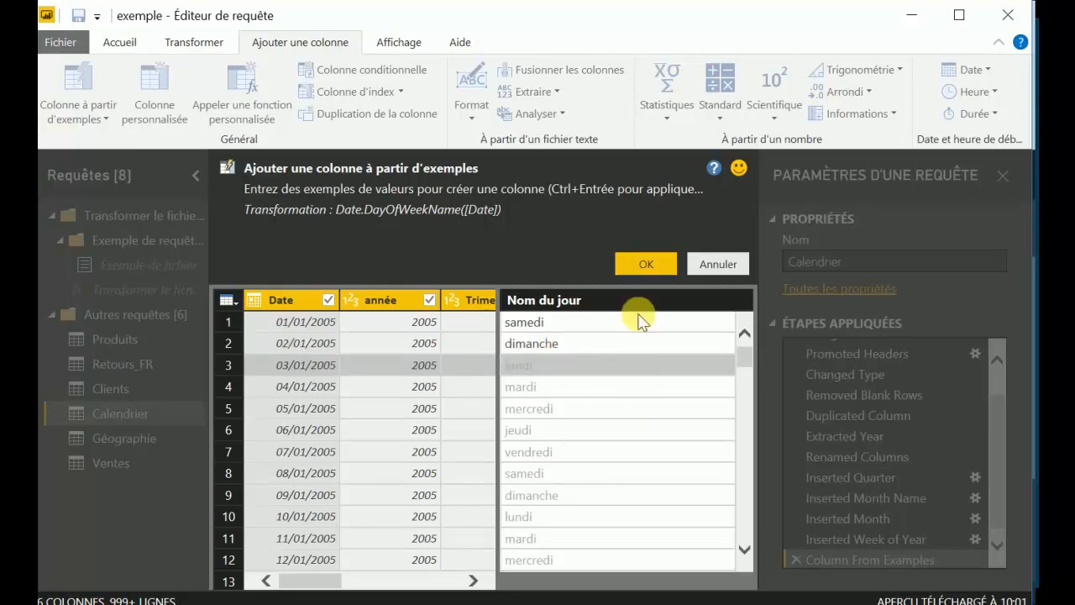
left_click(641, 265)
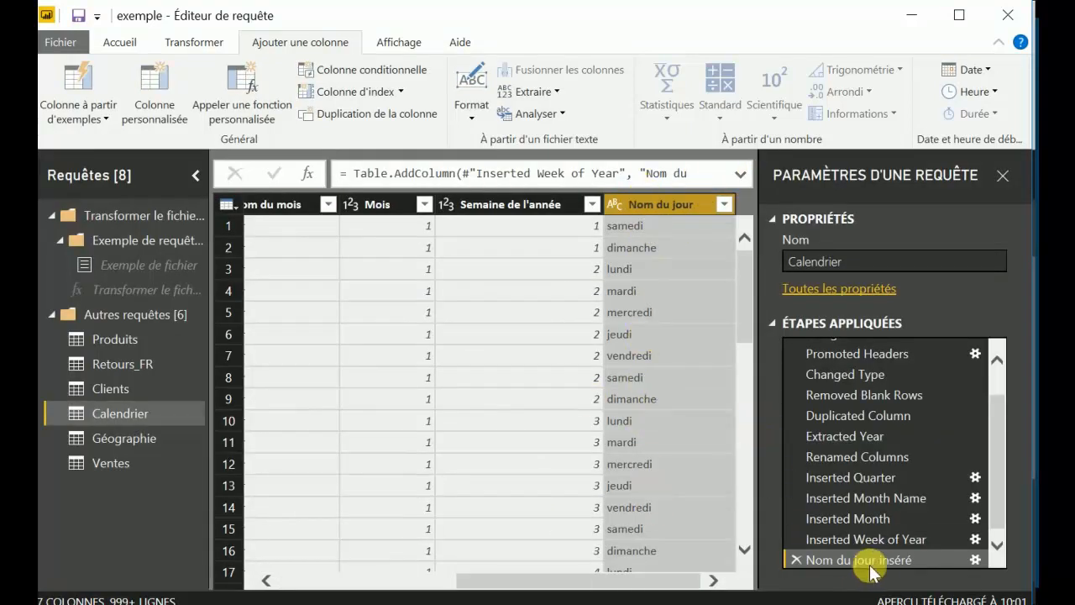
Start a conditional column whose rule tests whether année is equal to (égal à) 2005.
left_click_drag(570, 576, 355, 585)
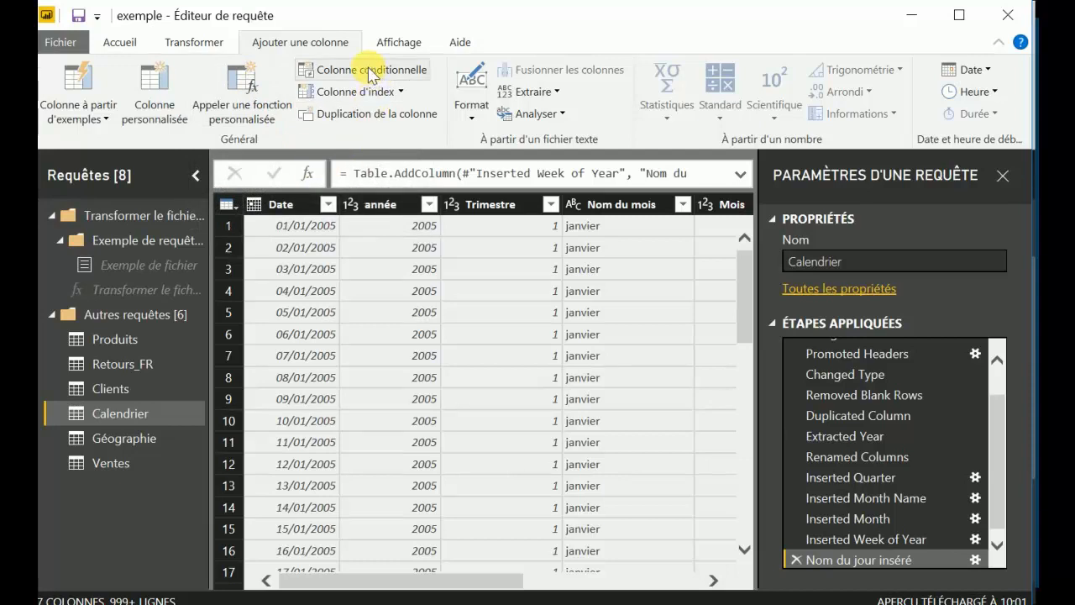
left_click(289, 203)
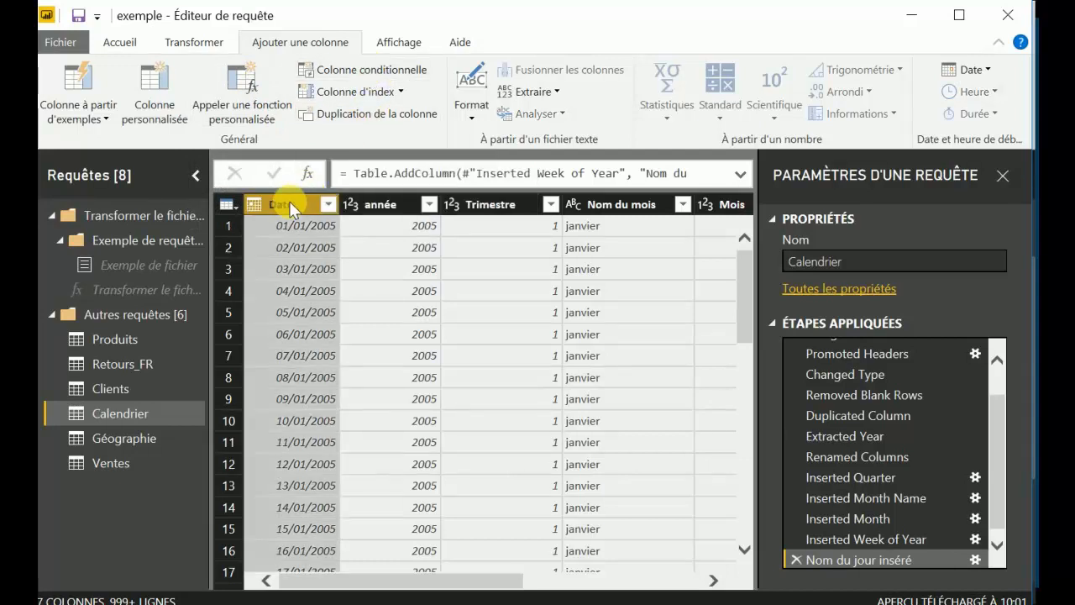
left_click(374, 203)
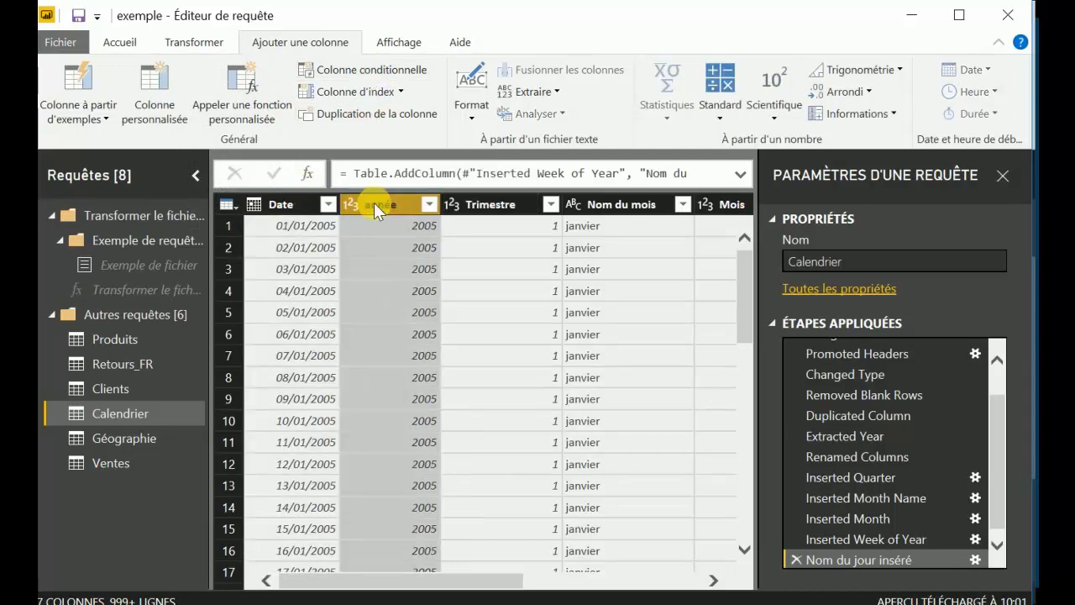
left_click(359, 77)
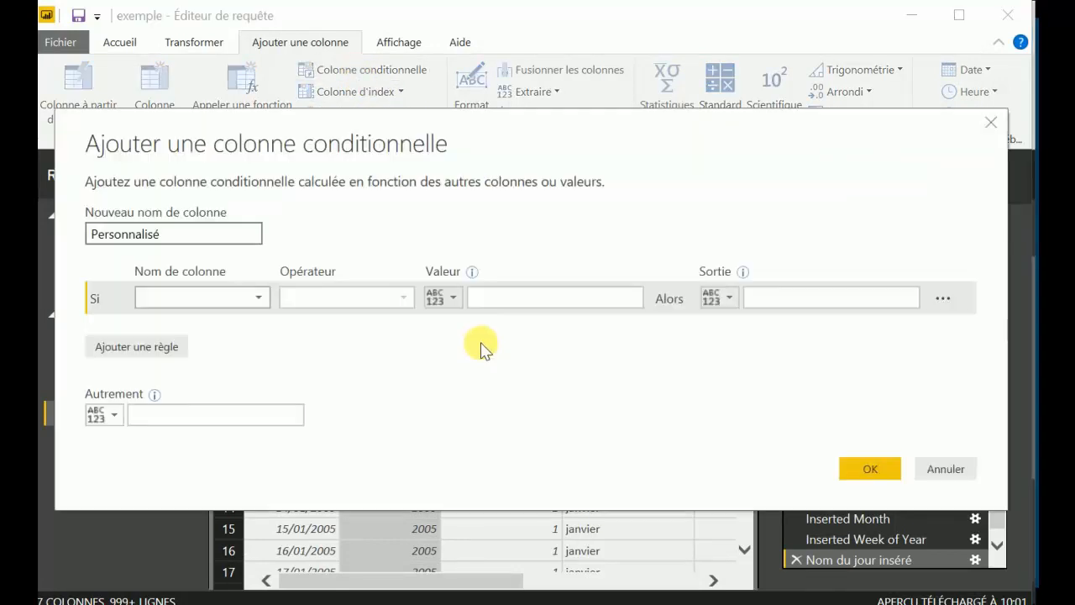
left_click(252, 302)
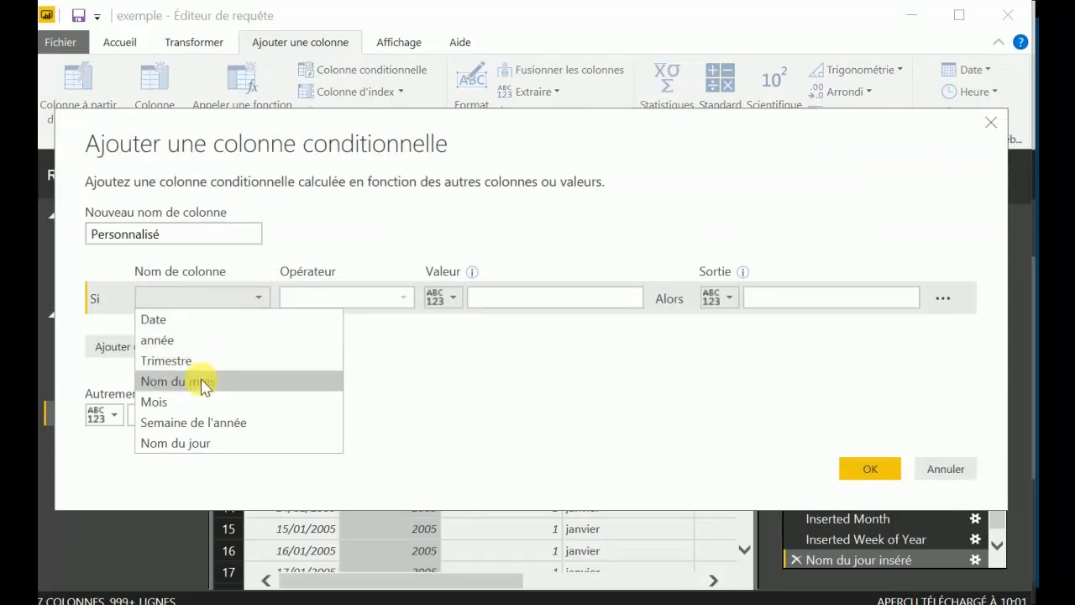
left_click(182, 341)
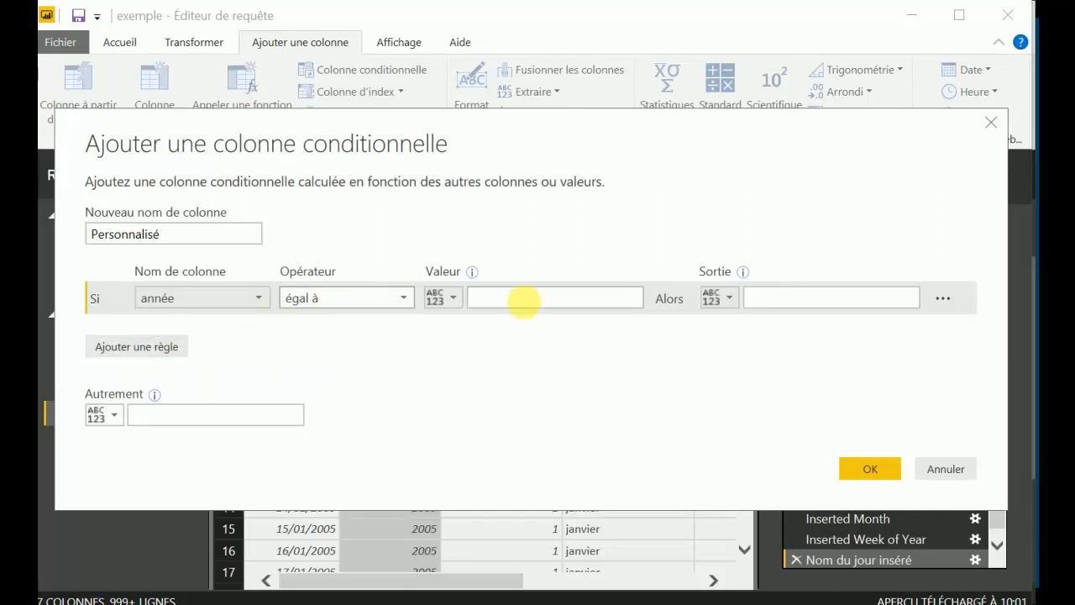
left_click(526, 299)
type("2005")
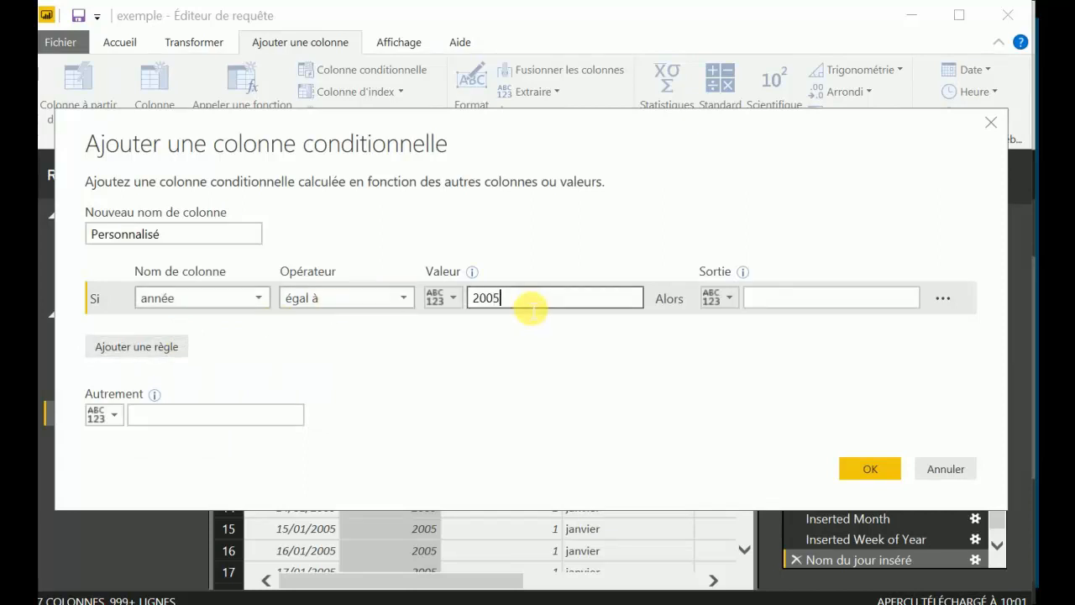
Set the rule's output to the entered value "vol A380", including the quotation marks.
left_click(729, 298)
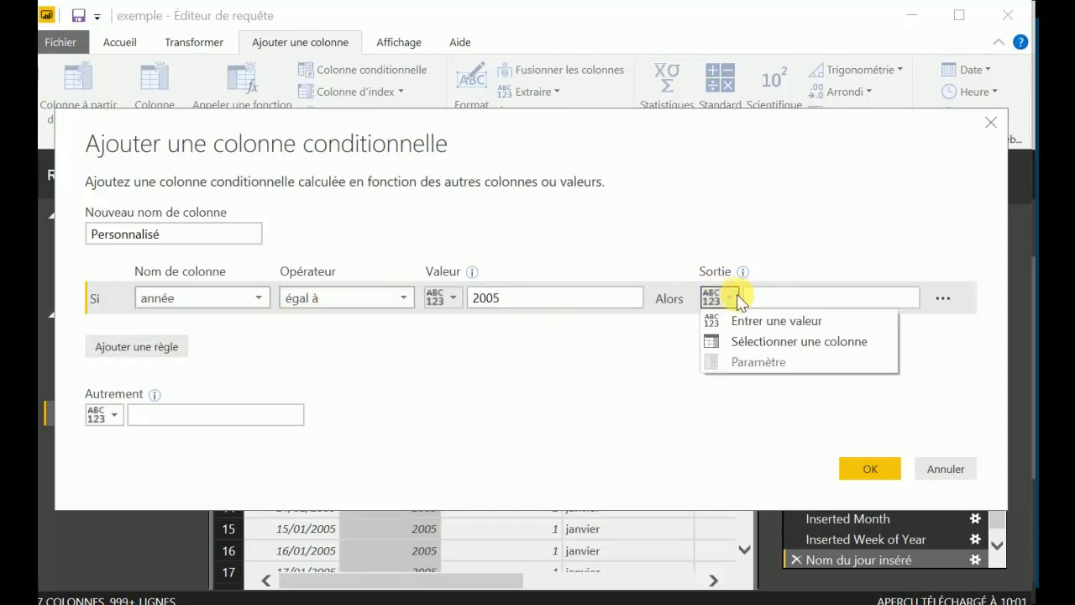
left_click(755, 320)
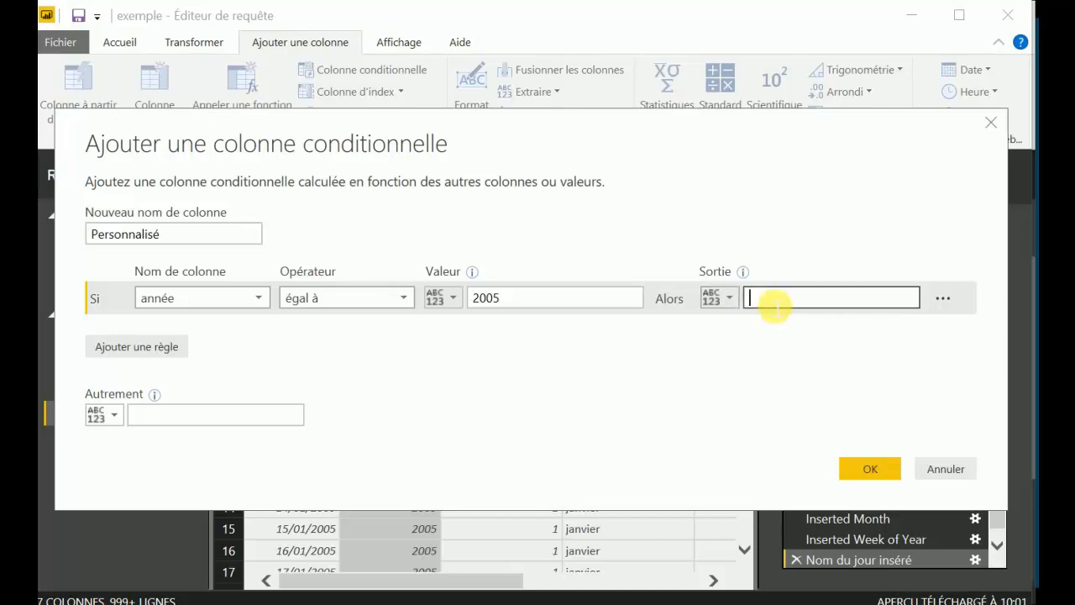
type("\"")
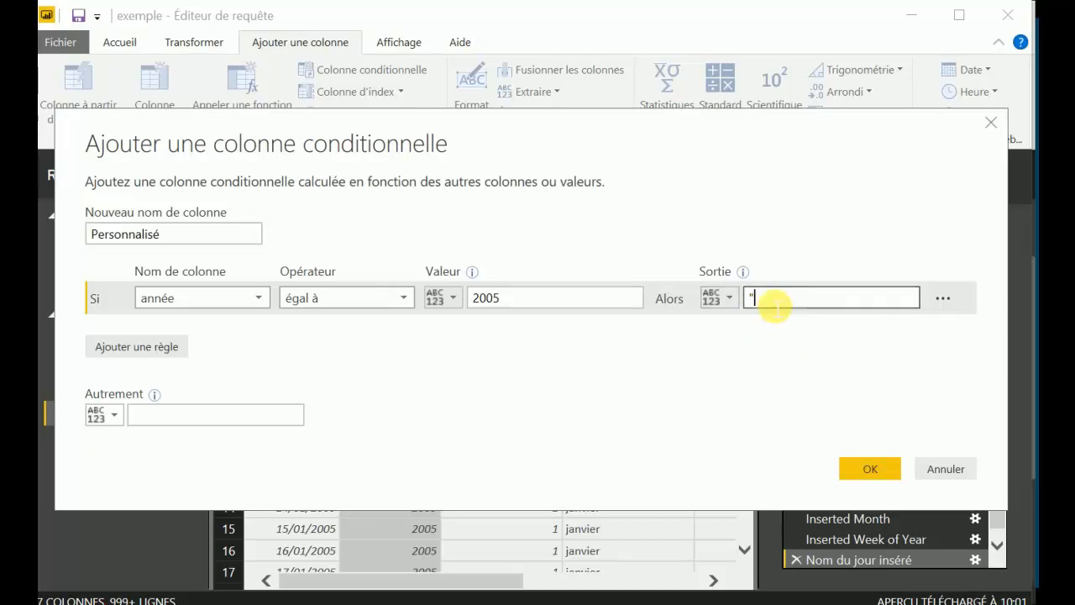
type("vol A380\"")
Set the otherwise value to "autre année", including the quotation marks, create the conditional column and check its rows.
left_click(162, 420)
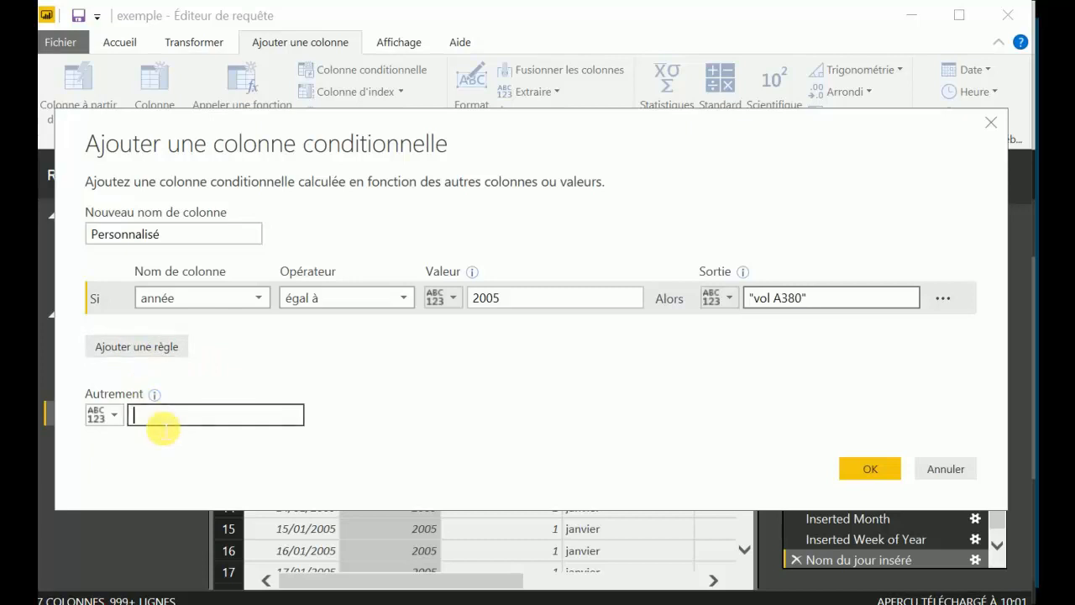
type("\"")
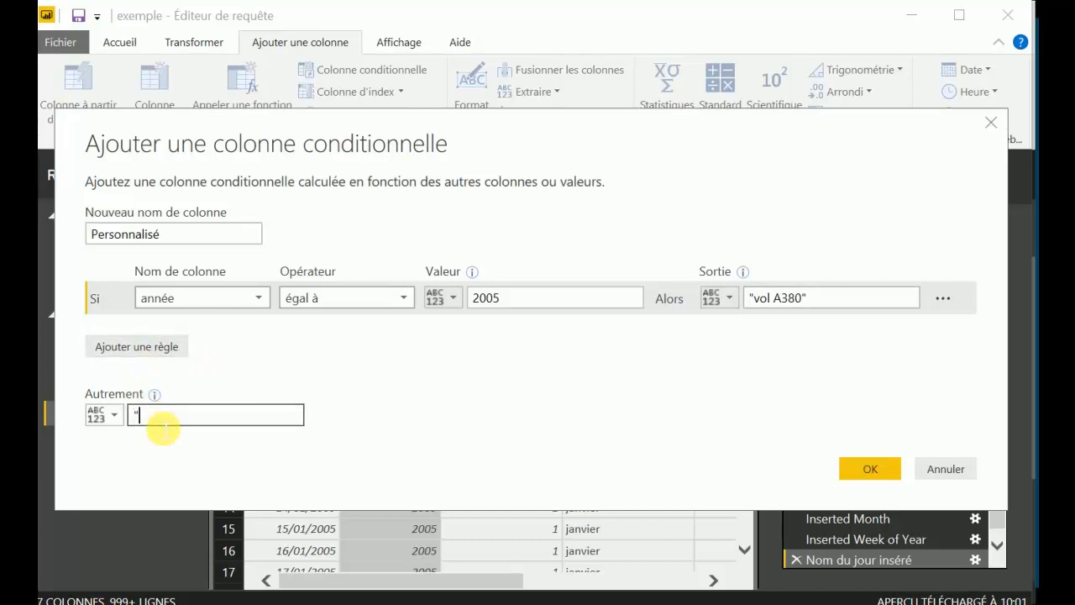
type("autre année\"")
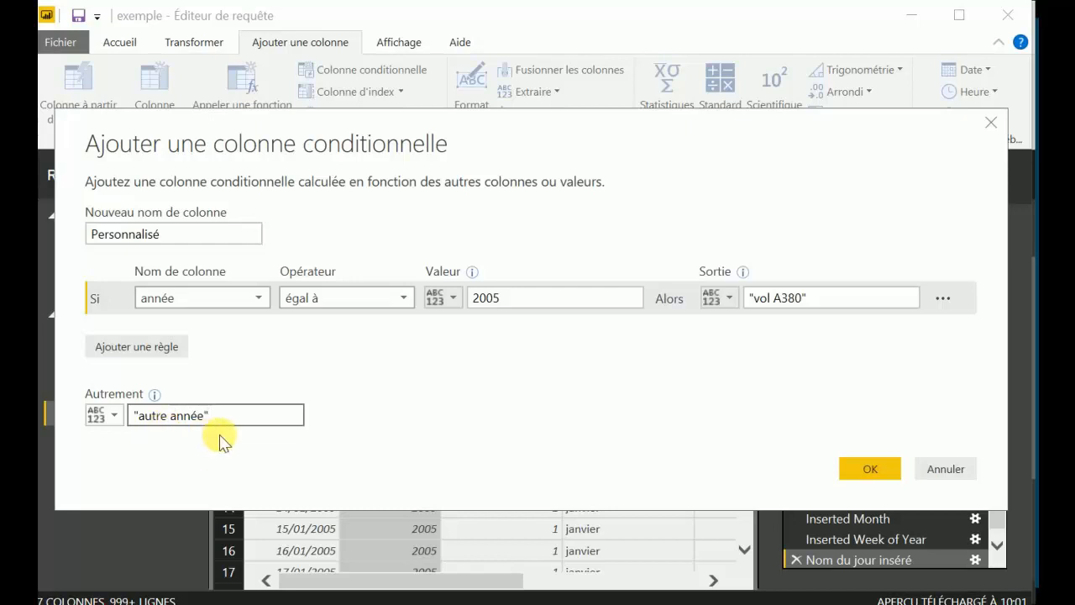
left_click(847, 472)
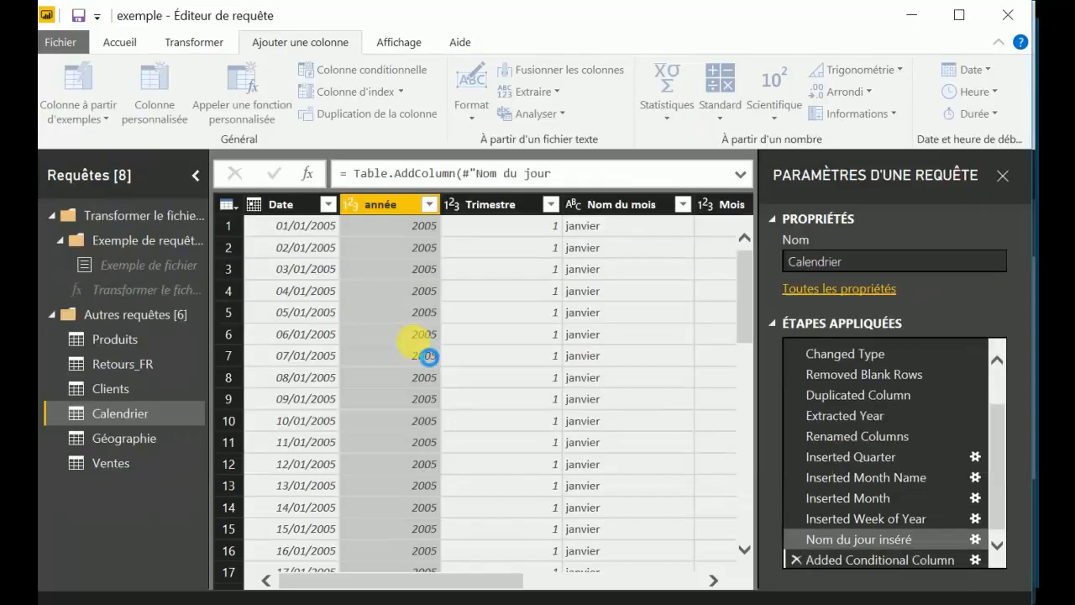
scroll(658, 324, "down", 6)
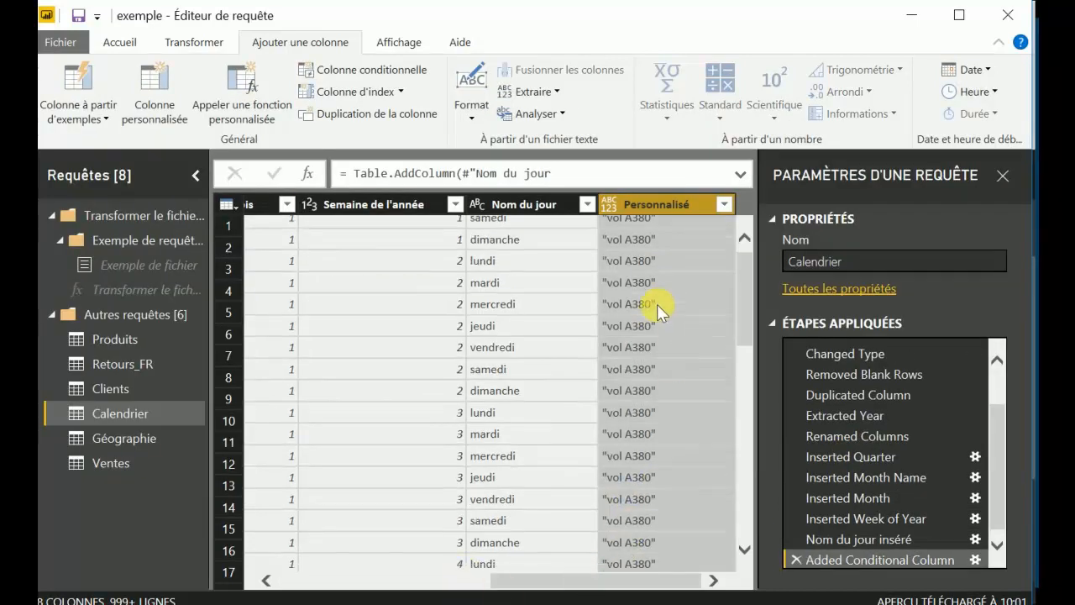
scroll(657, 309, "up", 6)
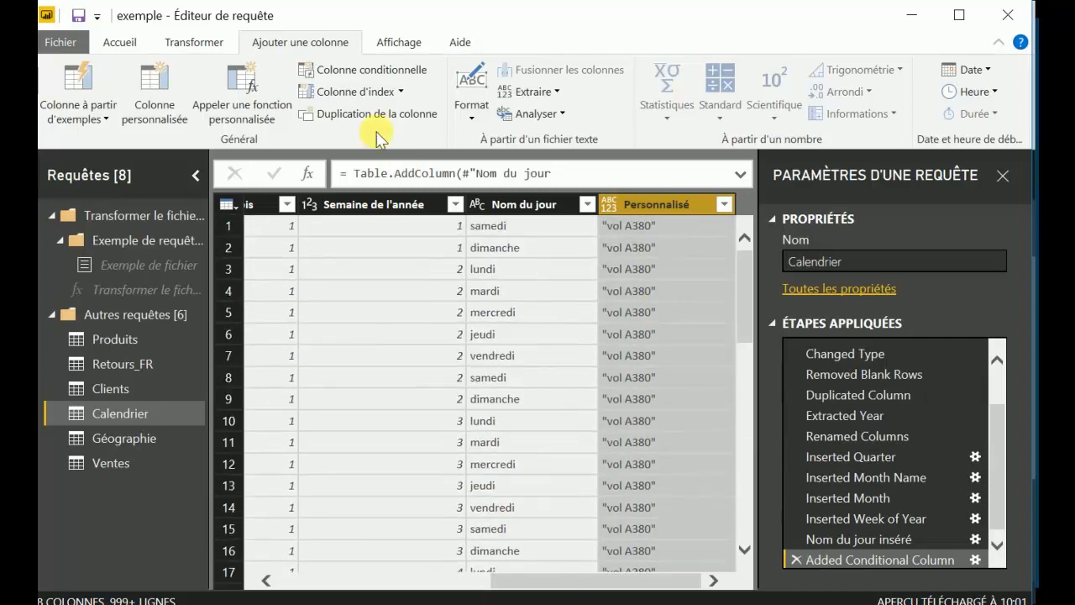
Add an index column starting at 0 to the Calendrier table.
left_click(422, 203)
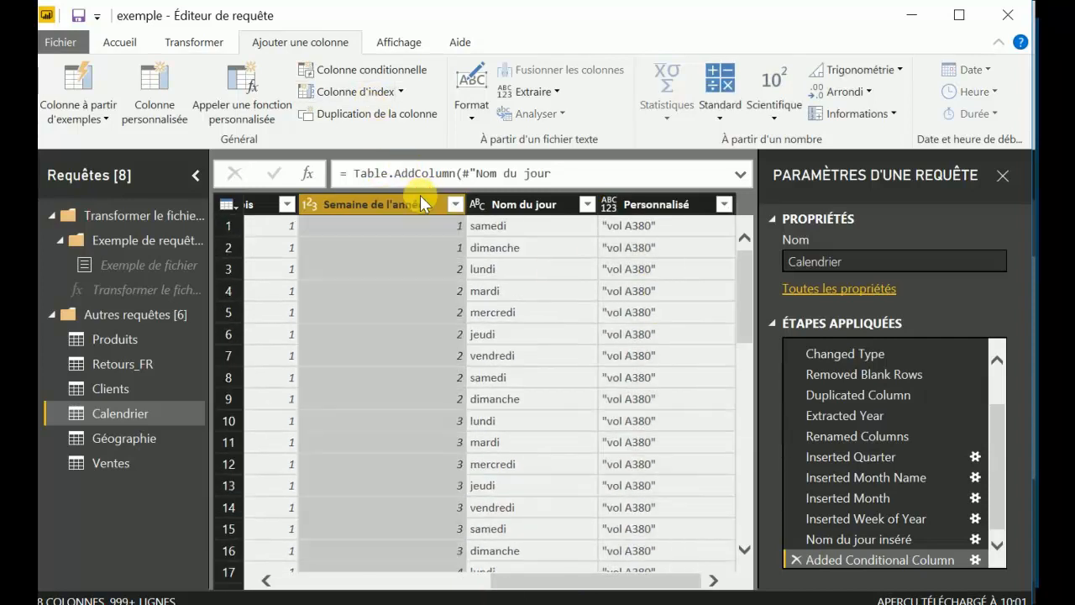
left_click(391, 91)
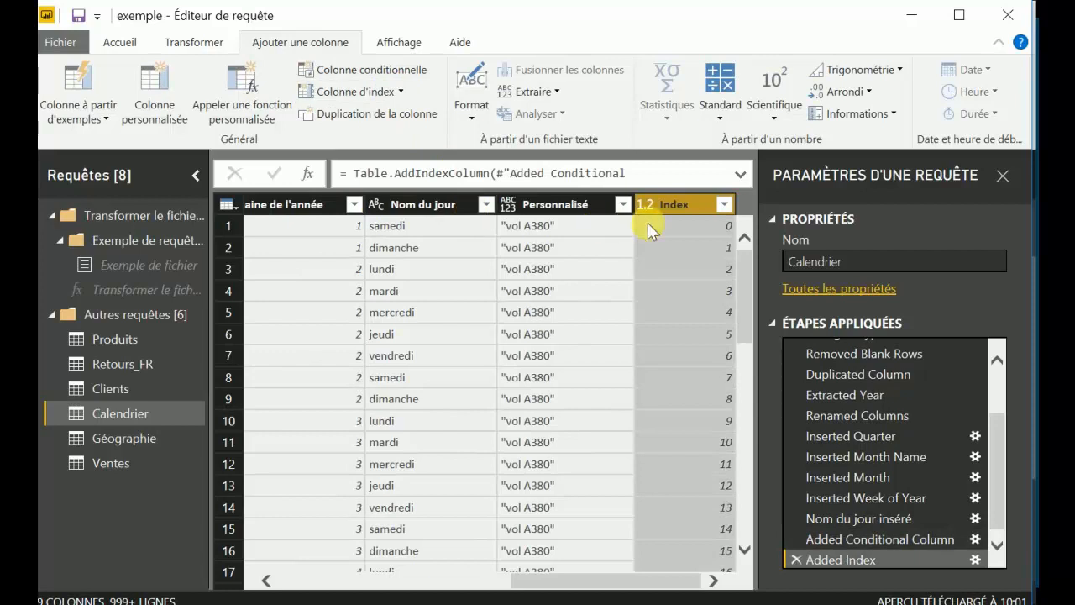
left_click(401, 92)
left_click(402, 94)
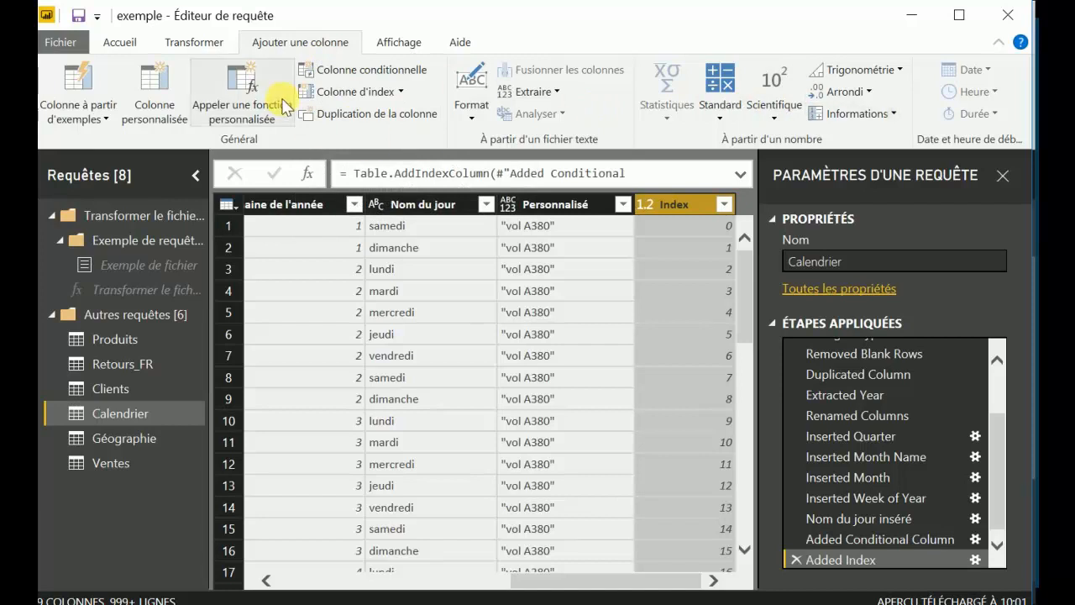
Hide the formula bar and show it again.
left_click(403, 46)
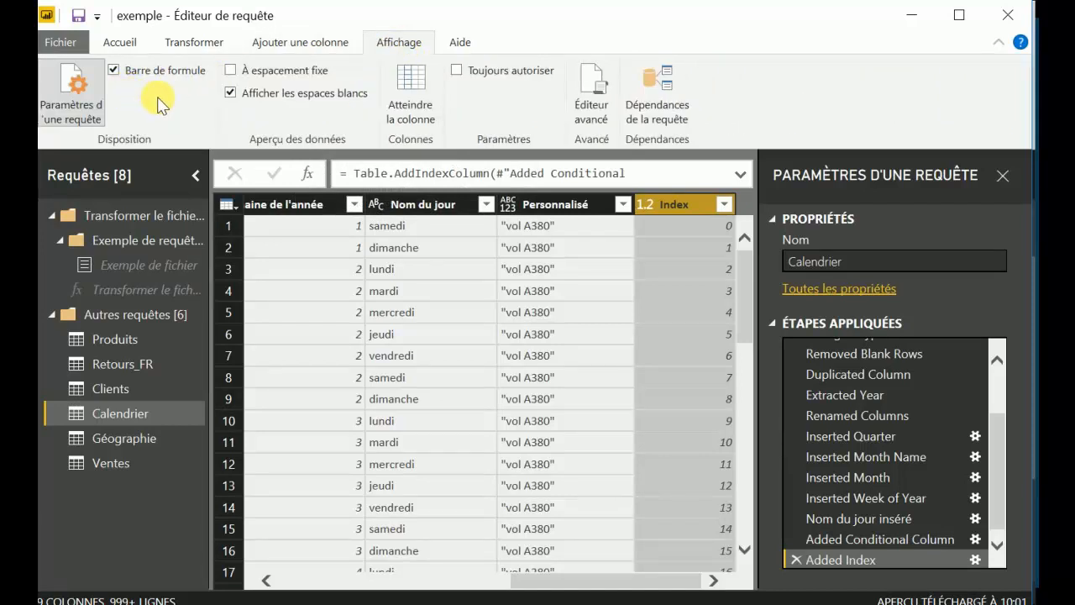
left_click(114, 71)
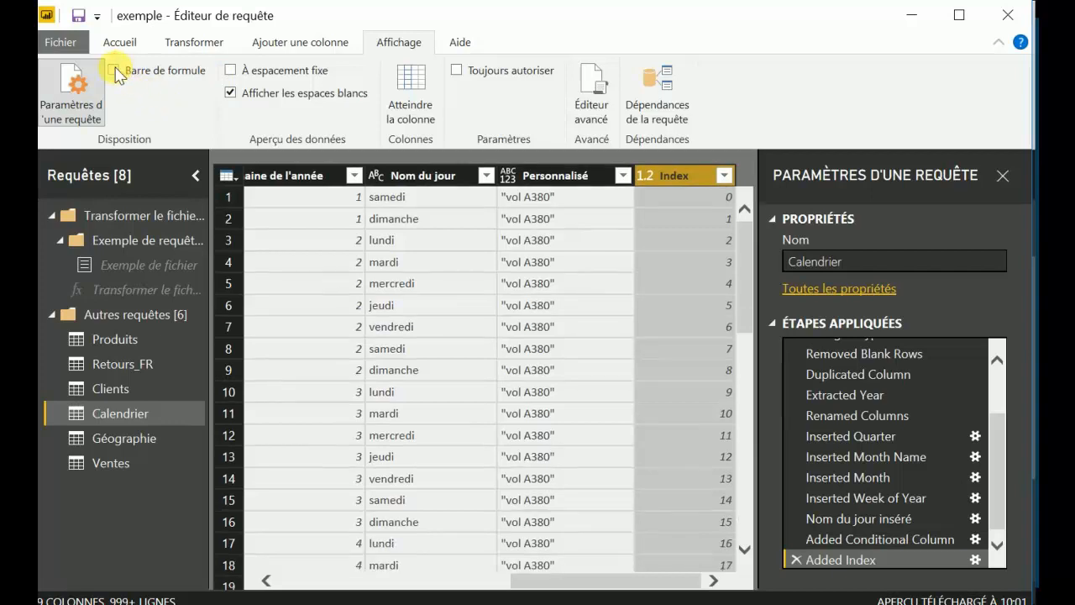
left_click(115, 72)
left_click(115, 72)
left_click(115, 72)
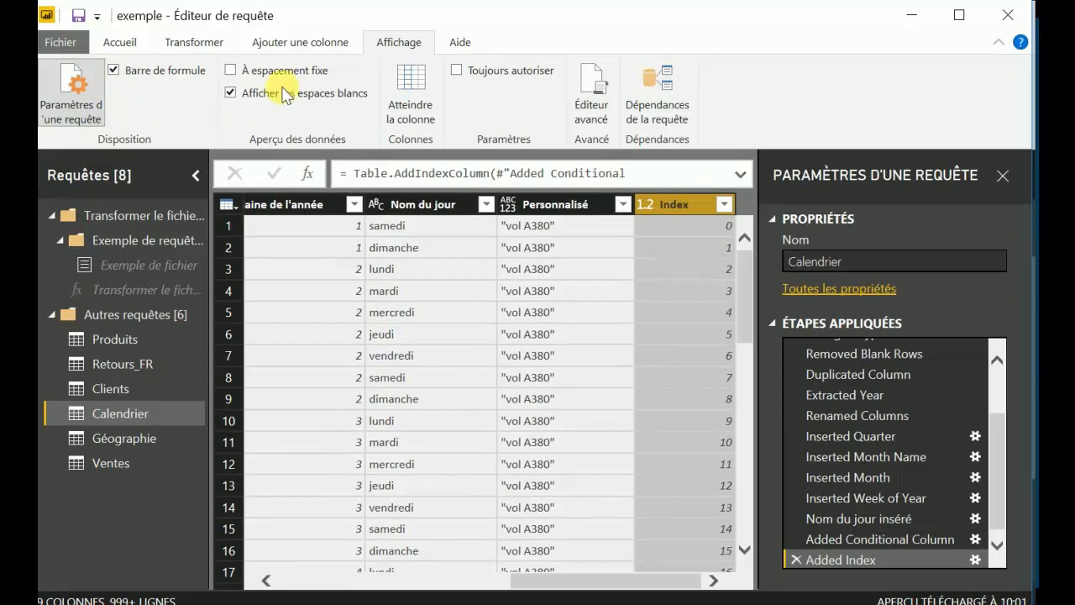
Switch the display of white space in the data preview off and on again to compare the columns.
left_click(231, 93)
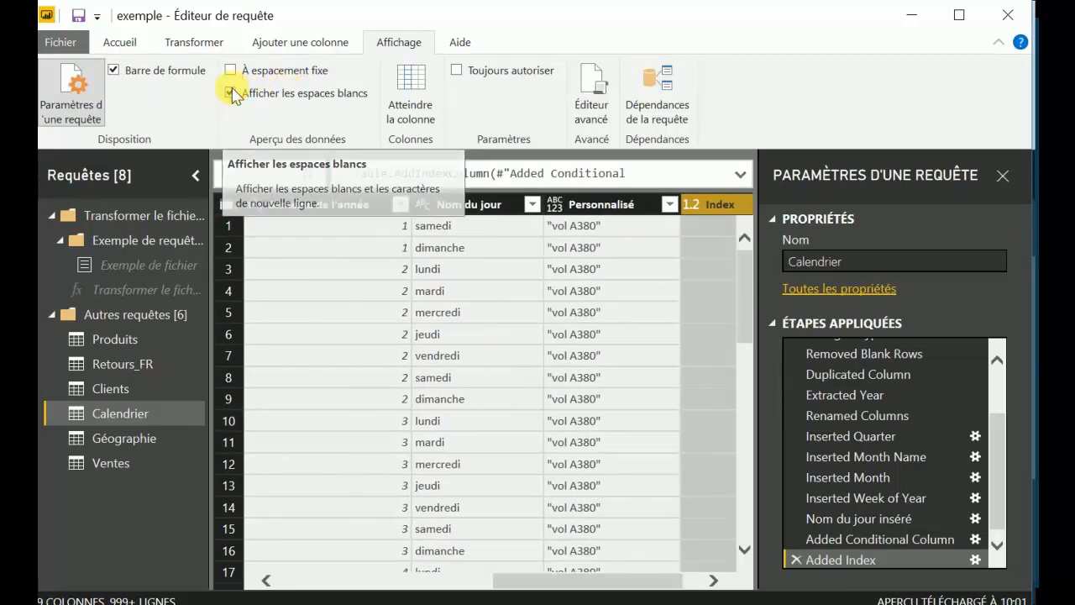
left_click(232, 93)
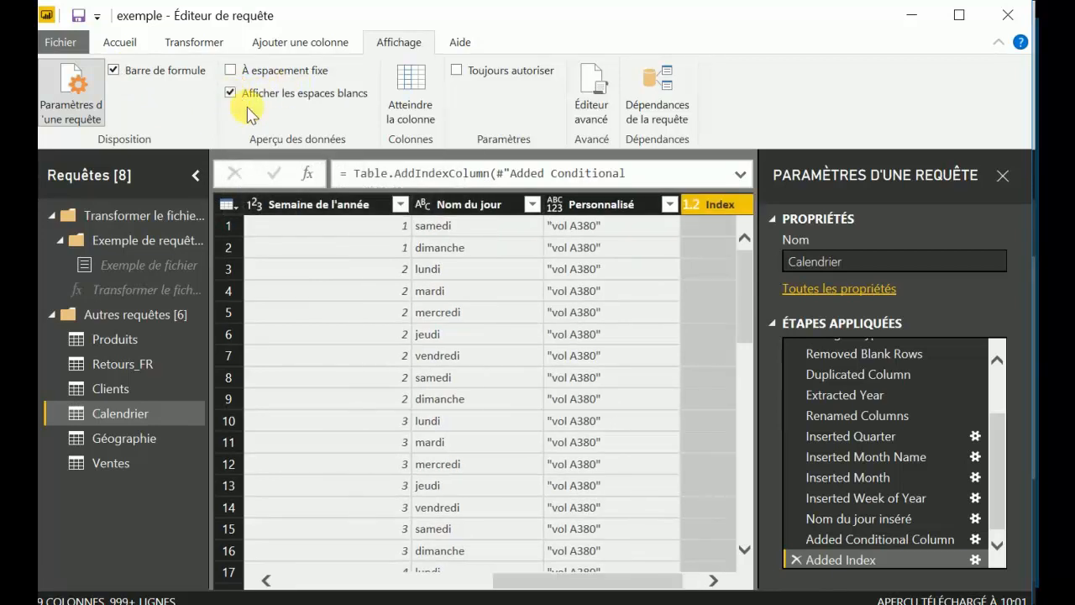
mouse_move(558, 581)
left_mouse_down()
mouse_move(499, 580)
mouse_move(556, 578)
left_mouse_up()
left_click(608, 210)
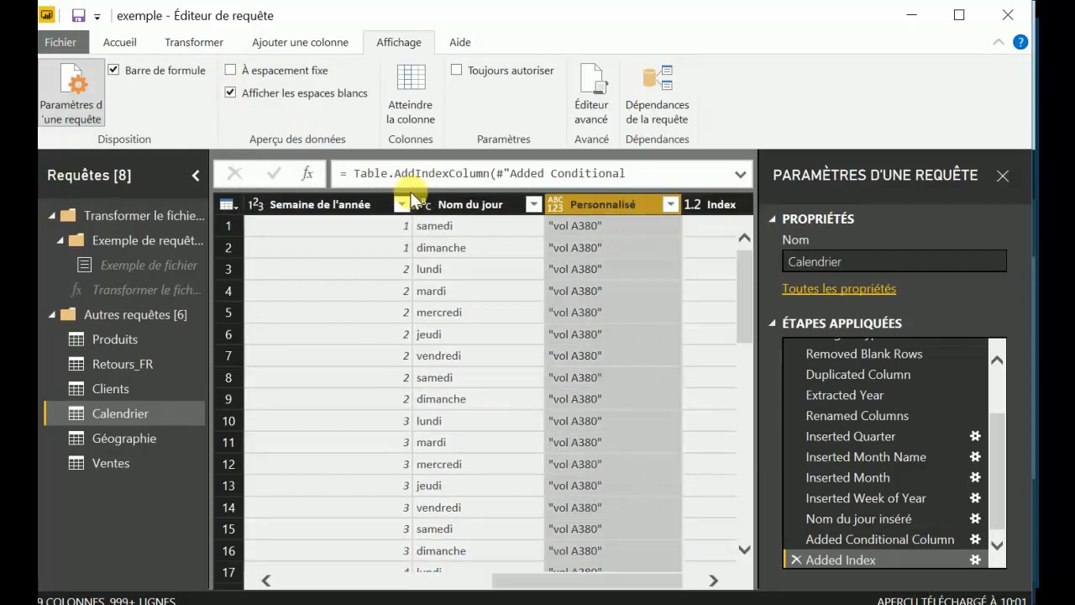
left_click(231, 93)
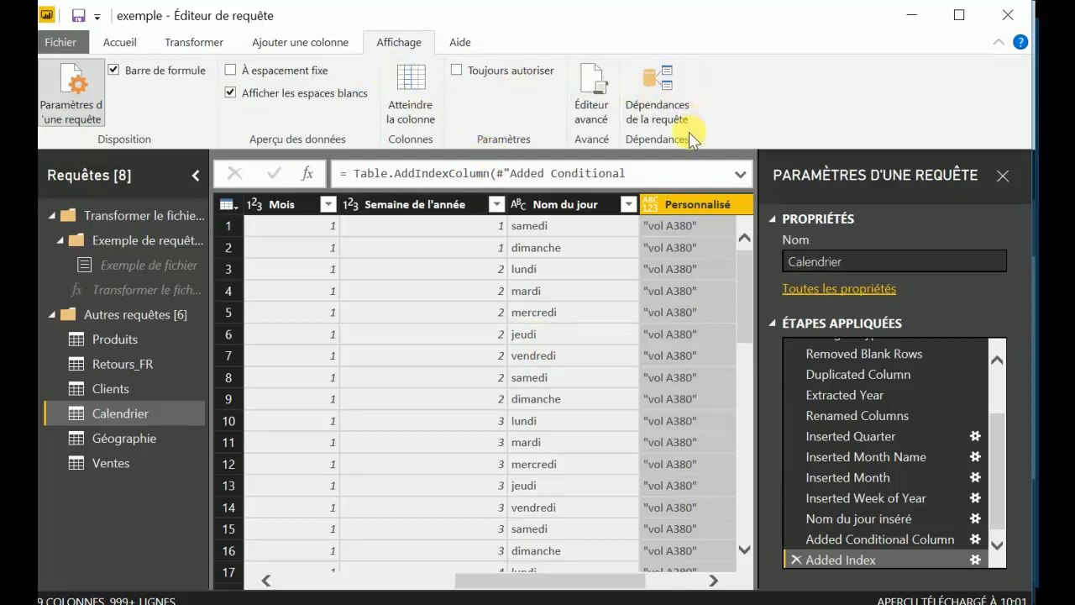
Open the dependency diagram of all queries.
left_click(653, 101)
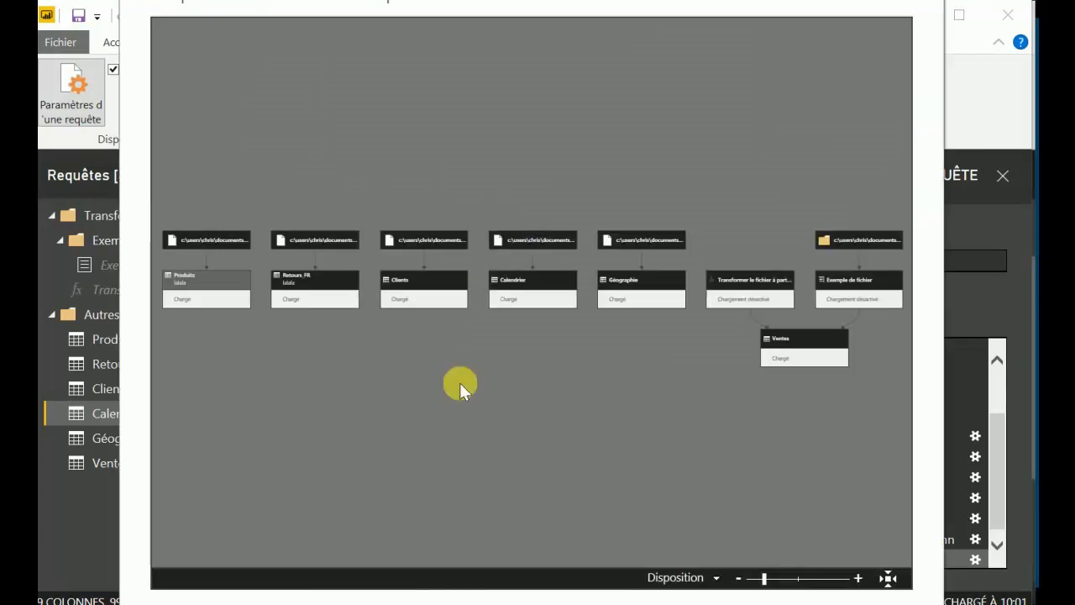
Examine the query dependencies up close, from the Clients, Calendrier and Géographie sources to the Ventes query, and close the diagram.
left_click(858, 578)
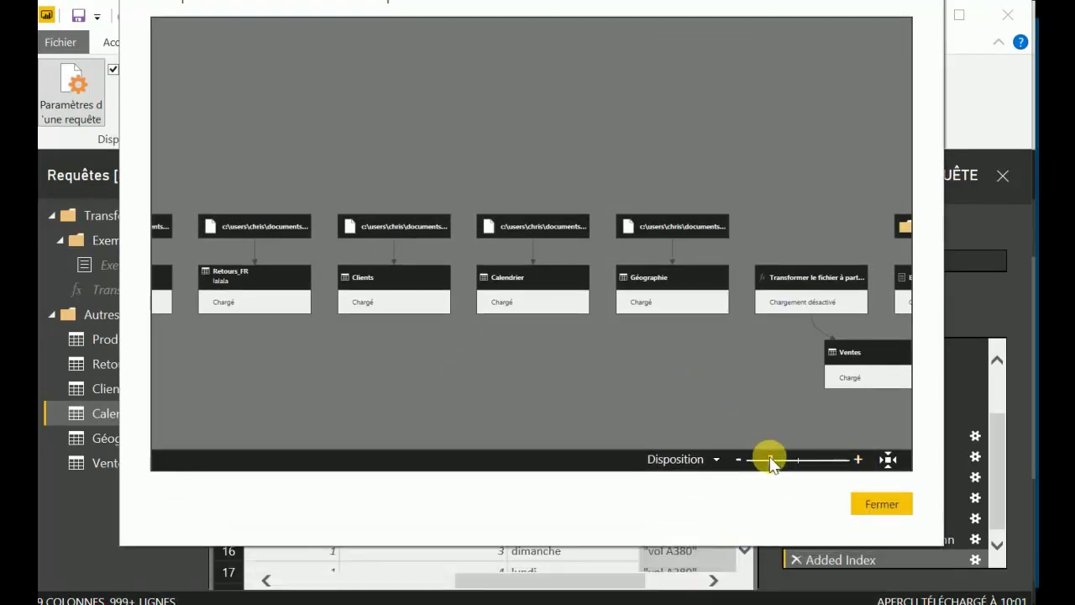
left_click_drag(767, 458, 783, 458)
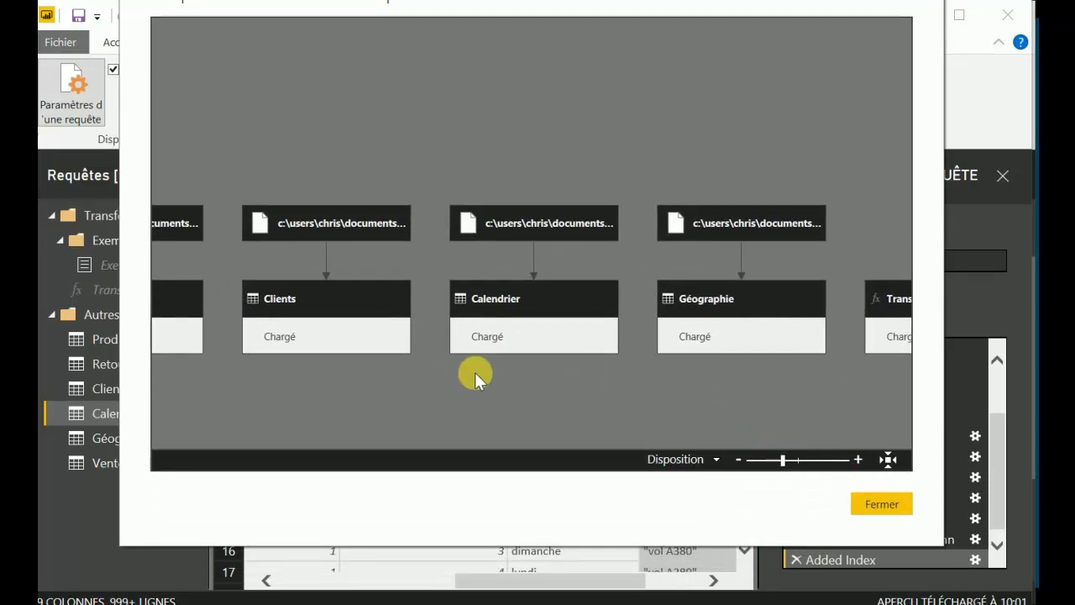
left_click_drag(681, 371, 336, 391)
left_click_drag(647, 274, 490, 134)
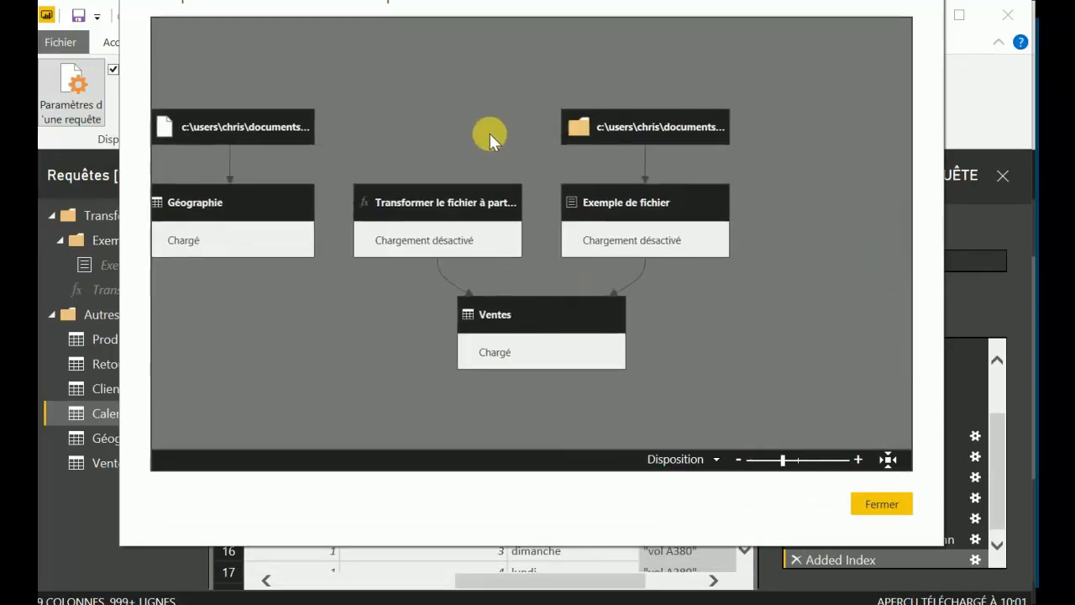
left_click_drag(327, 329, 617, 291)
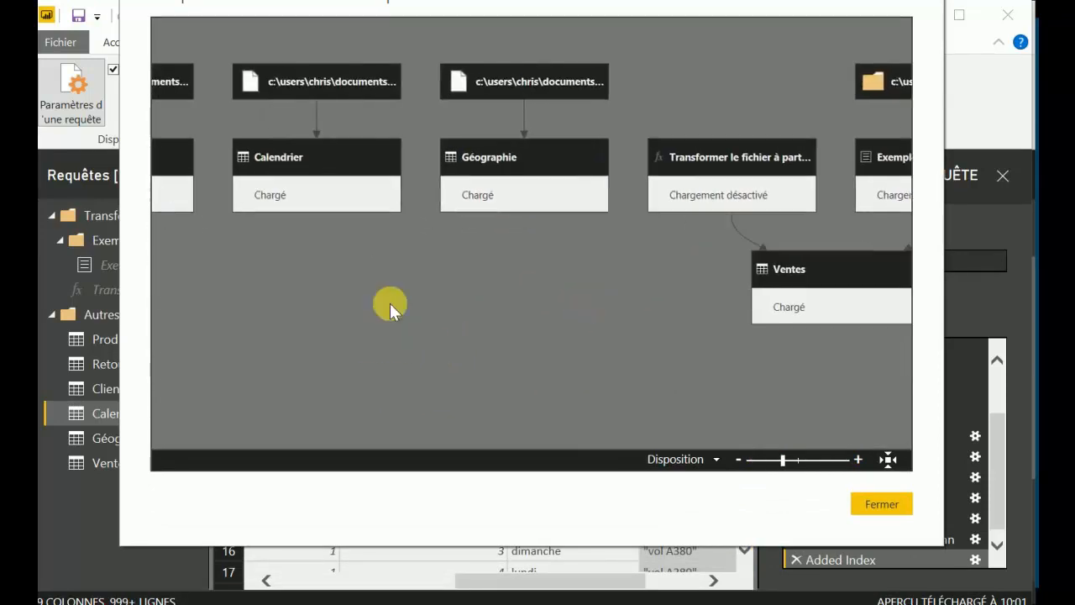
left_click_drag(244, 300, 571, 310)
left_click_drag(346, 309, 539, 402)
left_click_drag(348, 406, 154, 407)
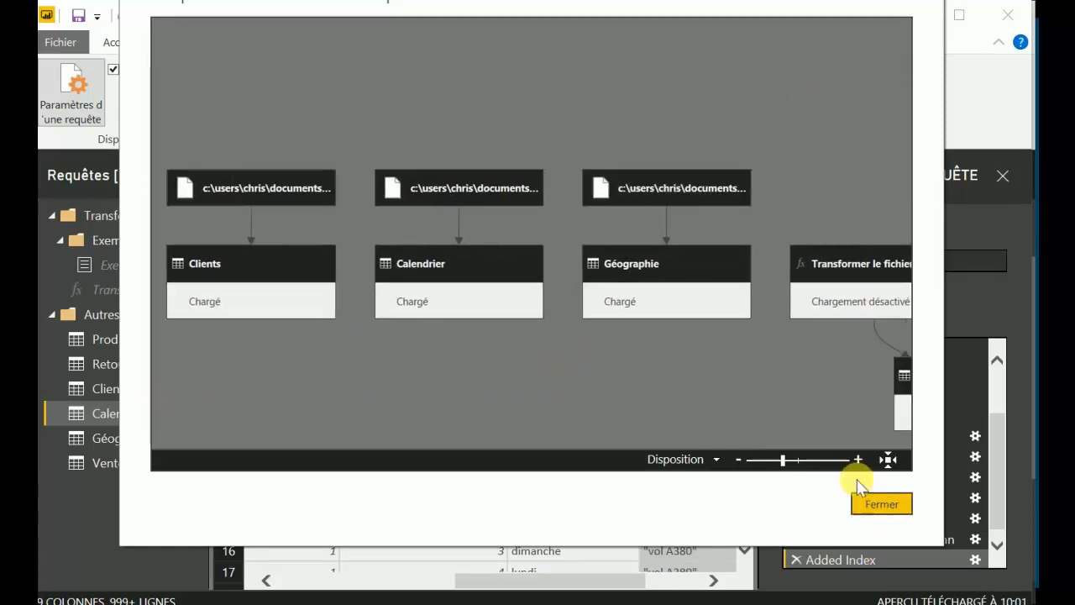
left_click_drag(574, 3, 568, 91)
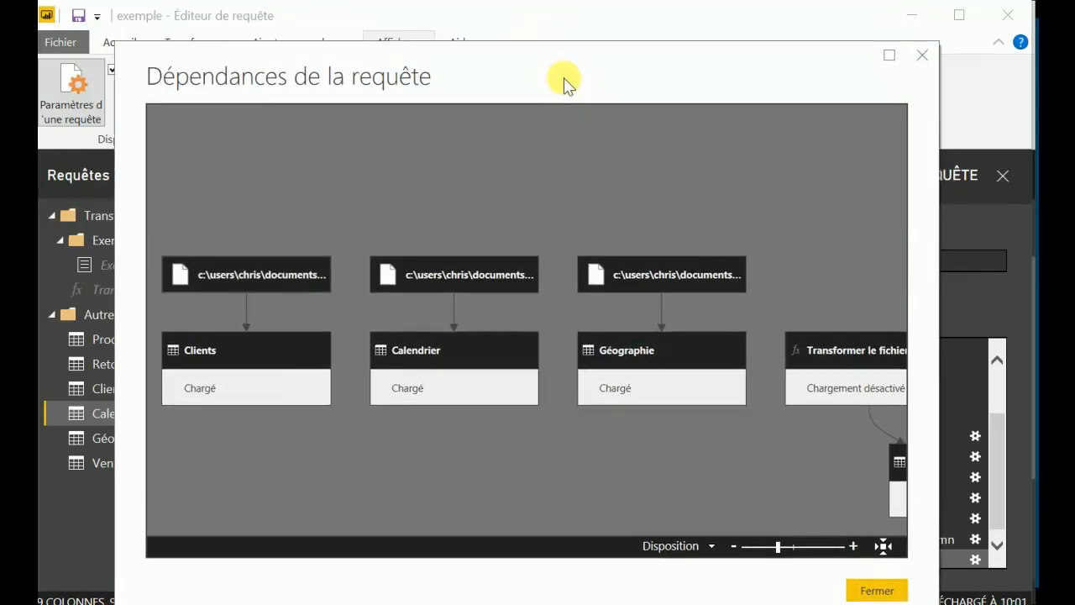
left_click(898, 580)
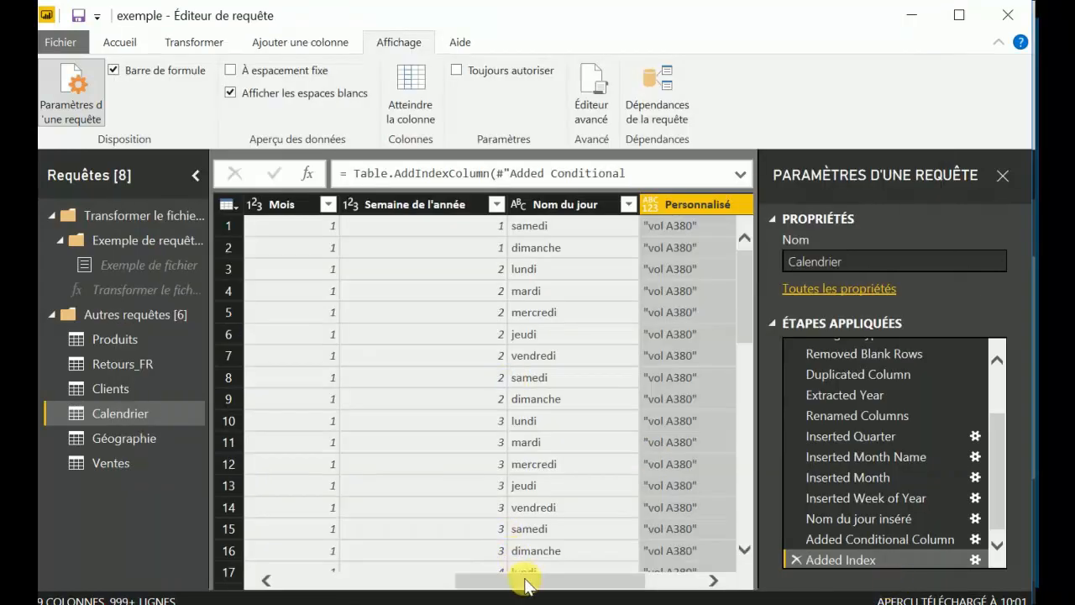
Close the query editor and apply the pending query changes to the exemple report.
left_click_drag(513, 577, 314, 576)
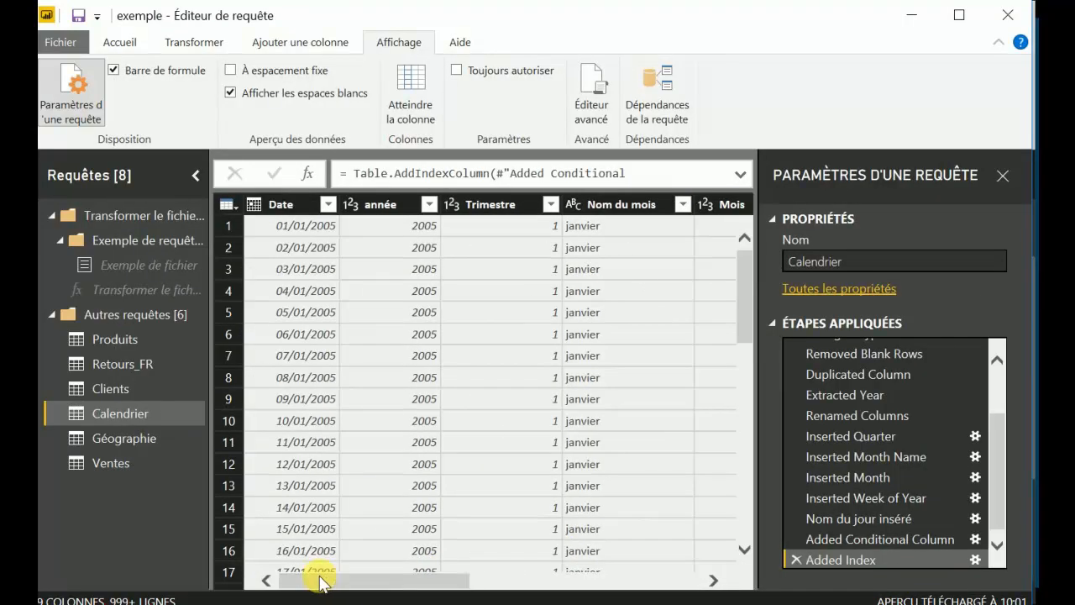
left_click(117, 44)
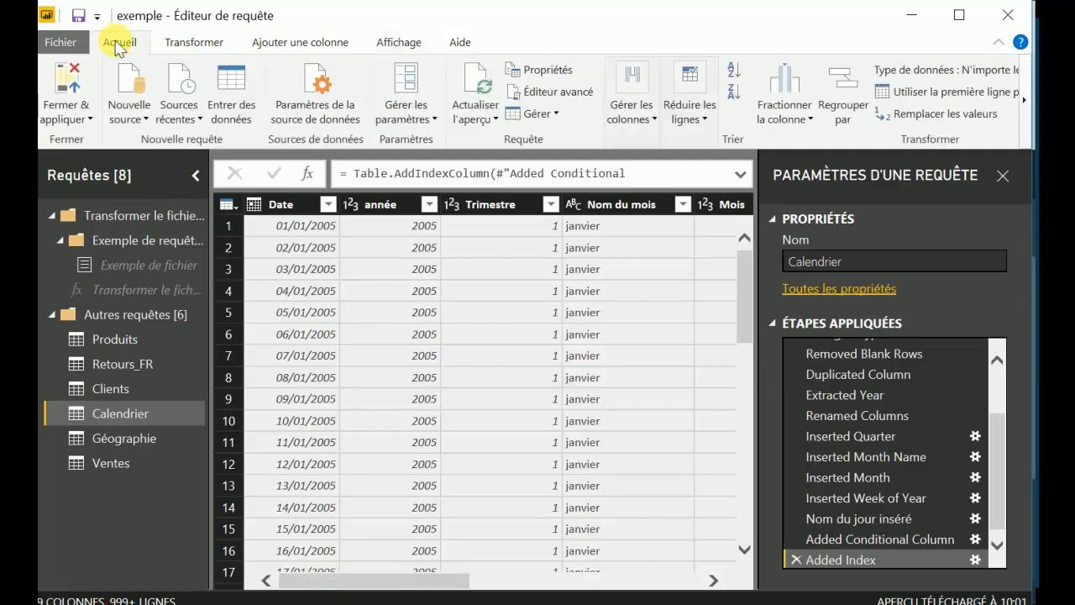
left_click(75, 84)
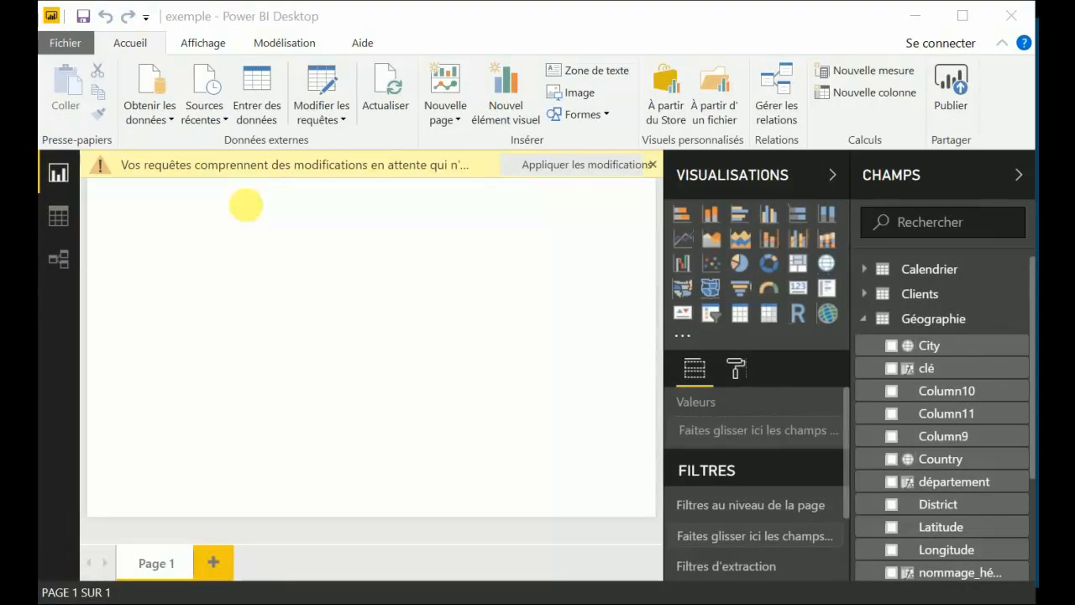